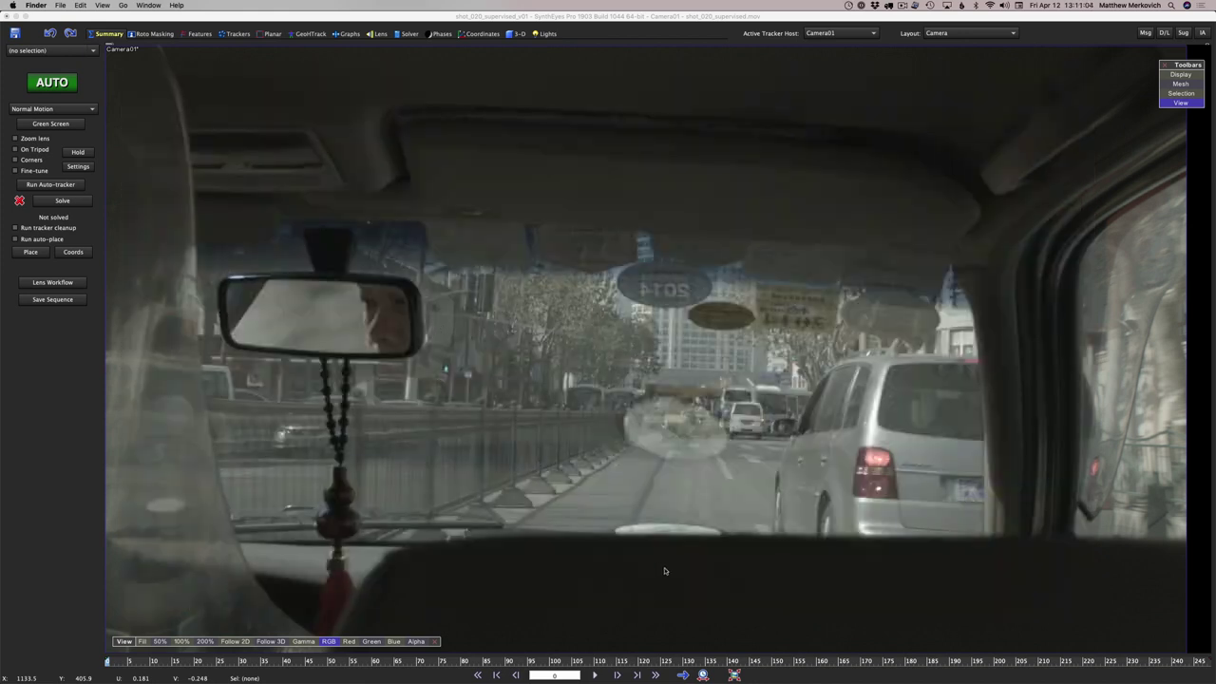
Play the taxi shot through, try Frame-By-Frame playback, and set the playback speed back to Normal Speed
left_click(464, 13)
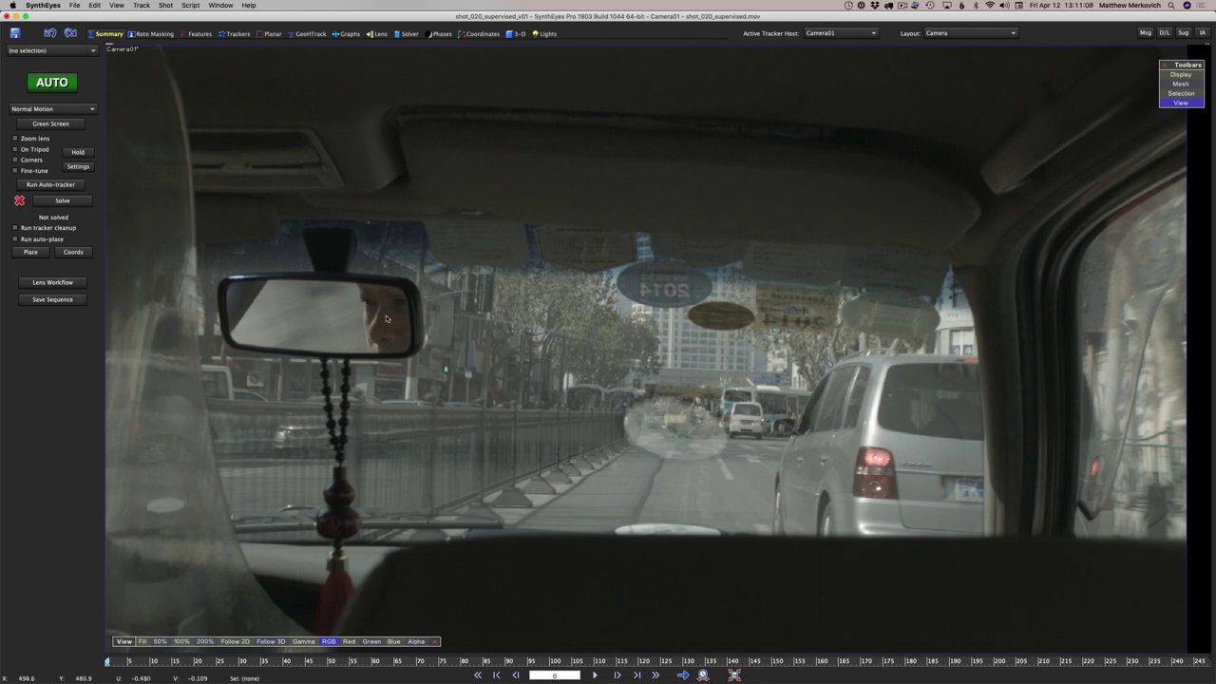
key("space")
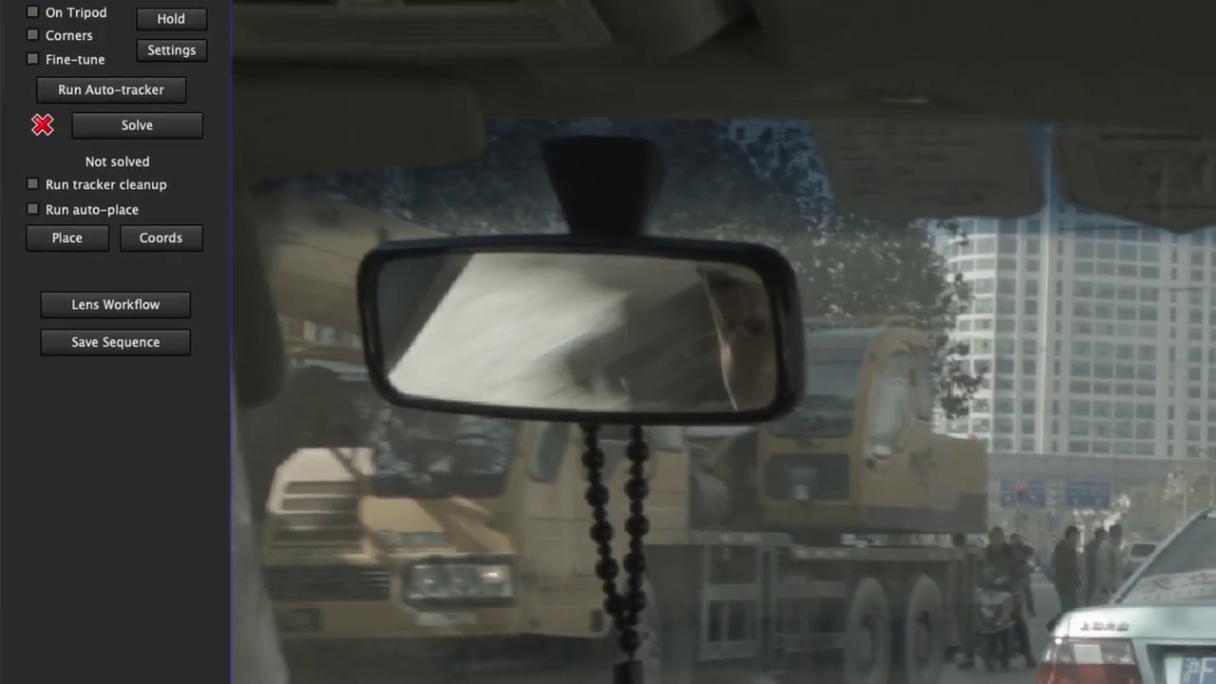
left_click(243, 9)
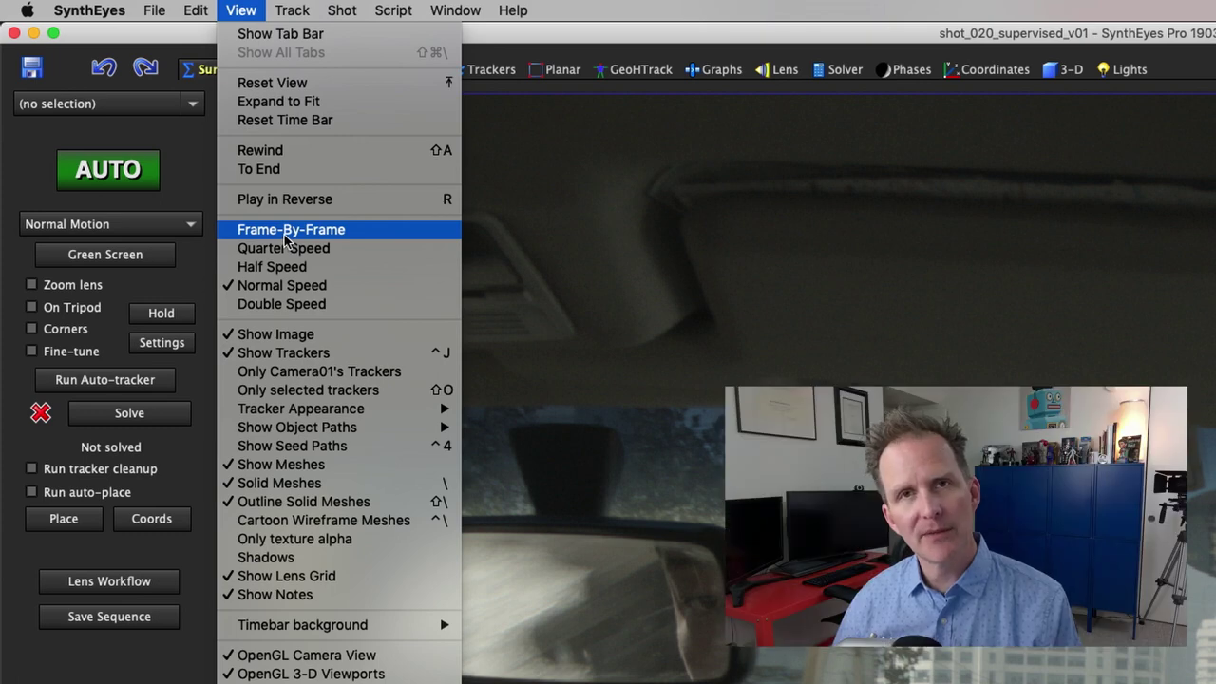
left_click(285, 233)
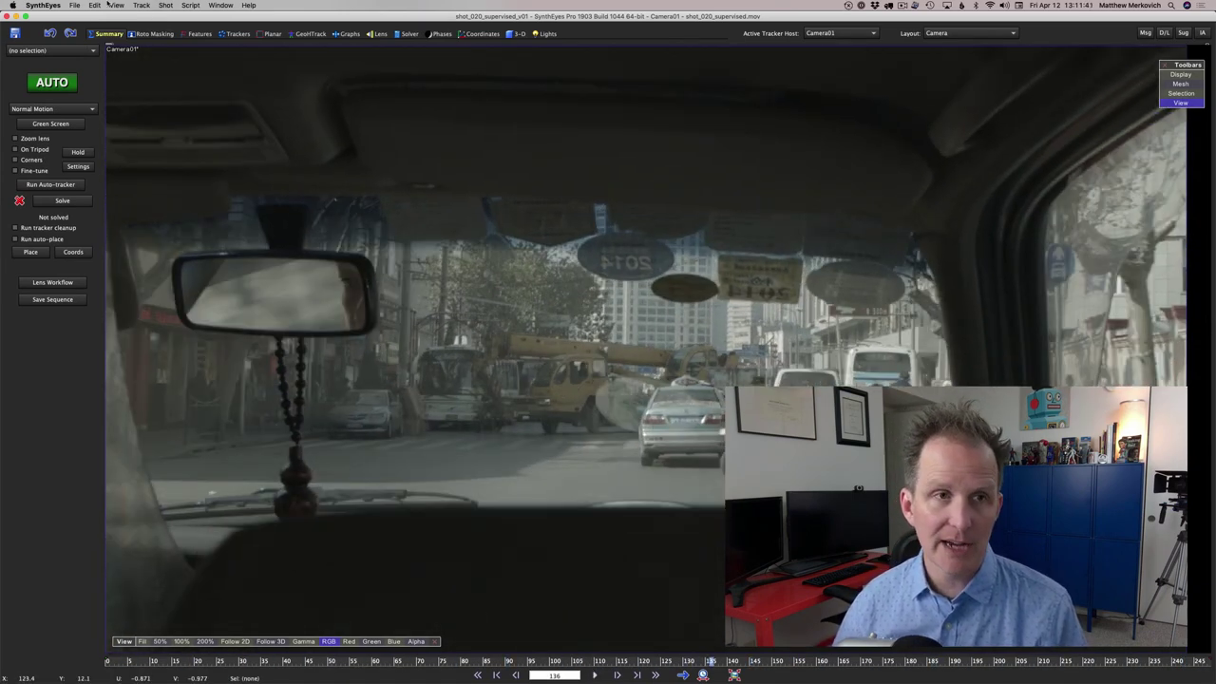
left_click(116, 5)
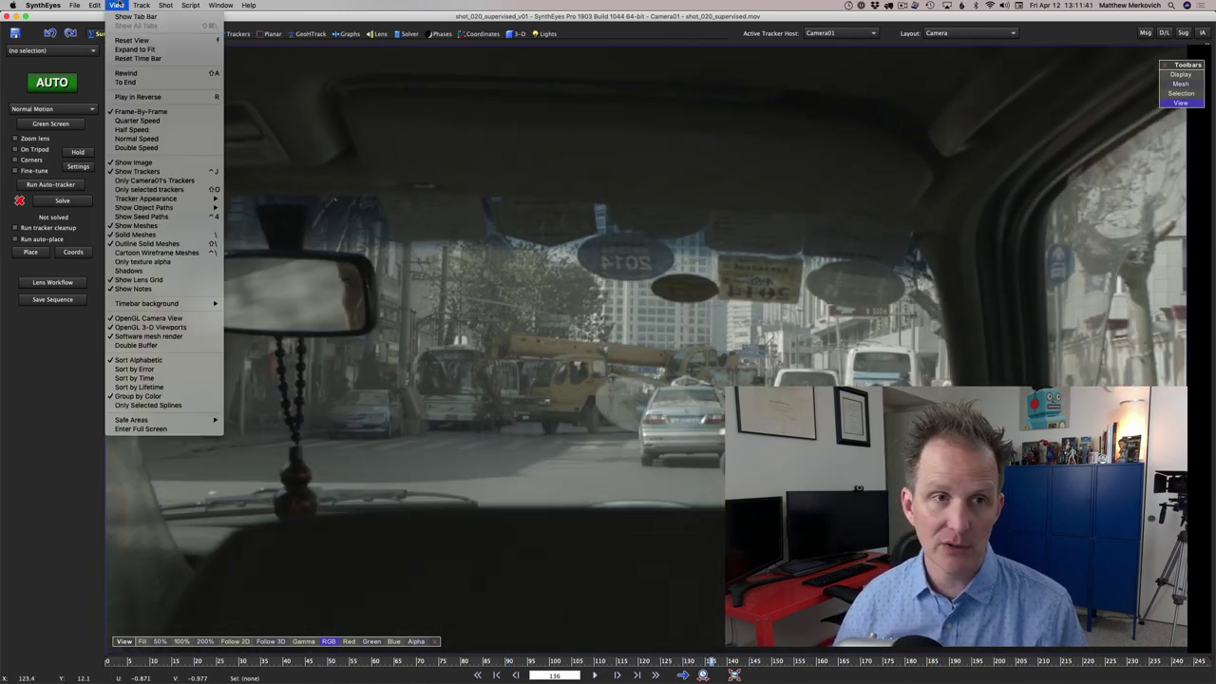
left_click(140, 138)
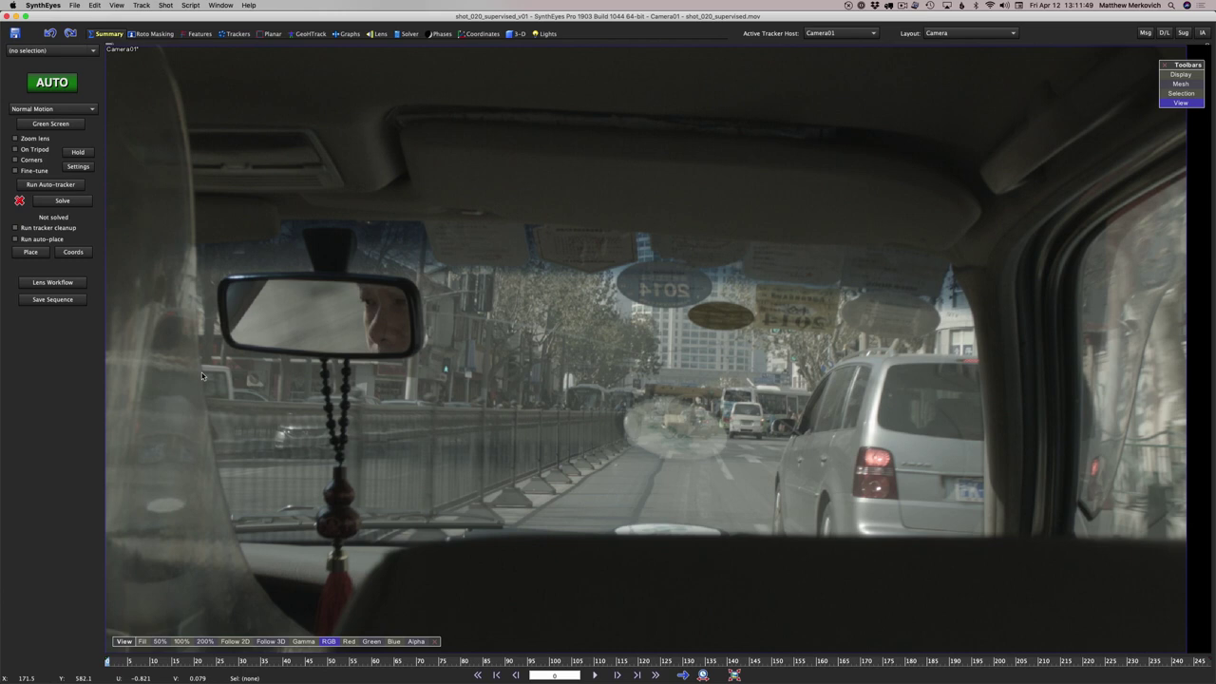
Run full automatic tracking and solving on the unmasked shot and bring up the resulting trackers in the camera view
left_click(64, 85)
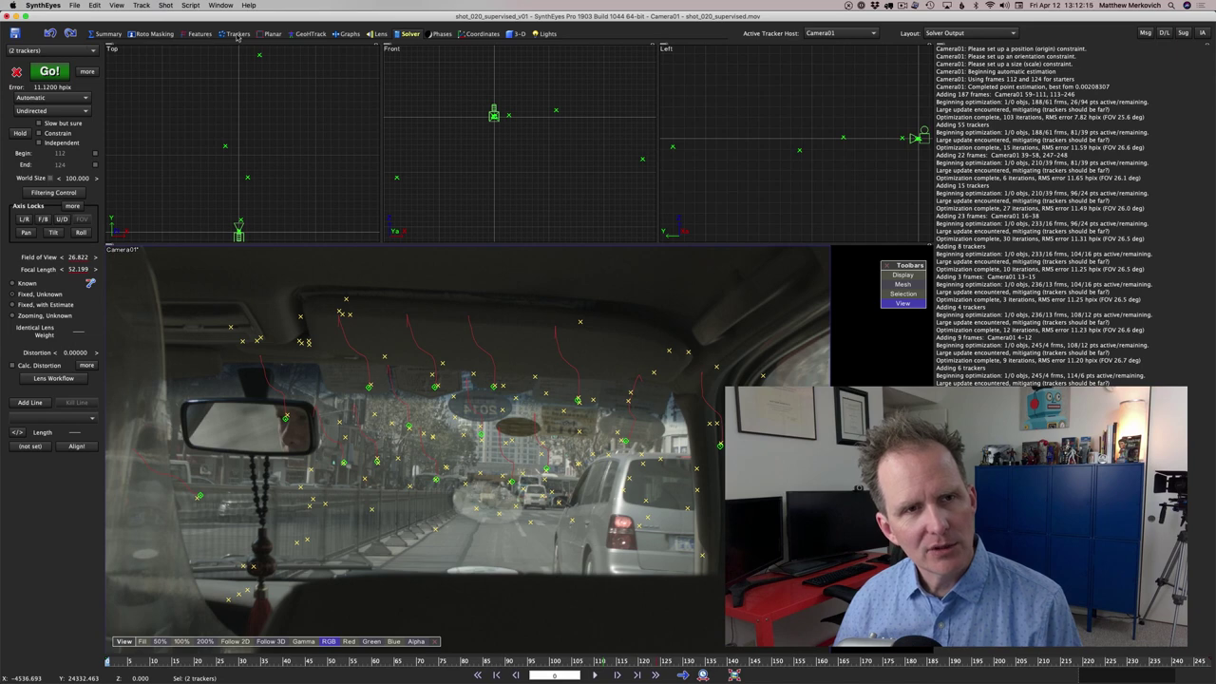
left_click(238, 34)
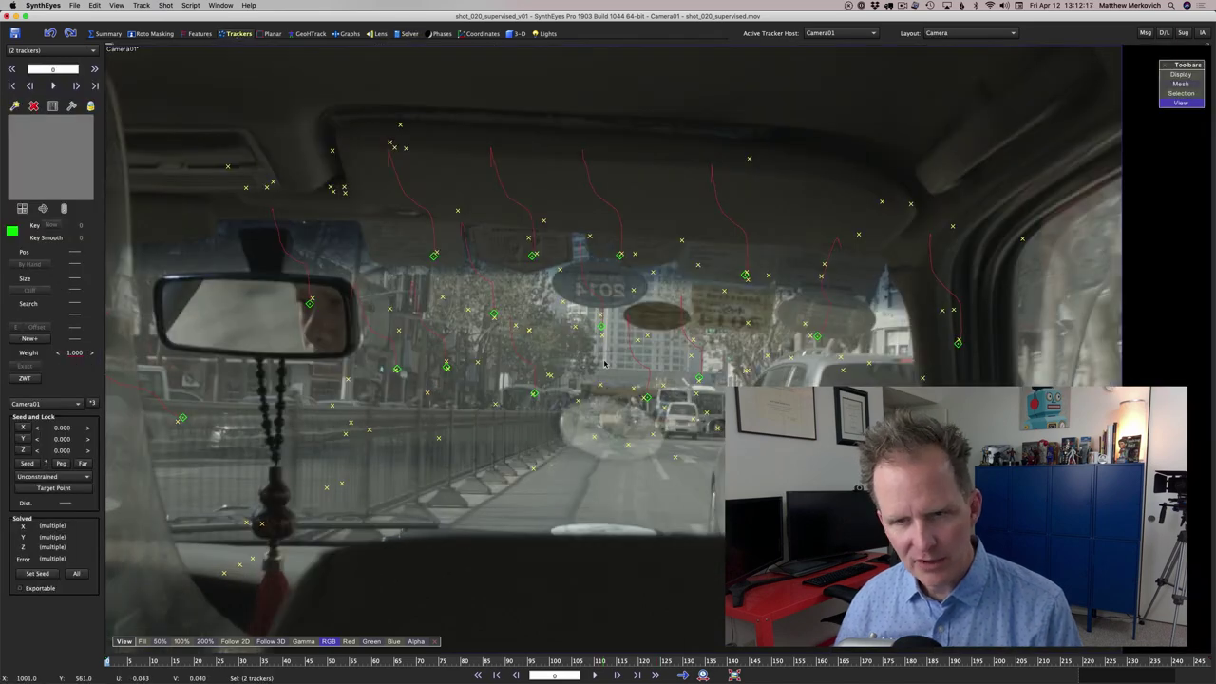
Play the tracked shot repeatedly with 3-D points and trackers shown separately and together, comparing how each follows the footage
key("space")
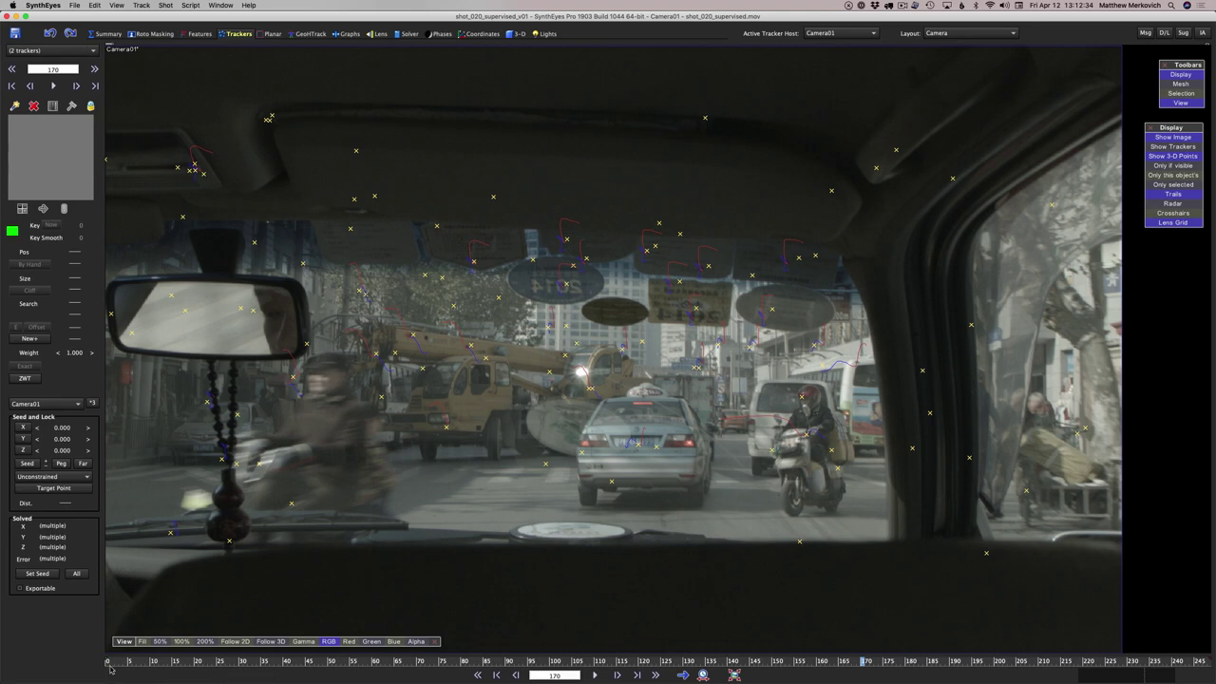
left_click_drag(117, 665, 48, 661)
key("space")
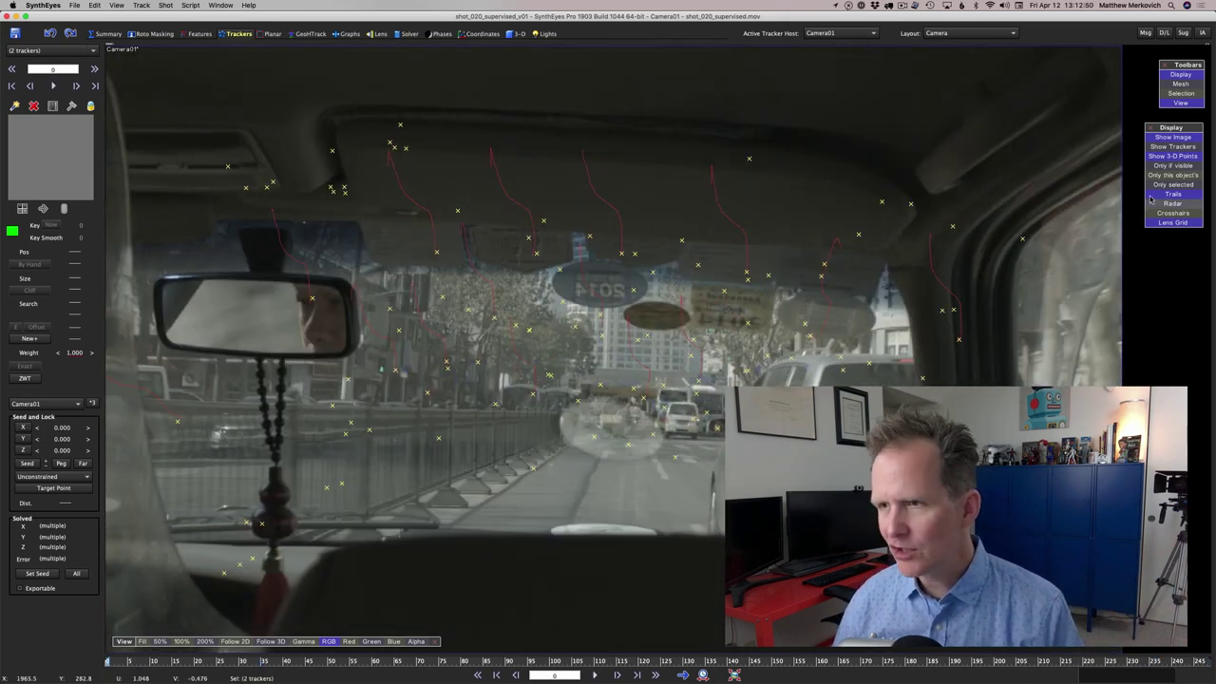
key("space")
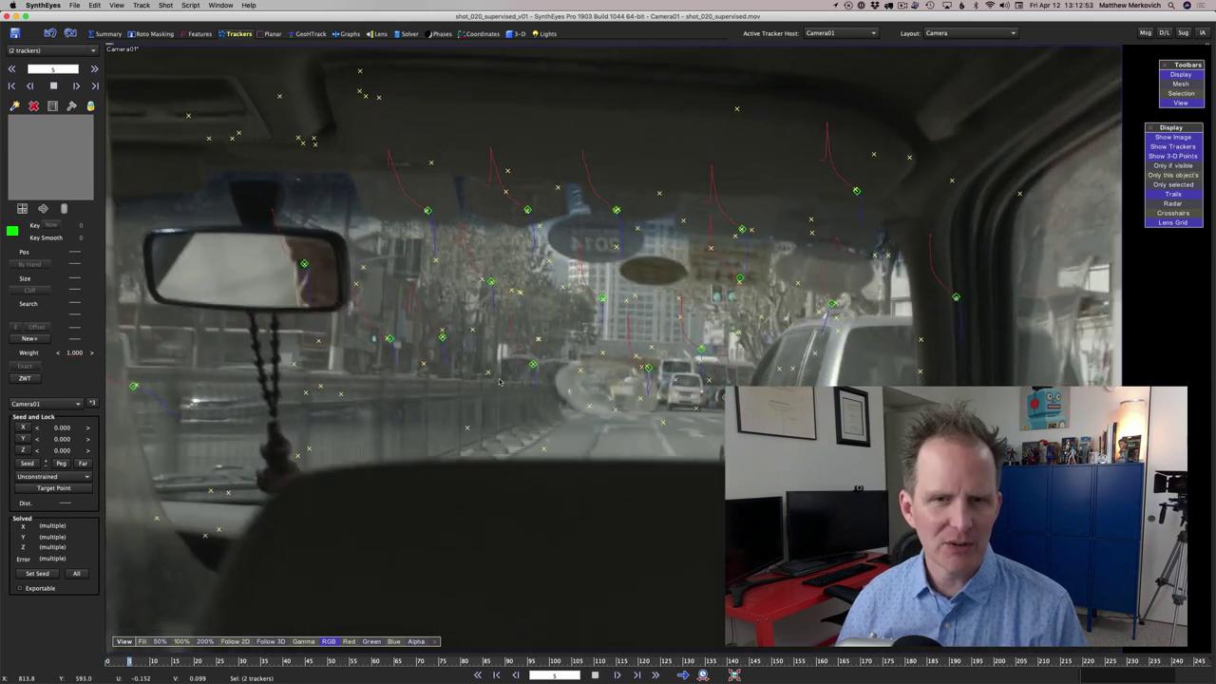
key("space")
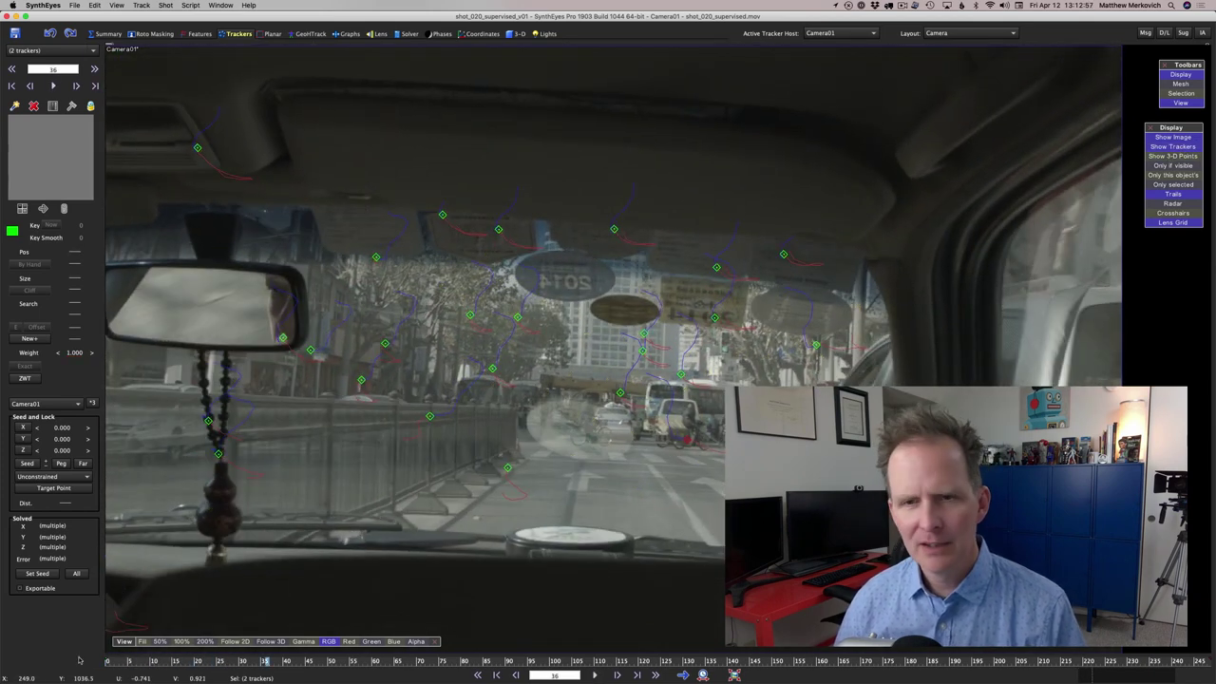
left_click_drag(122, 665, 60, 663)
key("space")
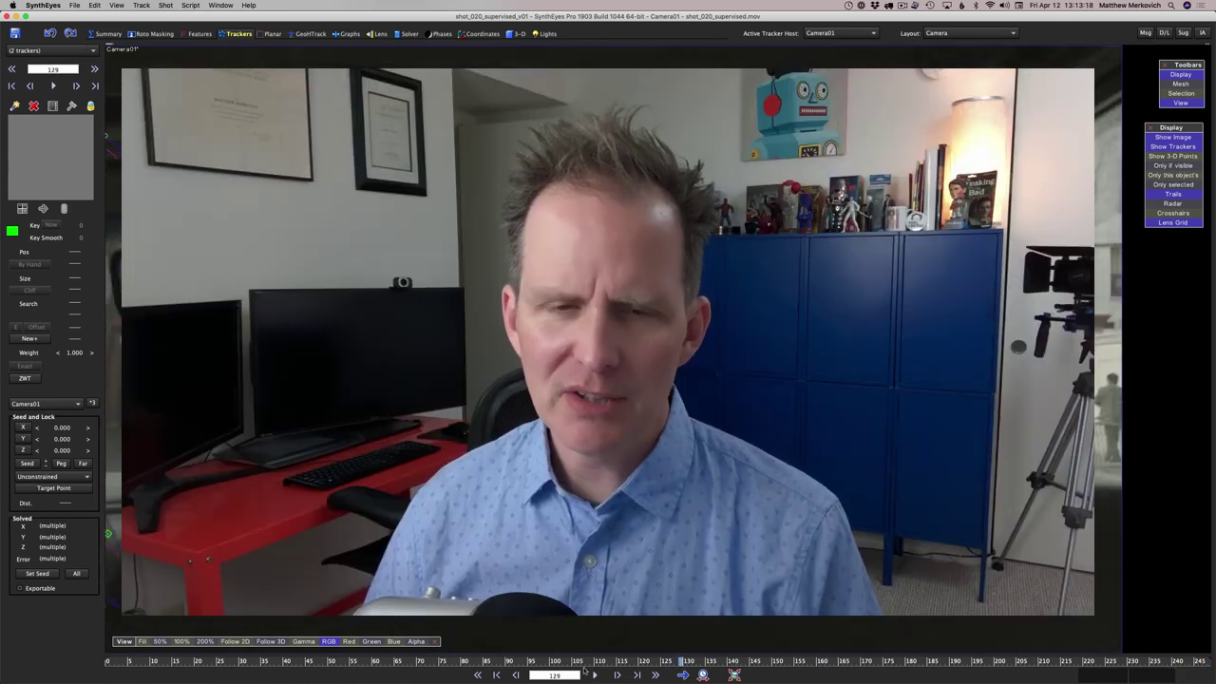
Return to frame 0 and delete all the automatically generated trackers
left_click_drag(583, 665, 6, 673)
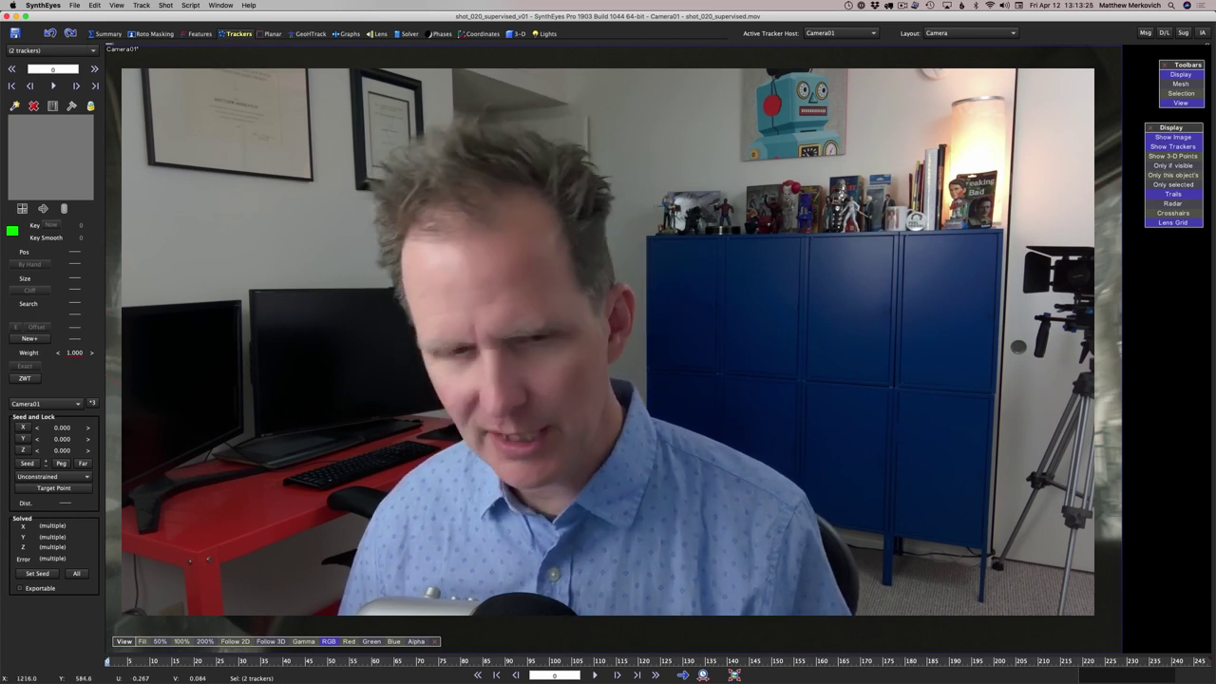
key("super+a")
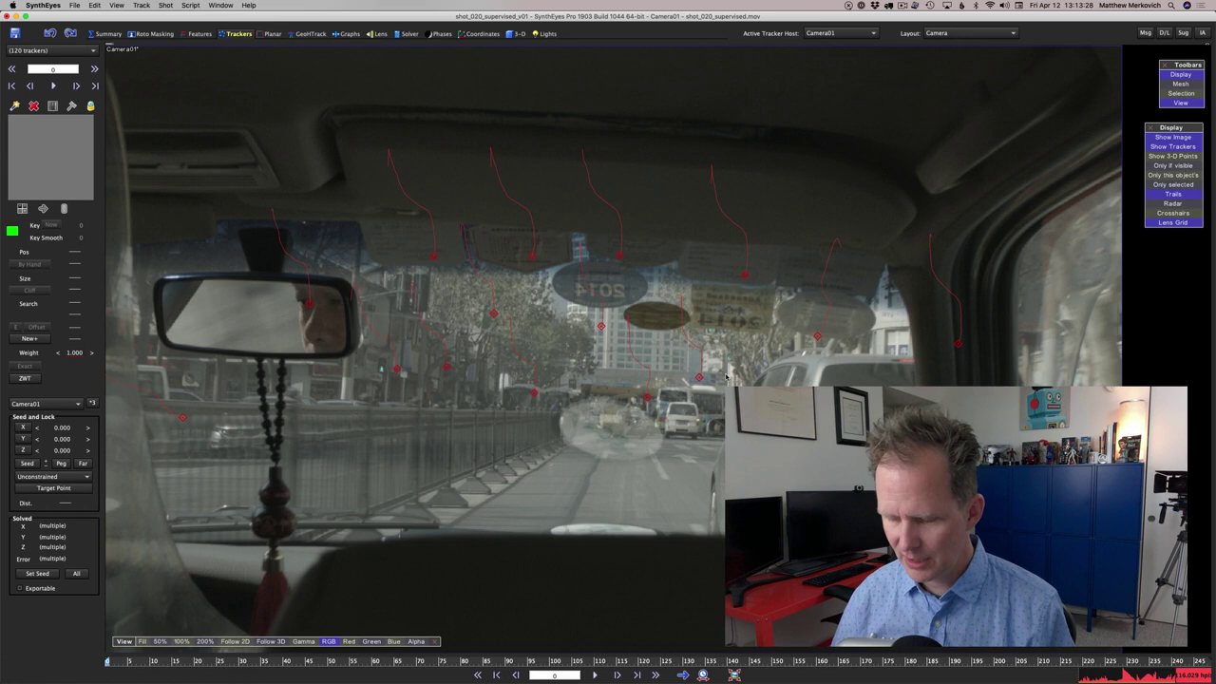
left_click(243, 452)
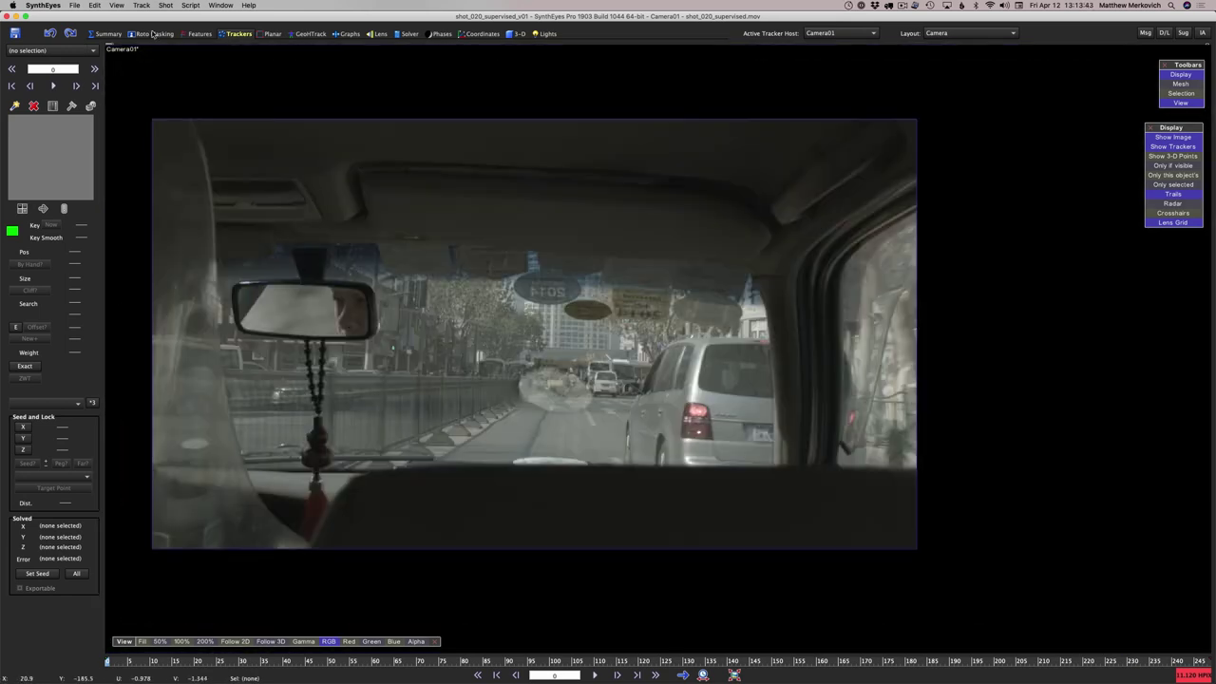
Reshape the full-frame Spline1 roto mask at frame 0 by moving its corners to enclose only the windshield
left_click(152, 34)
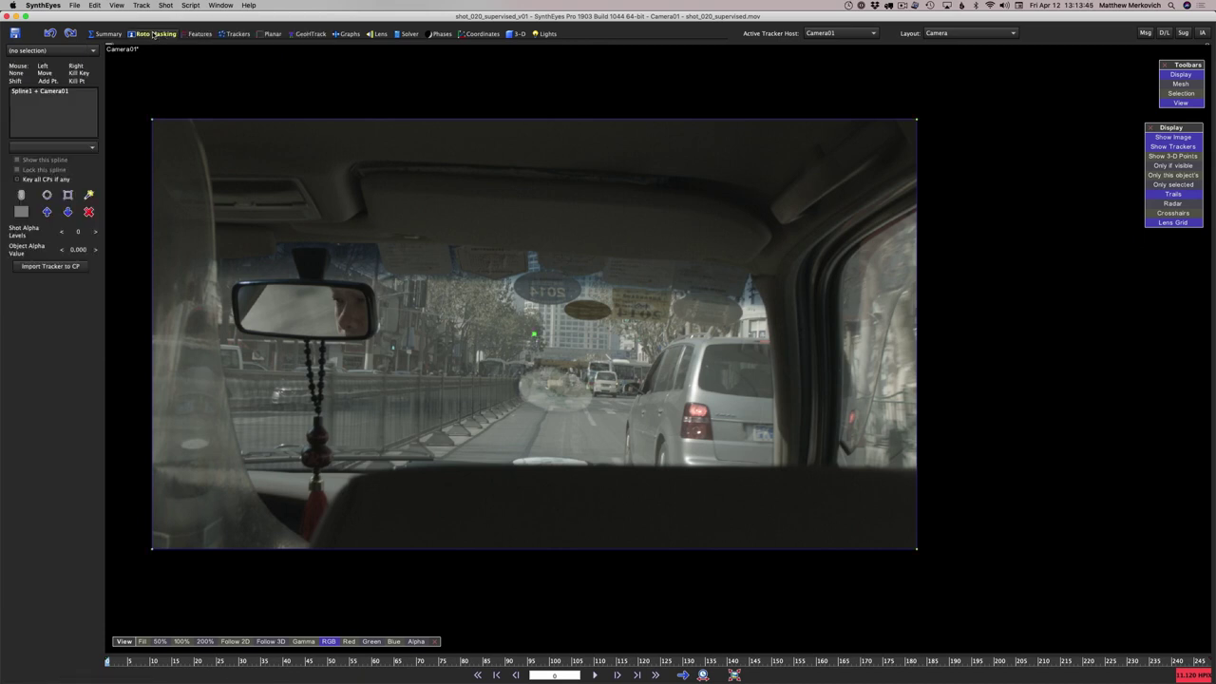
middle_click_drag(661, 342, 754, 353)
left_click(39, 93)
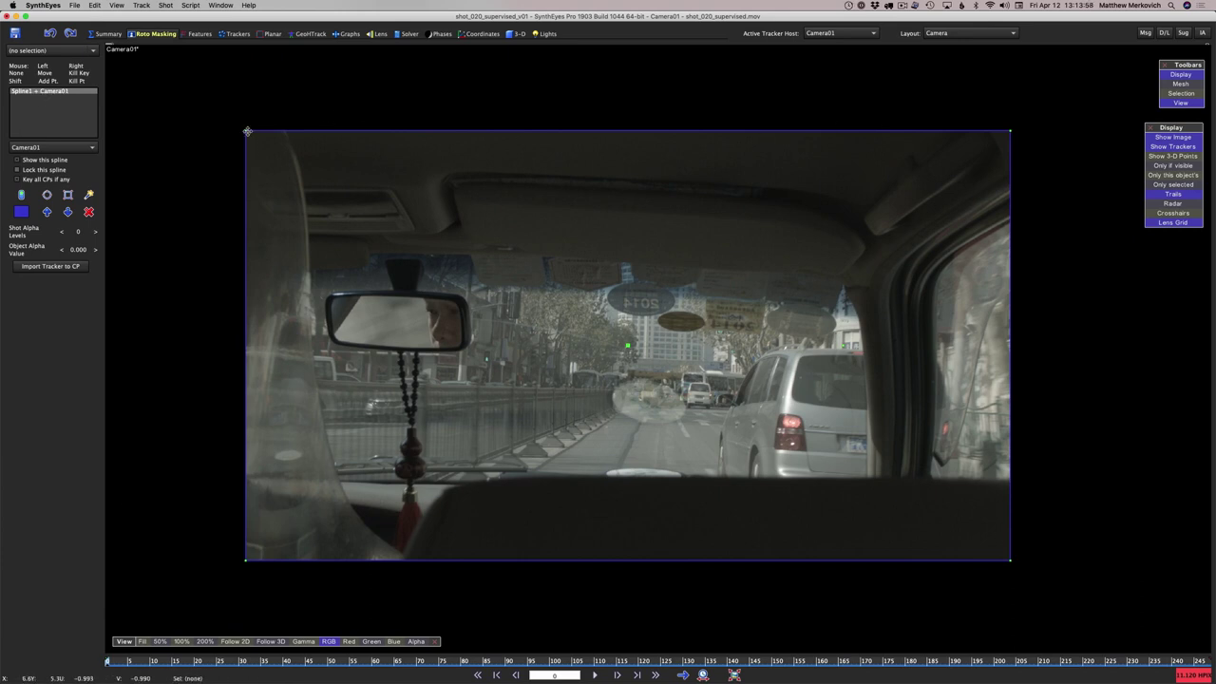
left_click_drag(246, 130, 292, 155)
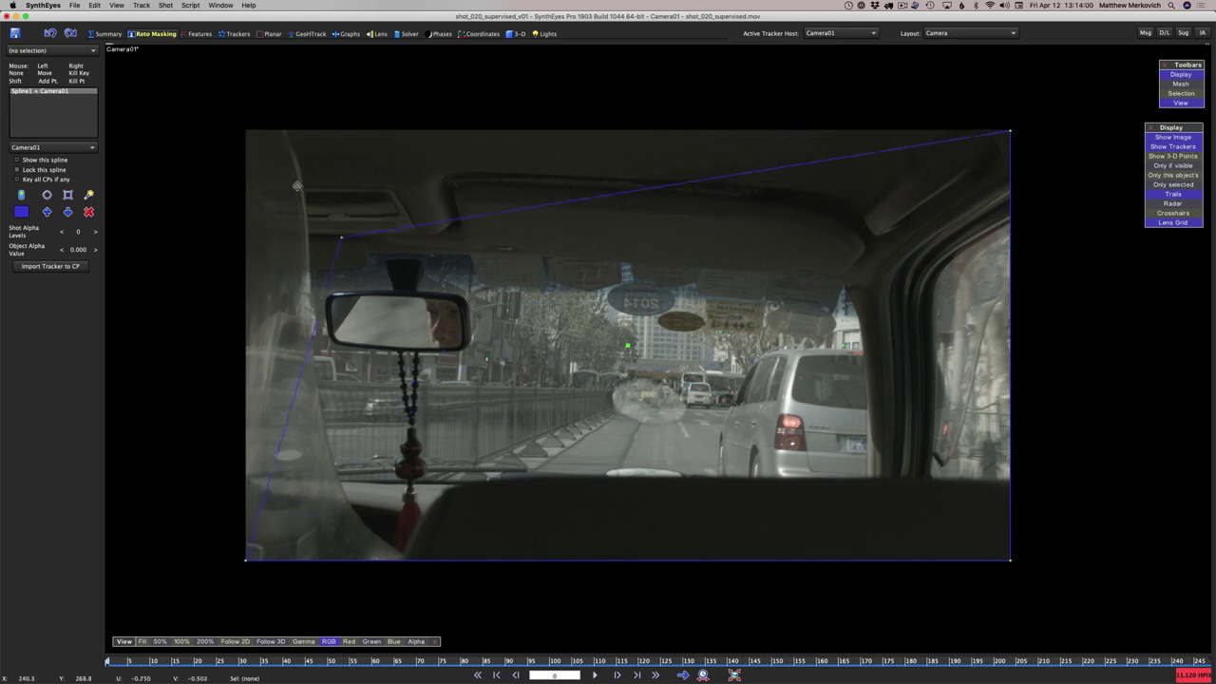
left_click_drag(246, 559, 230, 118)
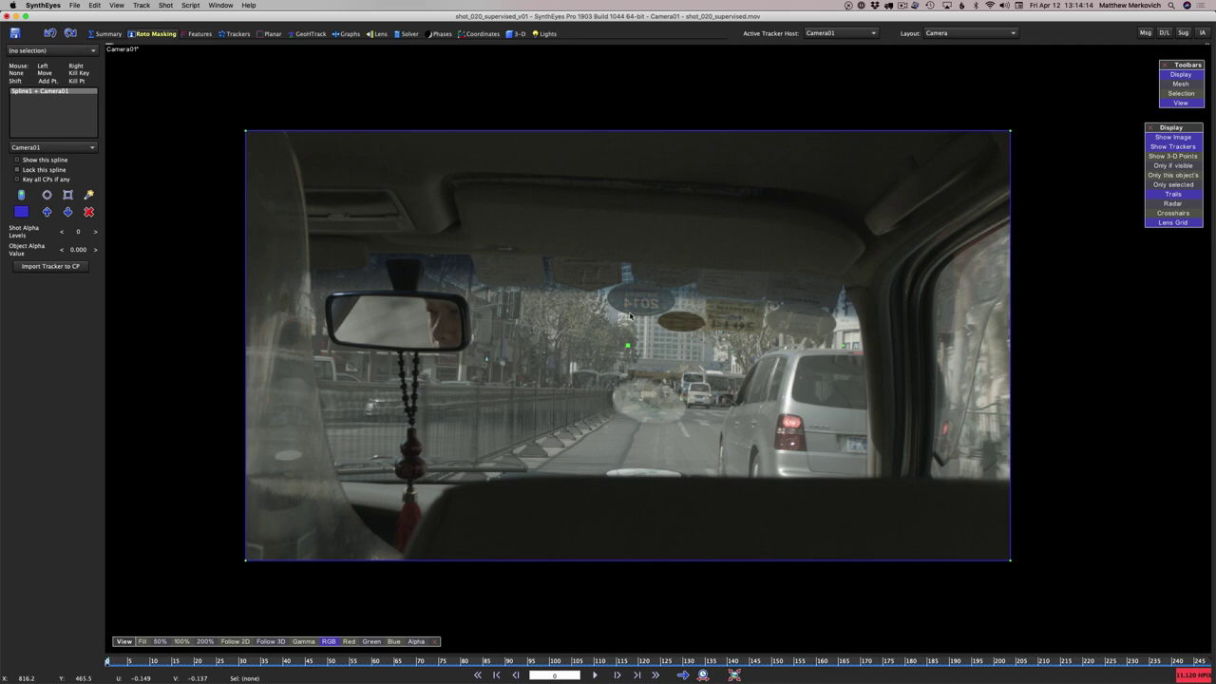
left_click_drag(269, 664, 1, 518)
left_click_drag(1011, 560, 1011, 466)
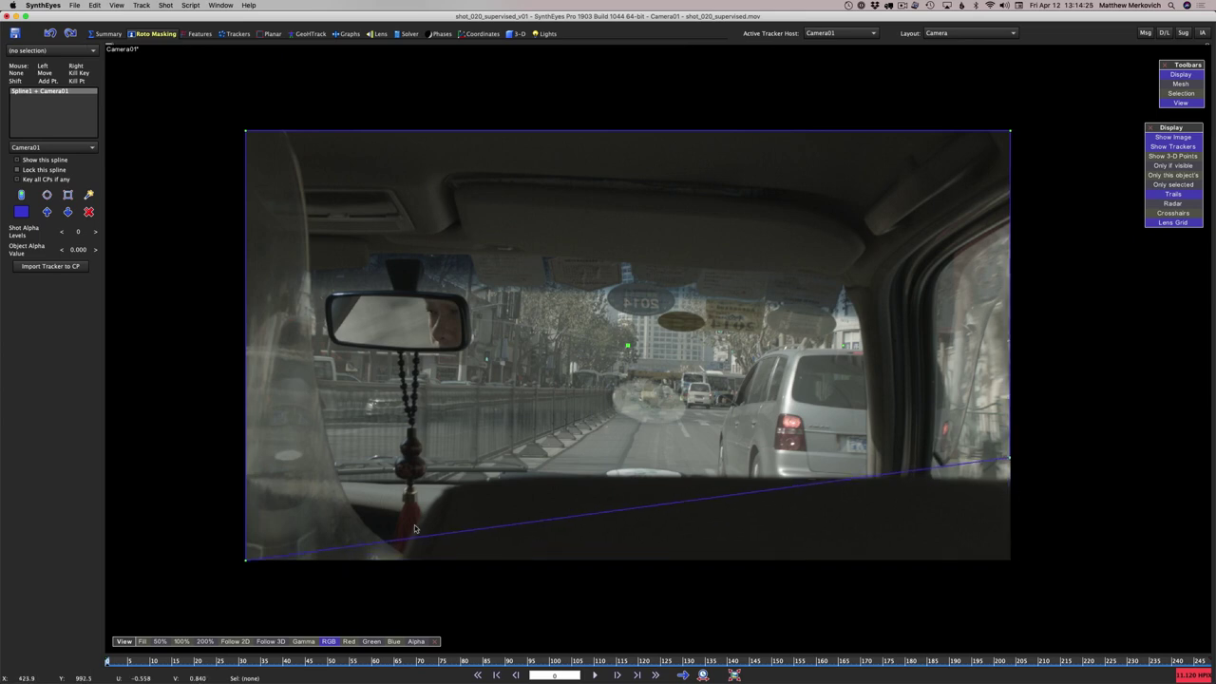
left_click_drag(245, 561, 264, 543)
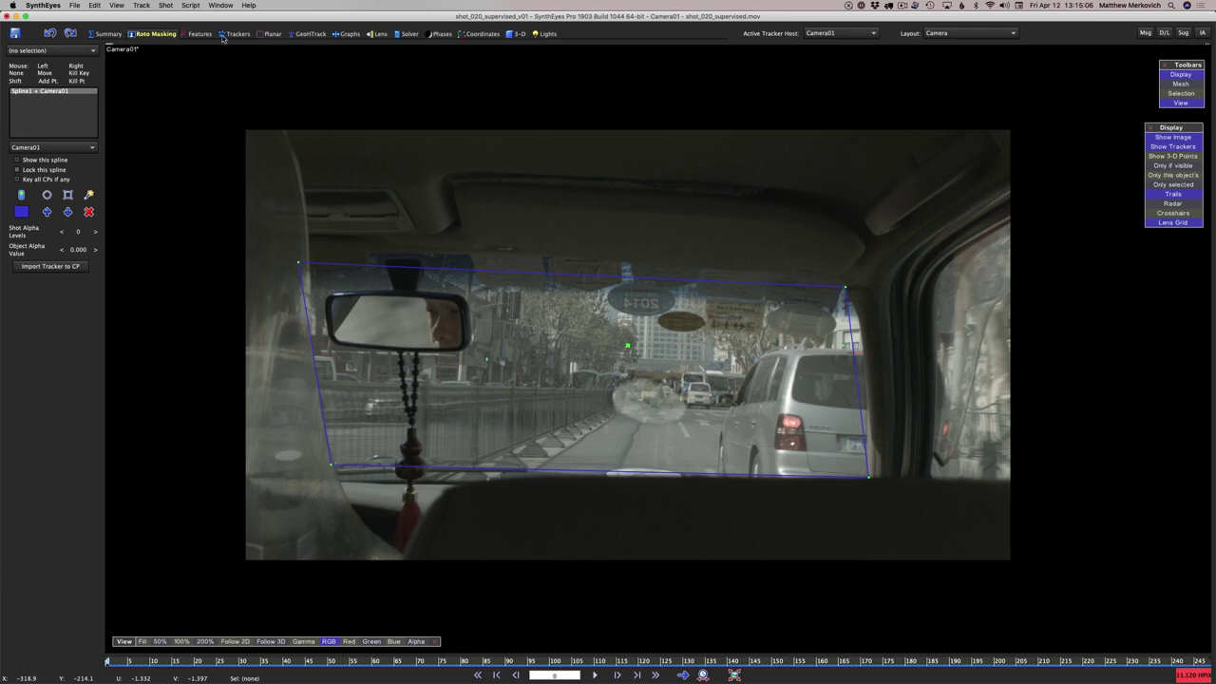
Run automatic tracking and solving with the windshield mask in place and scrub through the solved shot to check it
left_click(112, 35)
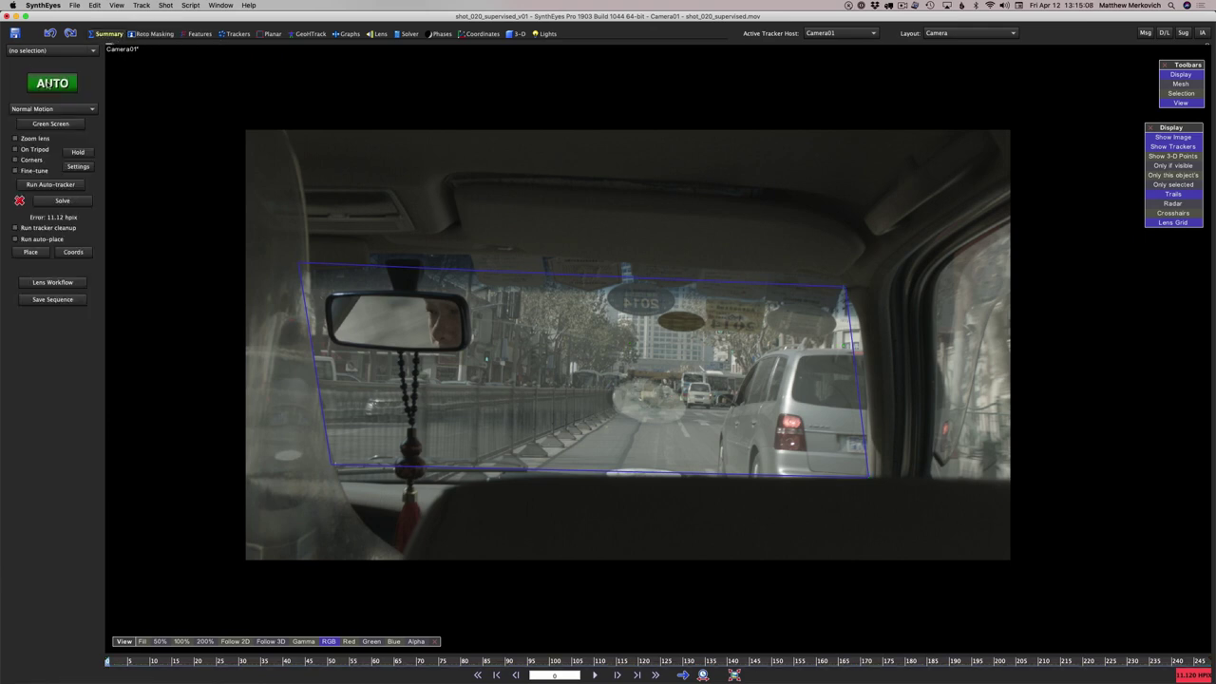
left_click(48, 84)
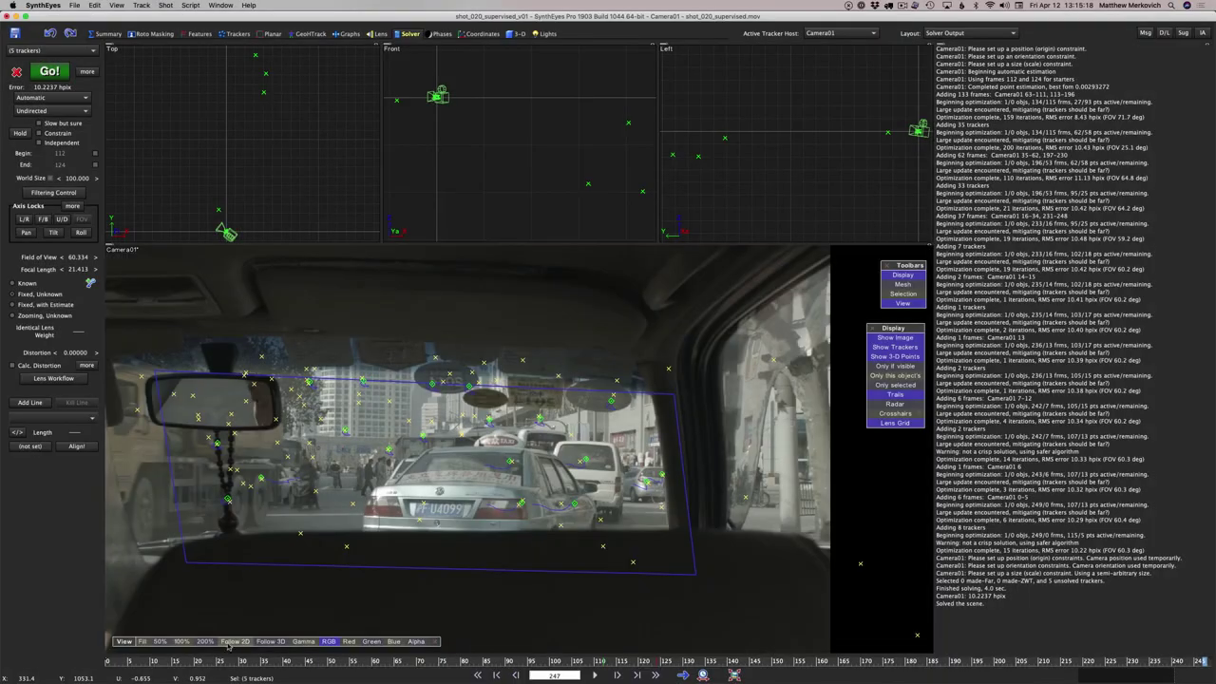
left_click_drag(195, 664, 42, 614)
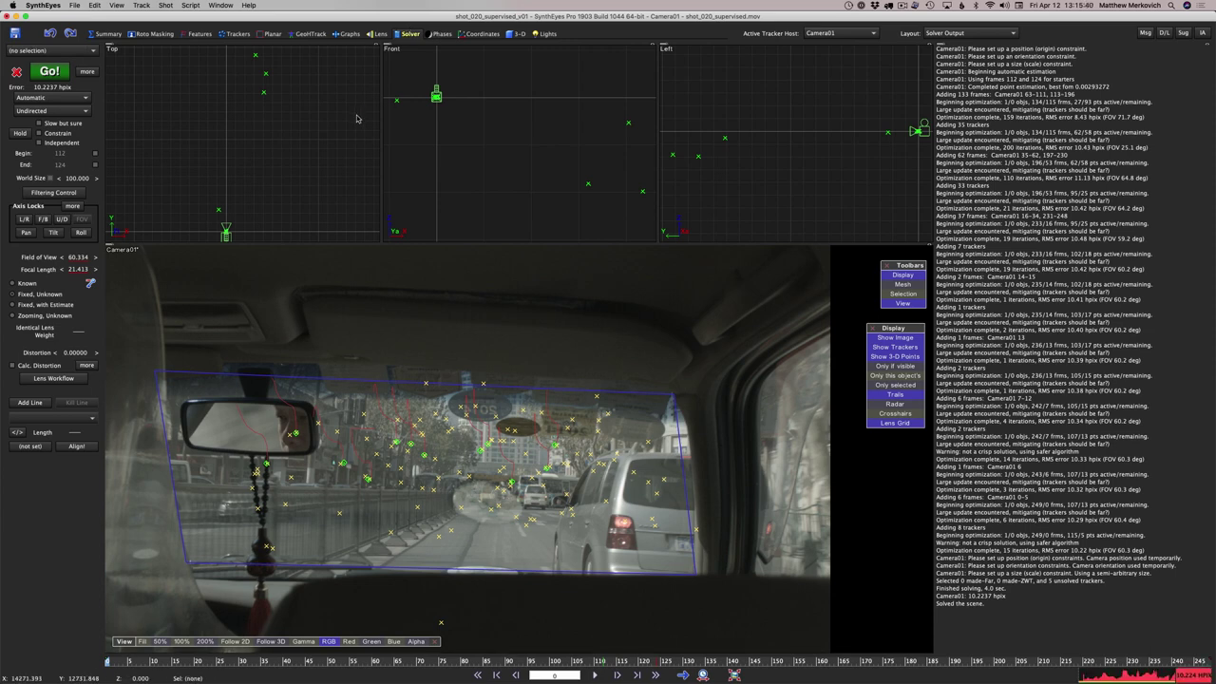
left_click_drag(499, 662, 157, 662)
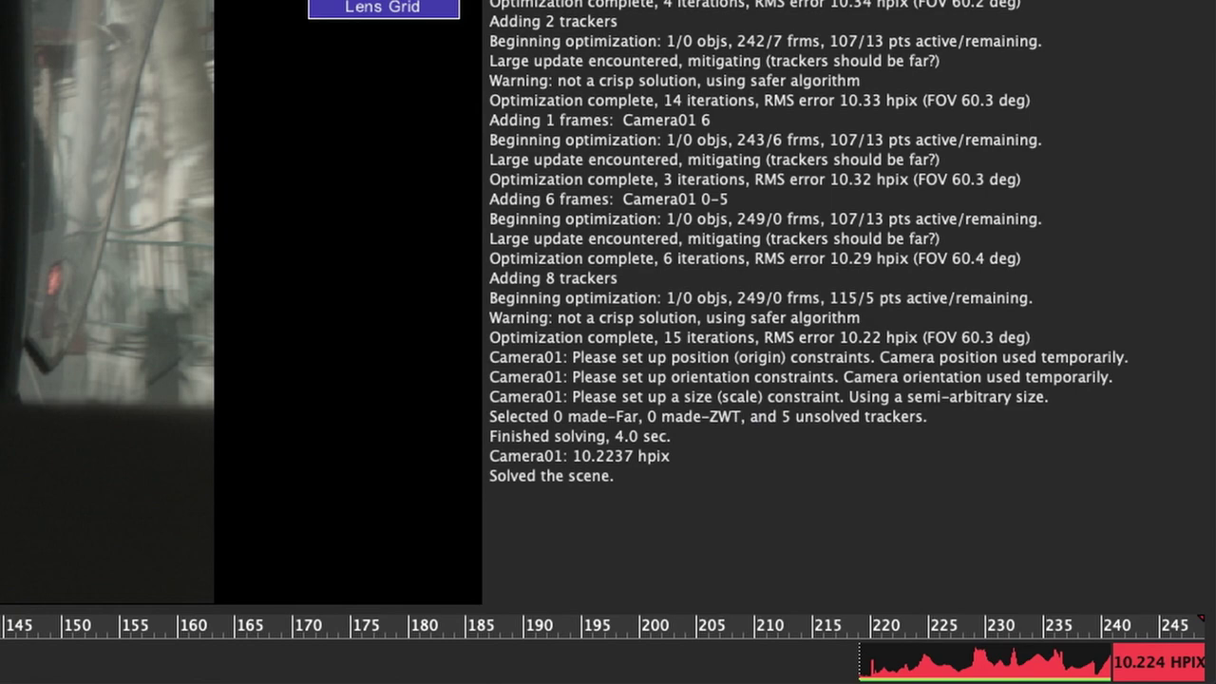
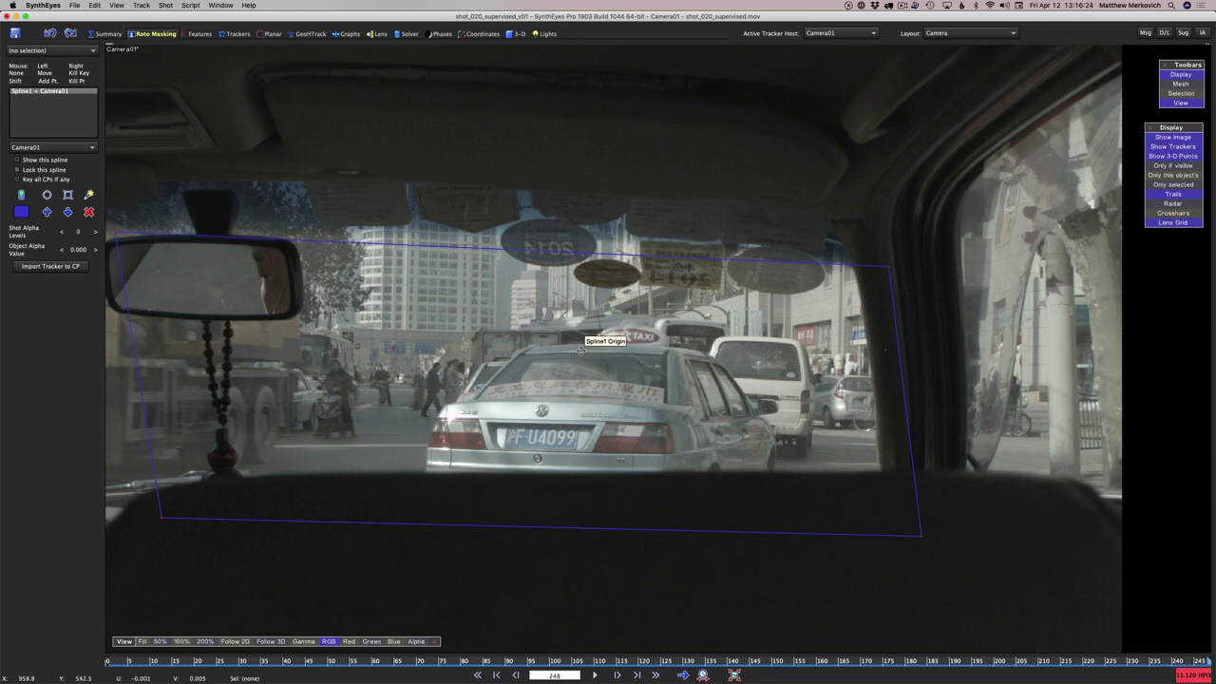
At frame 248, move the Spline1 mask up over the windshield and shift its two left corners outward
left_click_drag(581, 350, 539, 296)
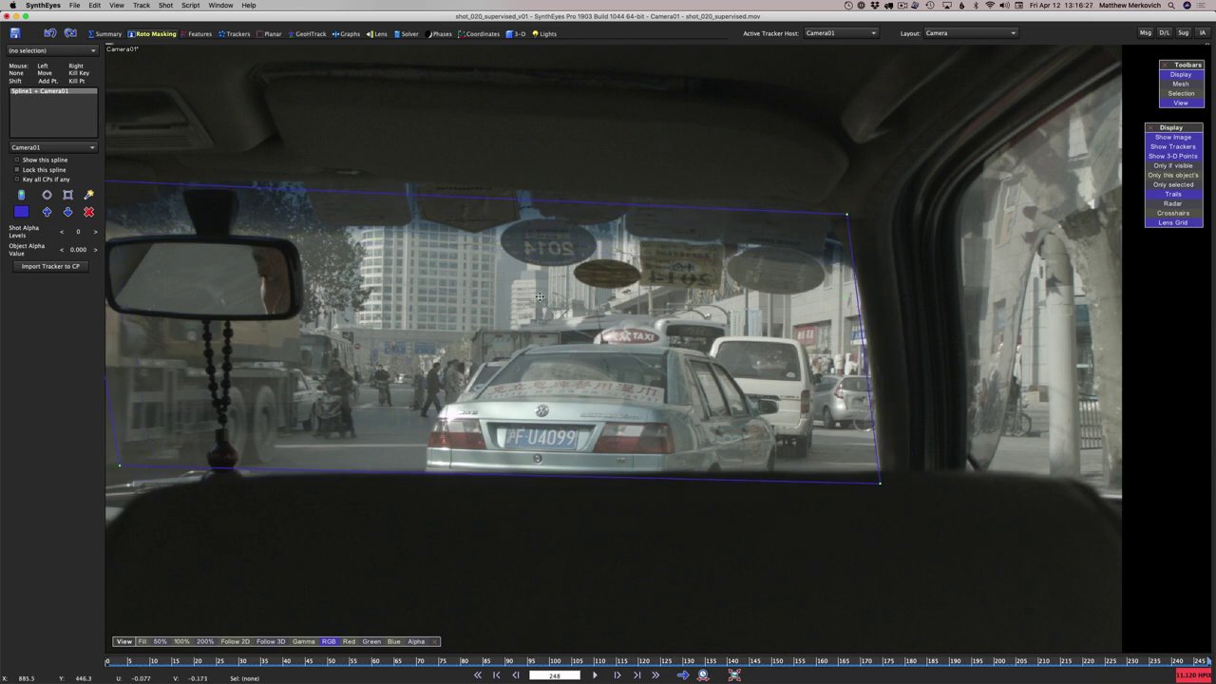
middle_click_drag(577, 549, 475, 522)
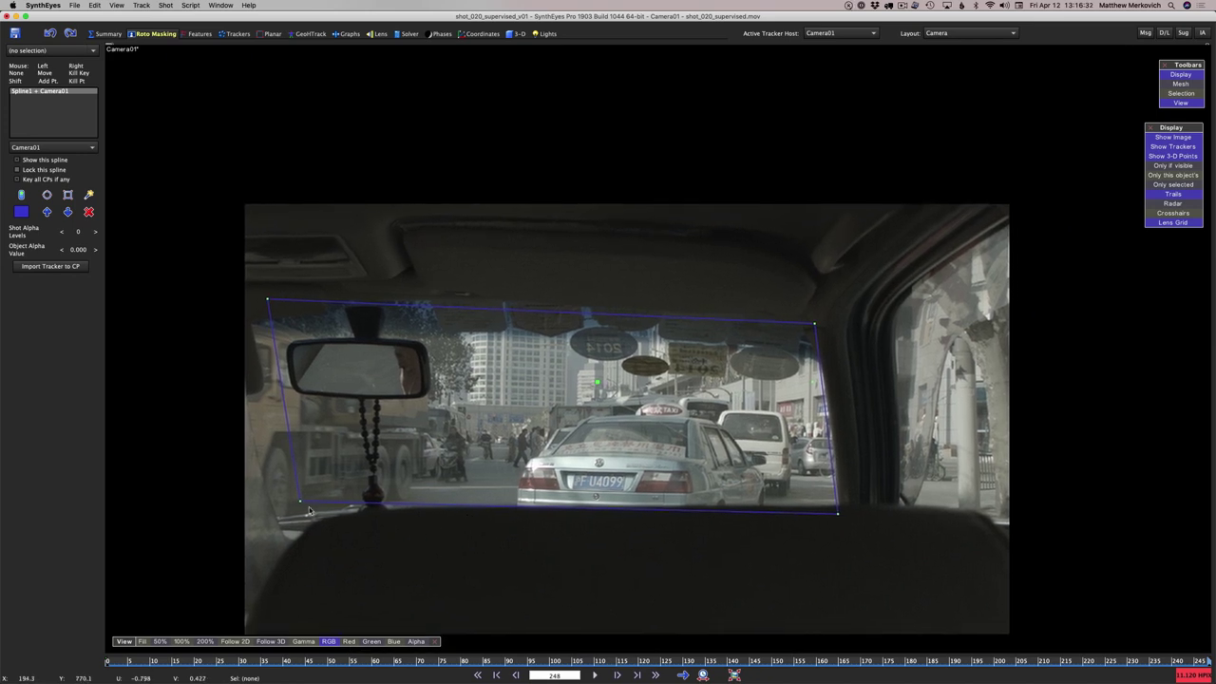
left_click_drag(301, 500, 276, 506)
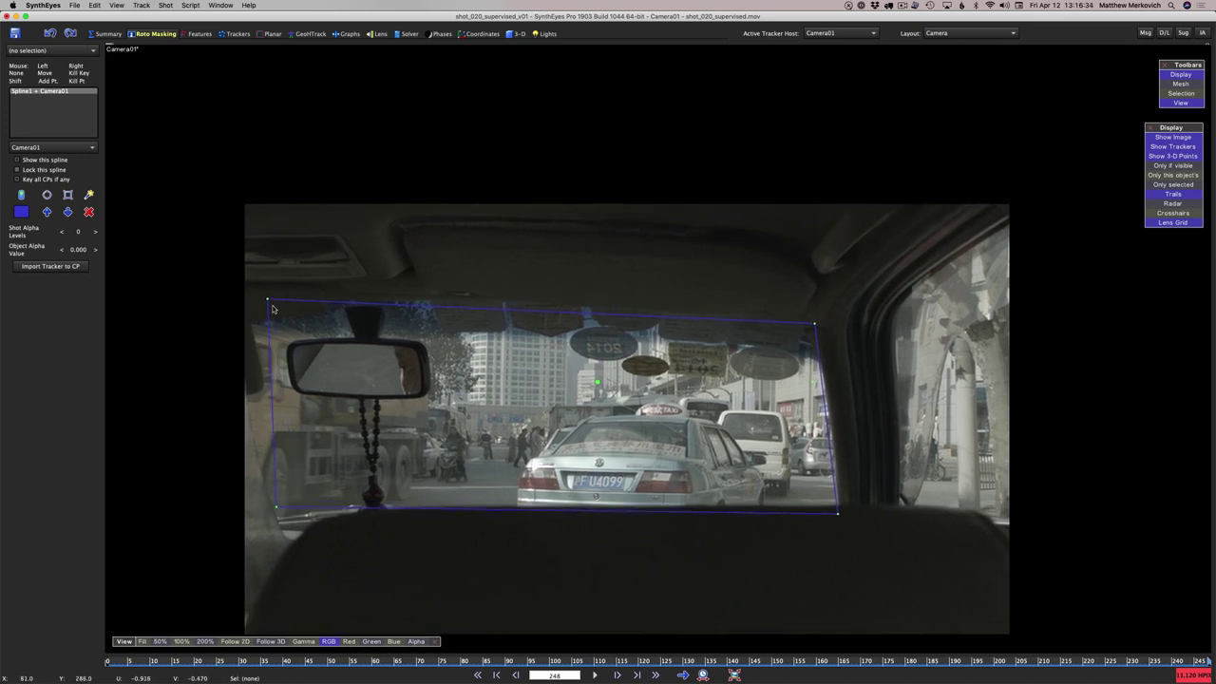
left_click_drag(269, 299, 238, 308)
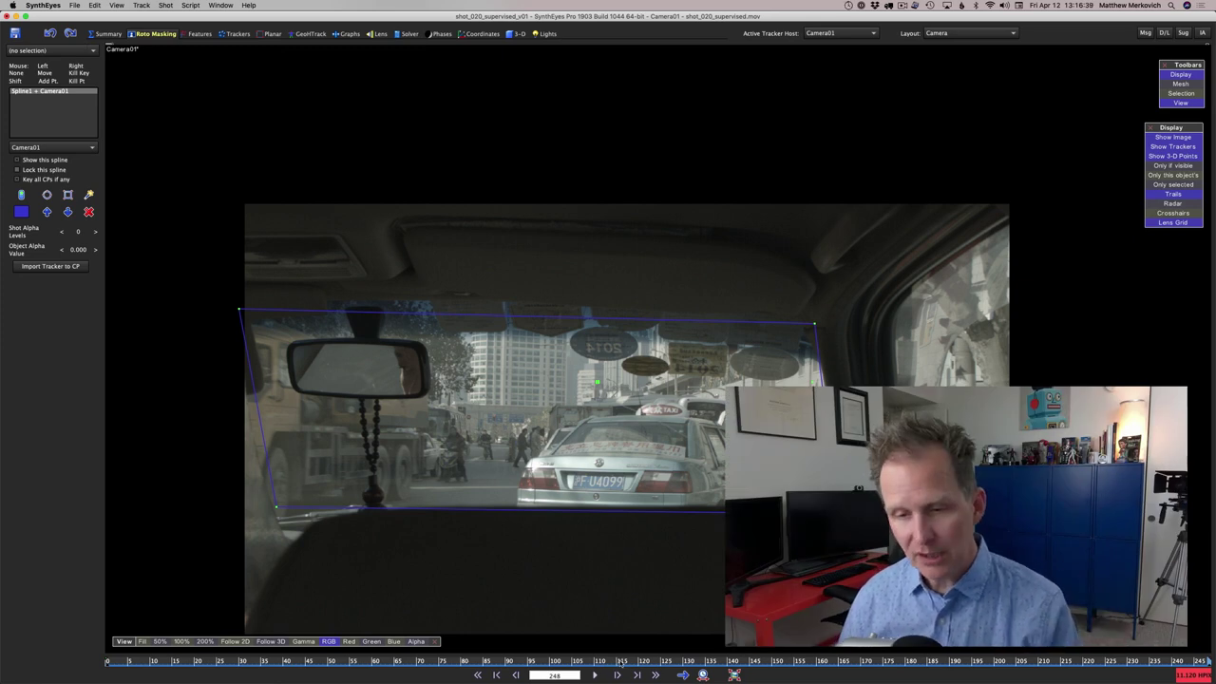
At frame 120, re-align the Spline1 mask with the windshield, move its lower-left corner outward, and play back the mask animation
left_click(643, 660)
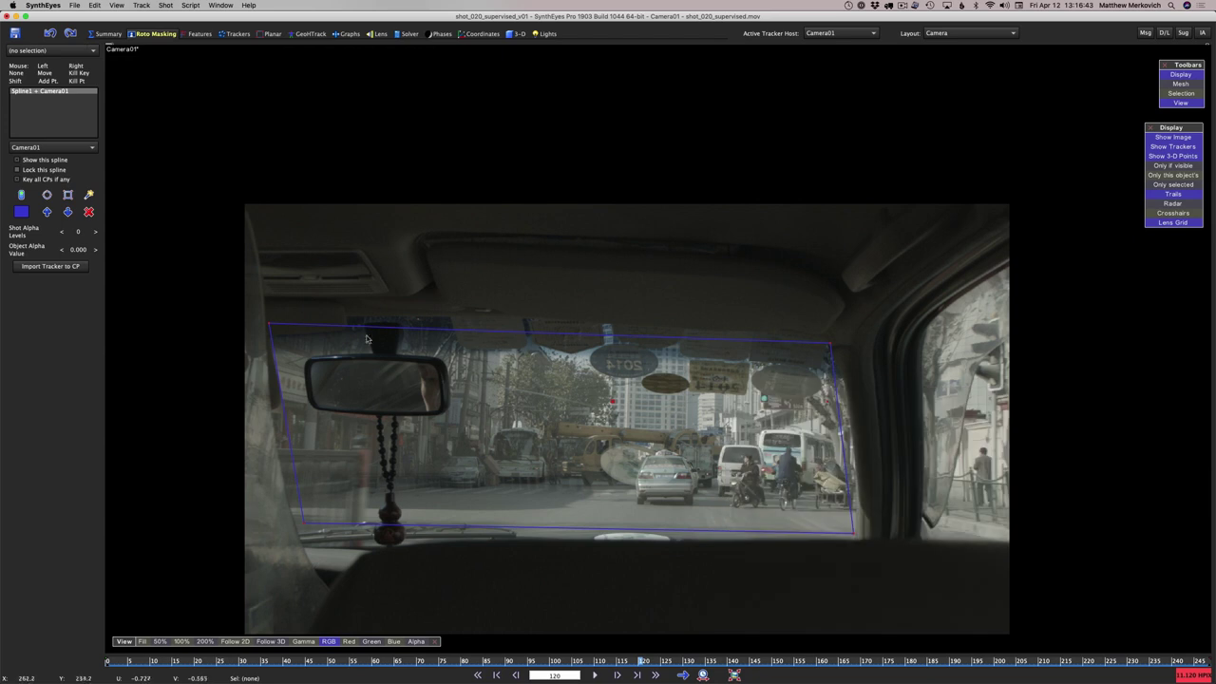
left_click_drag(613, 402, 619, 407)
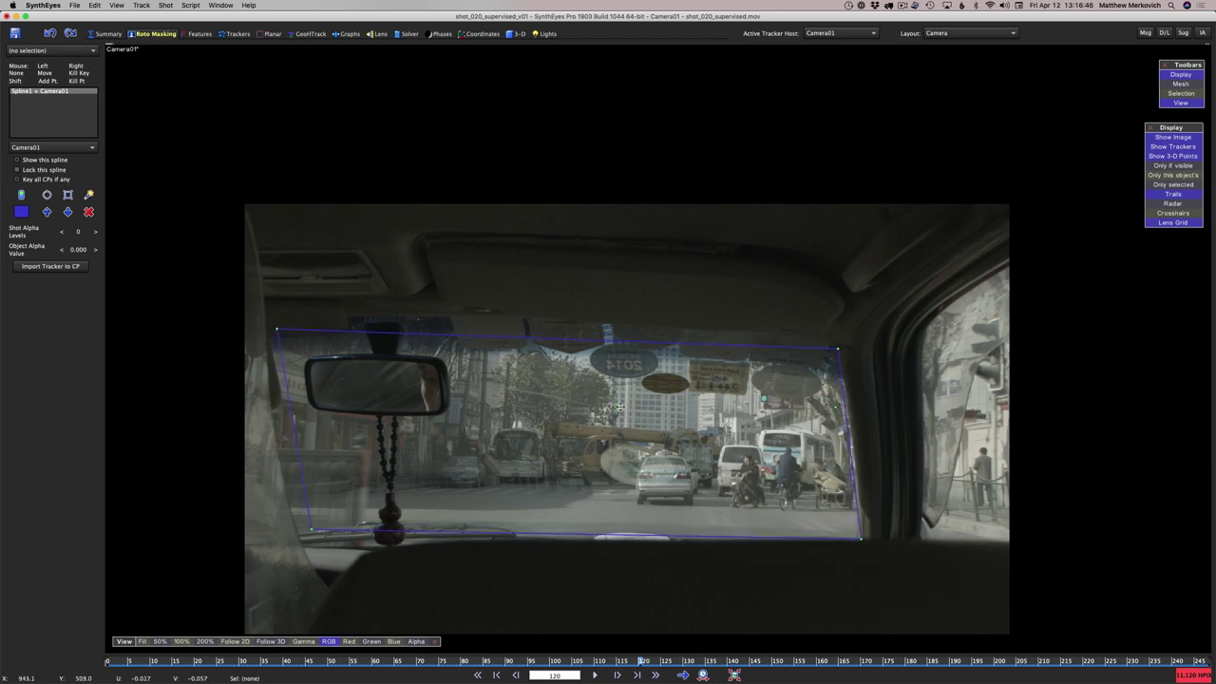
left_click_drag(312, 529, 300, 531)
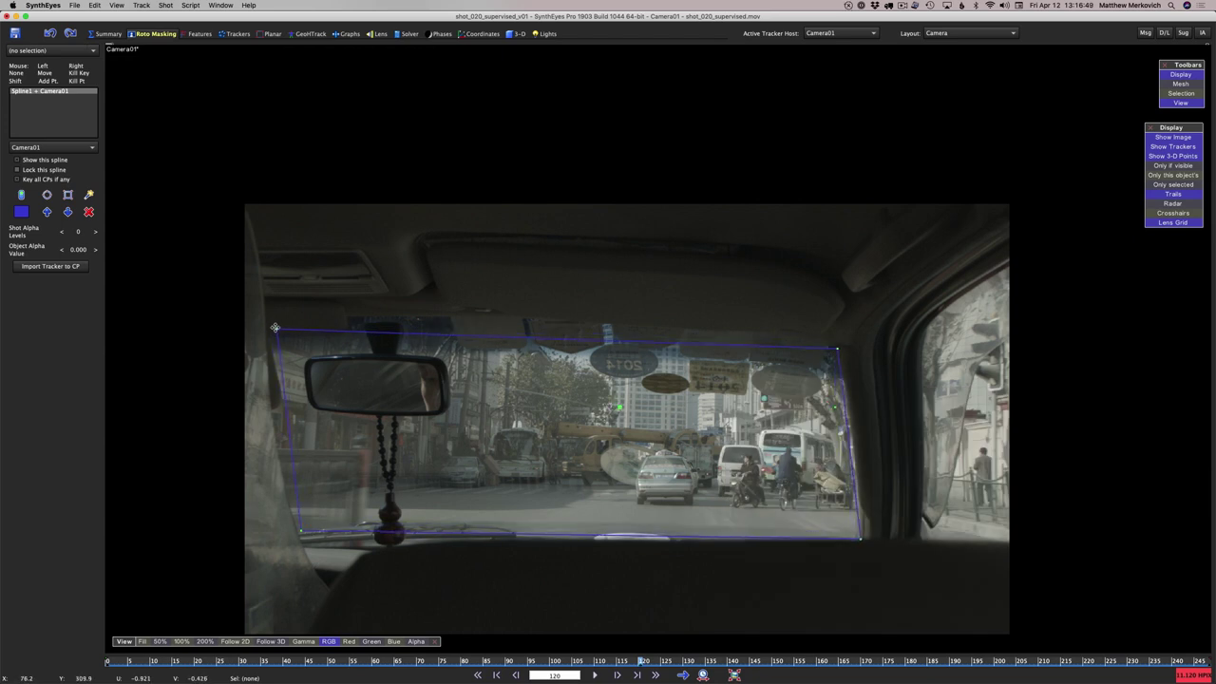
key("space")
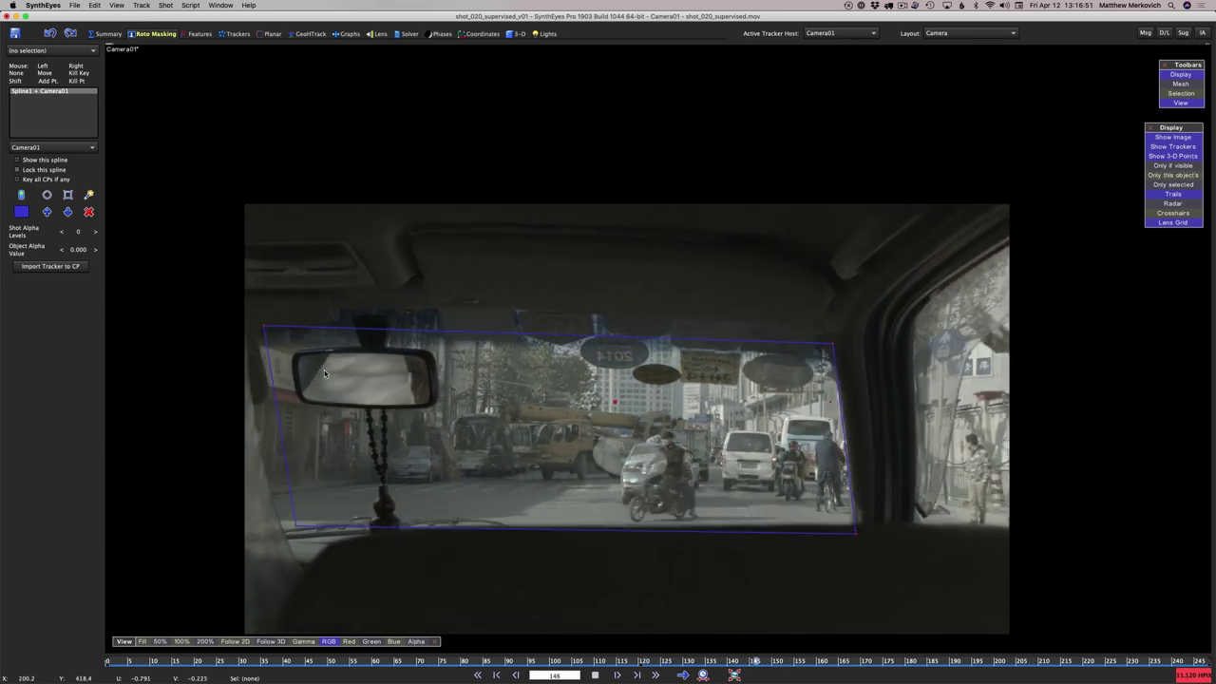
Stop playback and review the Spline1 mask's motion from frame 0 with the shot image hidden, and show the image again
key("space")
left_click_drag(518, 663, 113, 625)
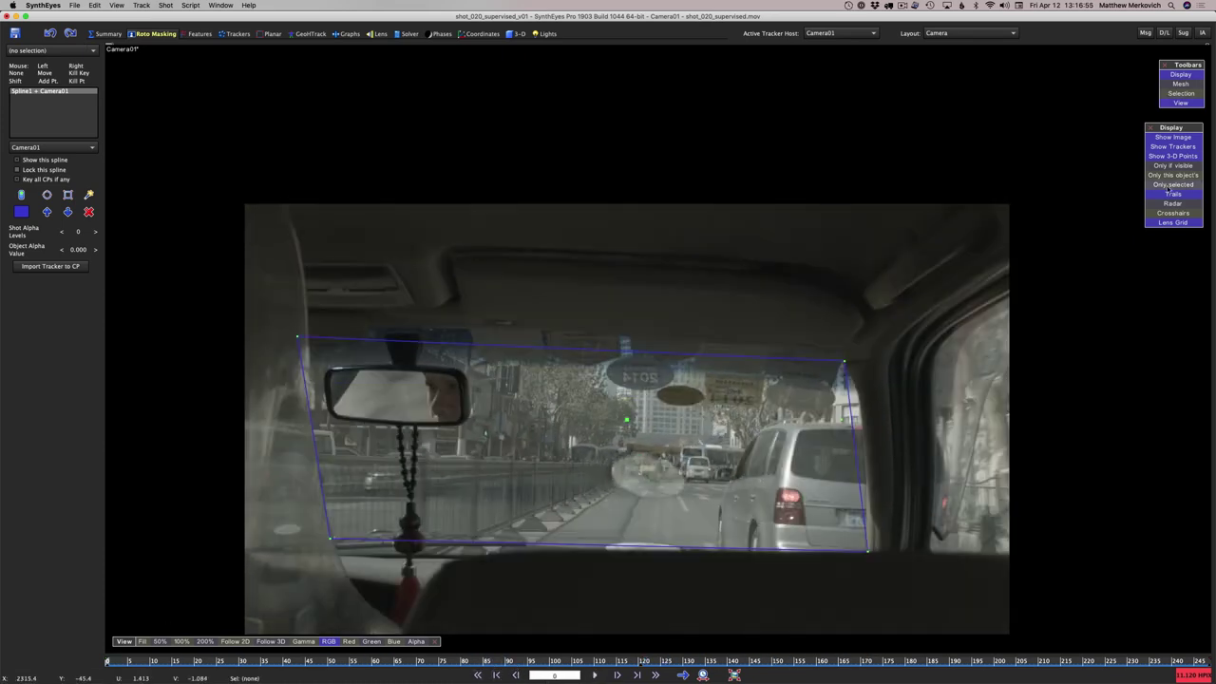
left_click(1180, 138)
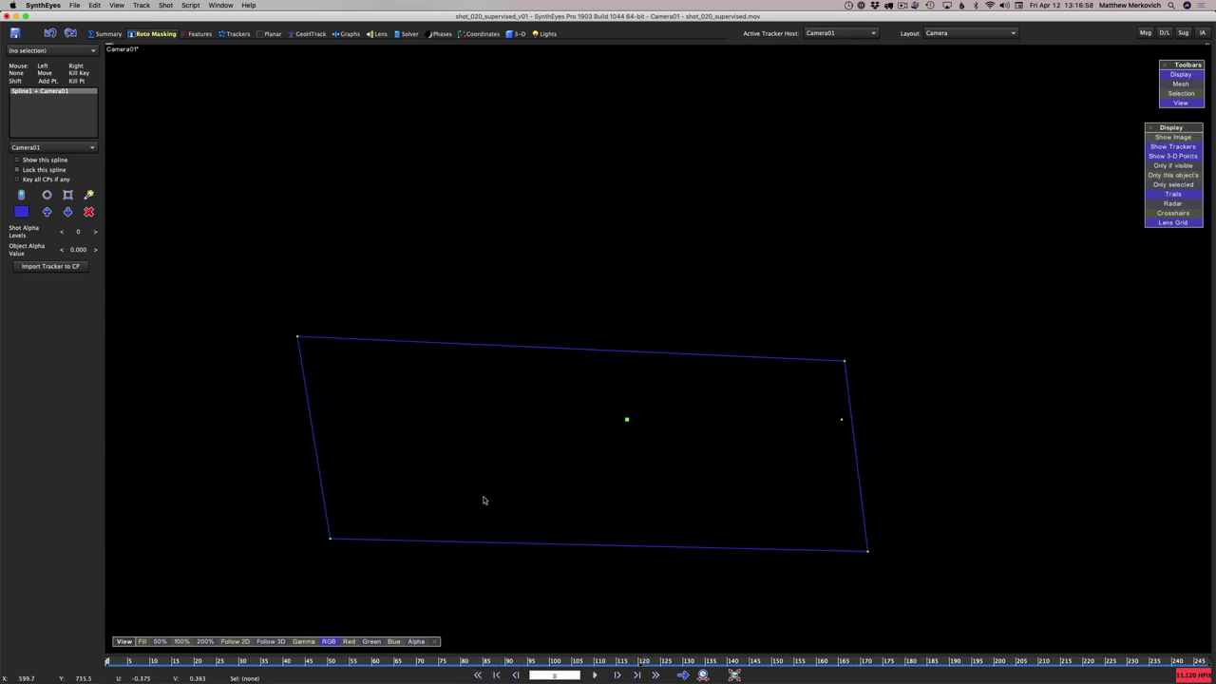
left_click_drag(120, 664, 764, 655)
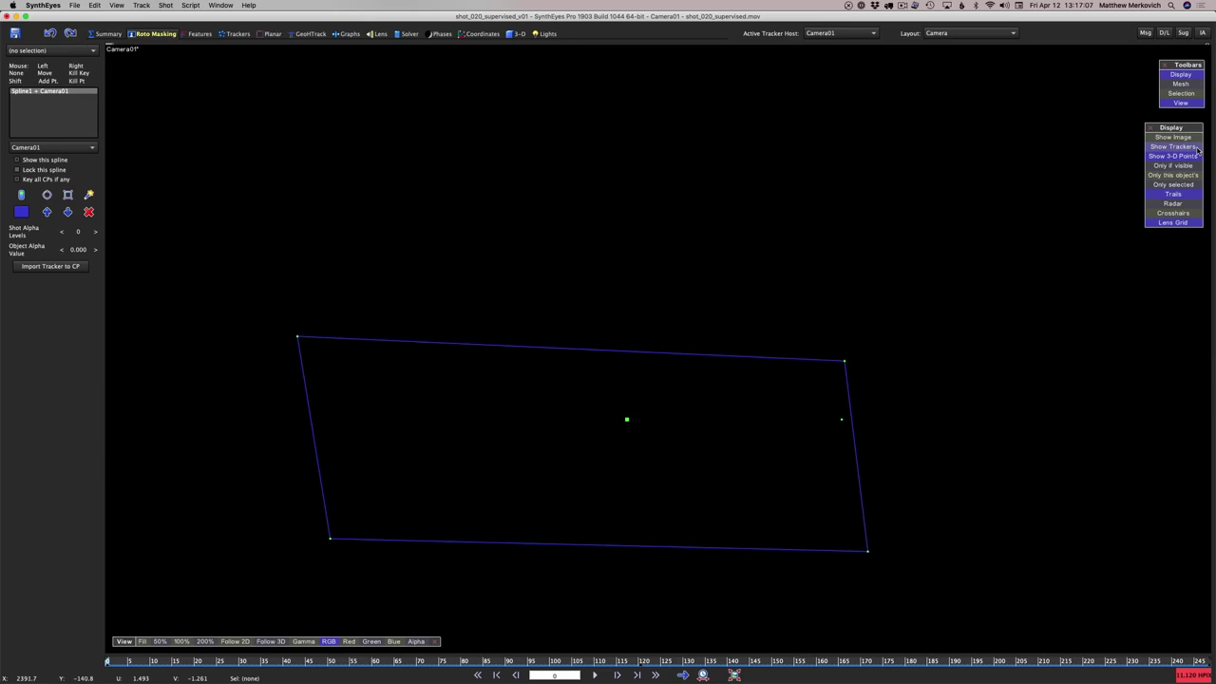
left_click(1175, 137)
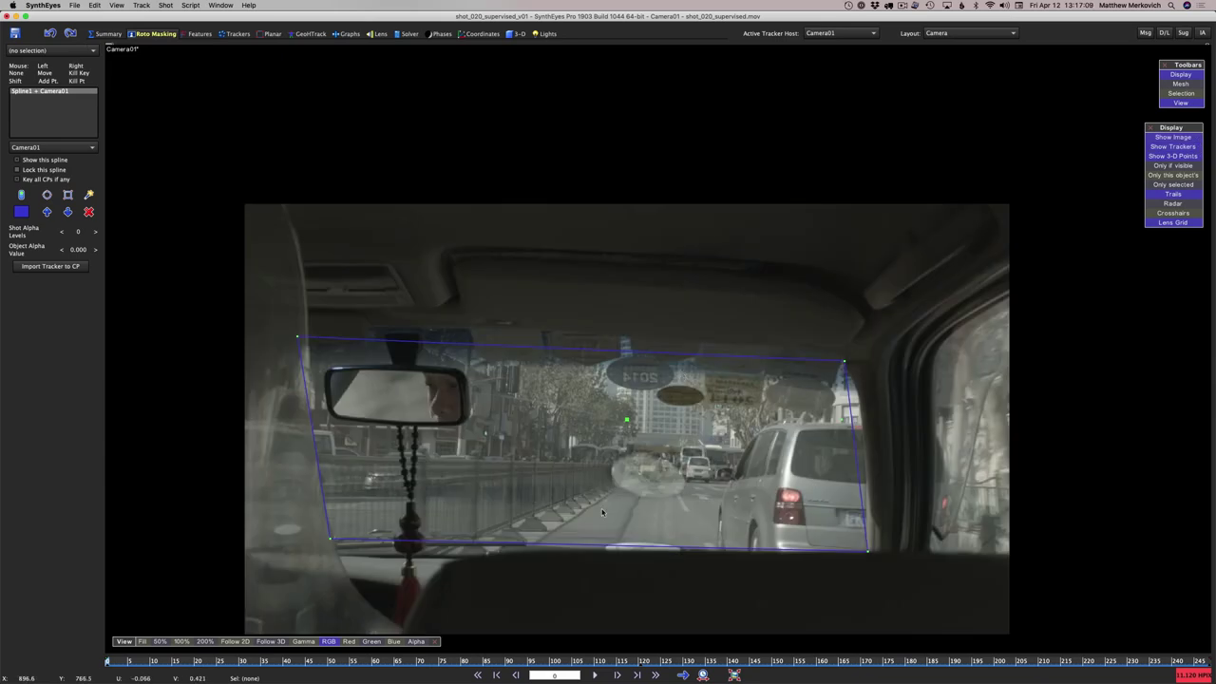
At frame 40, lower the Spline1 mask onto the windshield, shift its two left corners outward, and add a control point on its lower edge
left_click(286, 662)
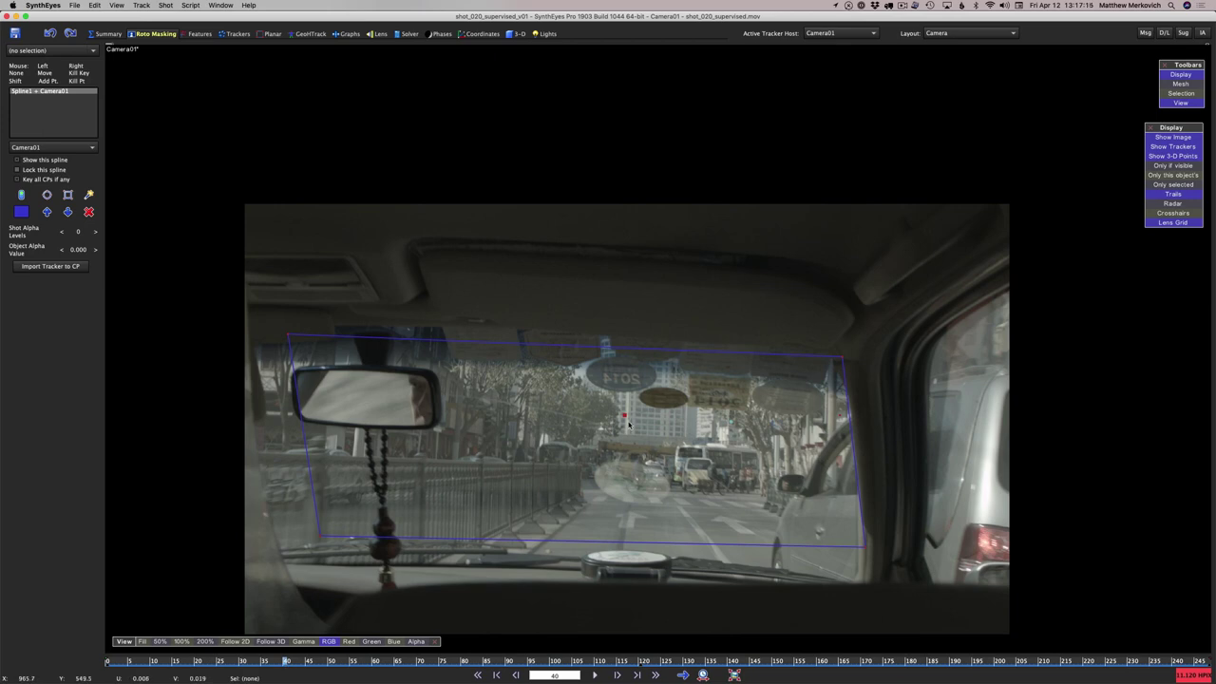
left_click_drag(622, 413, 616, 441)
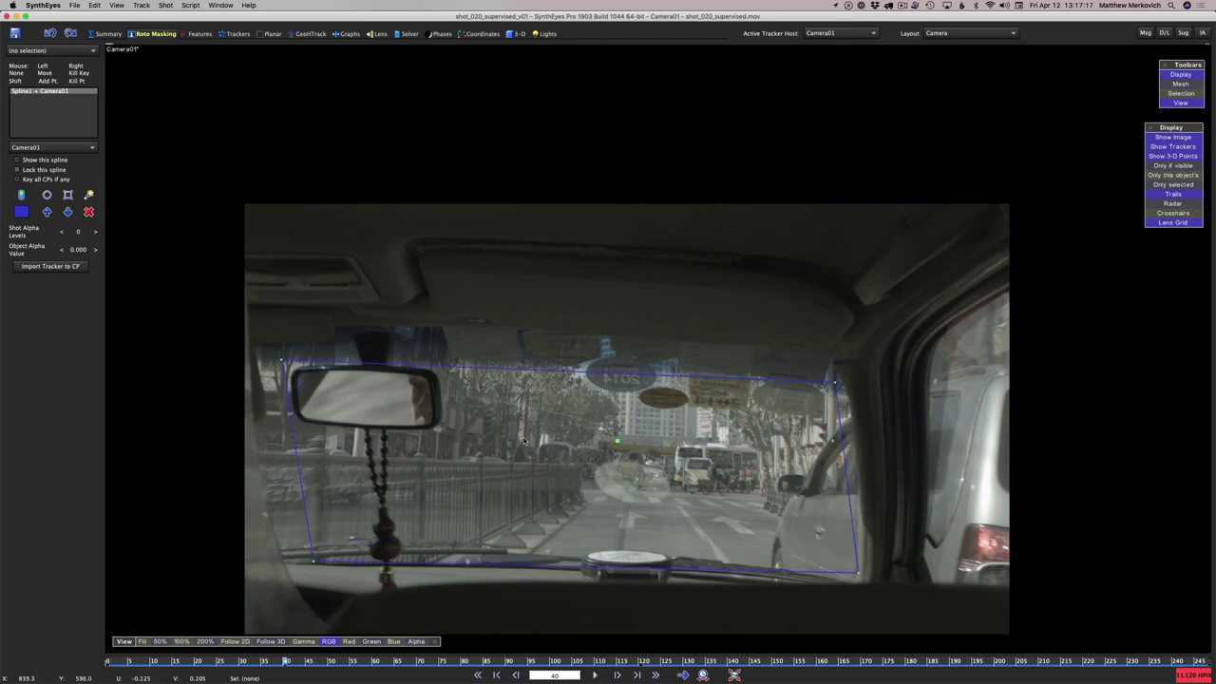
left_click_drag(279, 357, 258, 349)
left_click_drag(314, 561, 279, 545)
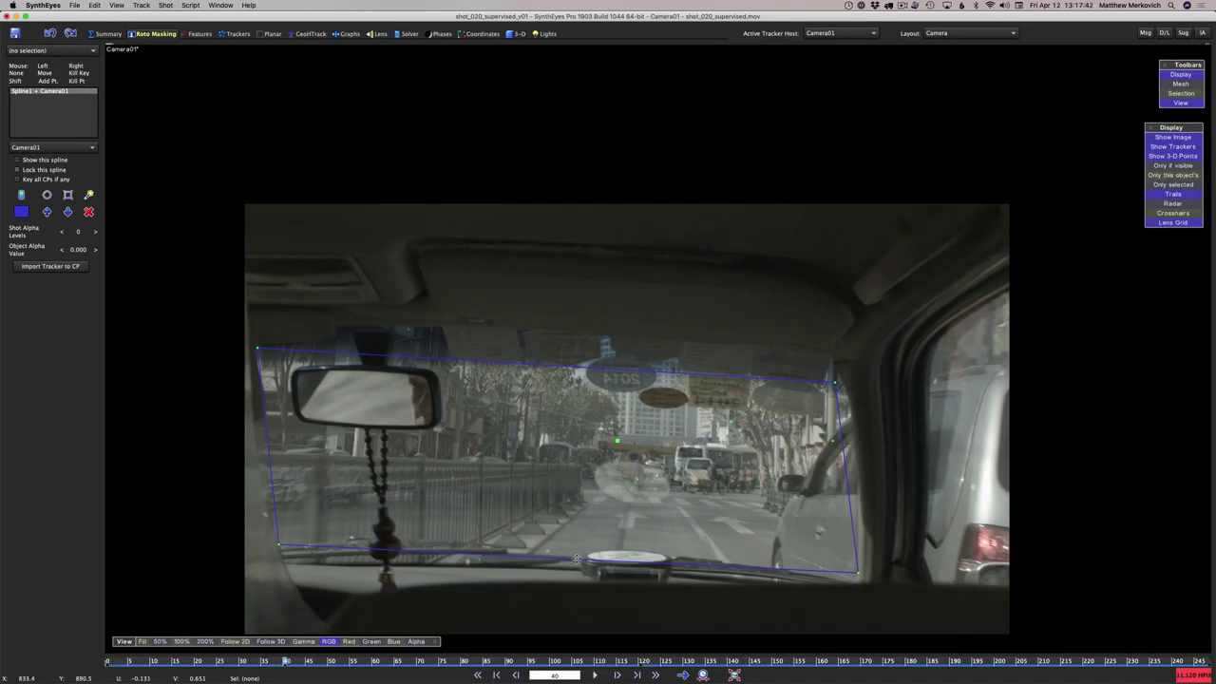
mouse_move(577, 559)
left_mouse_down()
mouse_move(574, 518)
mouse_move(569, 551)
left_mouse_up()
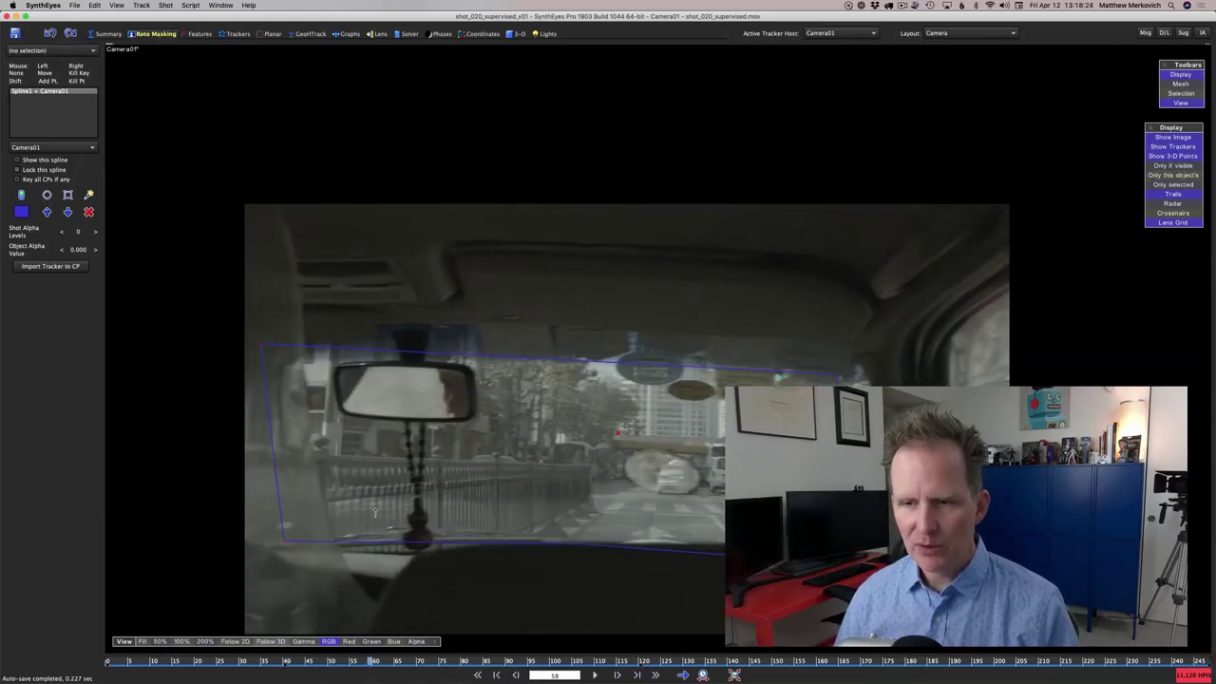
Re-align the Spline1 mask with the windshield at frames 64 and 90
mouse_move(375, 513)
left_mouse_down()
mouse_move(424, 509)
mouse_move(392, 500)
left_mouse_up()
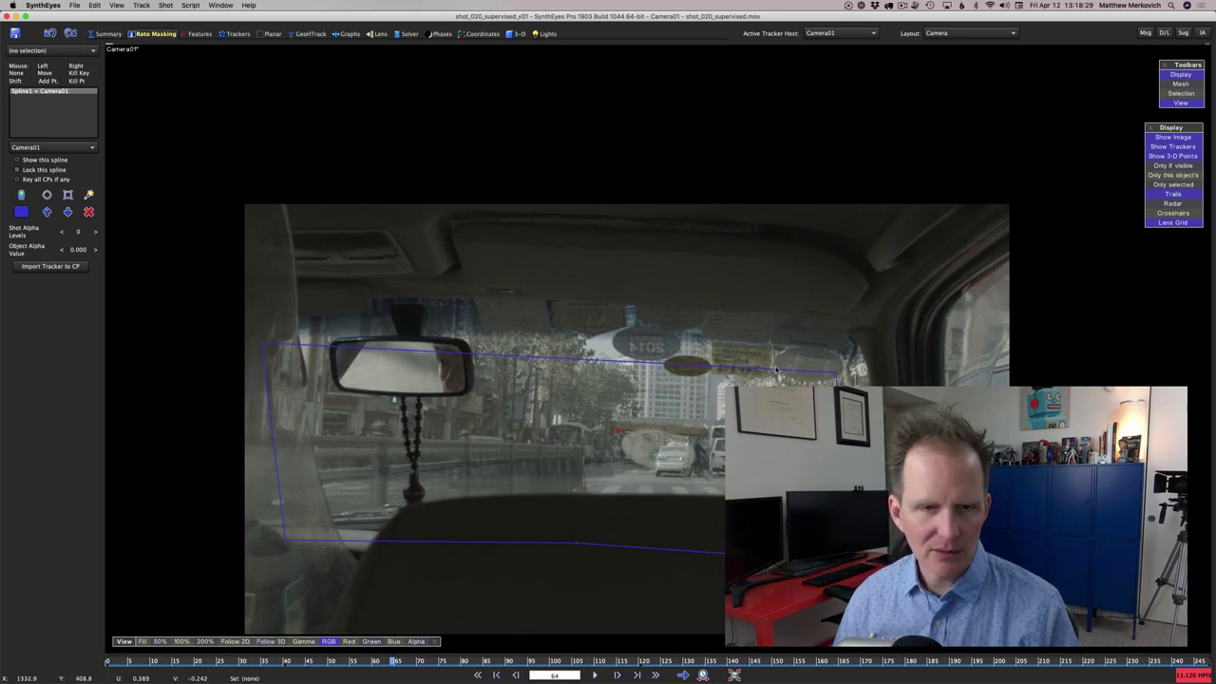
left_click_drag(619, 431, 651, 403)
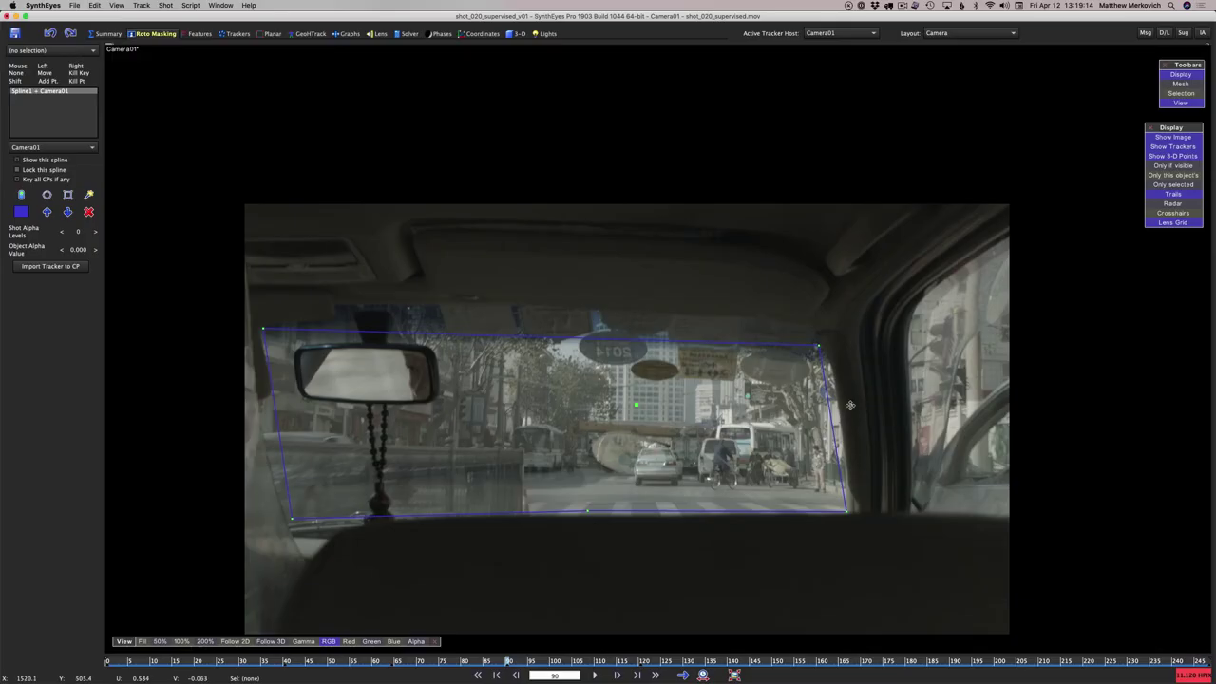
left_click_drag(851, 405, 595, 503)
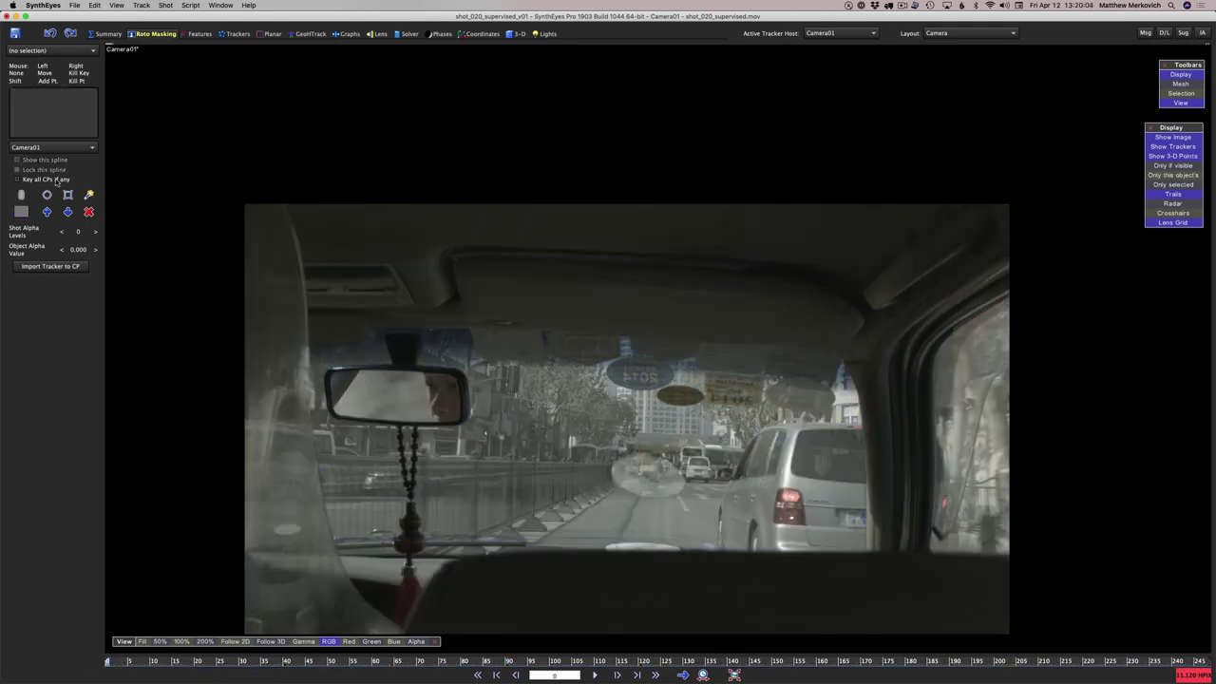
Create a rectangular spline covering the entire frame at frame 0
left_click(67, 196)
left_click_drag(246, 206, 1008, 633)
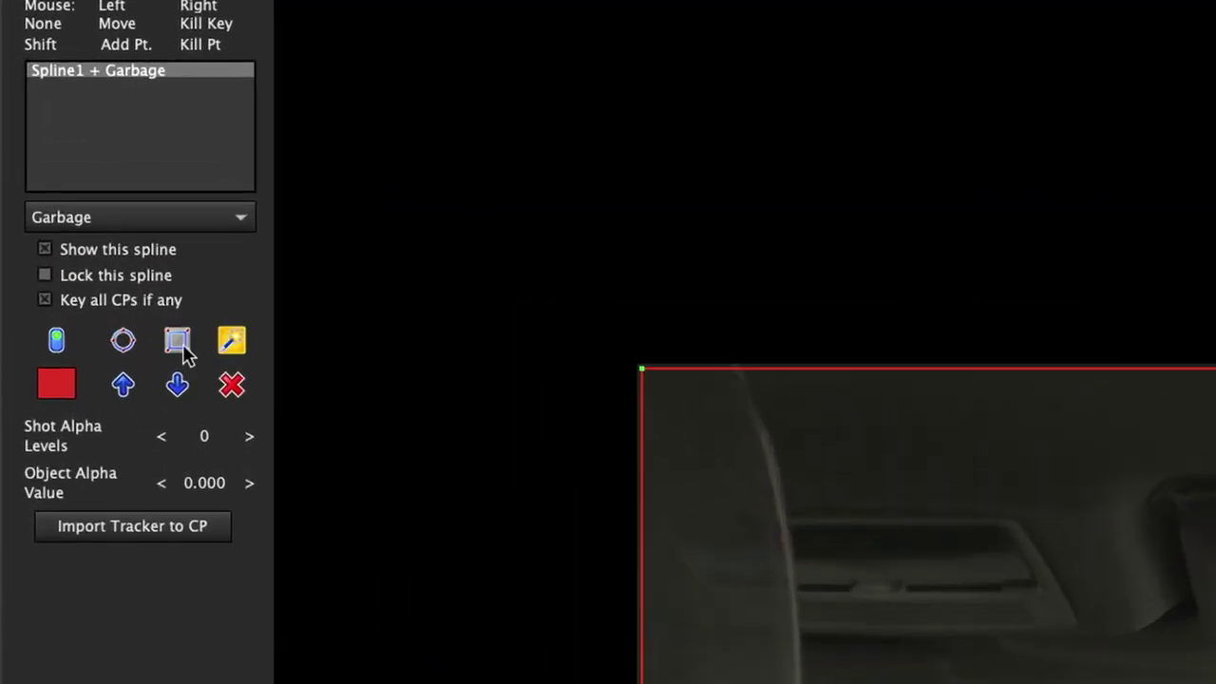
left_click(237, 342)
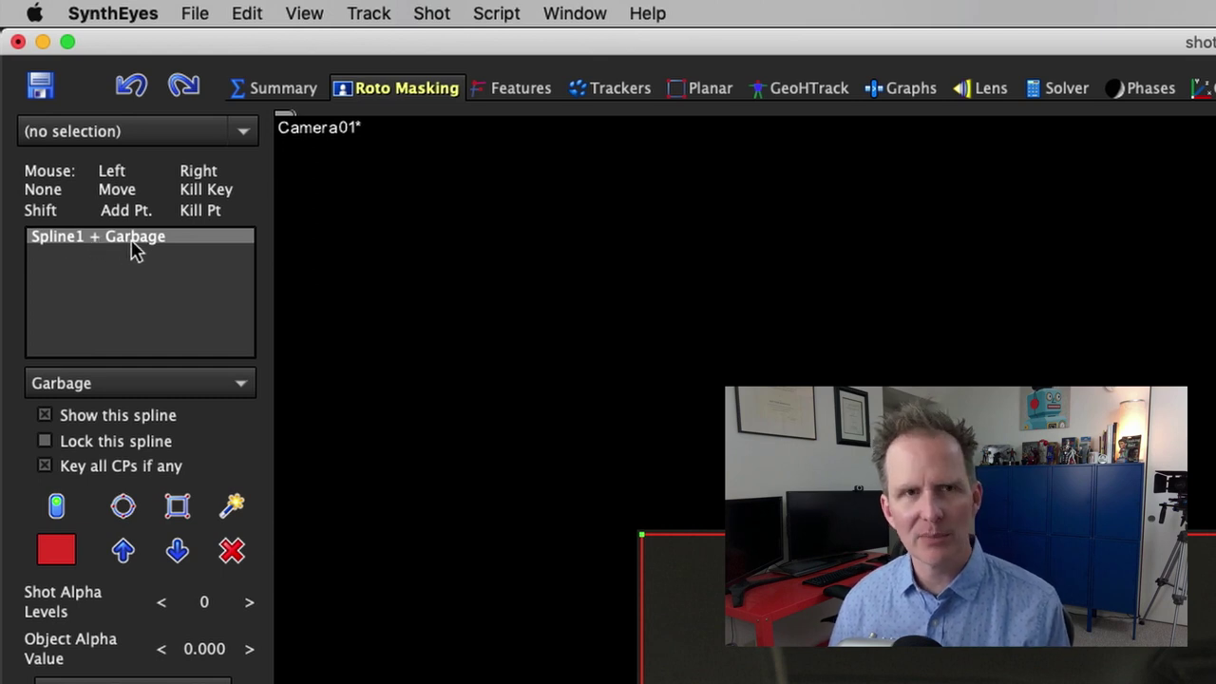
Assign the full-frame Spline1 to Camera01 and lock it
left_click(138, 390)
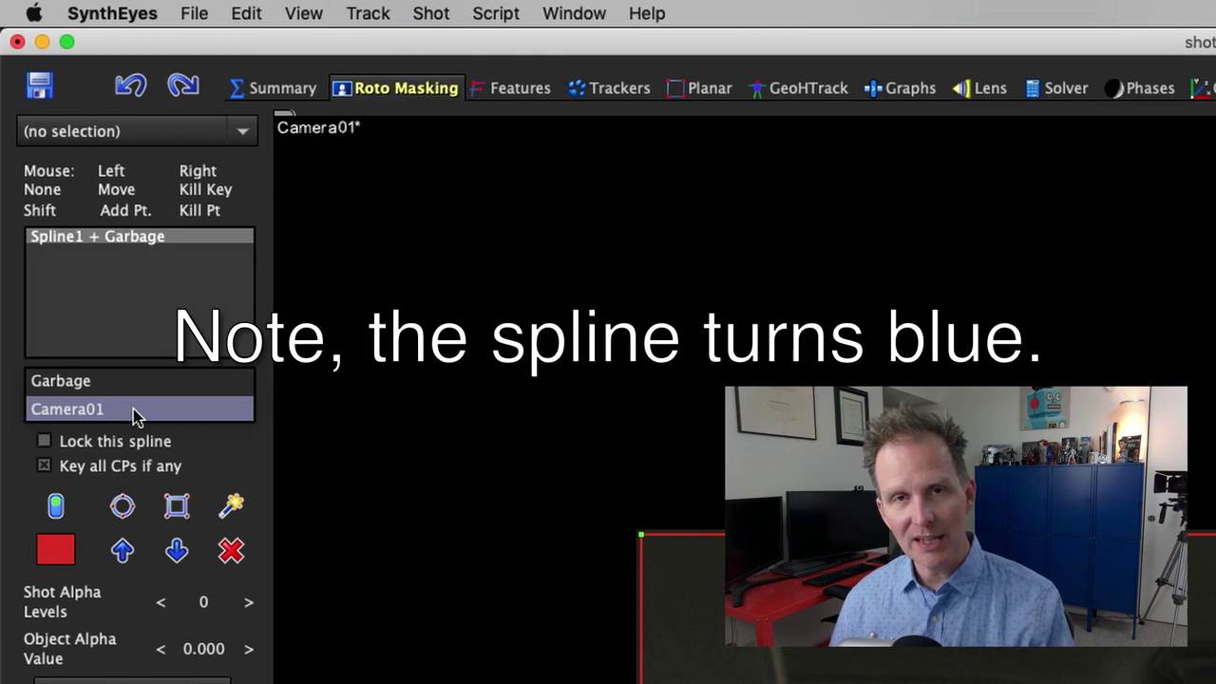
left_click(133, 408)
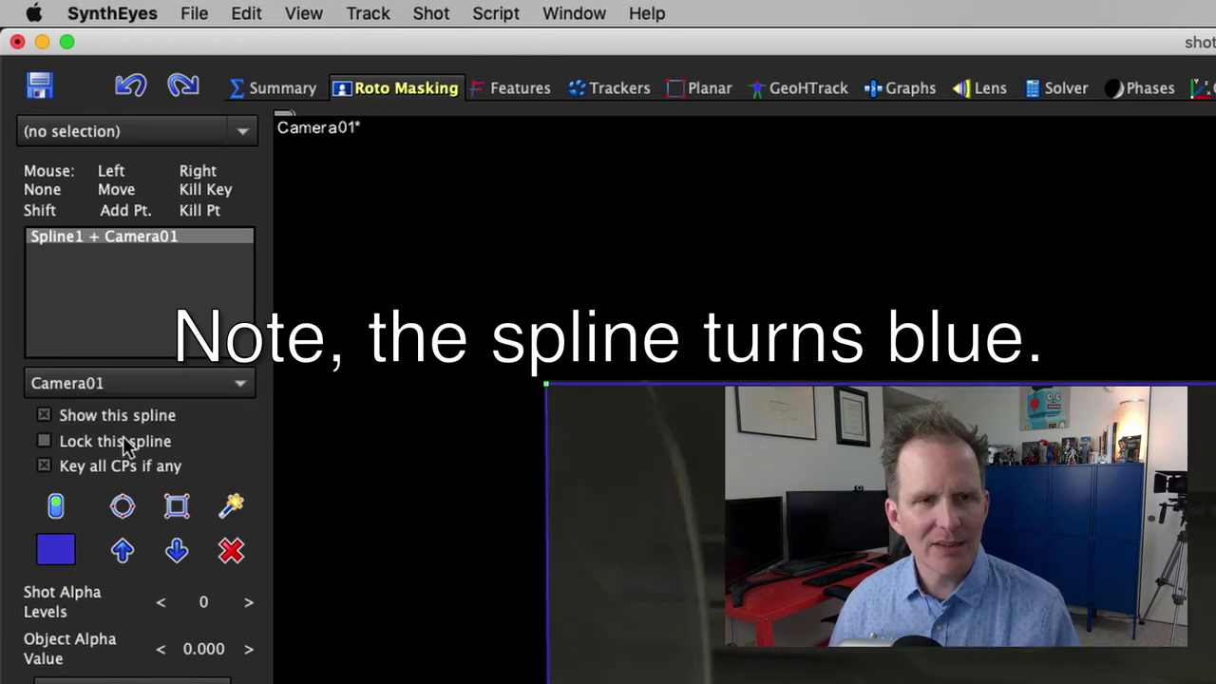
left_click(128, 447)
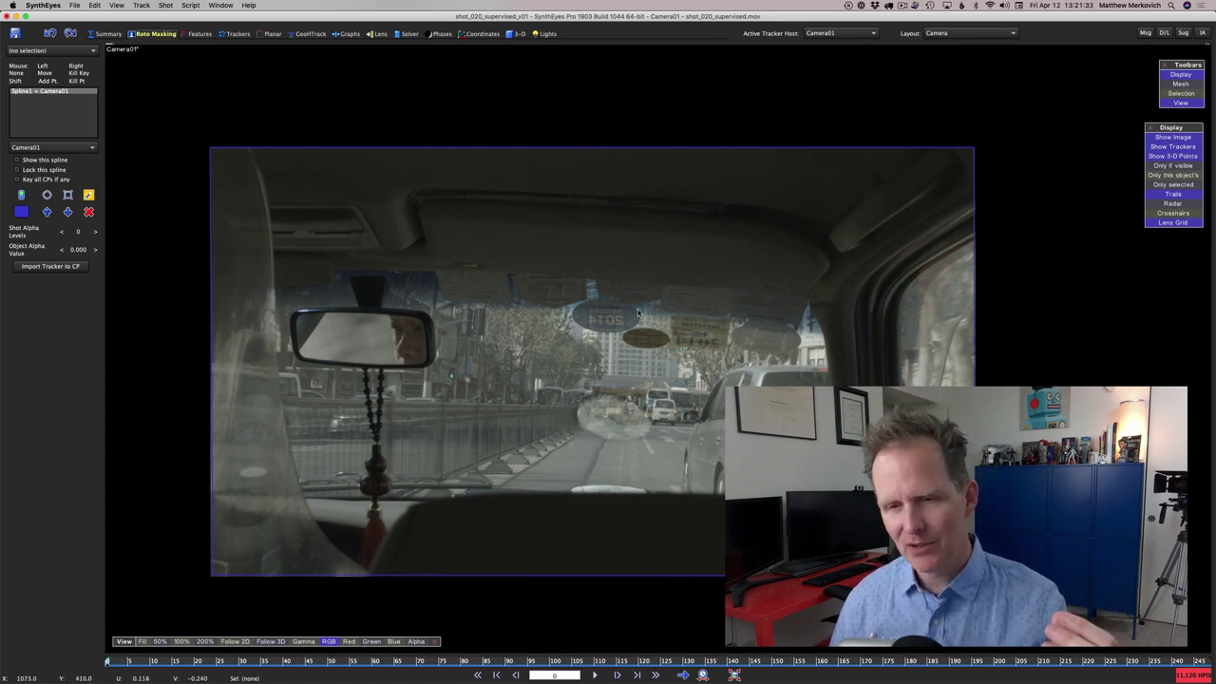
Try to outline the sun visor and windshield stickers with a curved Garbage spline
left_click(639, 311)
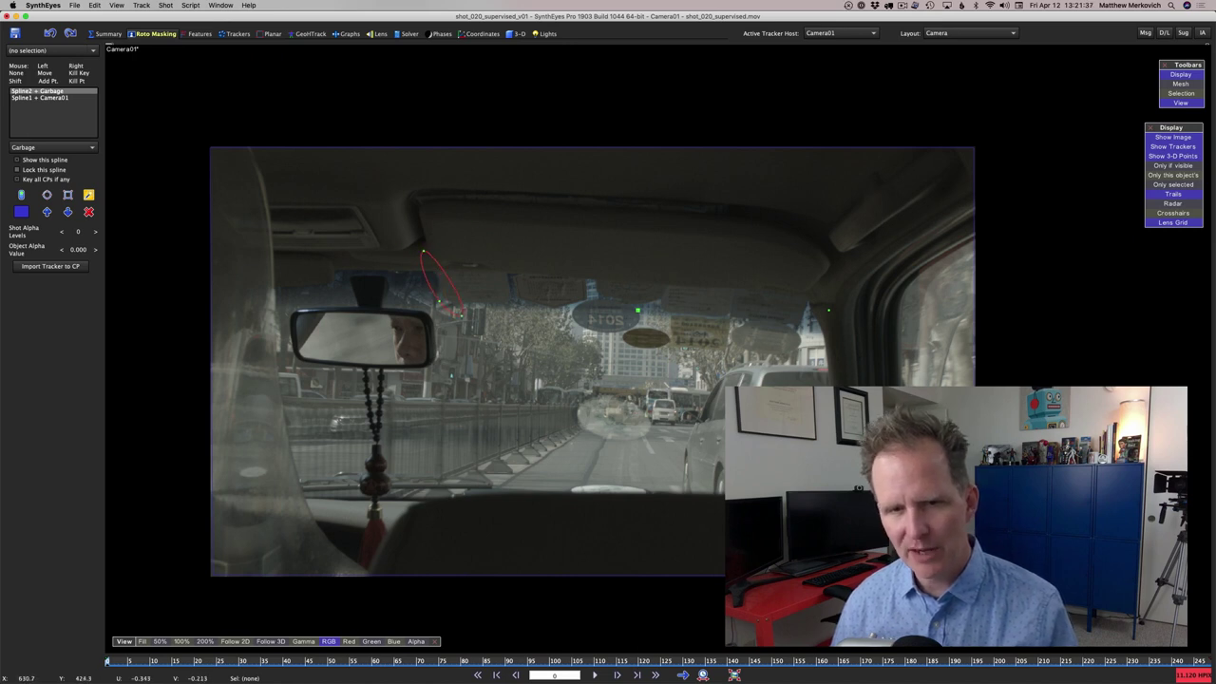
left_click(517, 312)
left_click(571, 329)
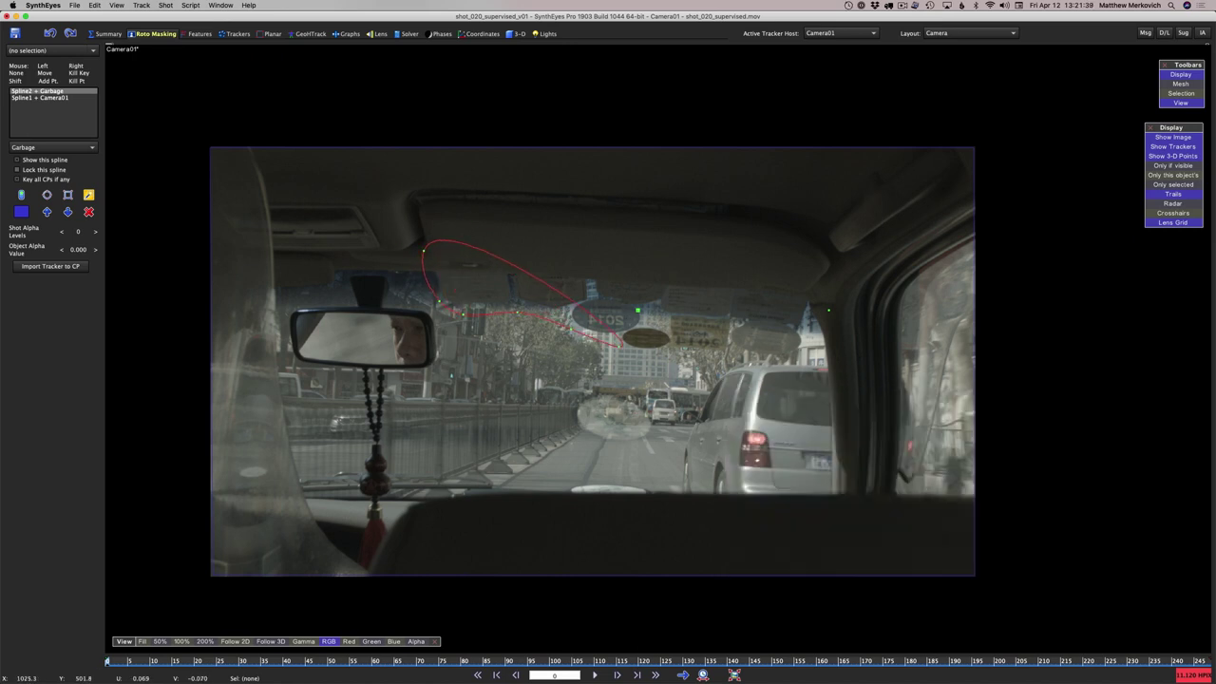
left_click(638, 353)
left_click_drag(662, 356, 809, 332)
left_click(809, 345)
left_click(822, 307)
left_click(818, 267)
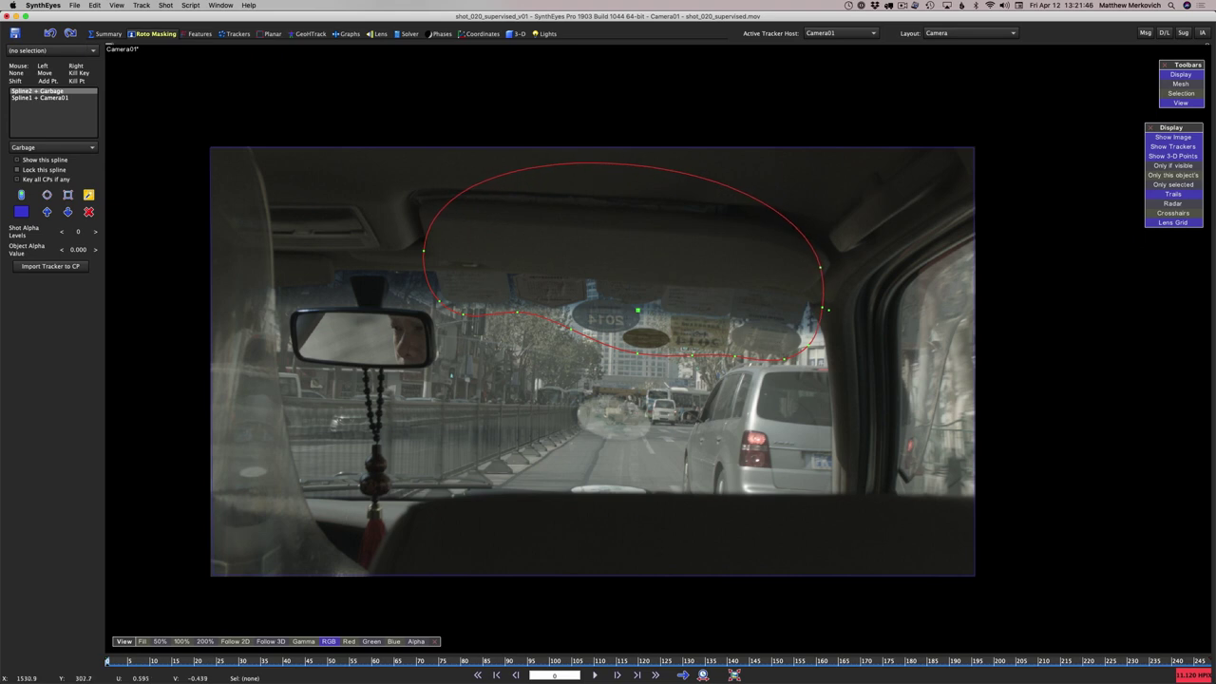
Reshape the curved Garbage spline's upper edge to follow the sun visor by adding and moving points, and delete the spline
left_click_drag(633, 241, 613, 159)
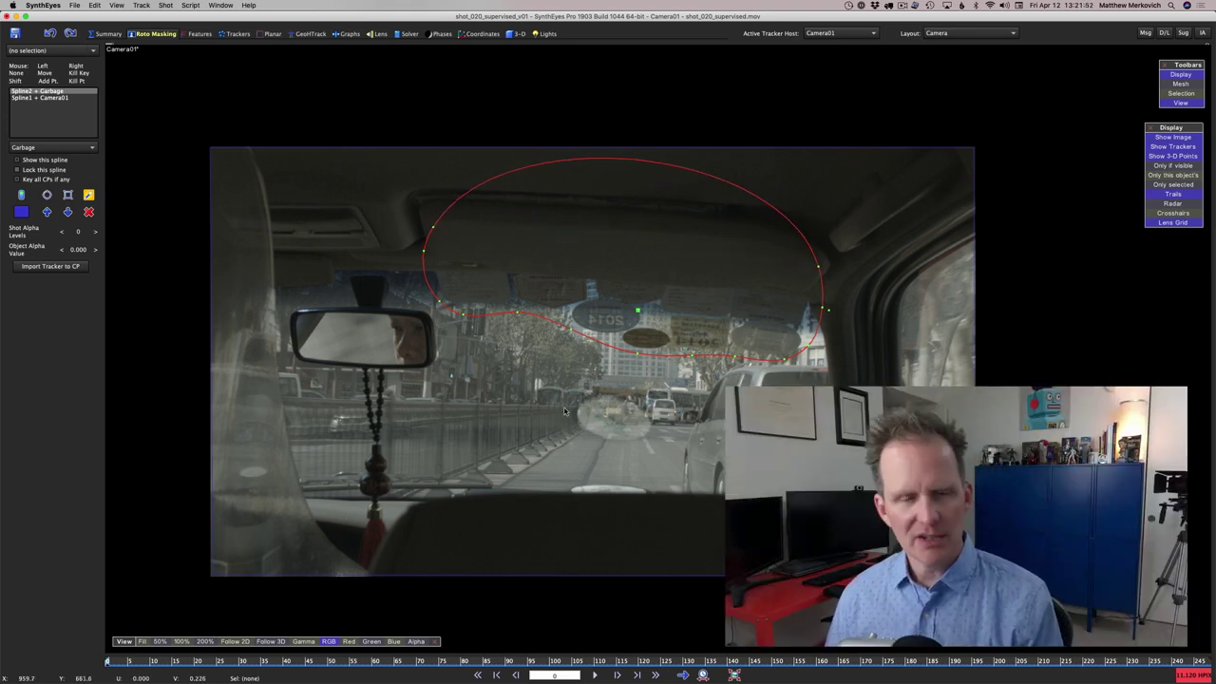
left_click_drag(424, 251, 428, 268)
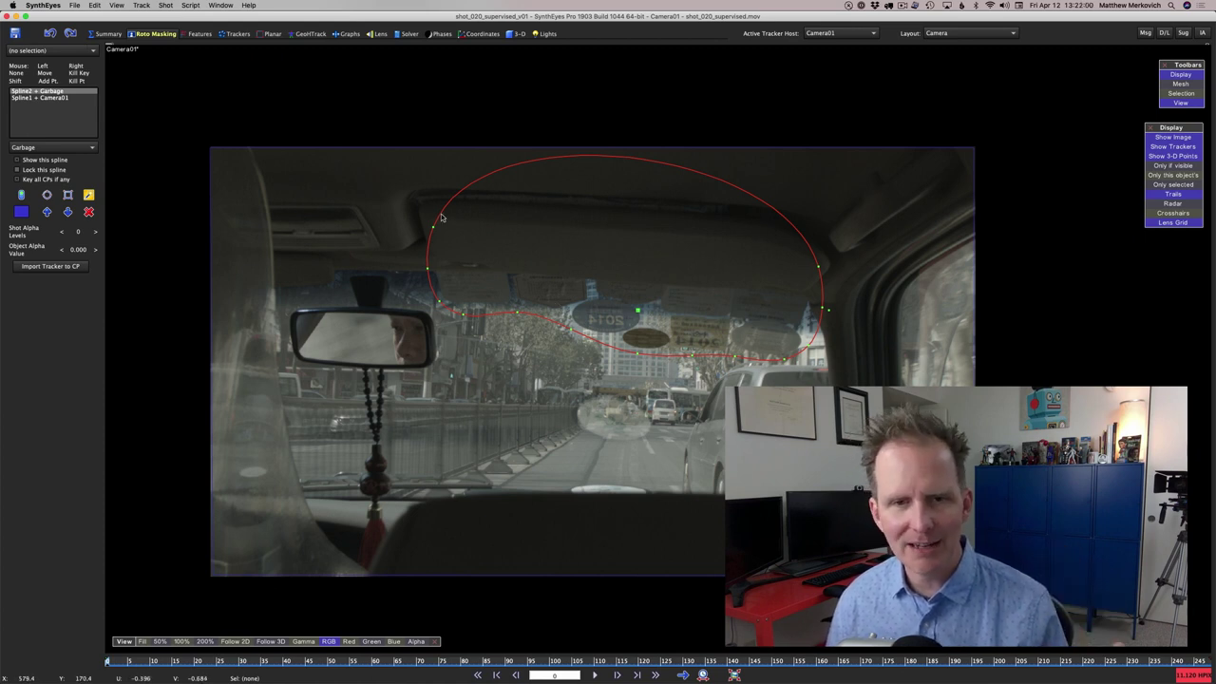
left_click_drag(443, 213, 729, 234)
left_click_drag(813, 254, 802, 256)
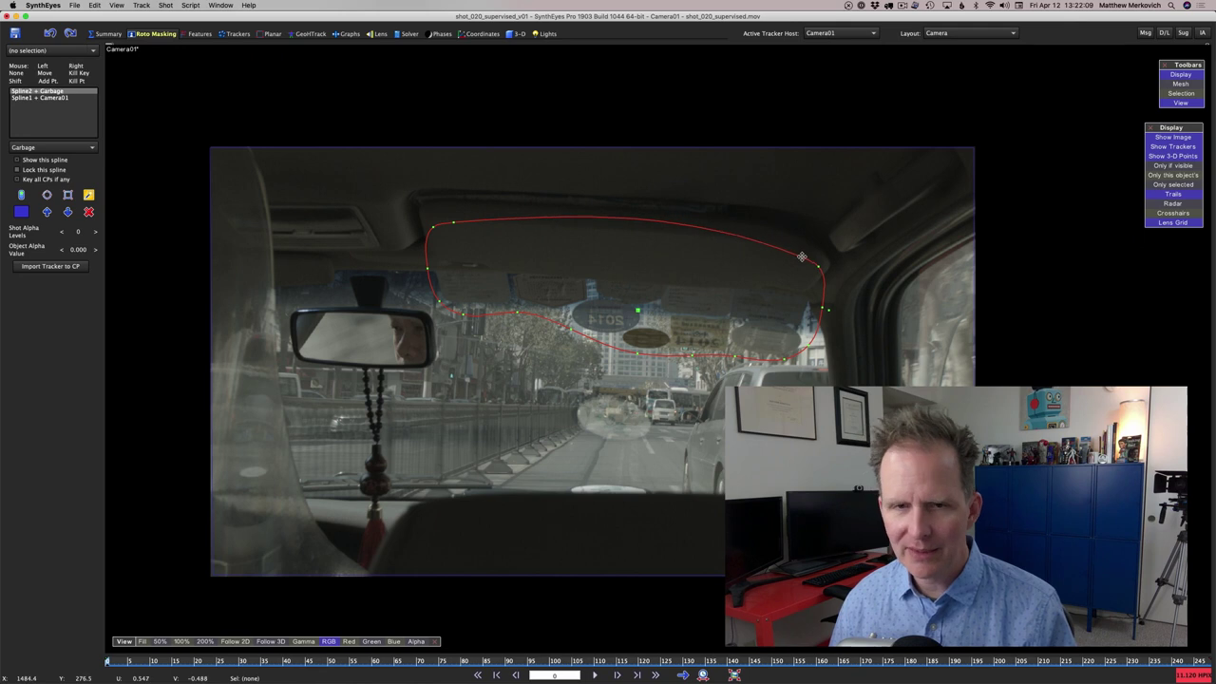
left_click_drag(637, 219, 638, 222)
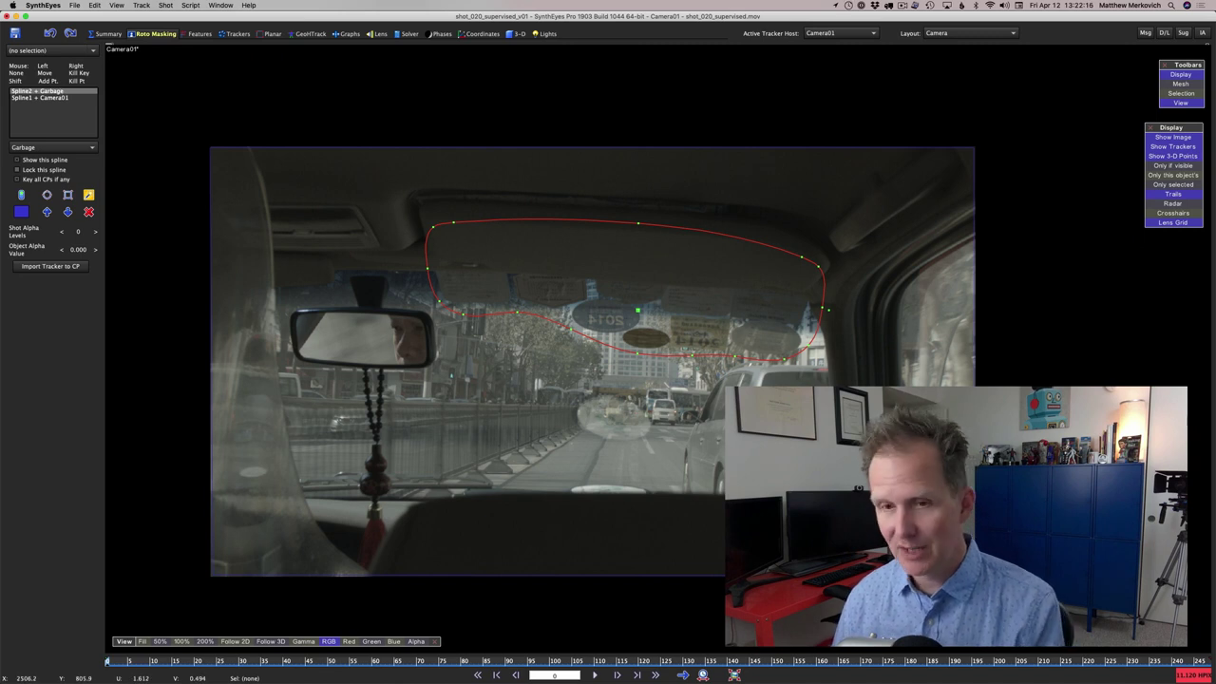
key("Delete")
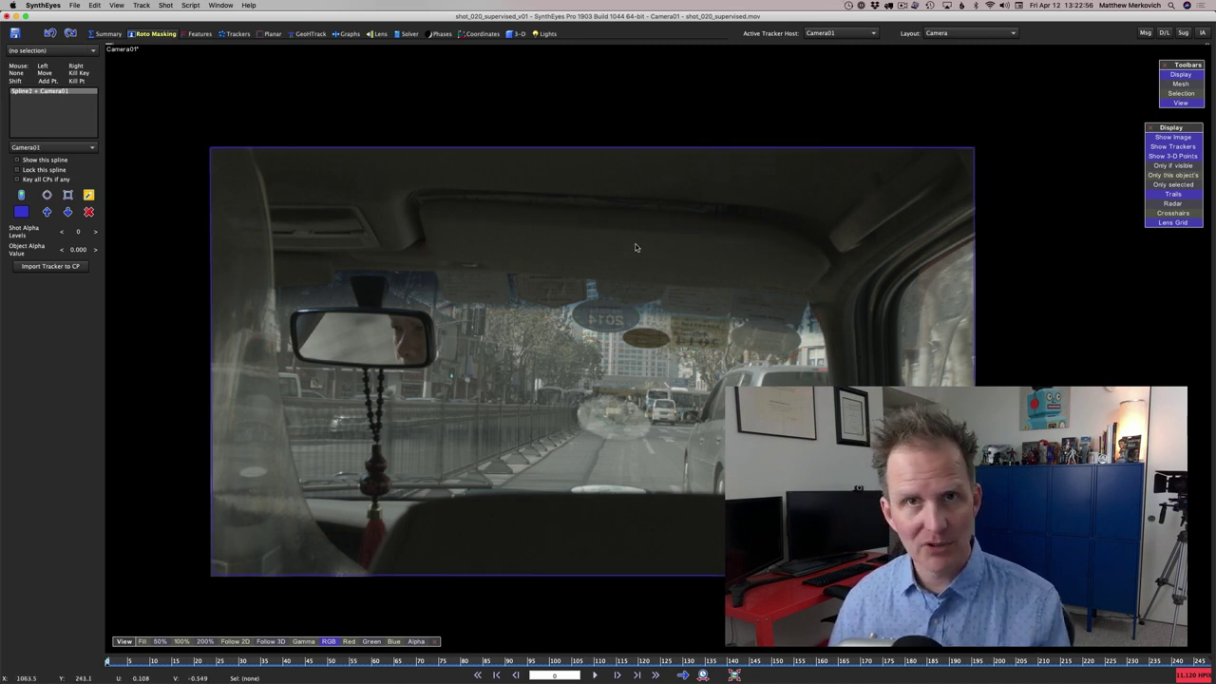
key("ctrl+z")
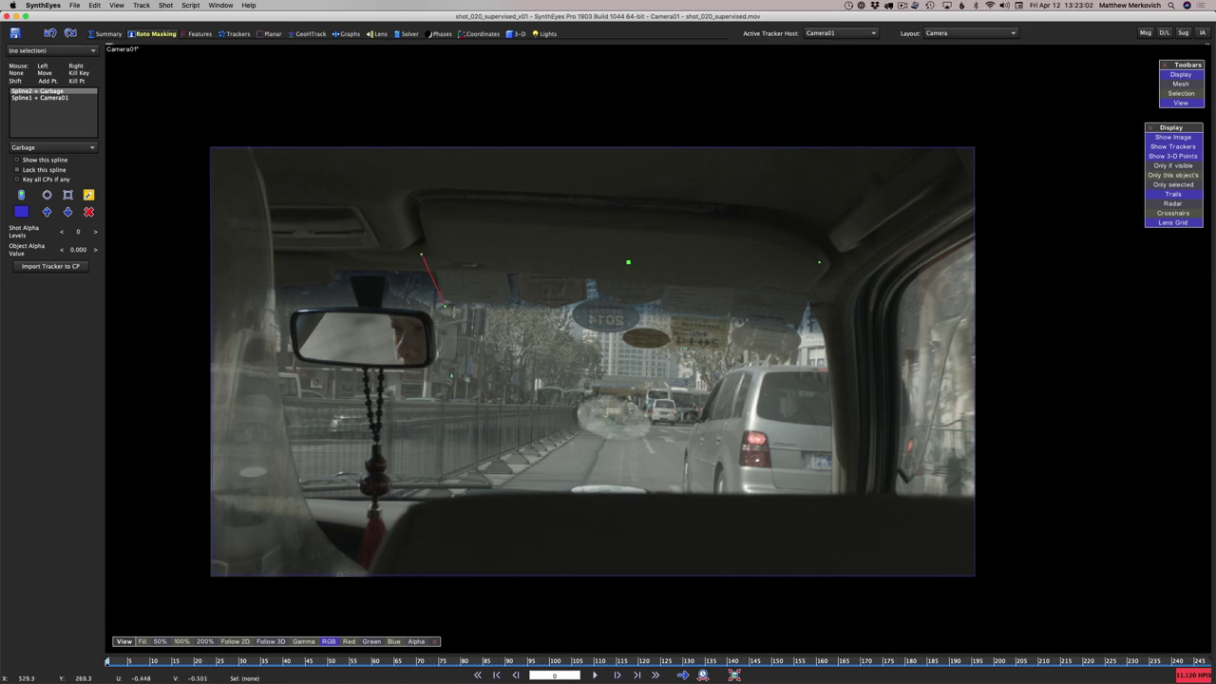
Outline the sun visor and windshield stickers with a straight-edged Garbage spline, adding points along its upper, side and lower edges
left_click(416, 191)
left_click_drag(410, 195, 826, 234, "shift")
left_click_drag(826, 233, 813, 316, "shift")
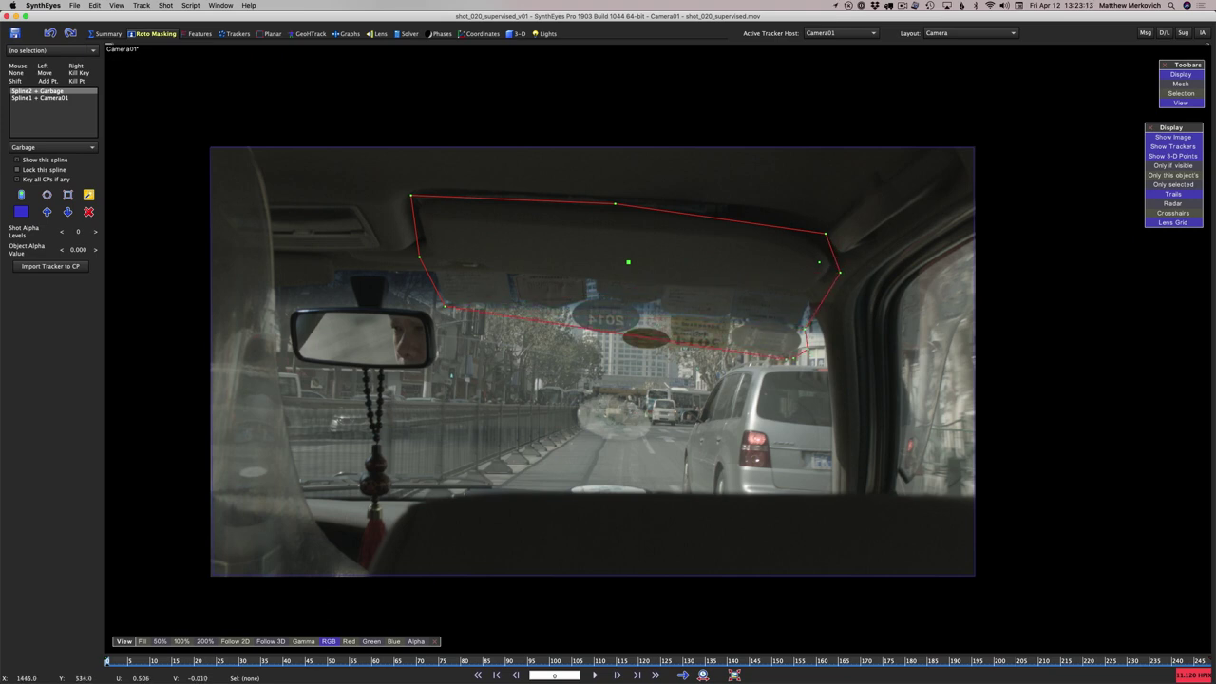
left_click_drag(786, 359, 742, 358, "shift")
mouse_move(623, 336)
left_mouse_down("shift")
mouse_move(668, 351)
mouse_move(616, 339)
left_mouse_up("shift")
Create an image preprocessor preset named Hicon without resolution, lens or stabilization elements, and set High to 0.850 and Gamma to 1.575
key("p")
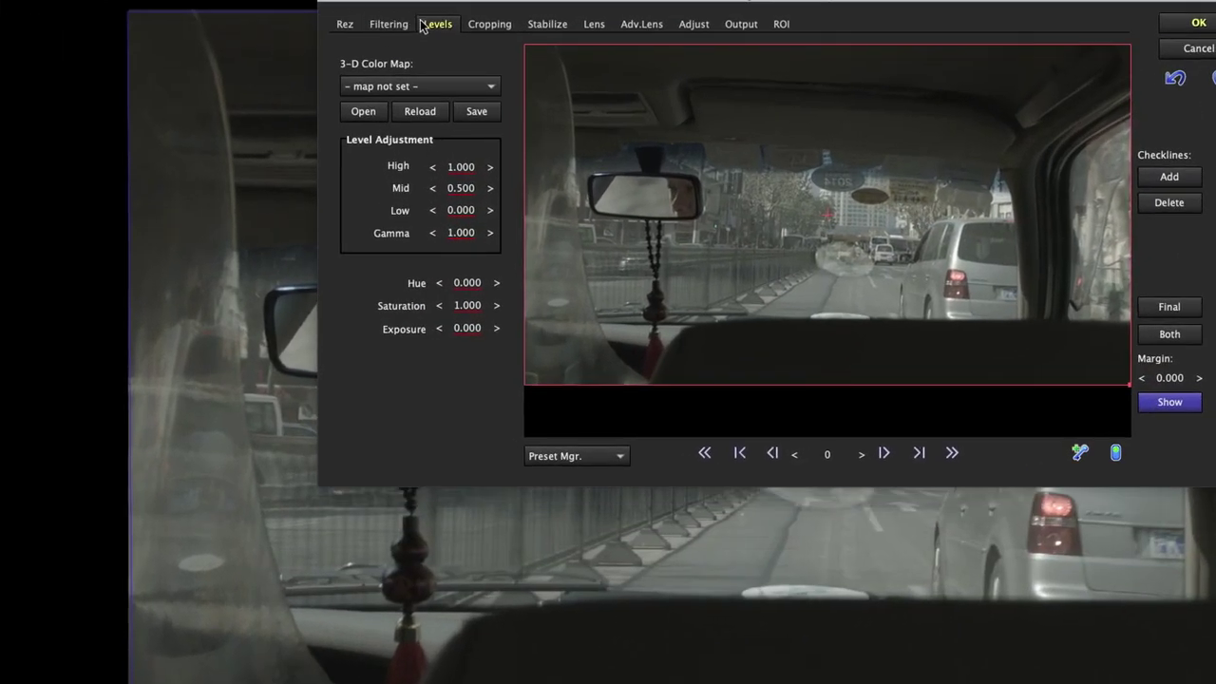
left_click(589, 455)
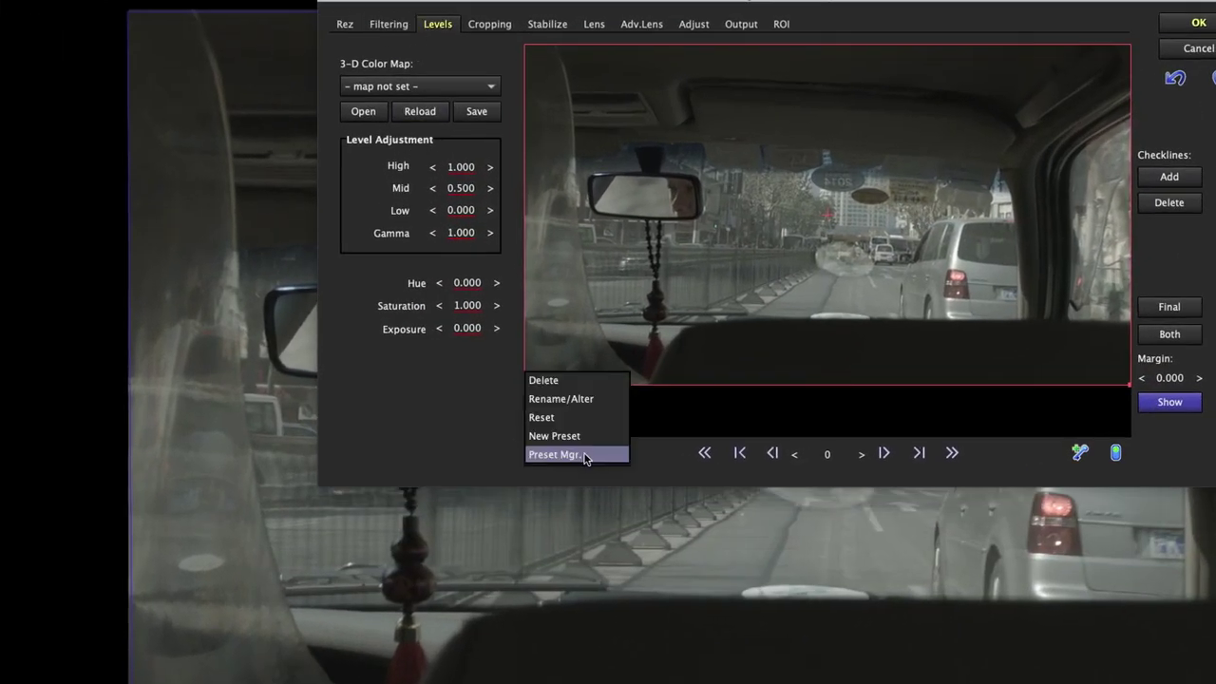
left_click(556, 435)
type("Hicon")
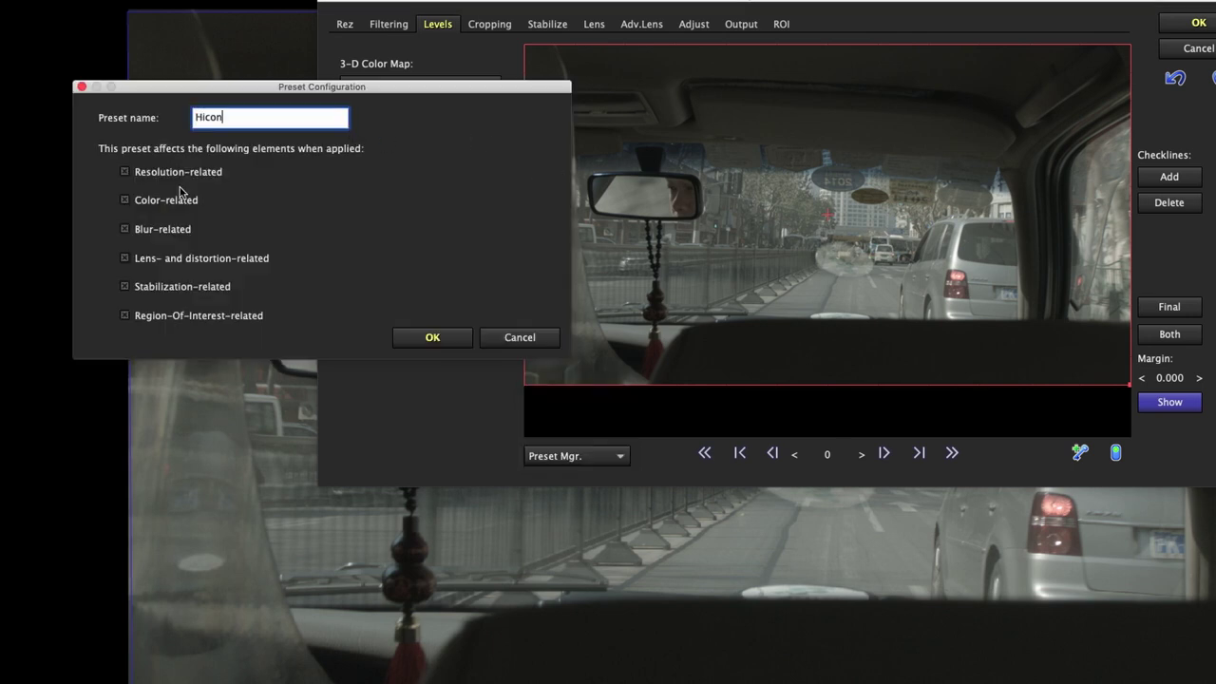
left_click(180, 177)
left_click(168, 261)
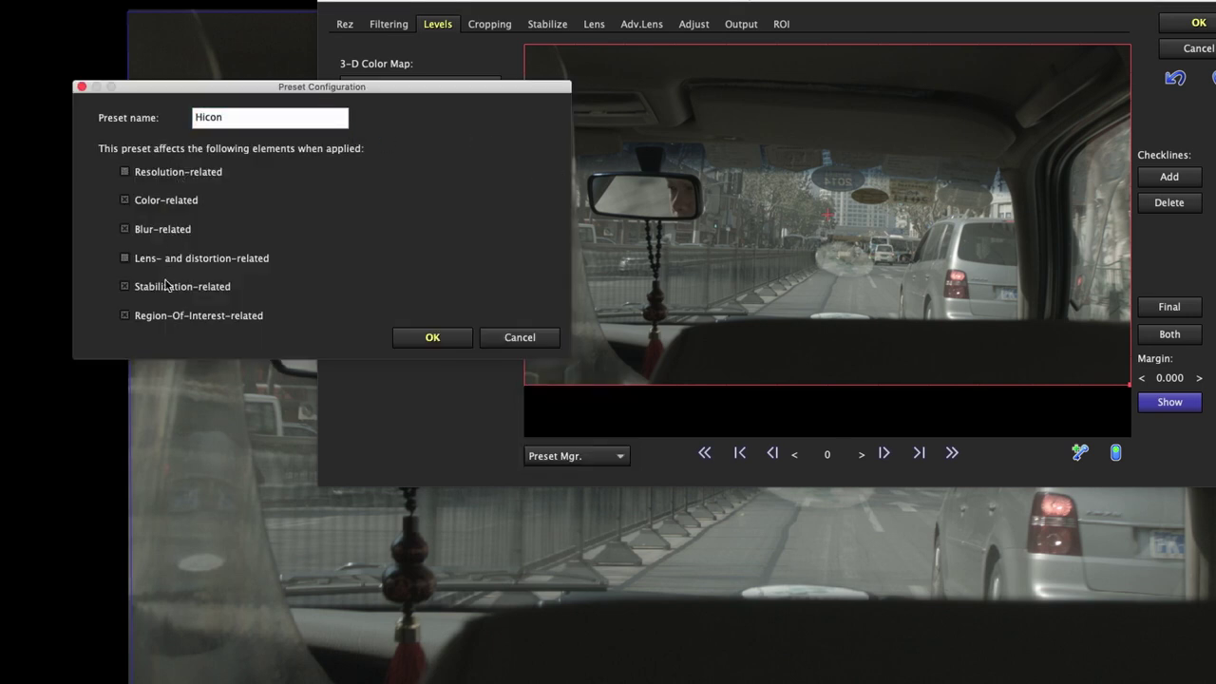
left_click(165, 286)
left_click(417, 344)
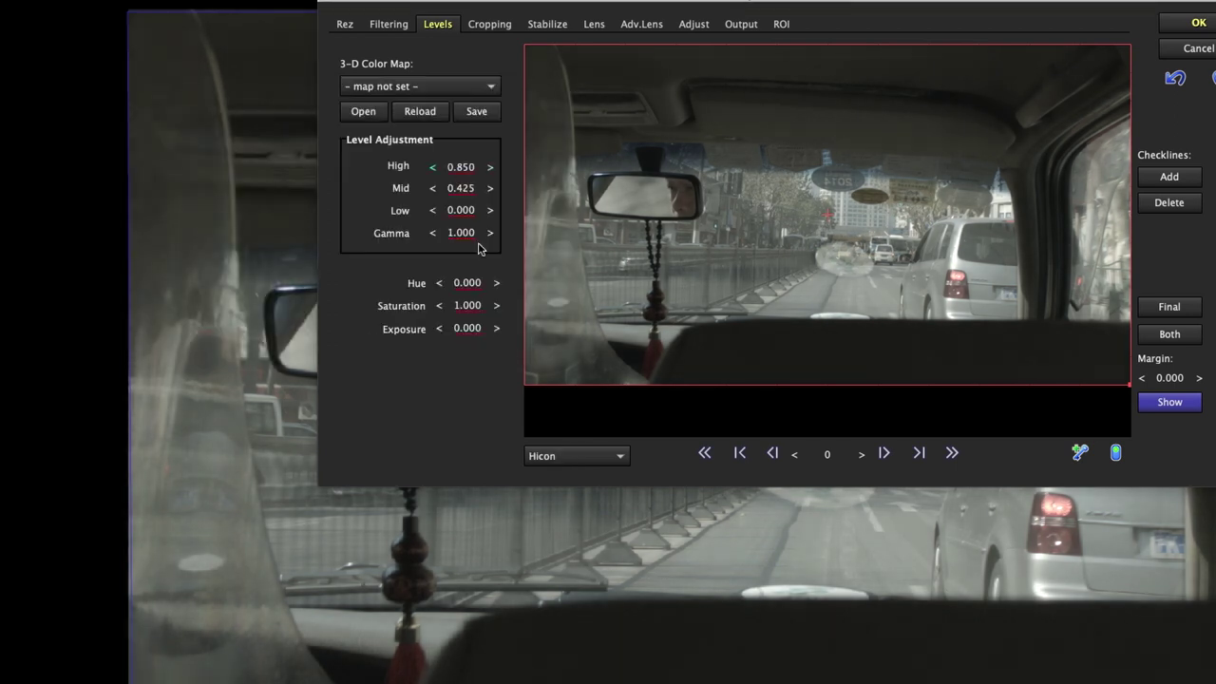
left_click_drag(460, 234, 514, 234)
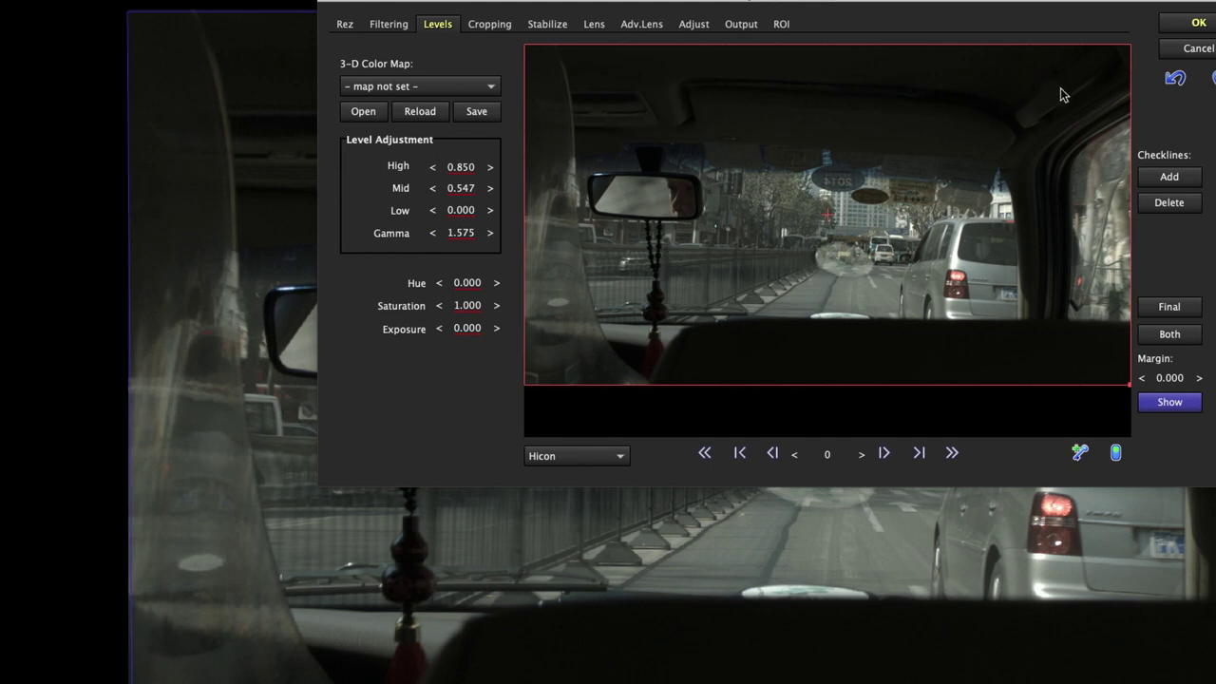
Create an image preprocessor preset named Stickers that affects only the color and blur elements, leaving out resolution, lens and stabilization
left_click(589, 457)
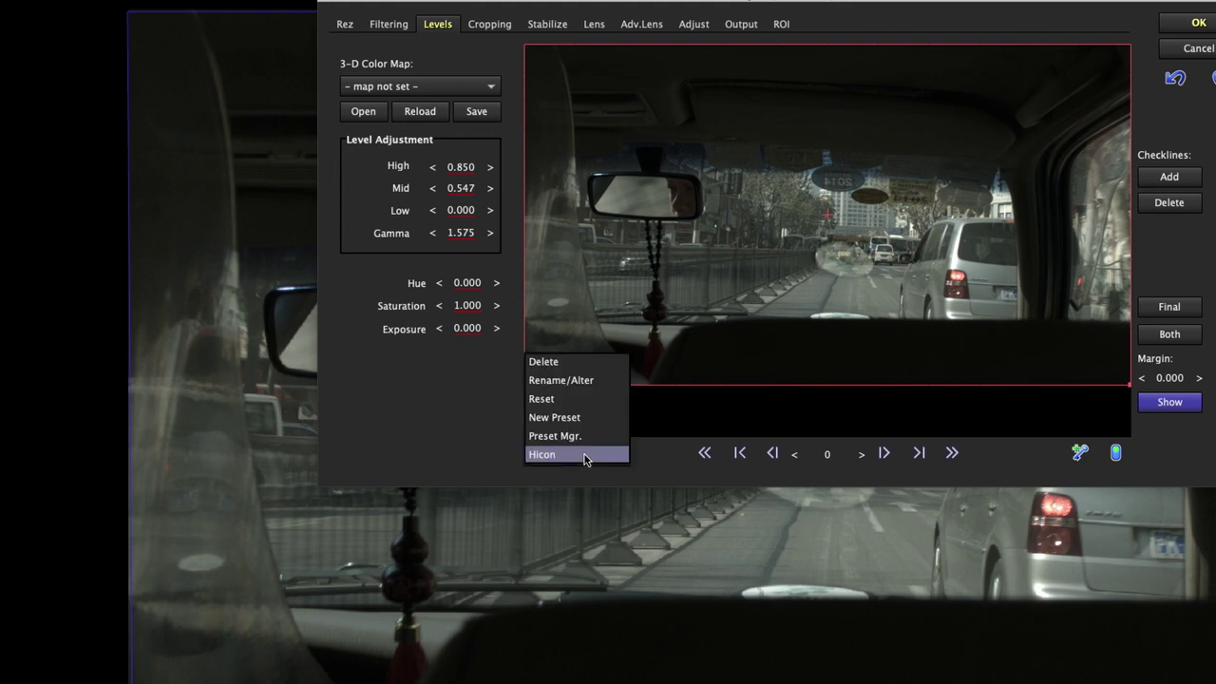
left_click(579, 419)
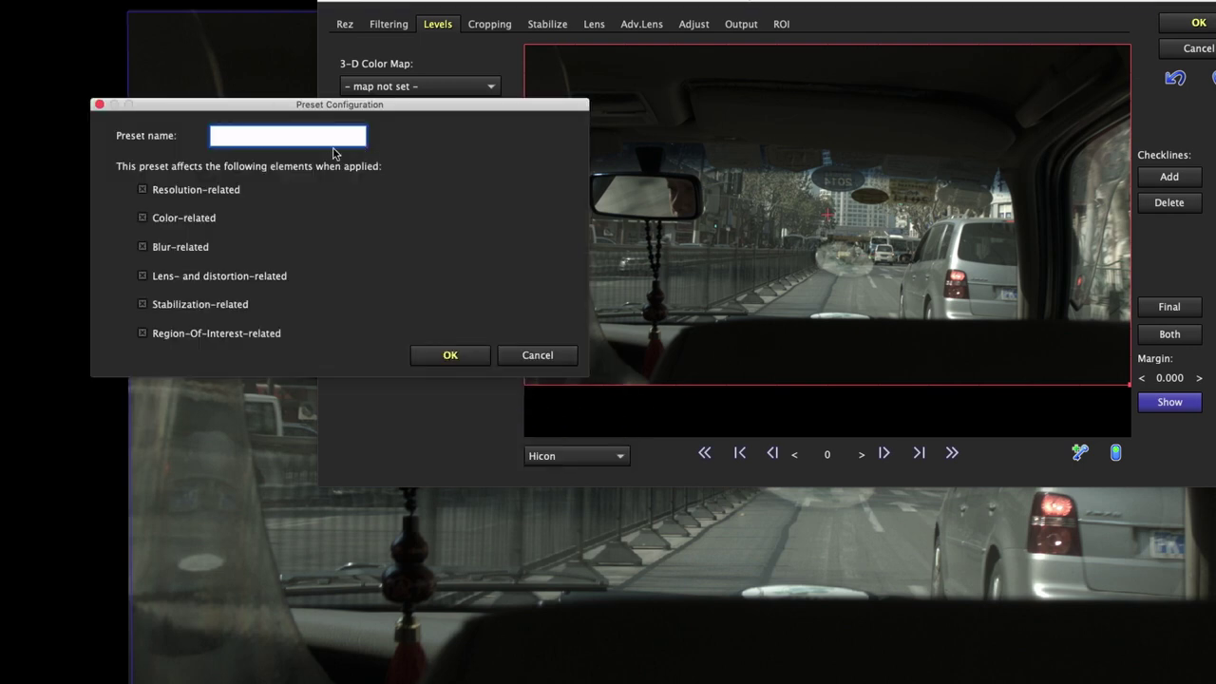
type("Stickers")
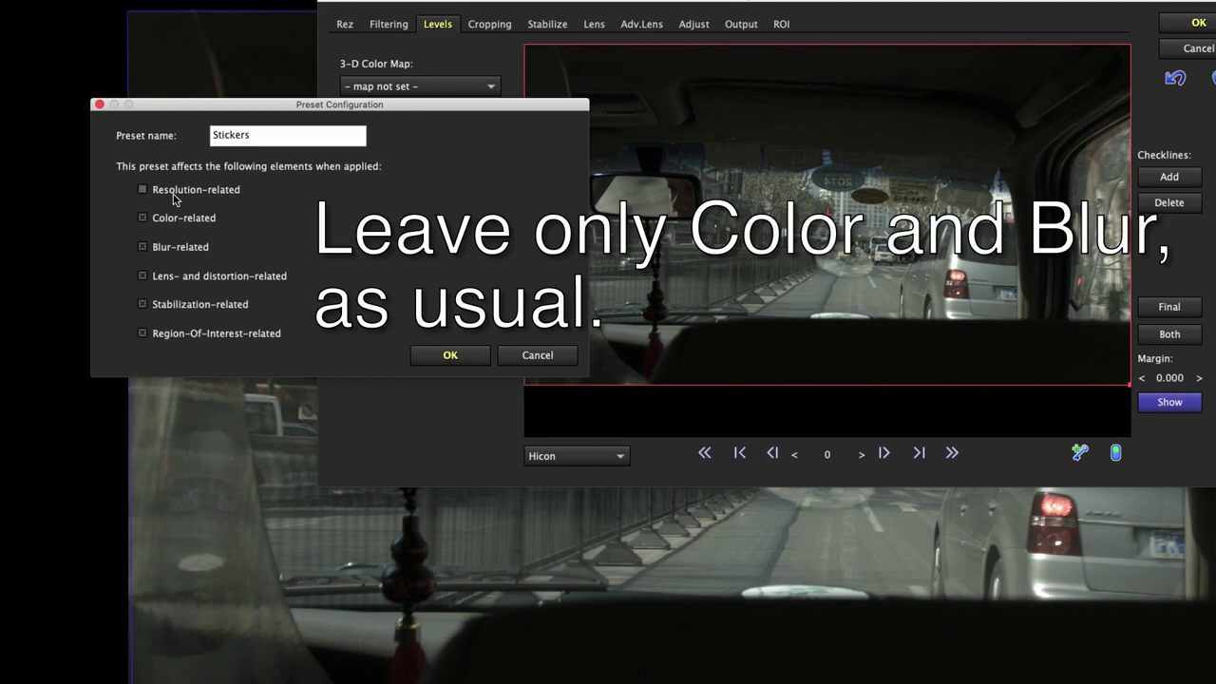
left_click(177, 195)
left_click(204, 277)
left_click(450, 354)
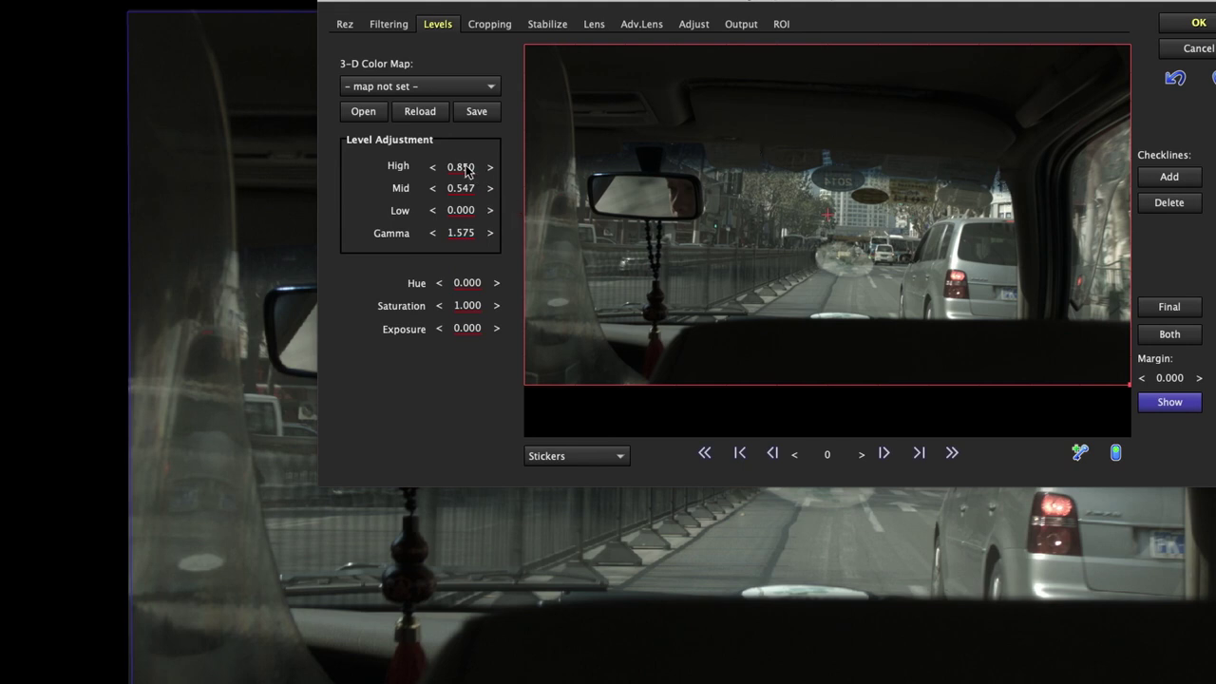
Brighten the Stickers preset with High 0.575 and Gamma 1.695, and set its noise reduction to 0.700
left_click_drag(461, 166, 427, 166)
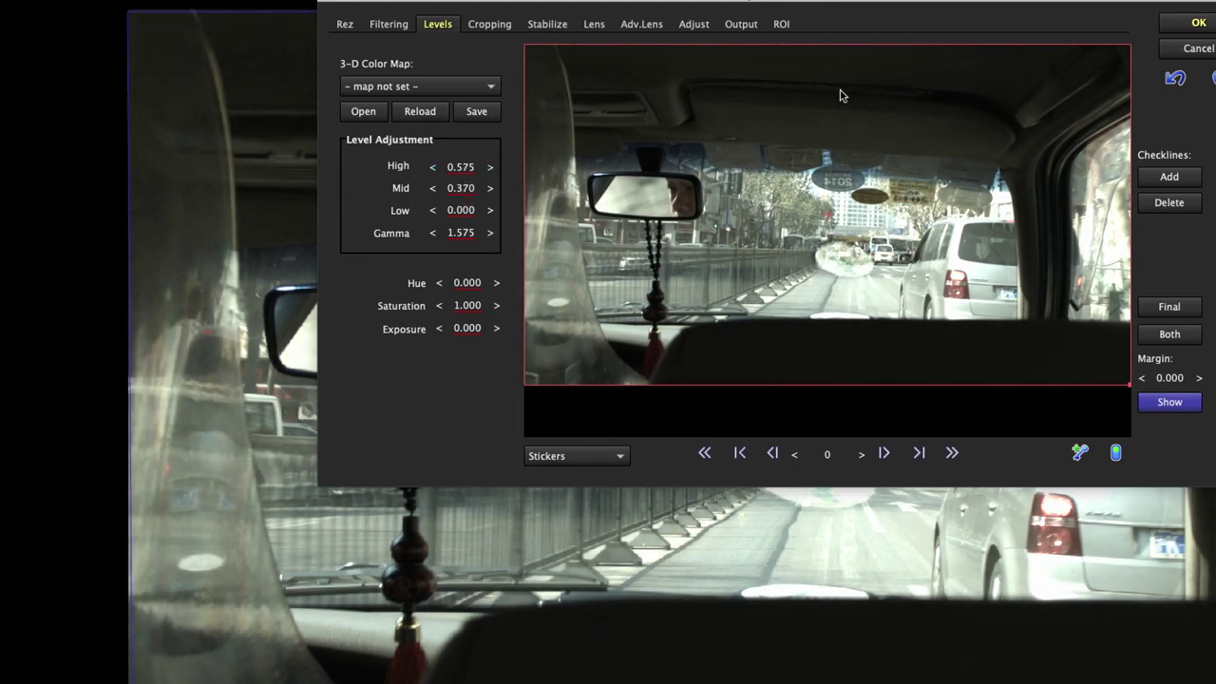
left_click_drag(793, 2, 782, 360)
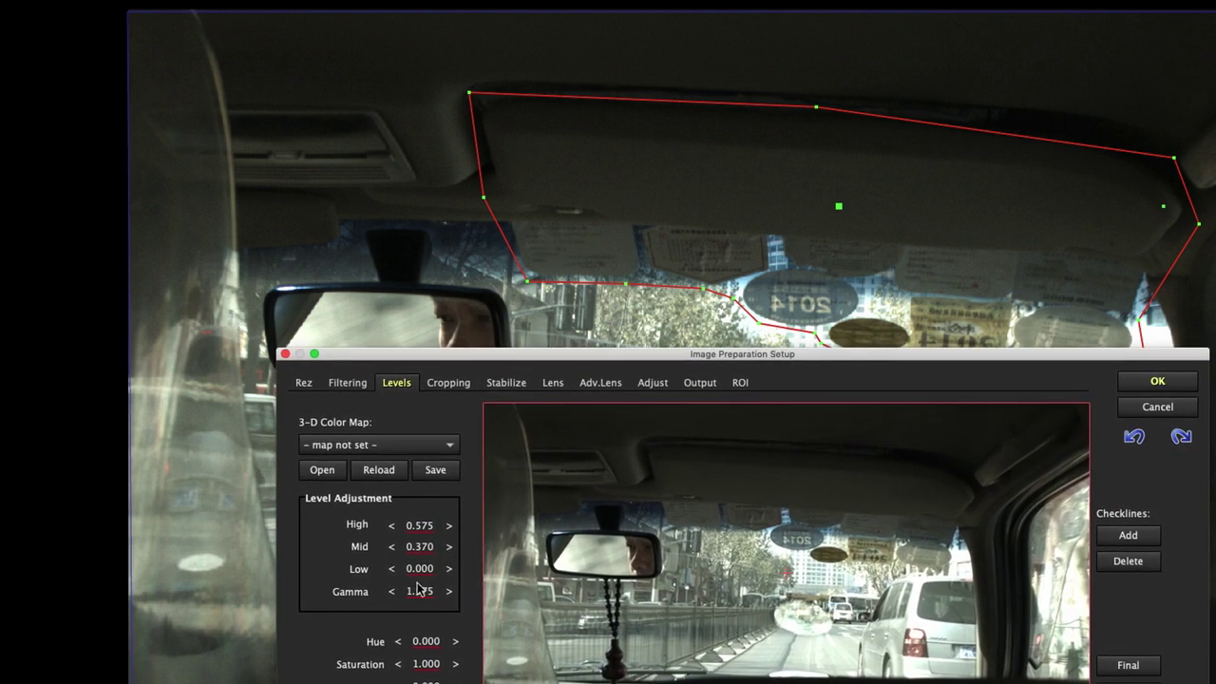
left_click_drag(420, 593, 425, 592)
left_click(359, 386)
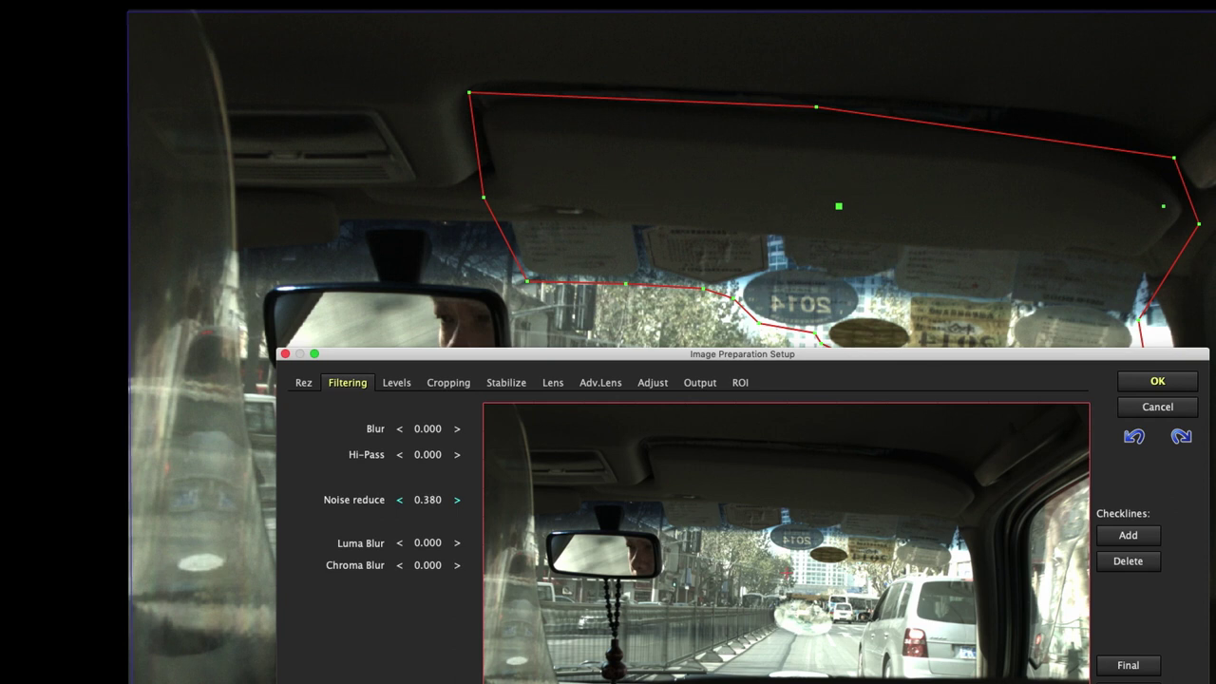
left_click_drag(430, 499, 424, 339)
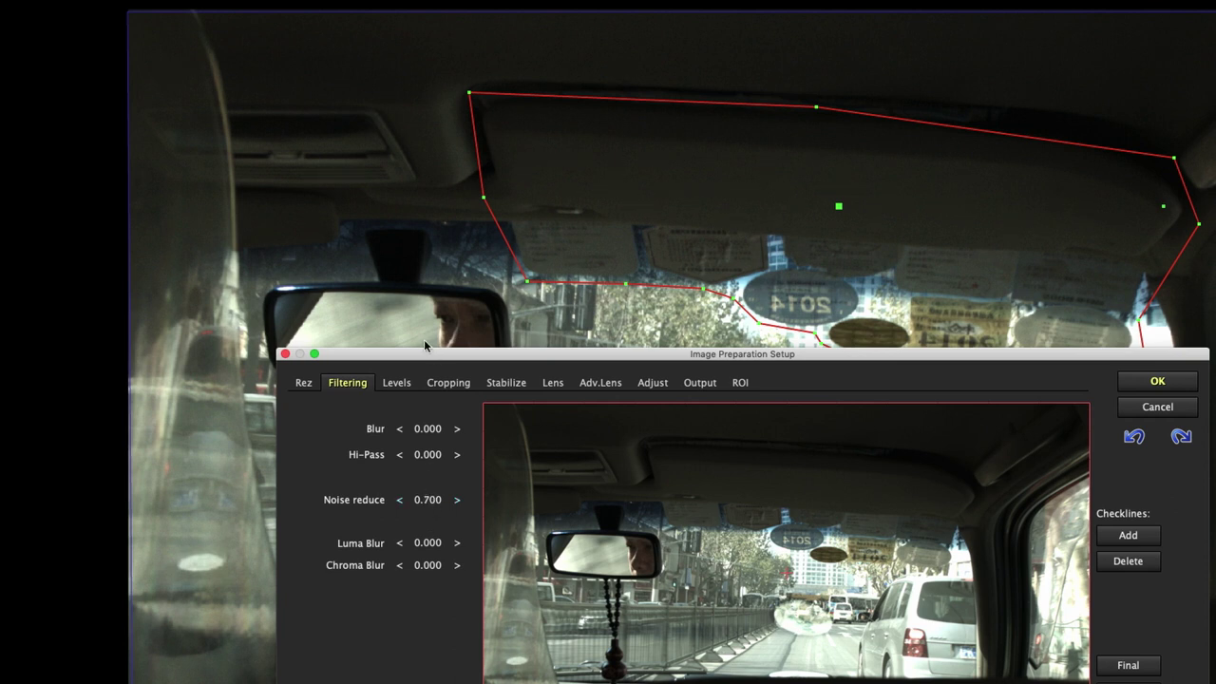
Set the Stickers preset's High level to 0.475 and apply the image preparation, flushing the cached frames
left_click(395, 383)
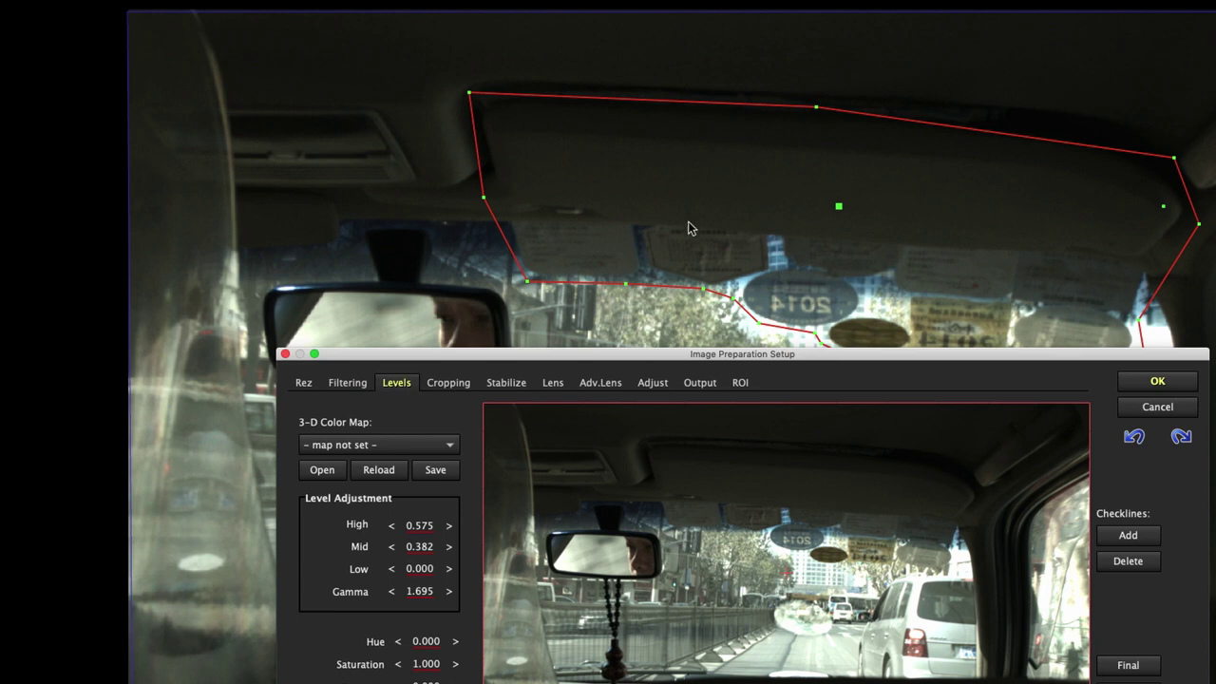
left_click_drag(419, 526, 407, 526)
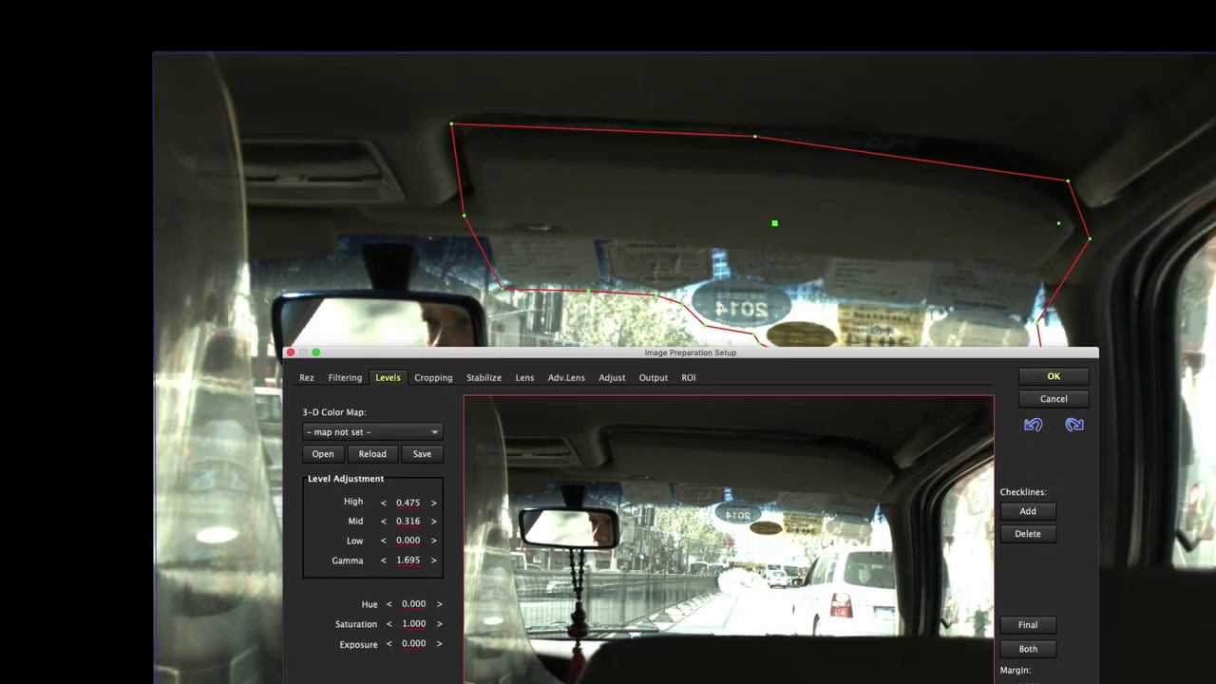
left_click(481, 658)
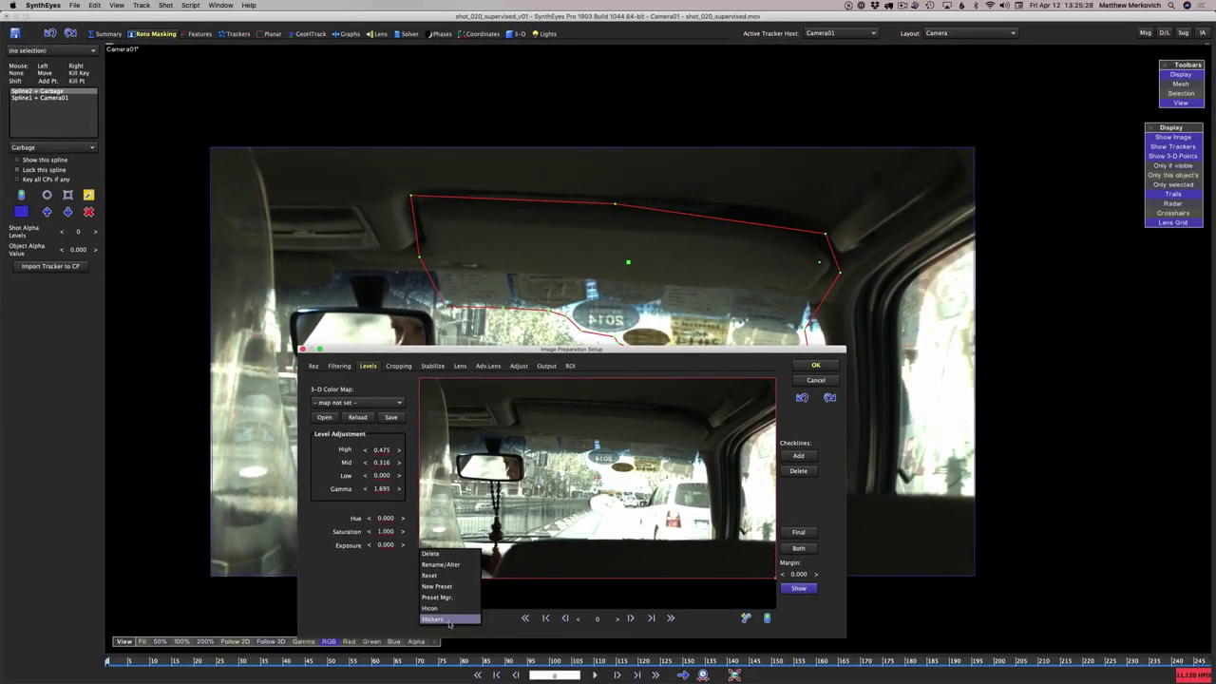
left_click(816, 366)
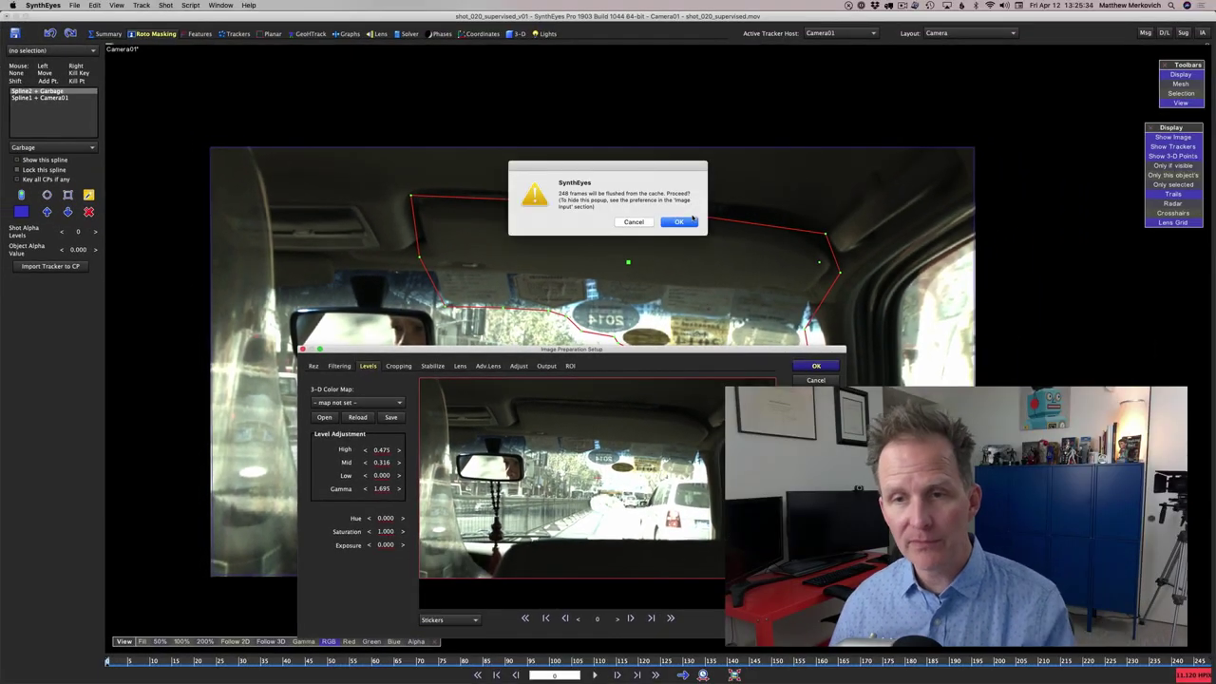
left_click(691, 220)
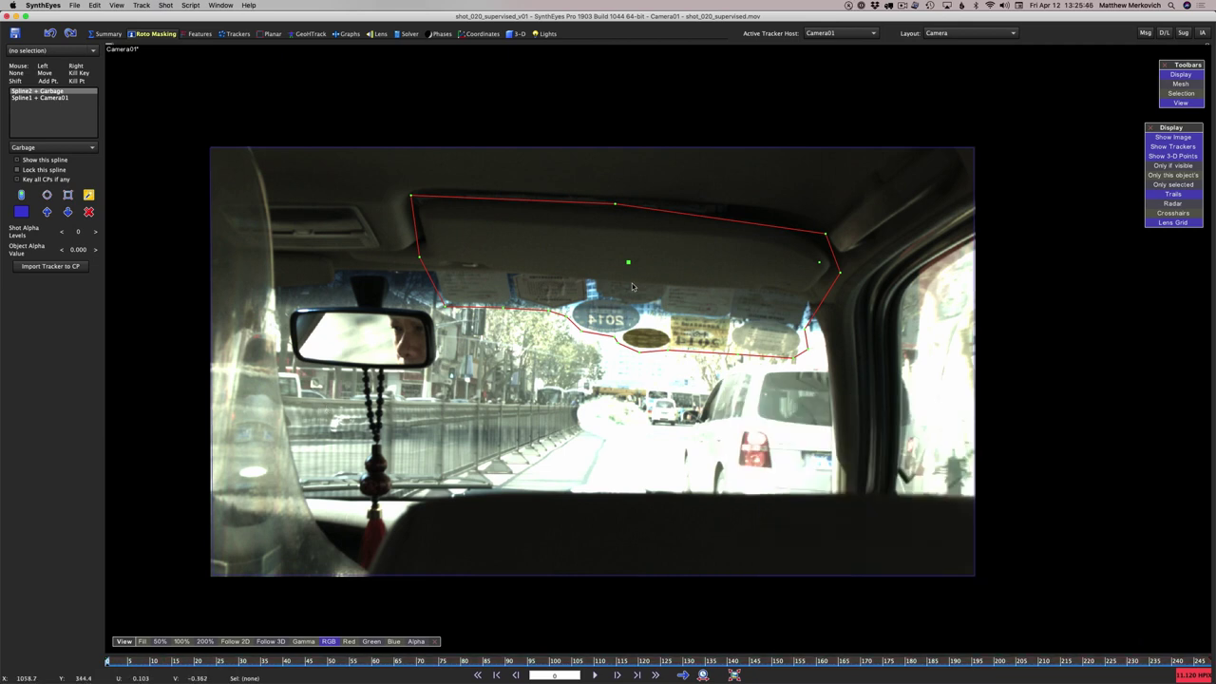
Add a moving object to the shot and select it in a floating hierarchy view
left_click(166, 5)
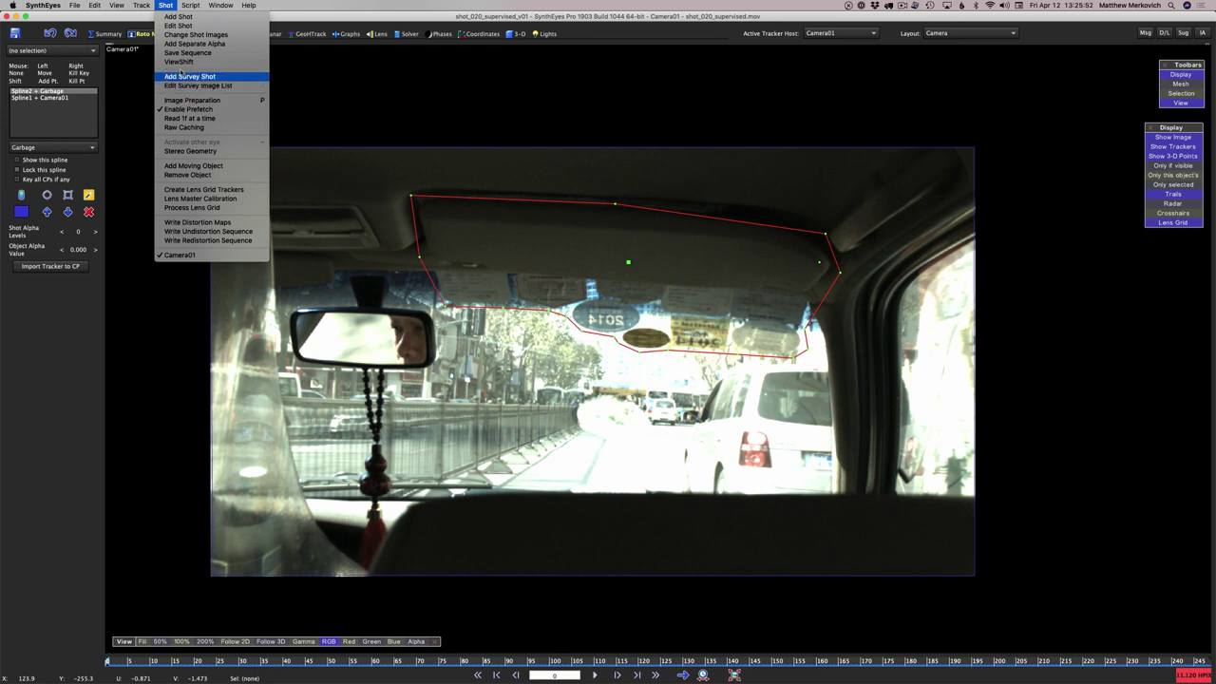
left_click(190, 166)
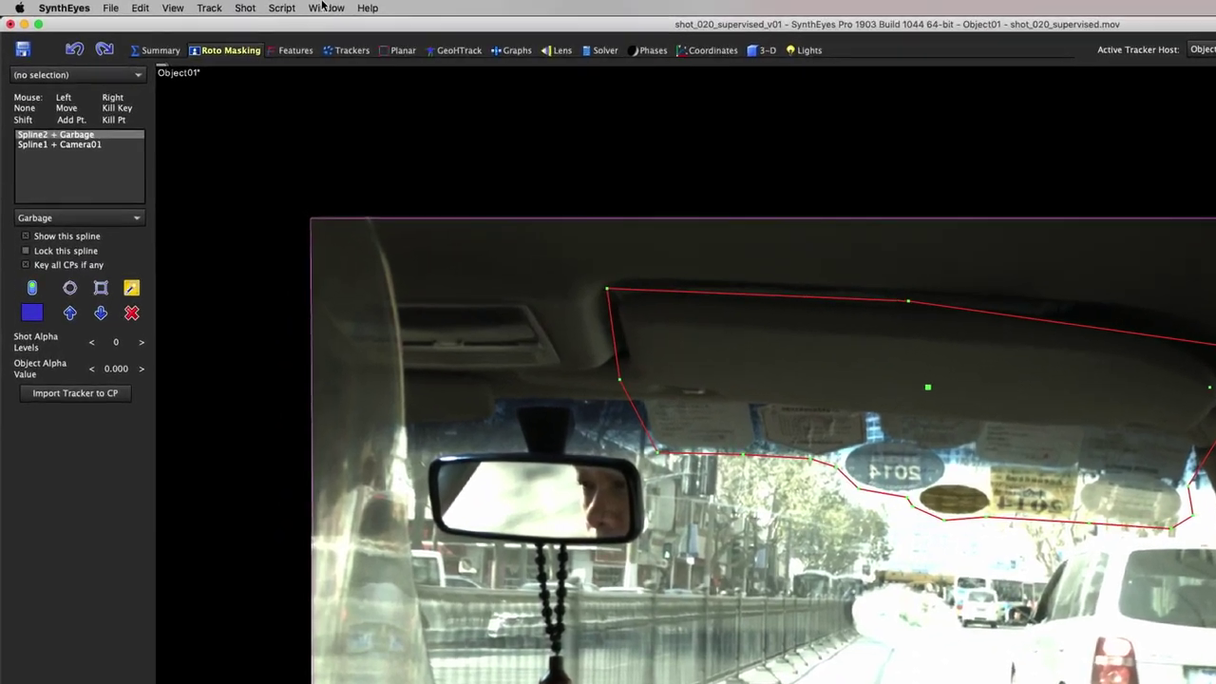
left_click(323, 8)
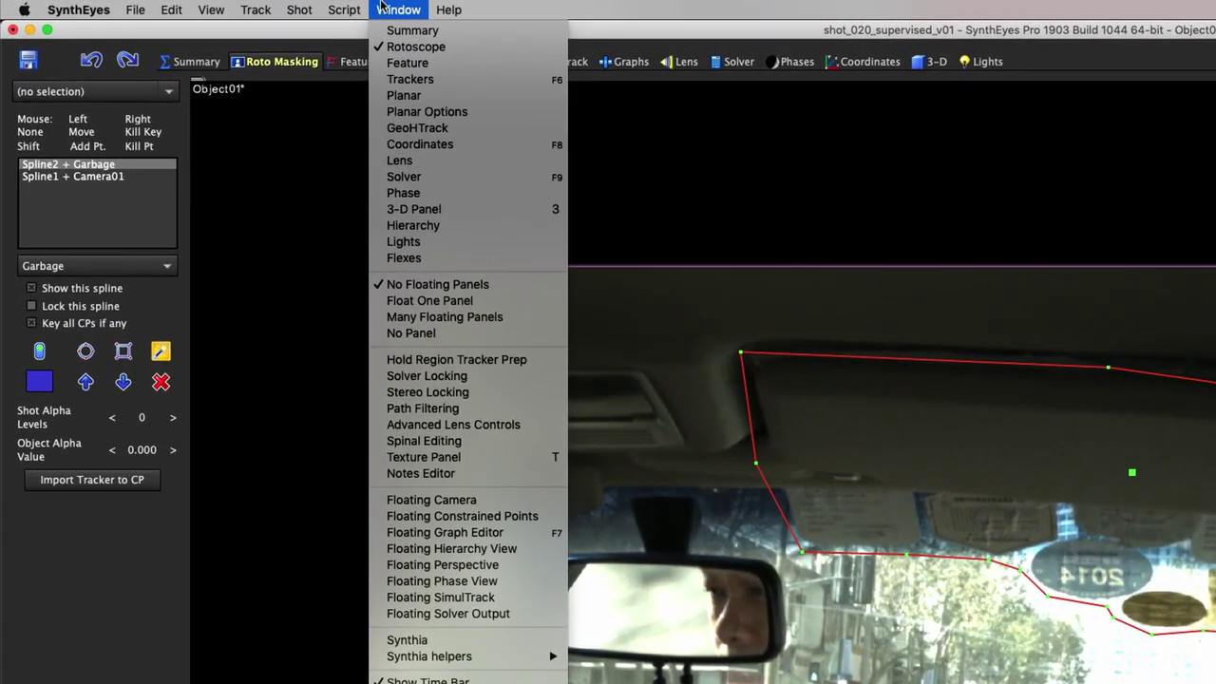
left_click(484, 549)
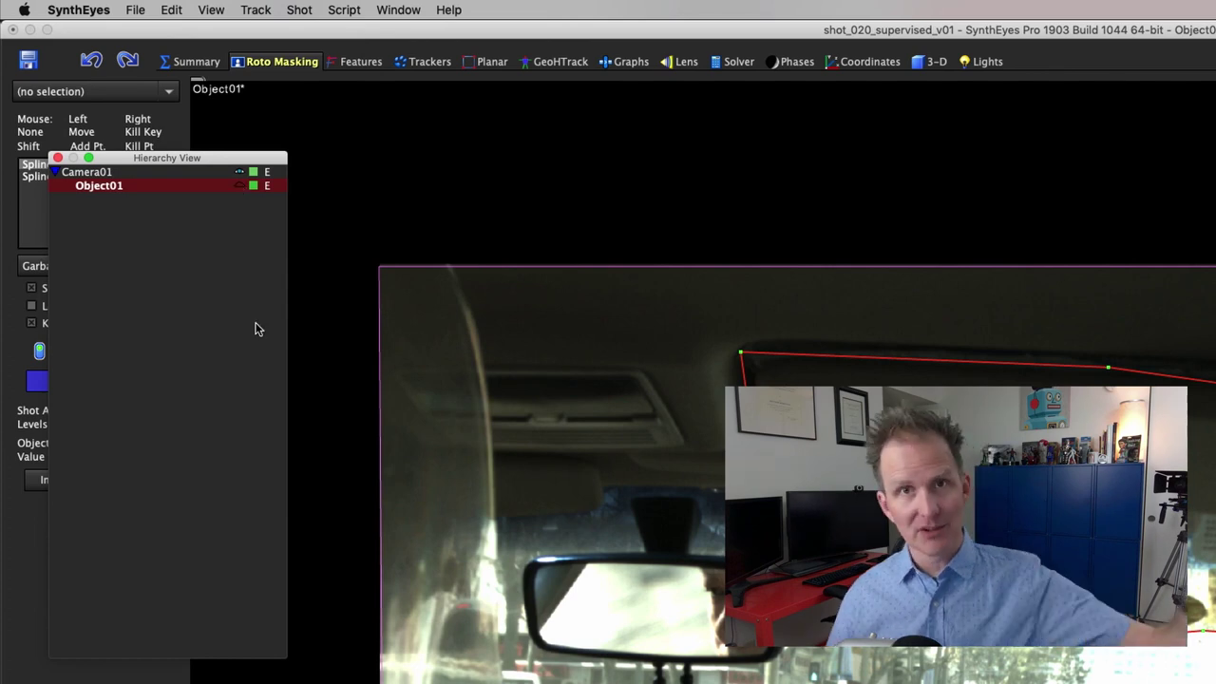
left_click(150, 186)
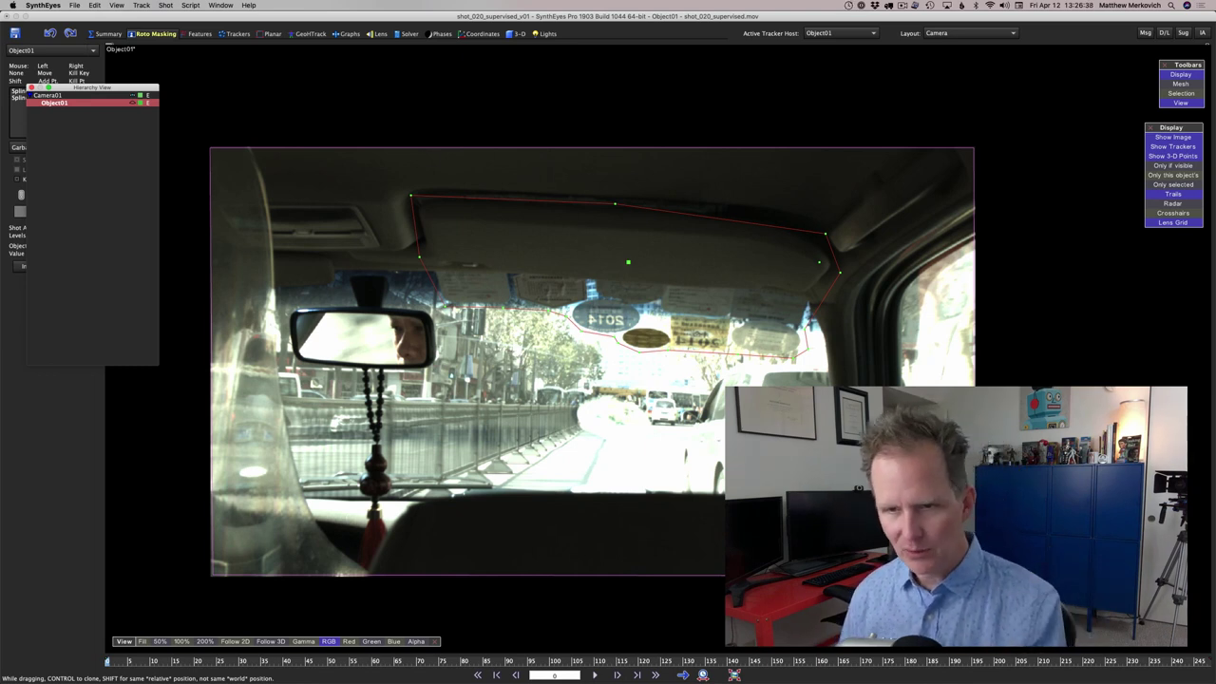
Place a supervised tracker for the moving object on the zero of the oval 2014 sticker and track it through the opening frames
mouse_move(116, 663)
left_mouse_down()
mouse_move(285, 662)
mouse_move(106, 662)
left_mouse_up()
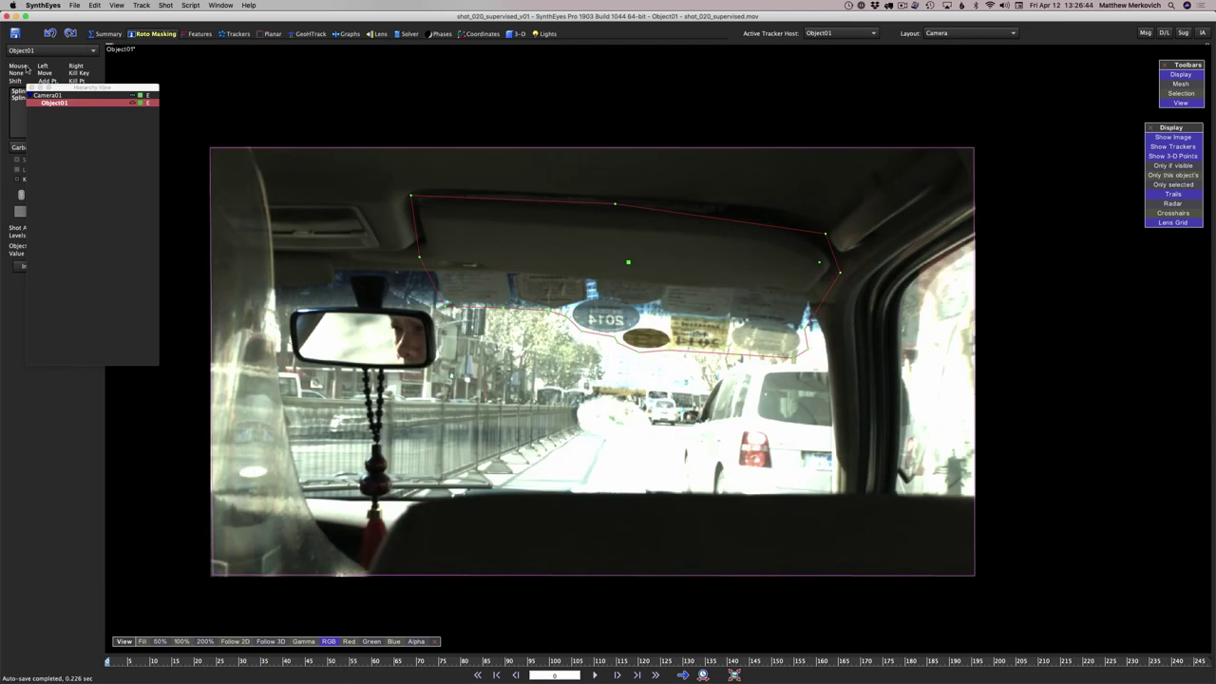
left_click(235, 35)
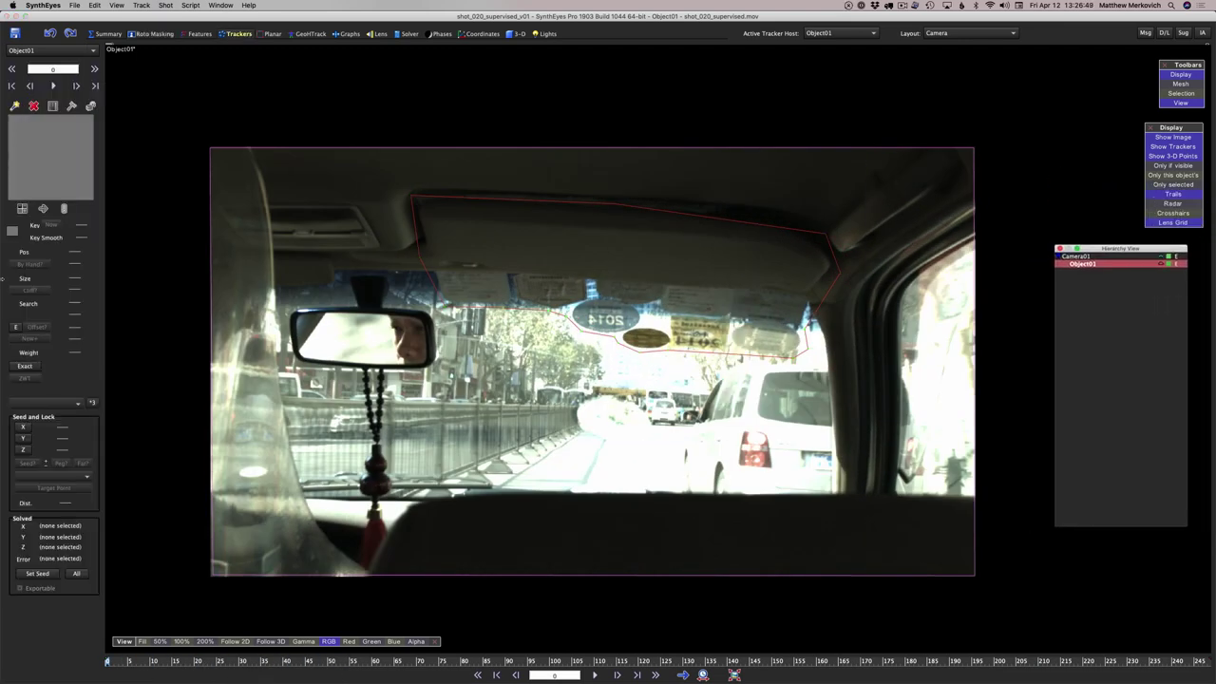
scroll(641, 318, "down", 3)
scroll(641, 317, "up", 8)
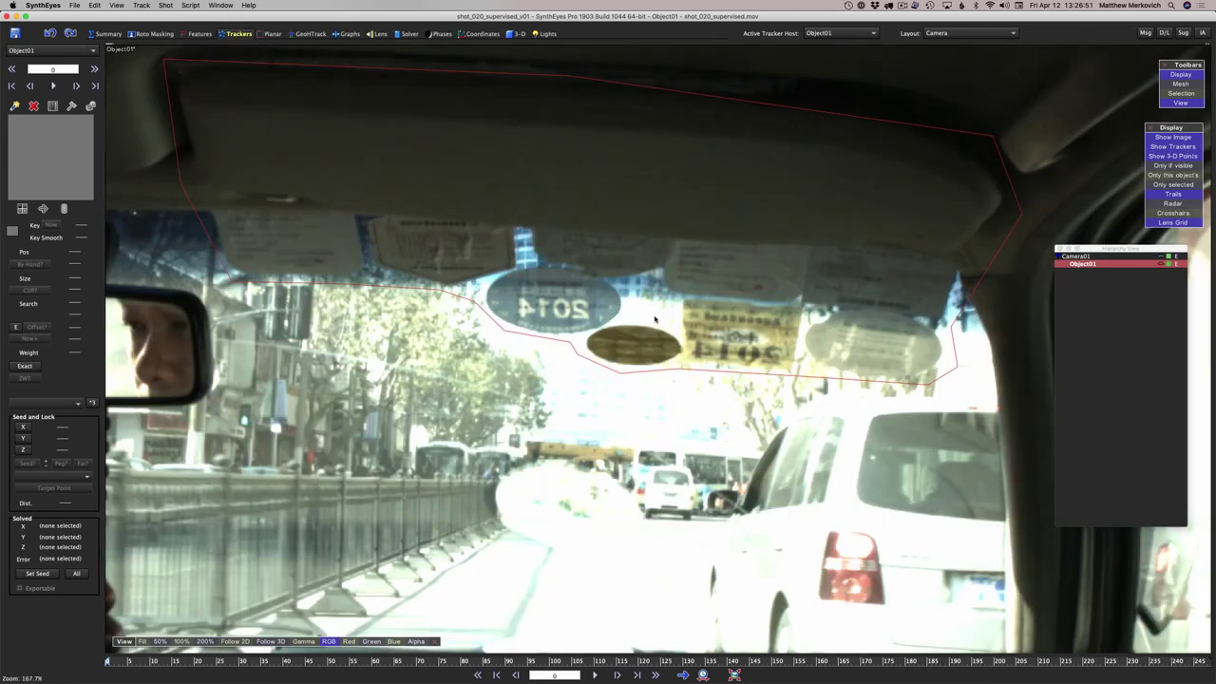
scroll(641, 318, "down", 5)
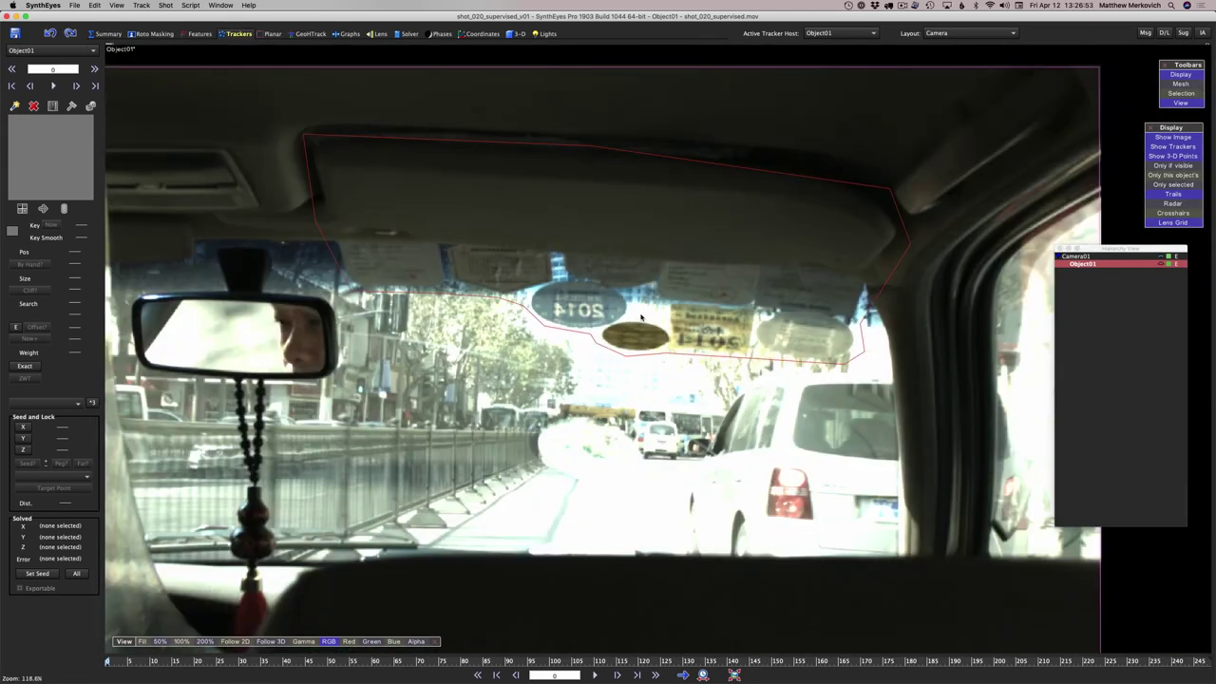
scroll(642, 317, "up", 2)
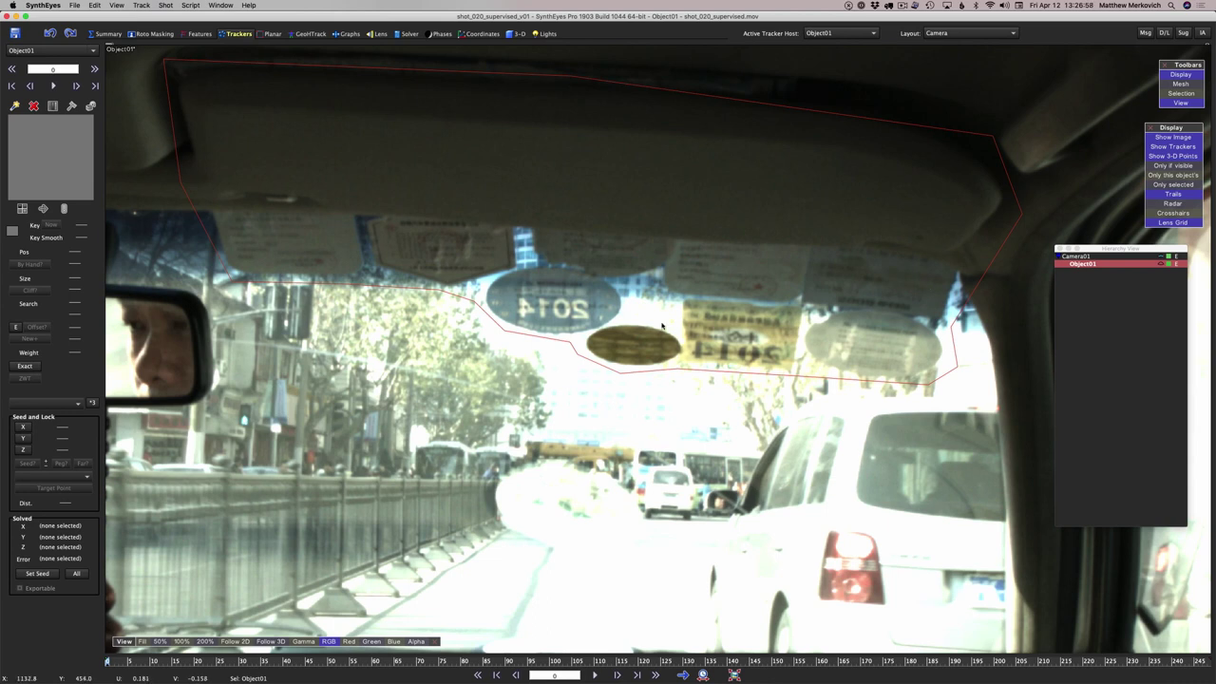
left_click_drag(115, 665, 396, 681)
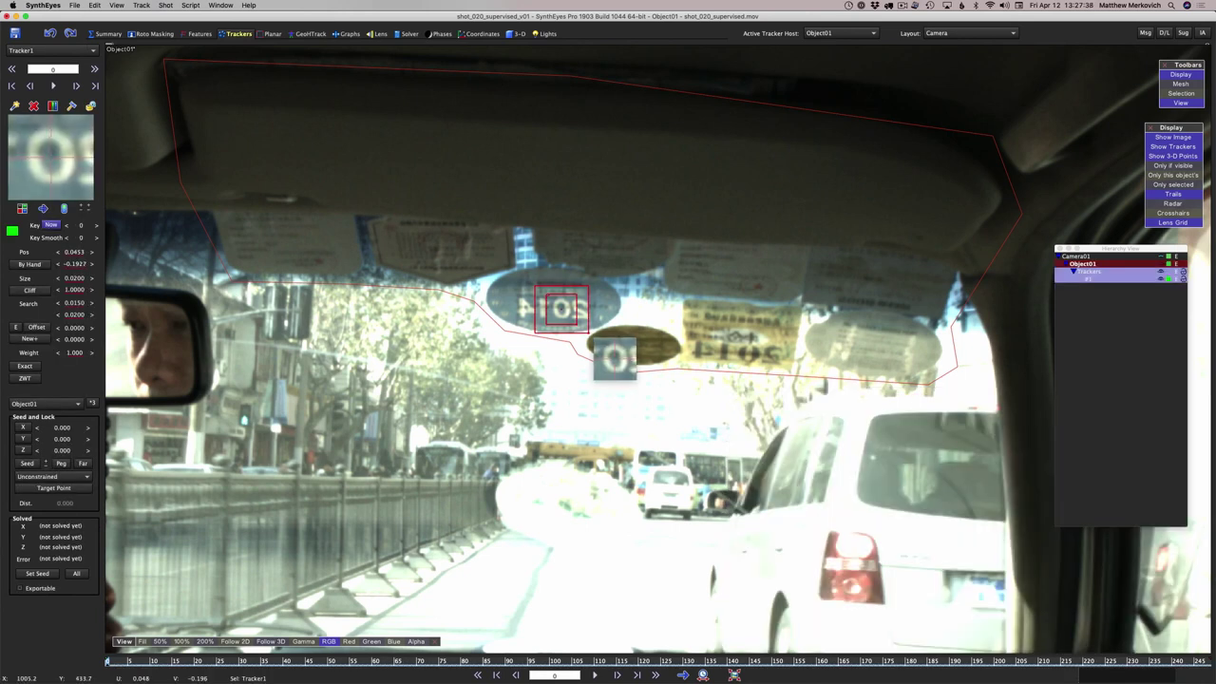
left_click_drag(562, 310, 562, 308)
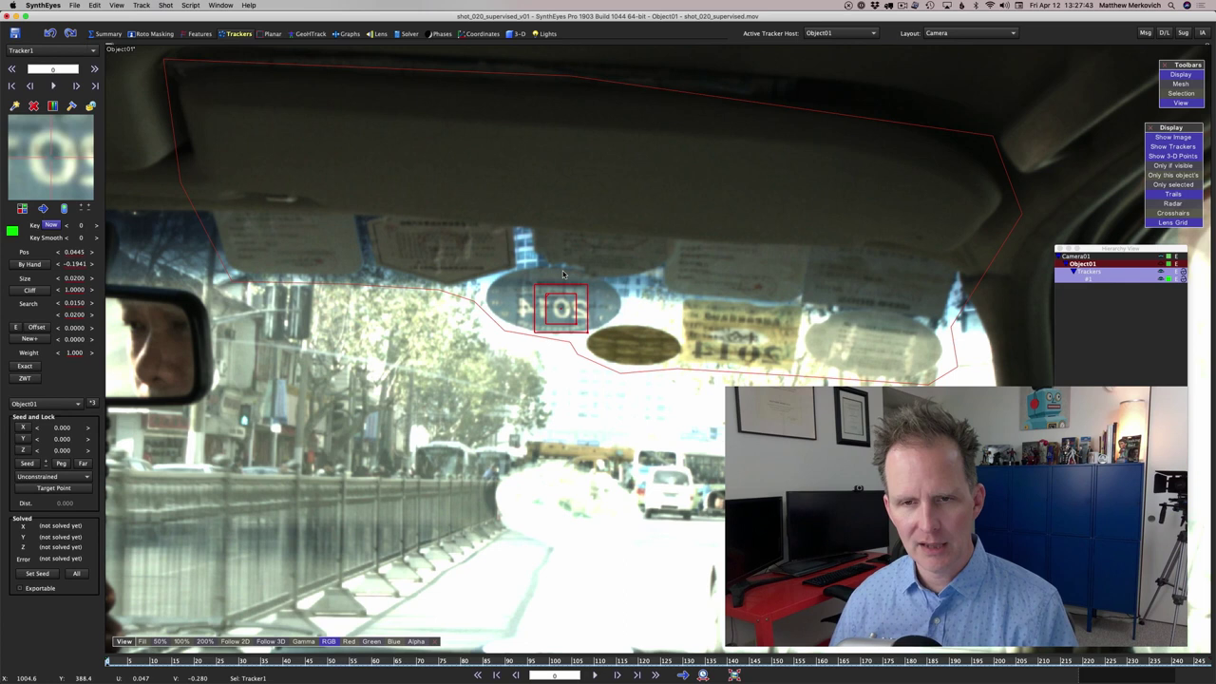
scroll(708, 290, "down", 3)
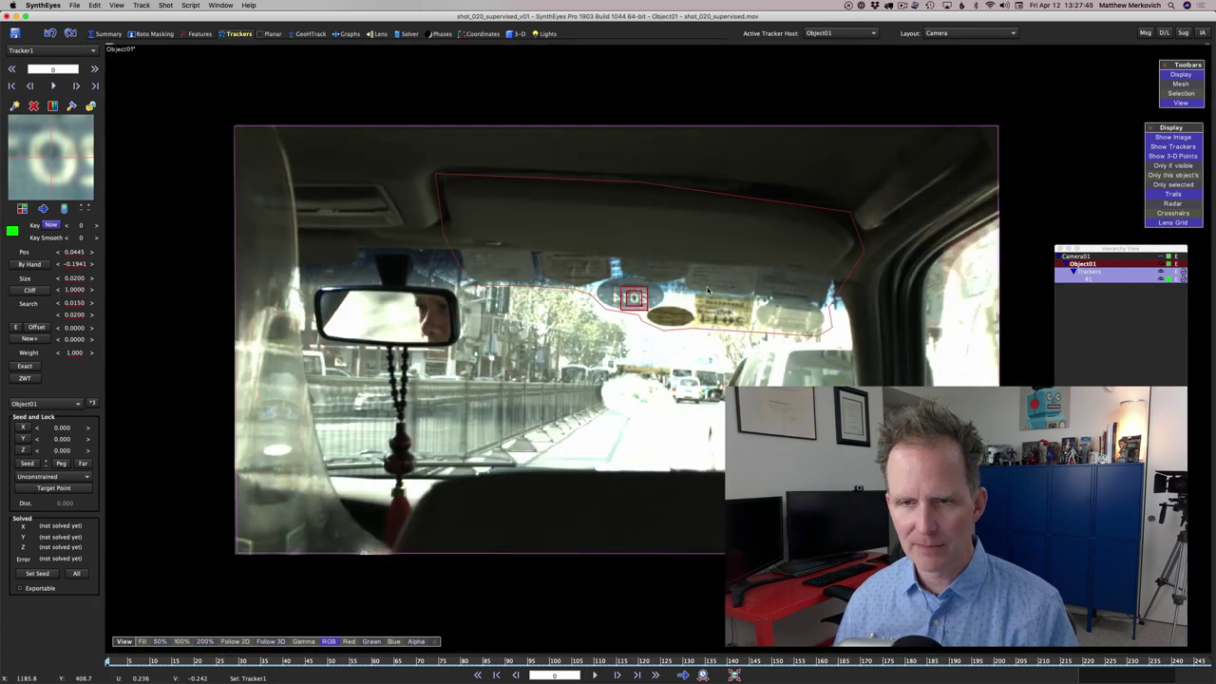
key("space")
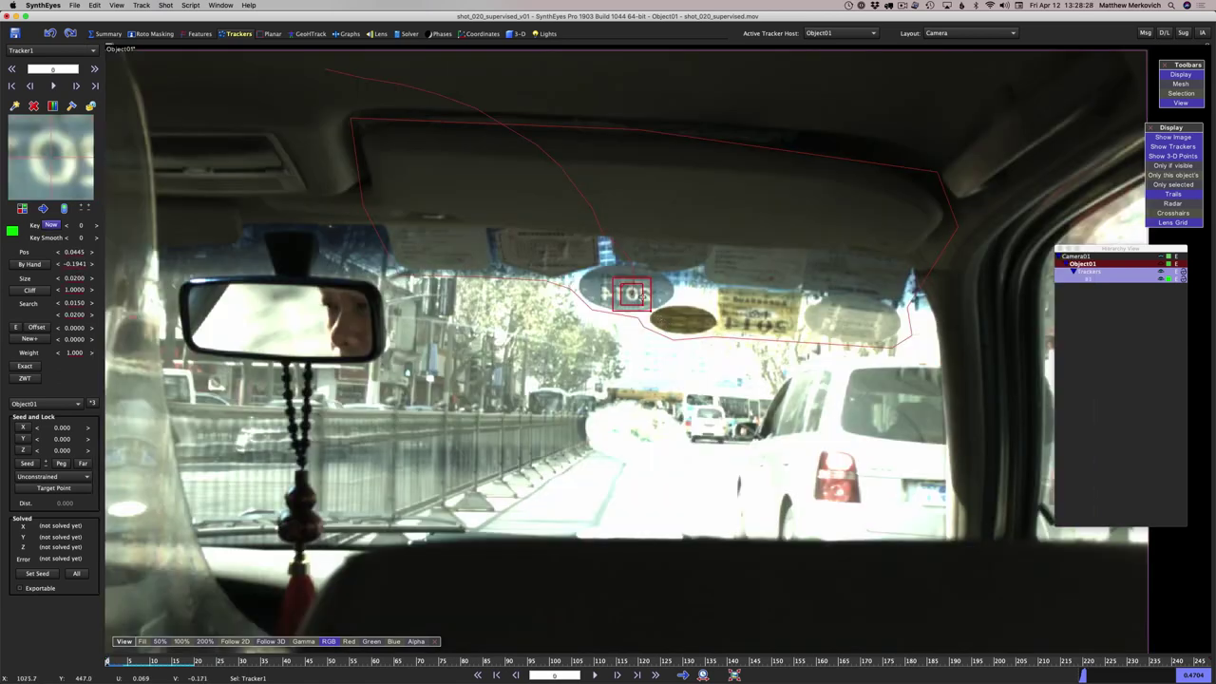
Recenter the tracker on the sticker's zero and tighten its box to size 0.0112 with aspect 0.8471
scroll(638, 298, "up", 5)
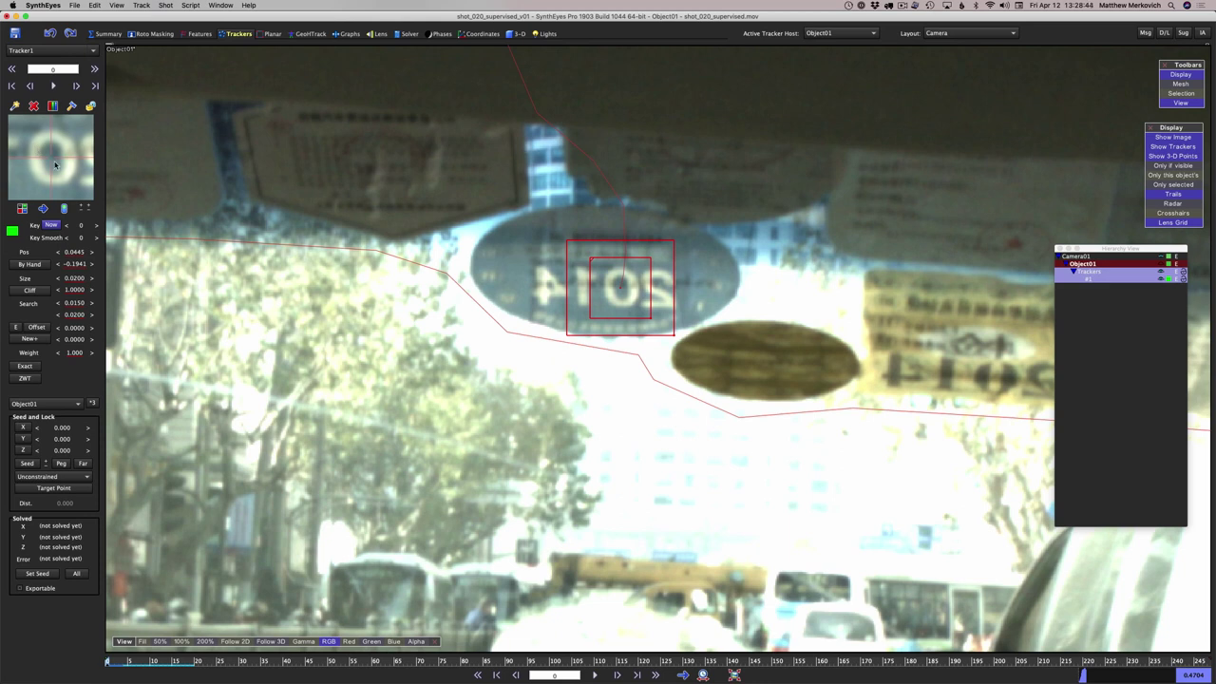
left_click_drag(67, 159, 67, 158)
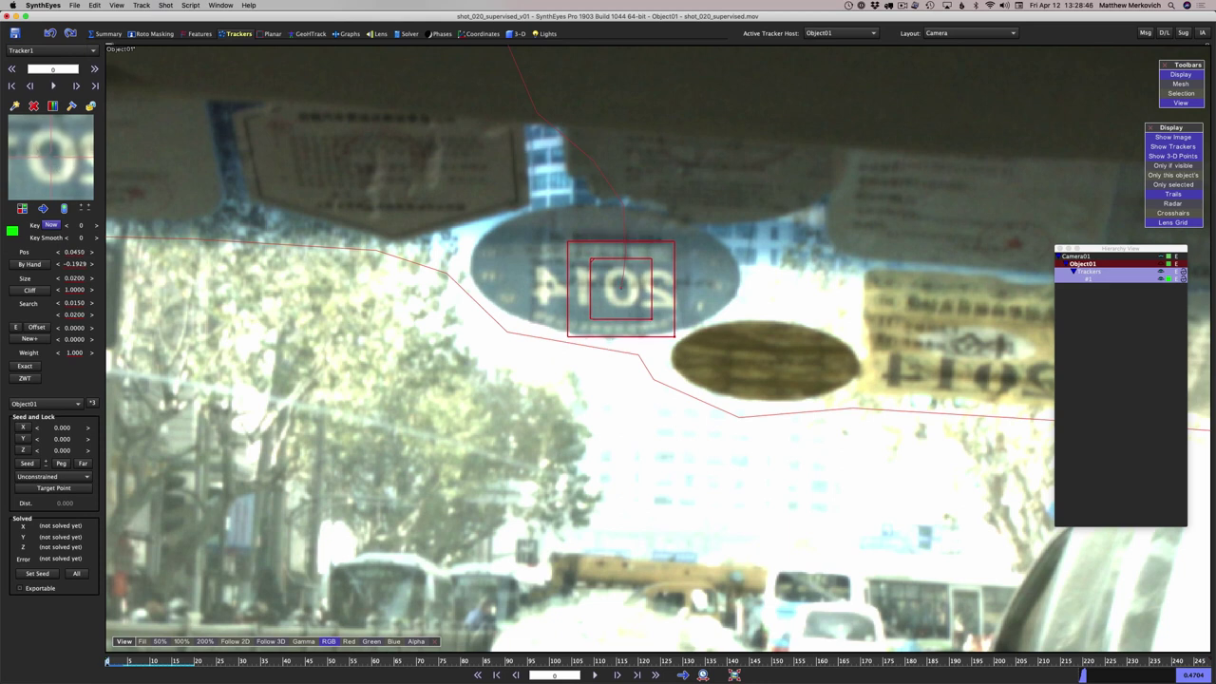
left_click_drag(651, 318, 603, 280)
left_click_drag(21, 166, 21, 165)
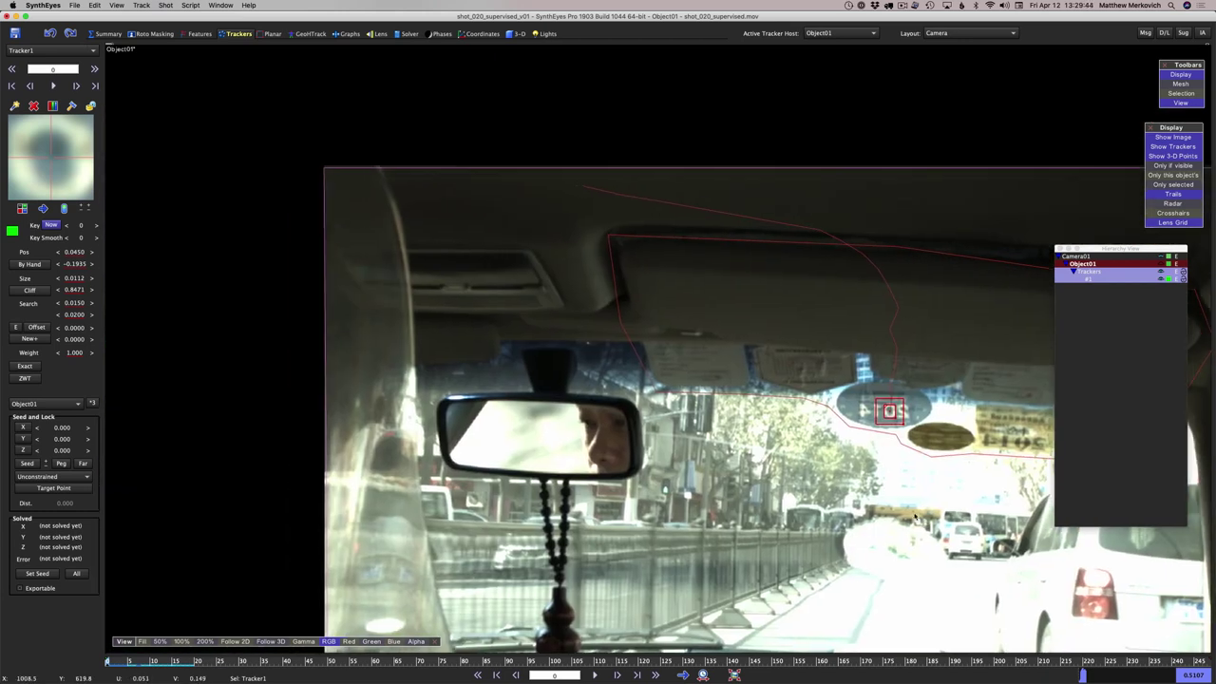
Turn on Follow 2D so the camera view stays locked to the selected sticker tracker
middle_click_drag(915, 517, 958, 460)
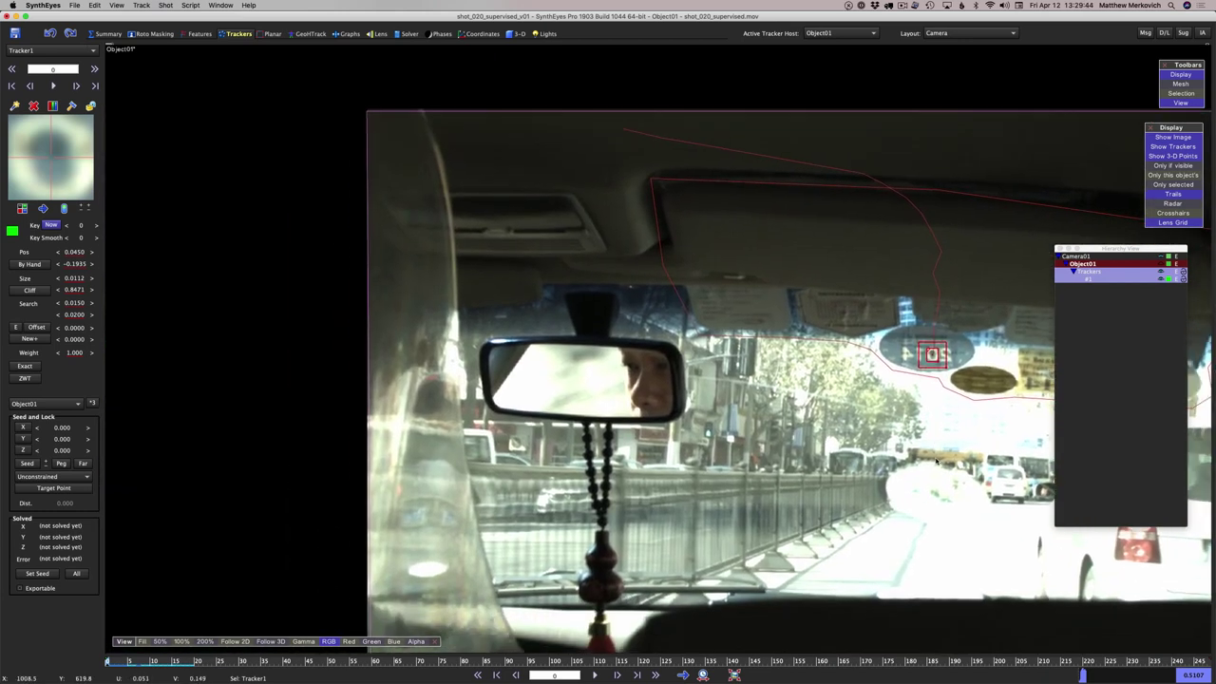
key("5")
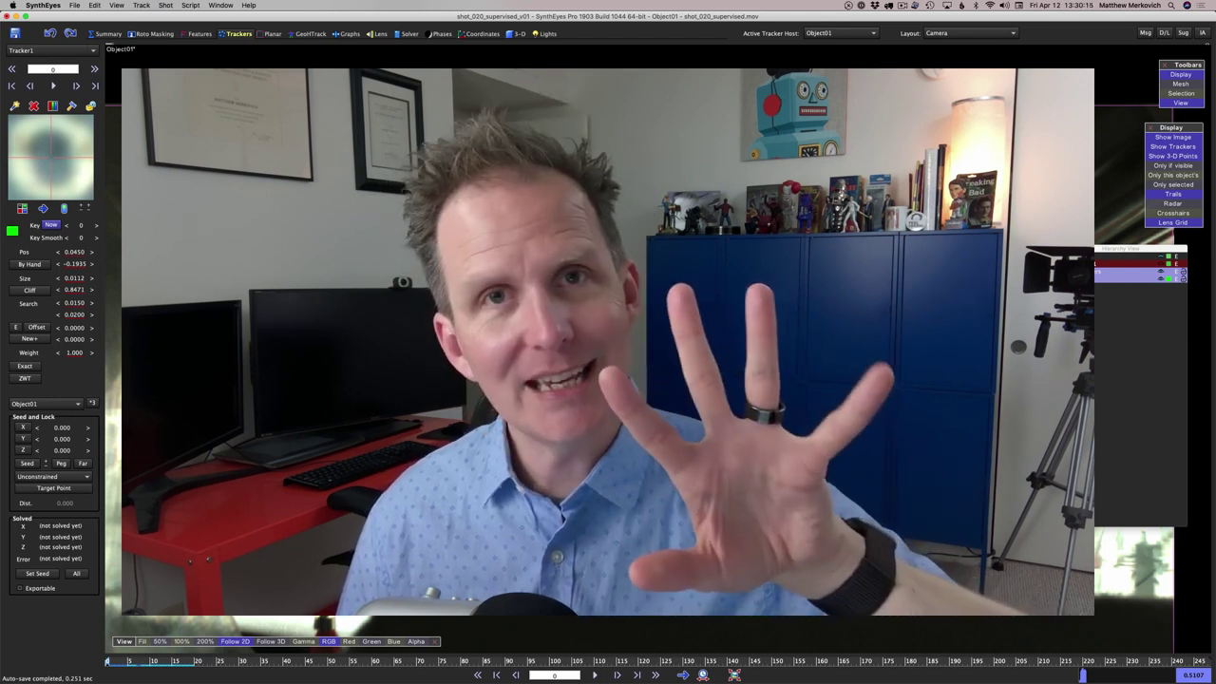
key("s")
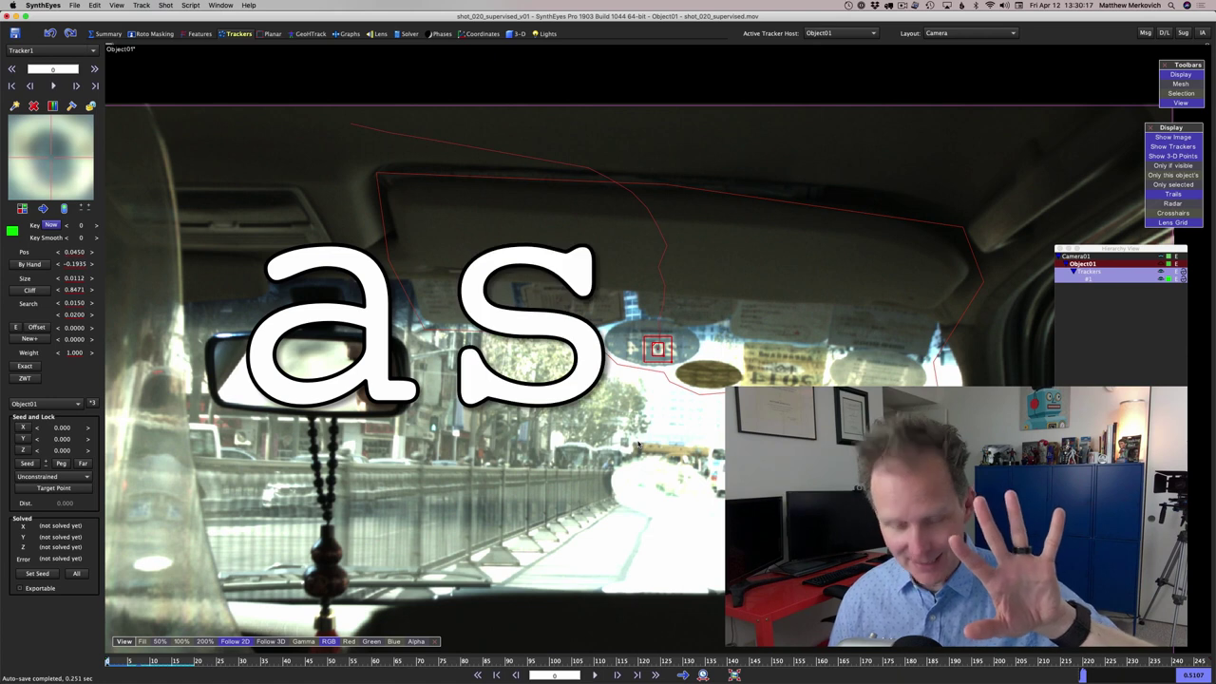
key("d")
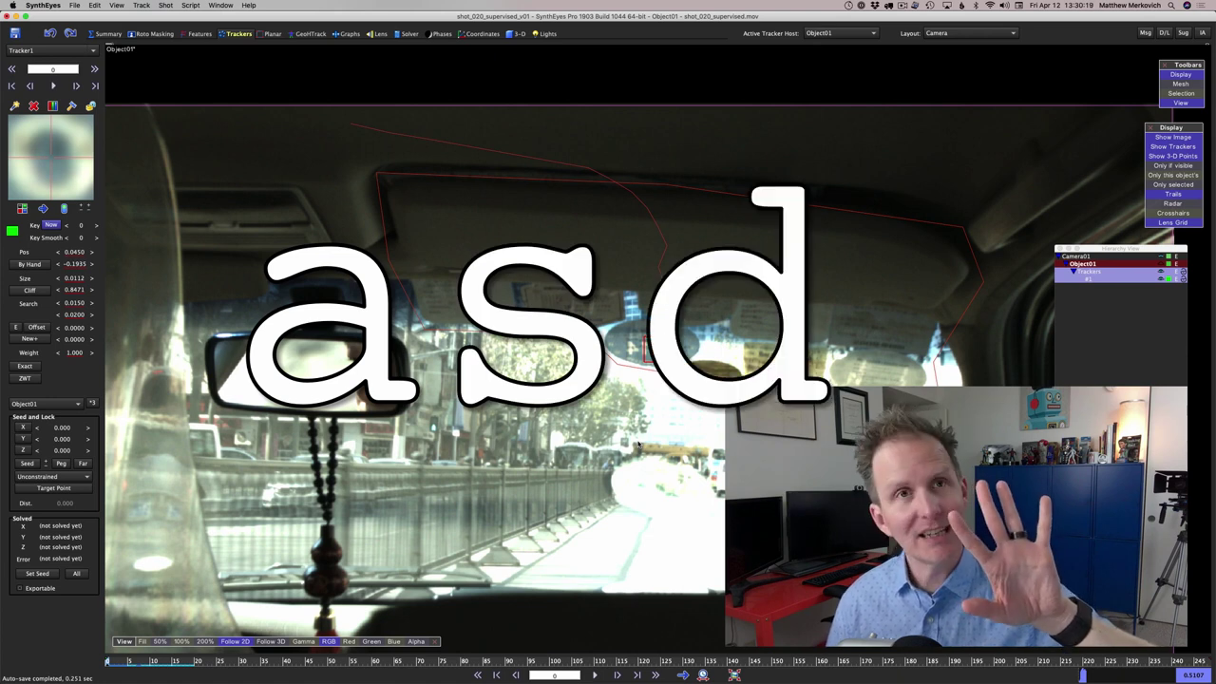
key("f")
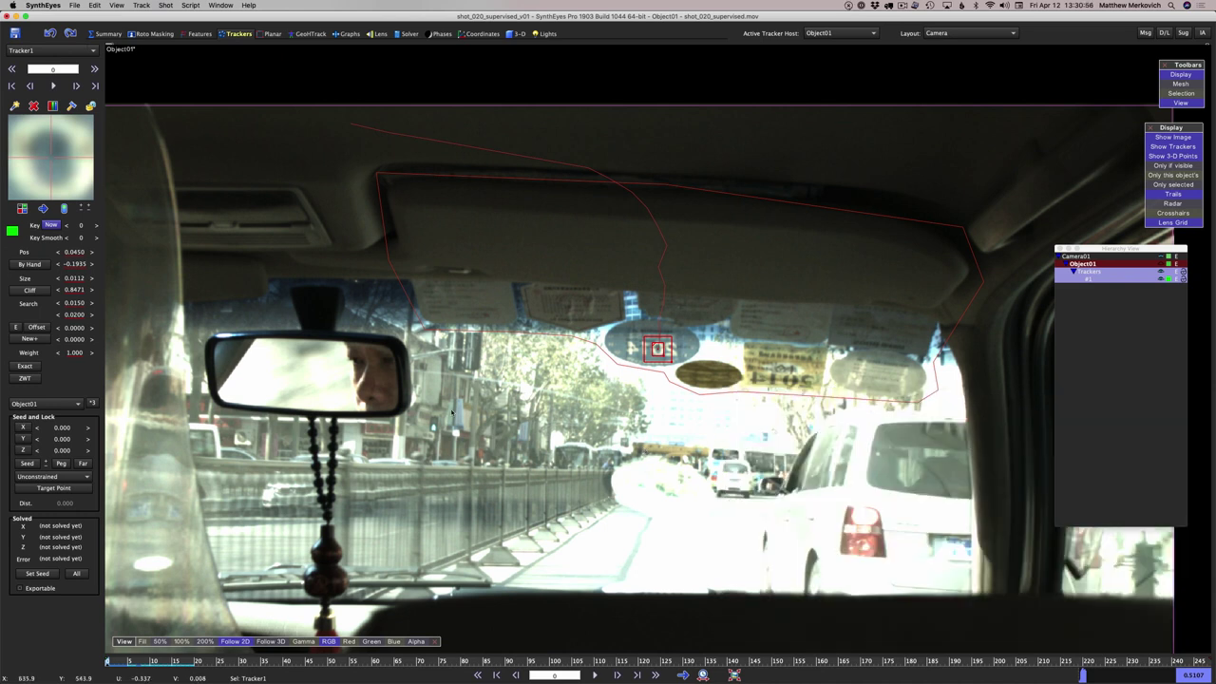
Step through the opening frames, up to frame 8, to check how the tracker holds the zero on the 2014 sticker
key("d")
key("d")
key("d")
key("d")
key("d")
key("d")
key("d")
key("d")
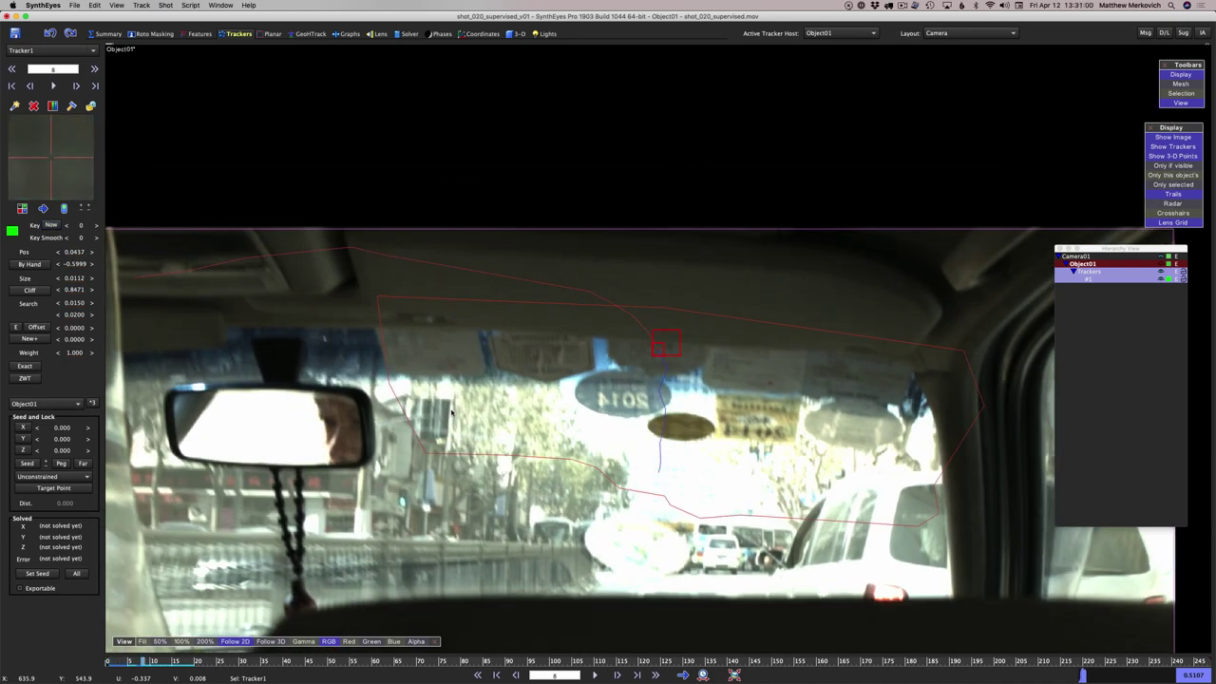
key("shift+a")
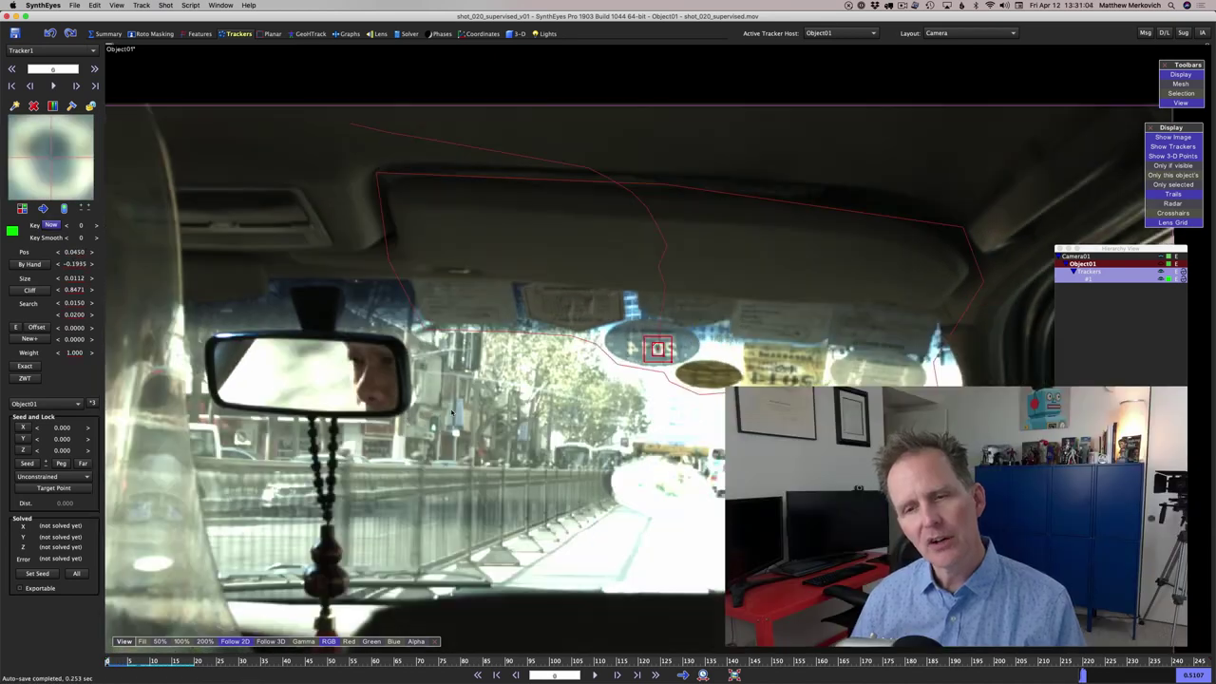
key("d")
key("d")
key("d")
key("d")
key("d")
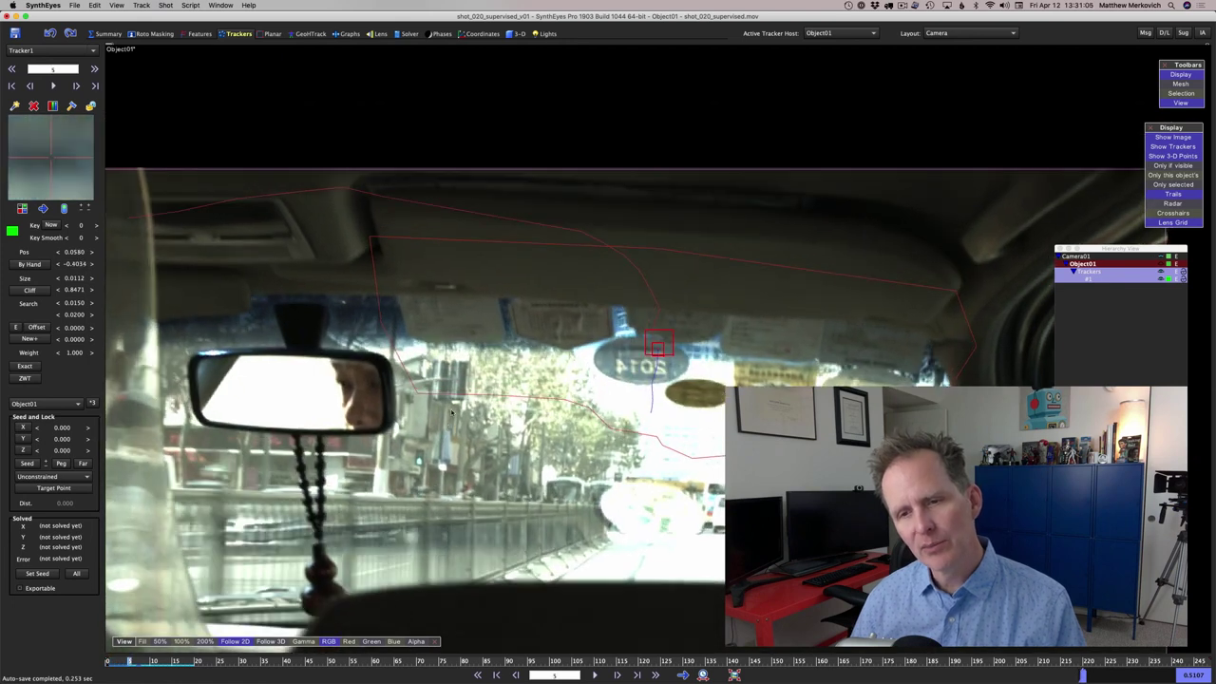
key("s")
key("s")
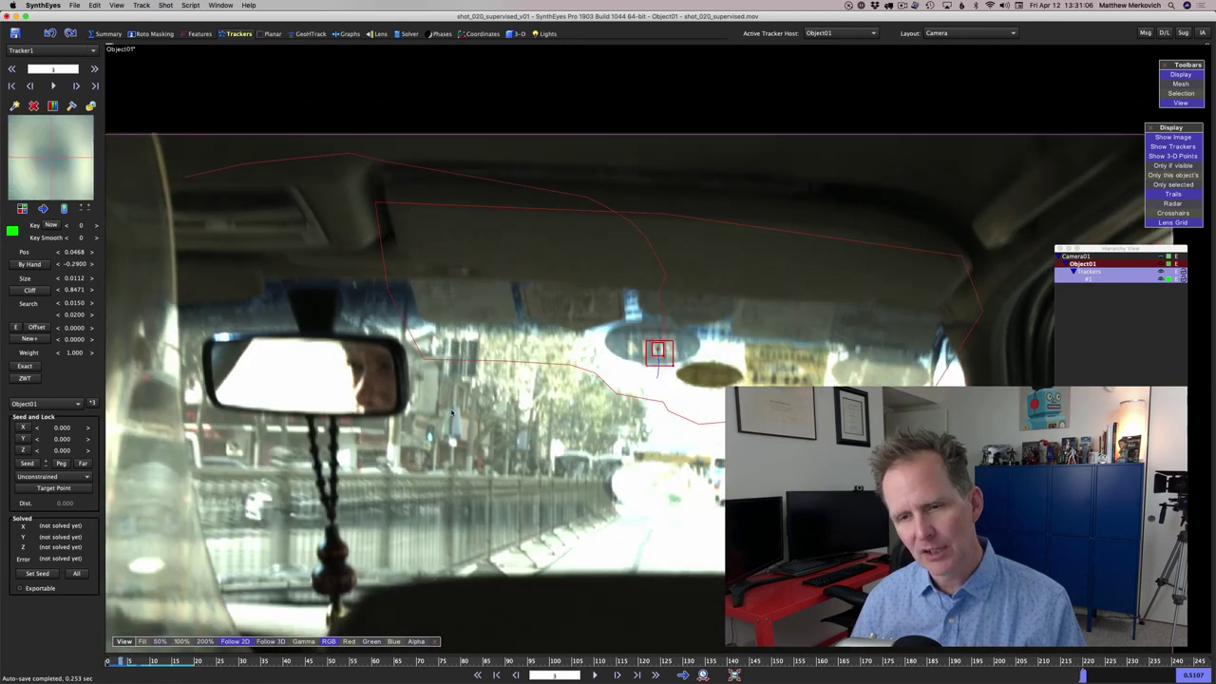
Examine the tracker's pattern and search area up close on frames 0 to 4, comparing sharp and motion-blurred frames
scroll(687, 347, "up", 5)
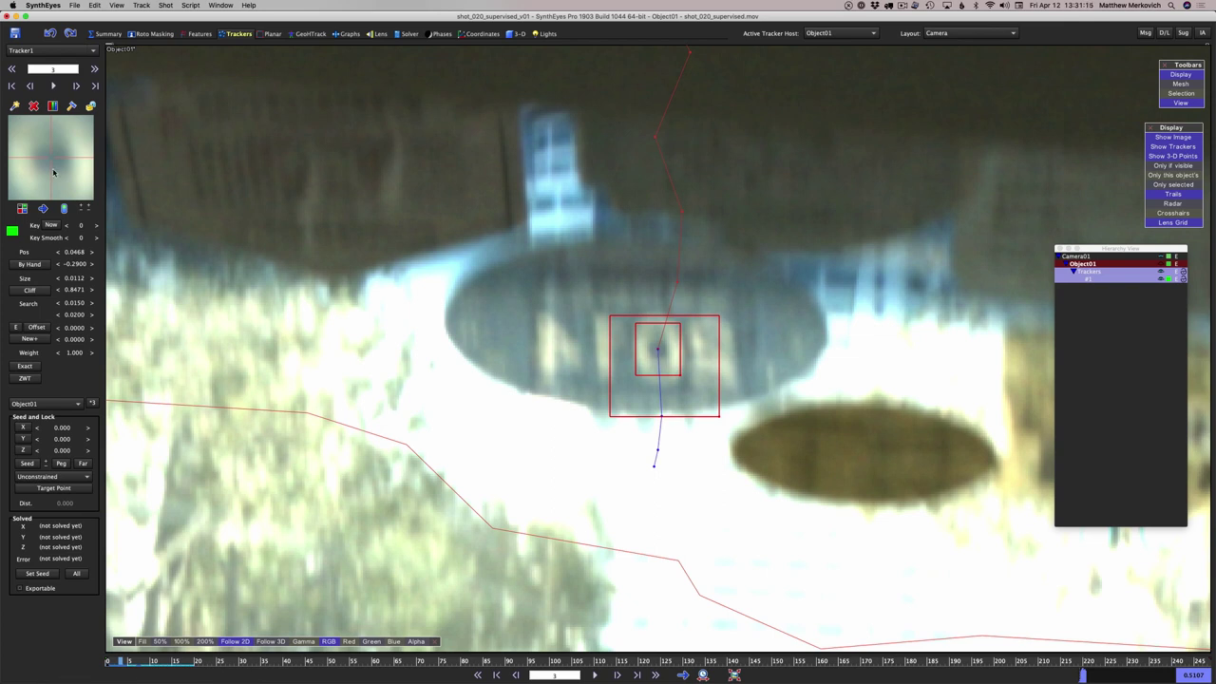
scroll(54, 172, "up", 3)
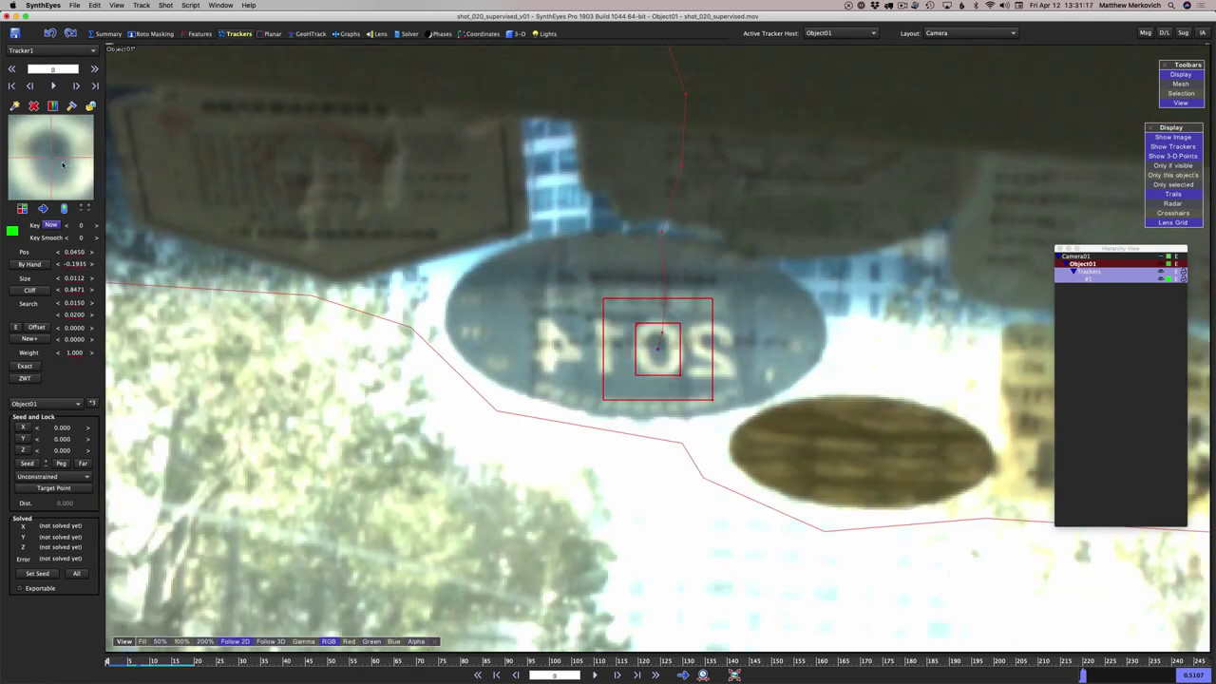
scroll(59, 163, "down", 4)
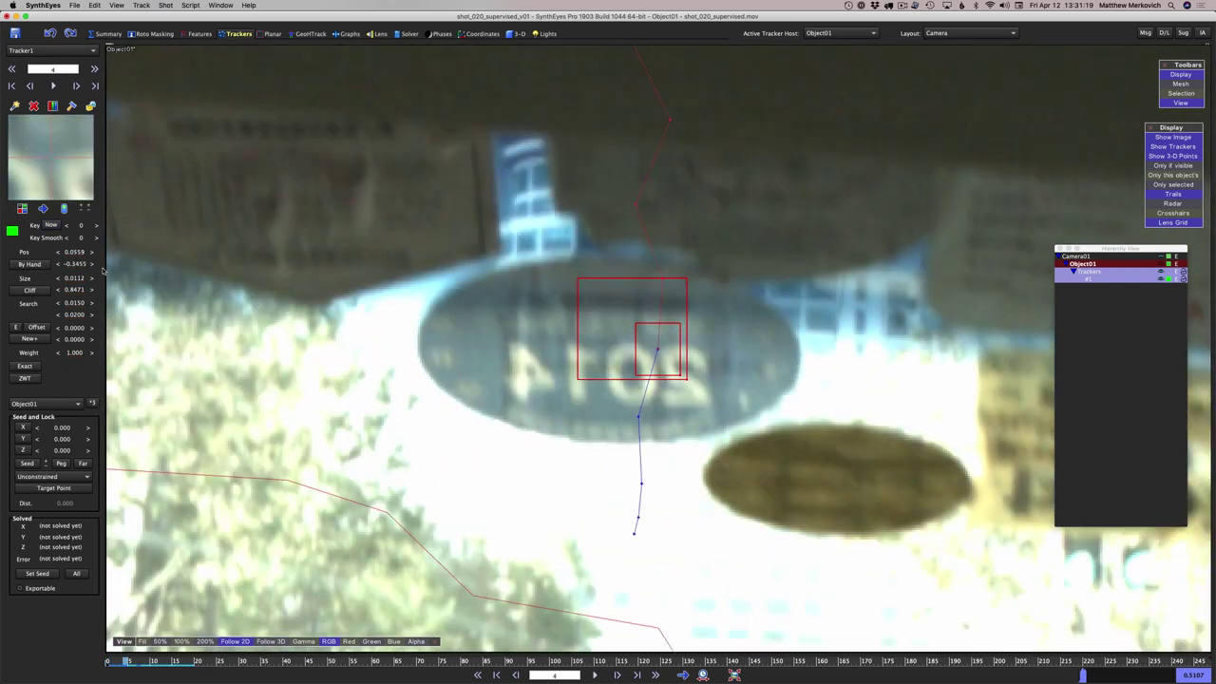
scroll(59, 164, "up", 1)
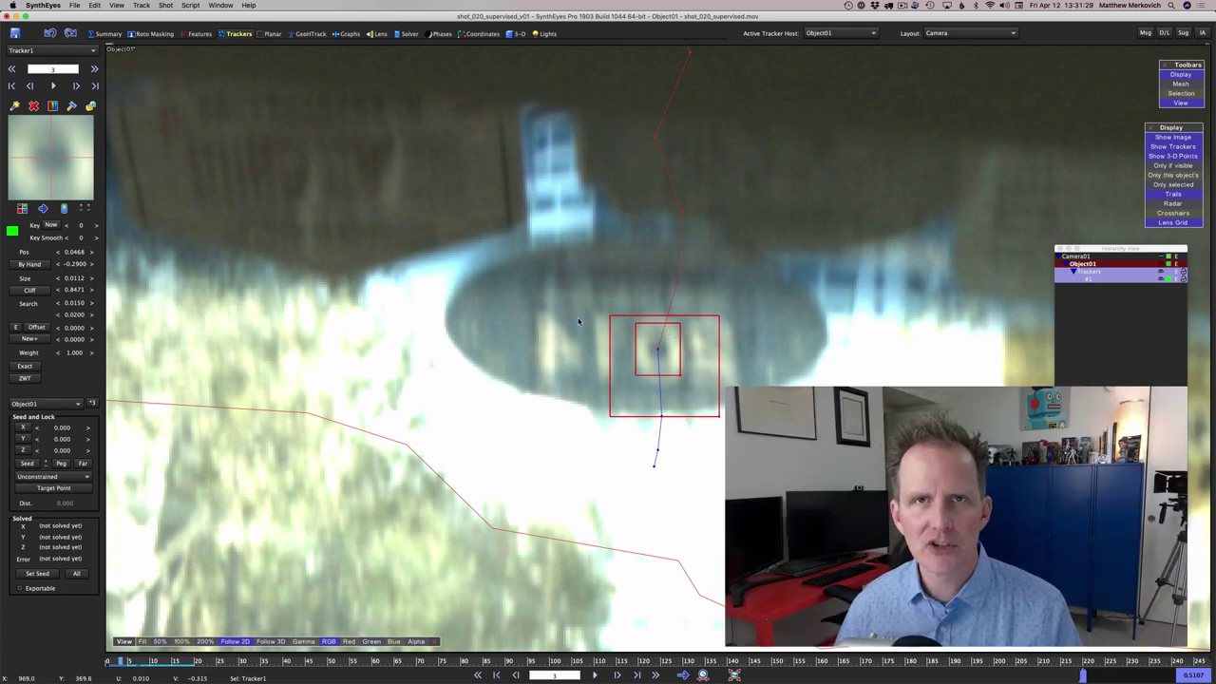
scroll(668, 354, "down", 5)
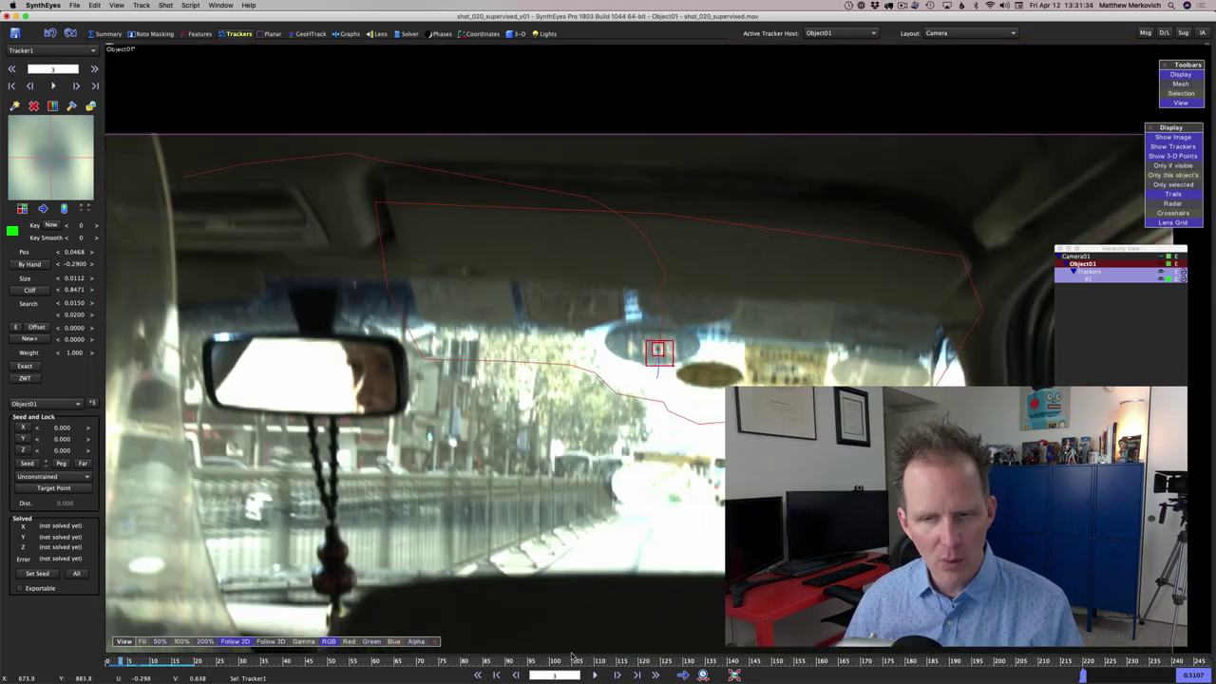
scroll(602, 217, "up", 2)
scroll(950, 474, "down", 3)
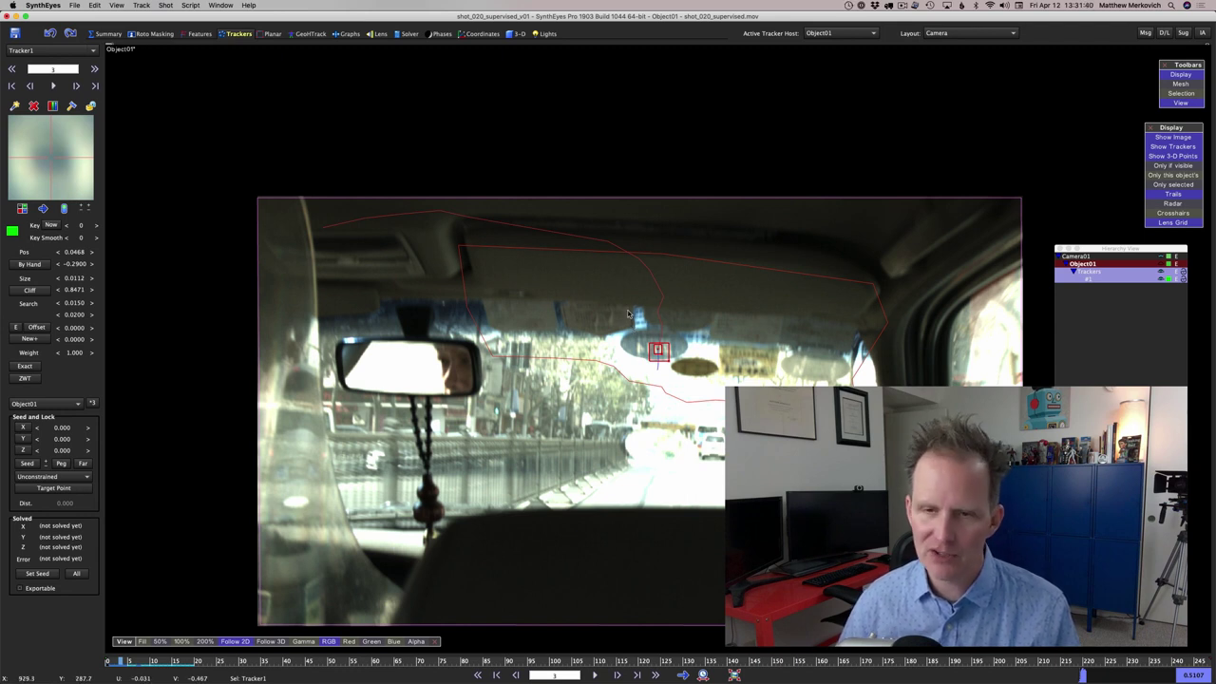
key("s")
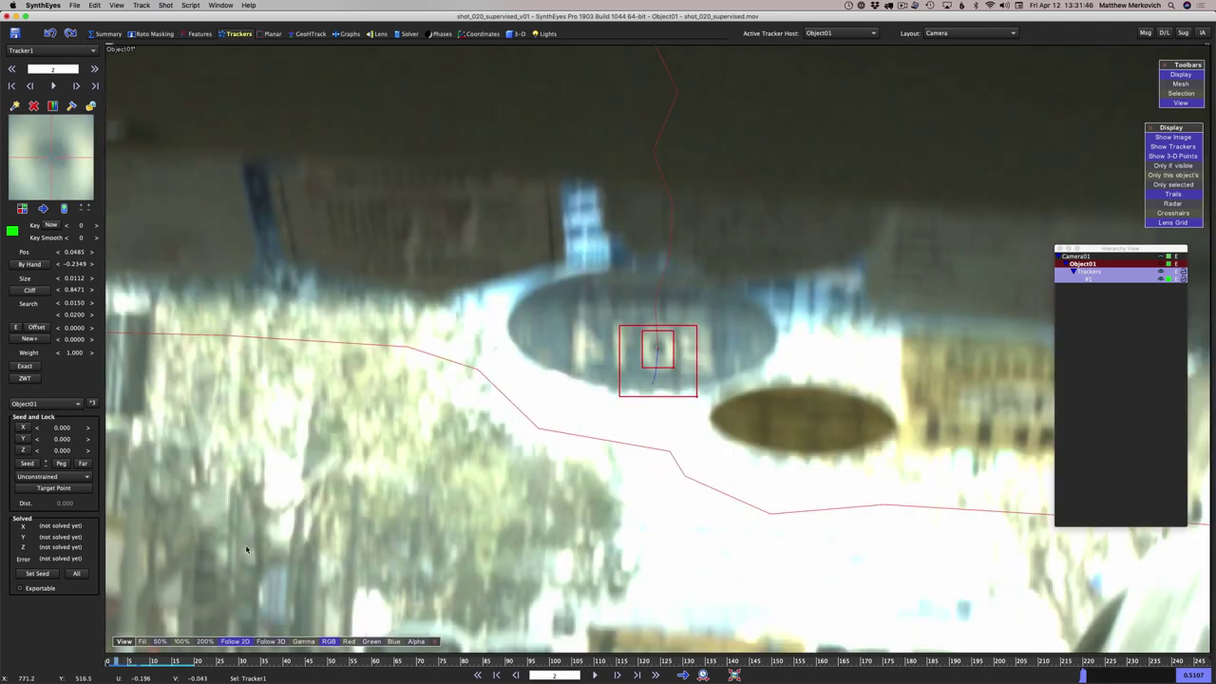
Enlarge the tracker's search area to 0.0655 by 0.1262 on frame 0 and track the zero forward to frame 19
left_click_drag(124, 662, 104, 662)
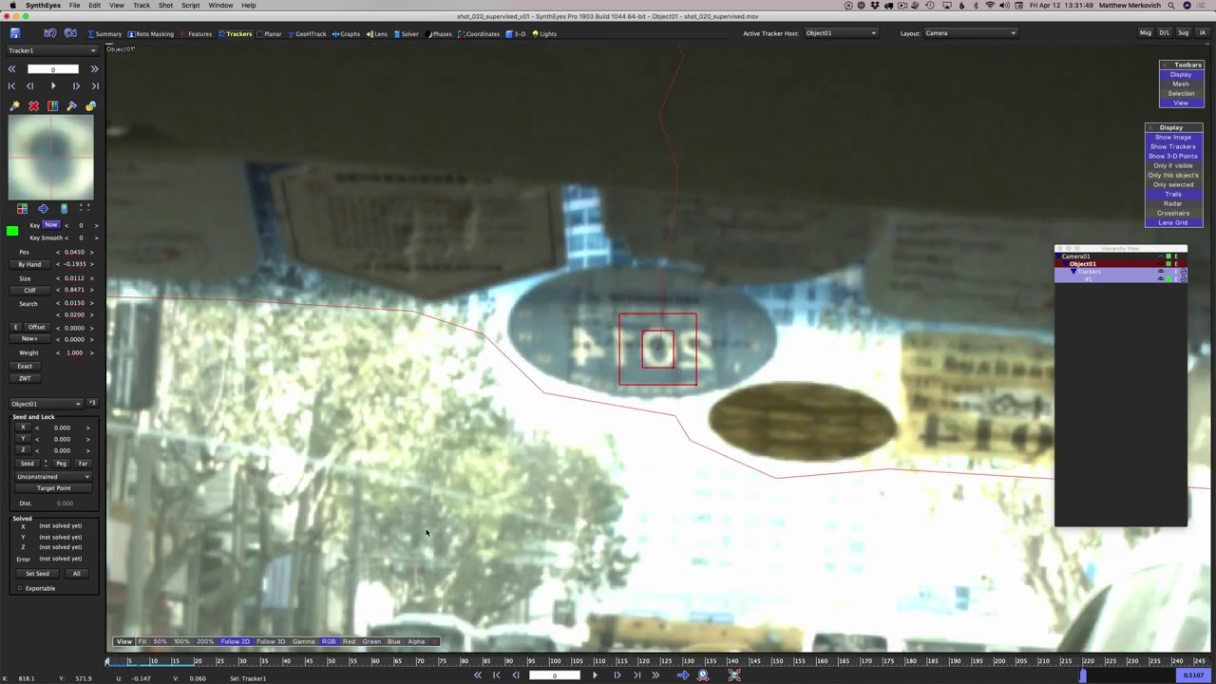
left_click_drag(696, 385, 775, 476)
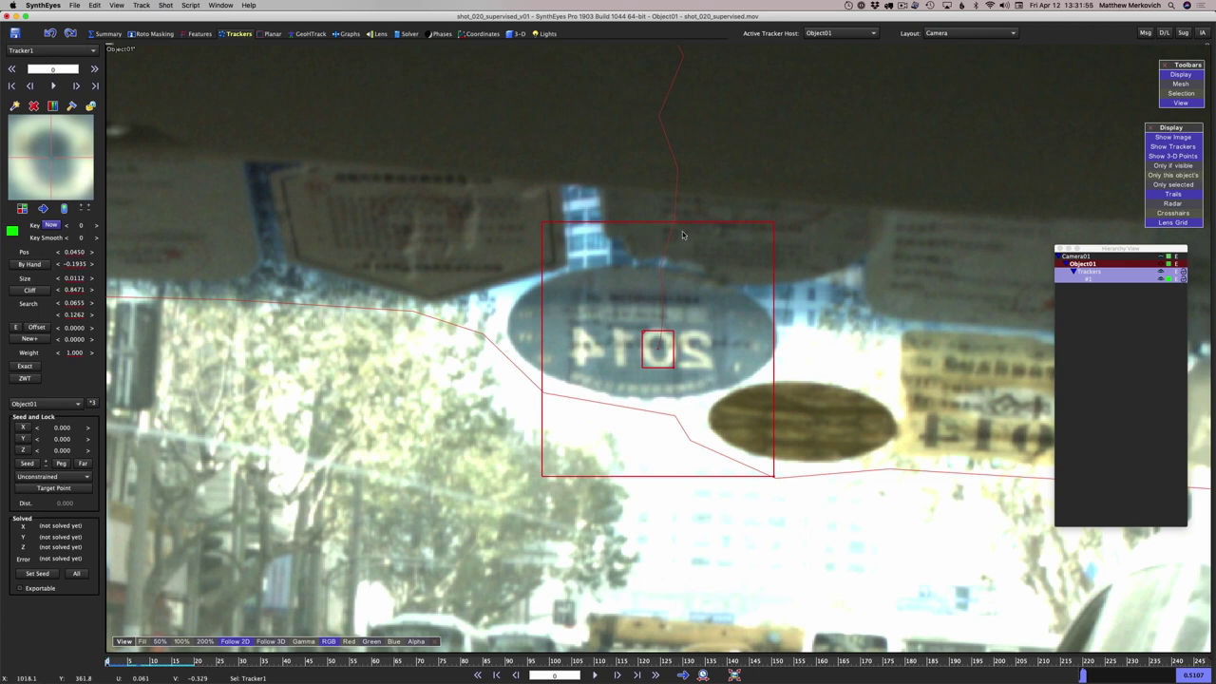
key("ctrl+f")
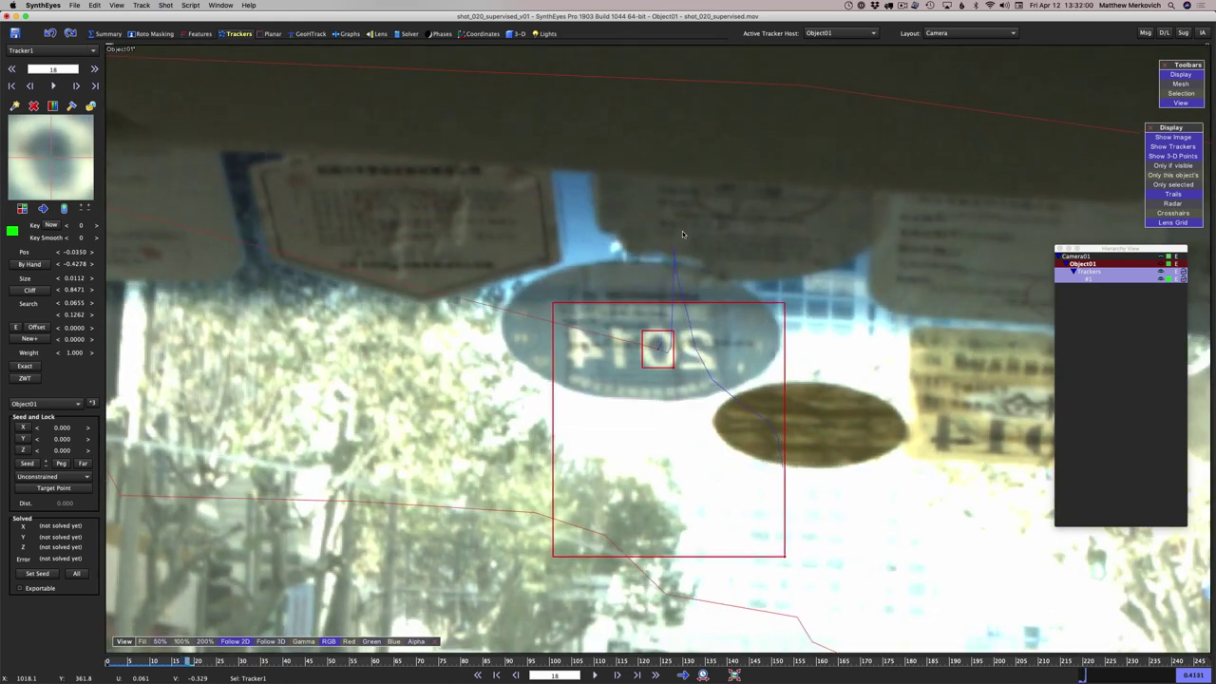
key("s")
key("s")
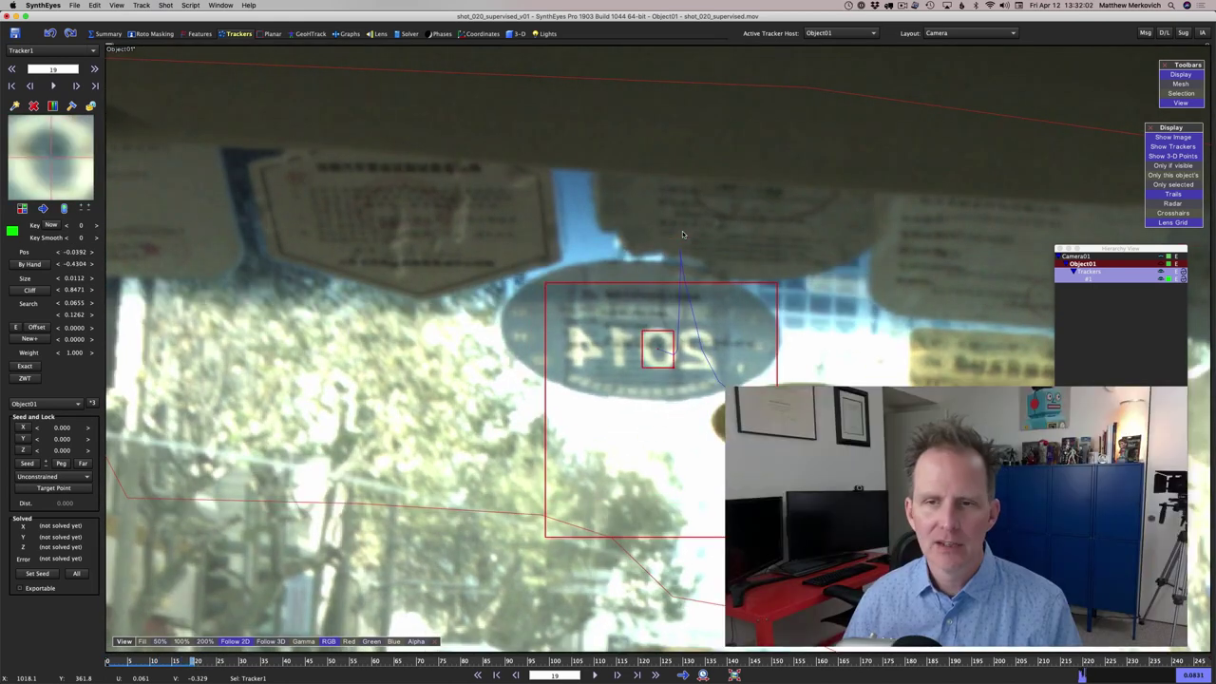
Disable the tracker on frame 19 and enable it again on frame 20
scroll(626, 342, "down", 2)
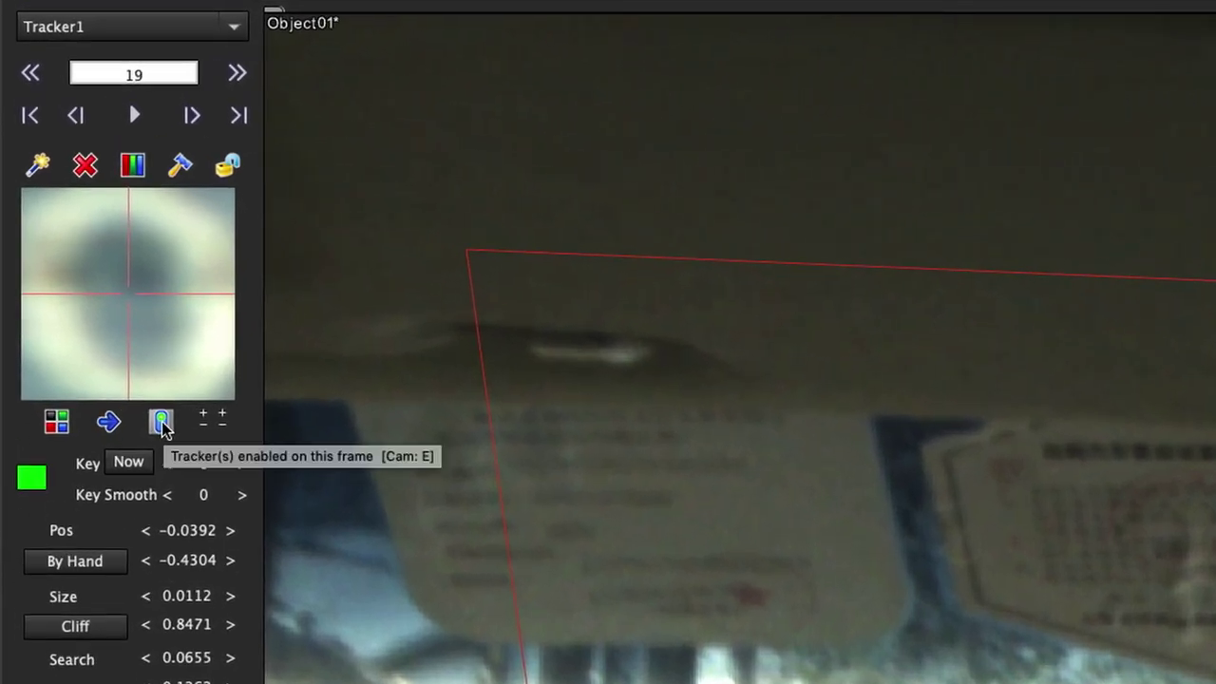
left_click(162, 423)
left_click(162, 423)
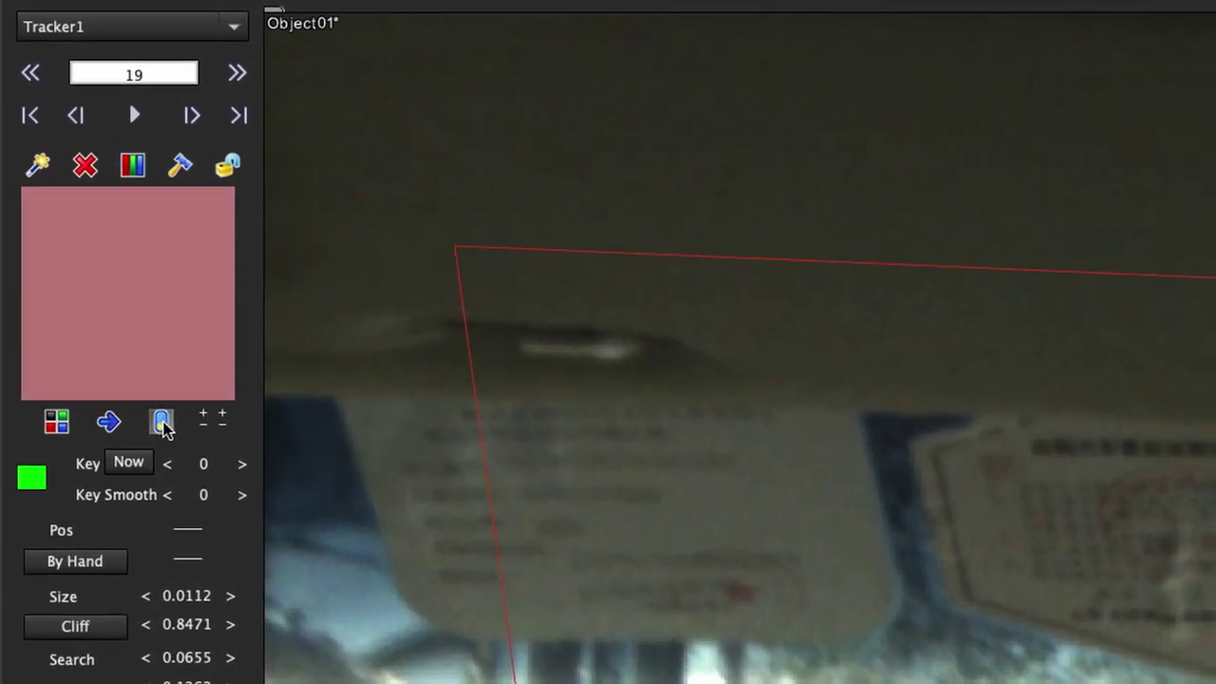
key("Right")
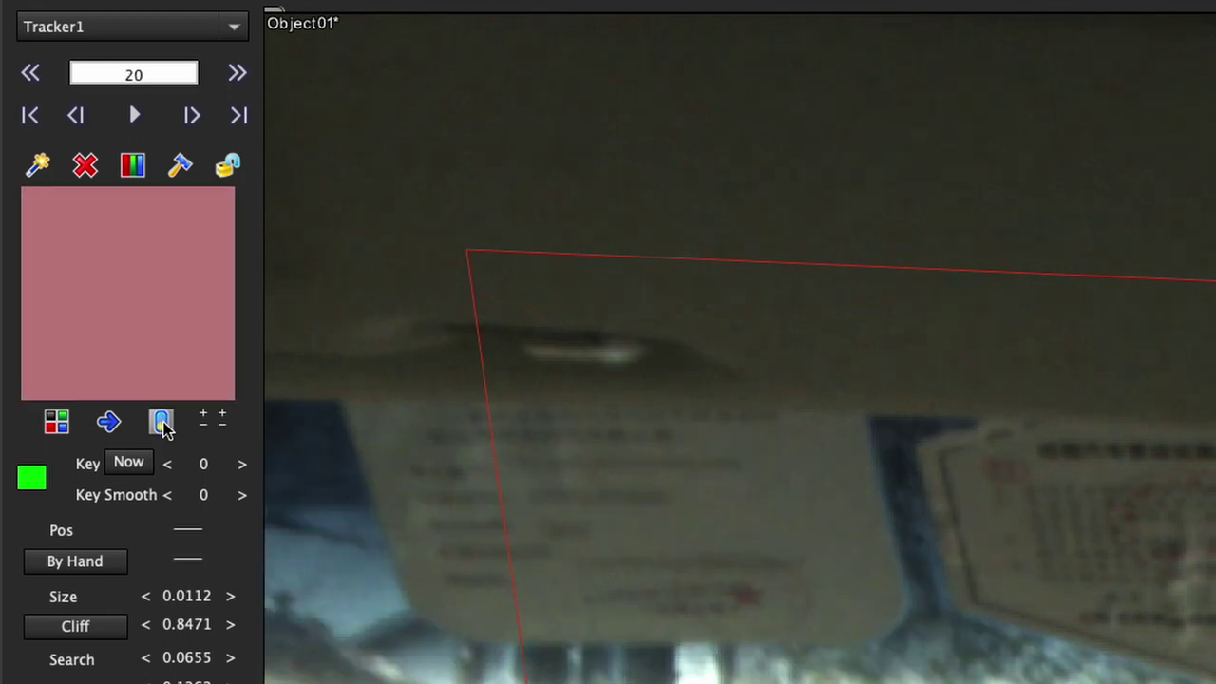
left_click(162, 423)
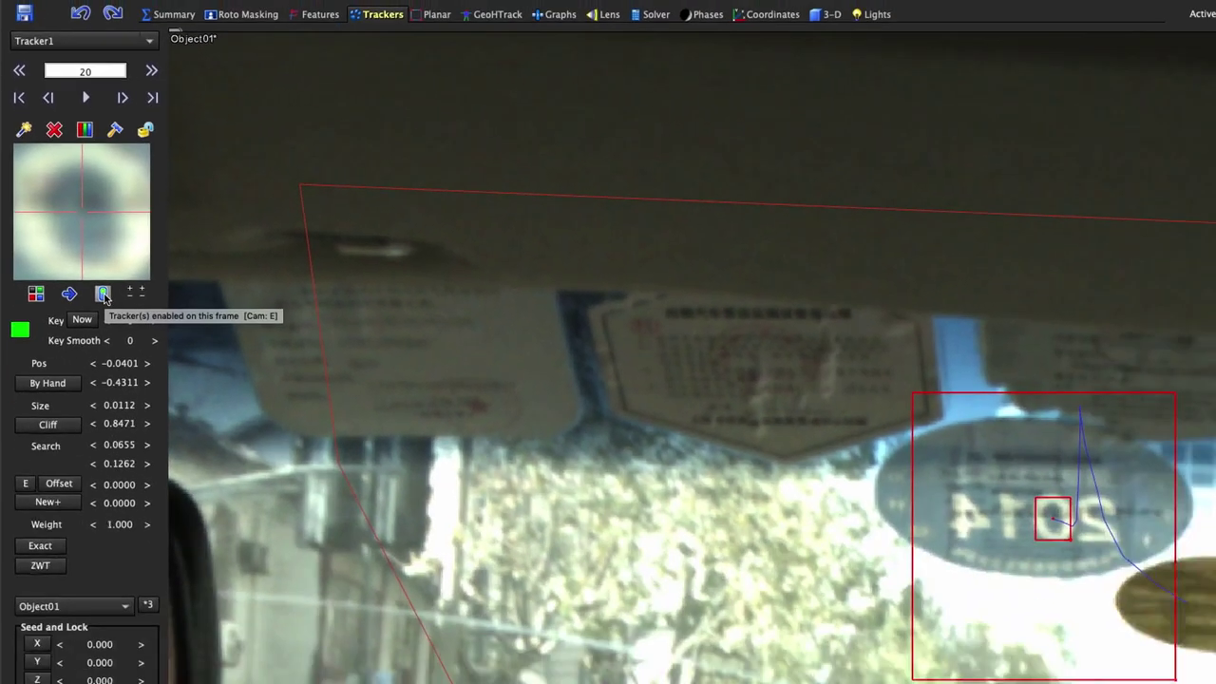
Track the sticker's zero forward frame by frame from frame 20 to frame 99
key("Right")
key("Right")
key("Right")
key("Right")
key("Right")
key("Right")
key("Right")
key("Right")
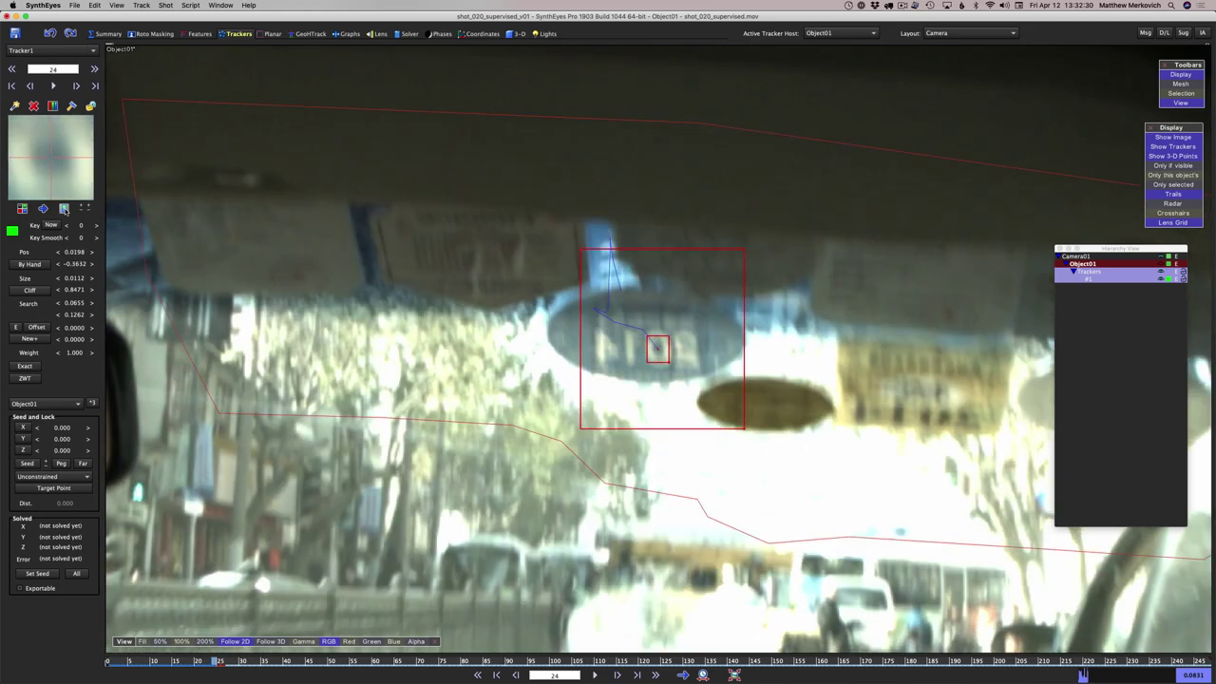
key("Right")
key("Right")
key("Right")
key("Right")
key("Right")
key("Right")
key("Right")
key("Right")
key("Right")
key("Right")
key("Right")
key("Right")
key("Right")
key("Right")
key("Right")
key("Right")
key("Right")
key("Right")
key("Right")
key("Right")
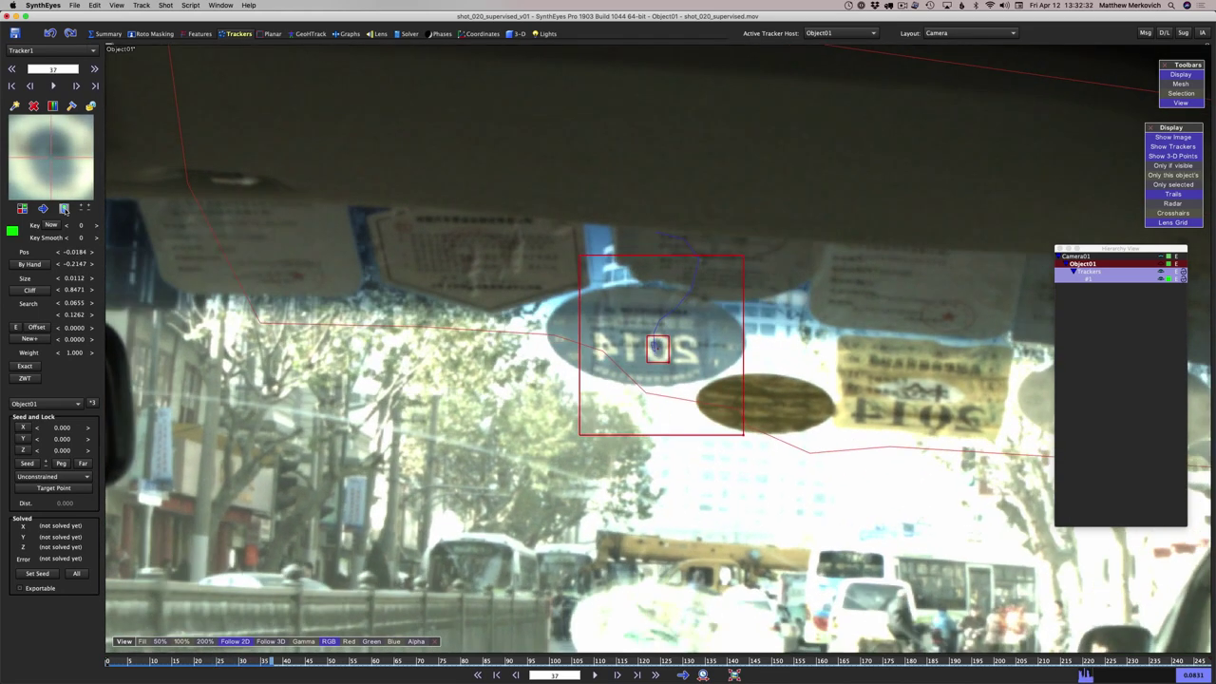
key("Right")
key("Right")
key("Right")
key("Right")
key("Right")
key("Right")
key("Right")
key("Right")
key("Right")
key("Right")
key("Right")
key("Right")
key("Right")
key("Right")
key("Right")
key("Right")
key("Right")
key("Right")
key("Right")
key("Right")
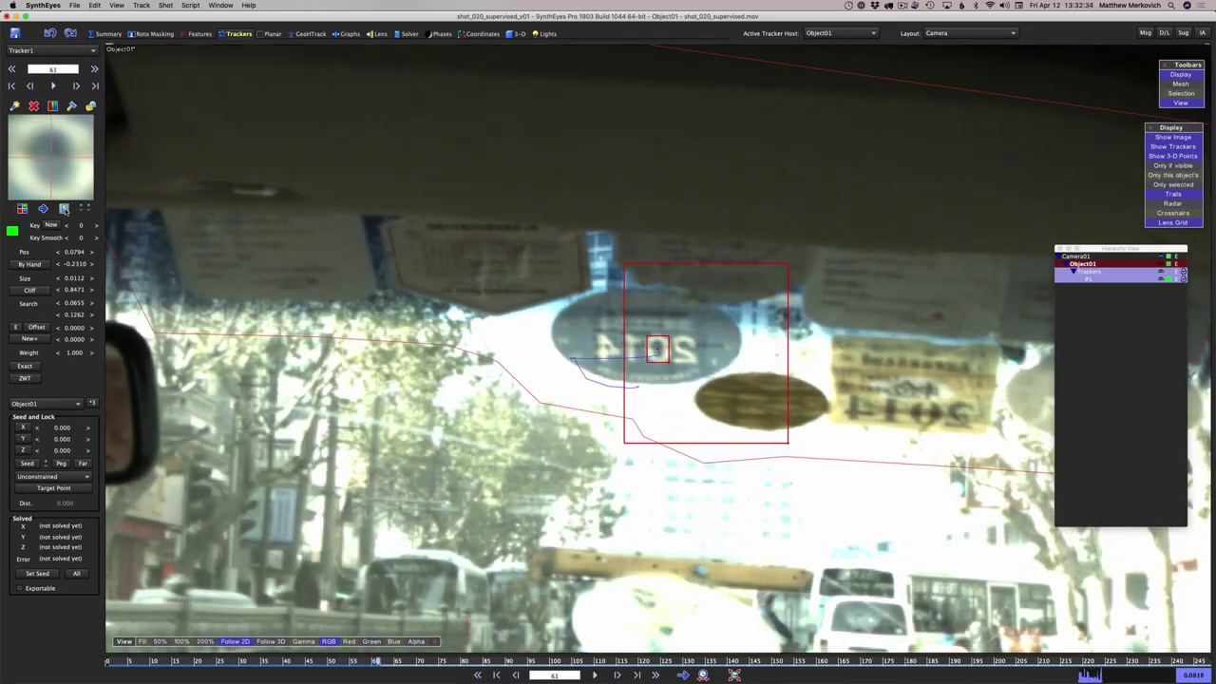
key("Right")
key("Right")
key("Right")
key("Right")
key("Right")
key("Right")
key("Right")
key("Right")
key("Right")
key("Right")
key("Right")
key("Right")
key("Right")
key("Right")
key("Right")
key("Right")
key("Right")
key("Right")
key("Right")
key("Right")
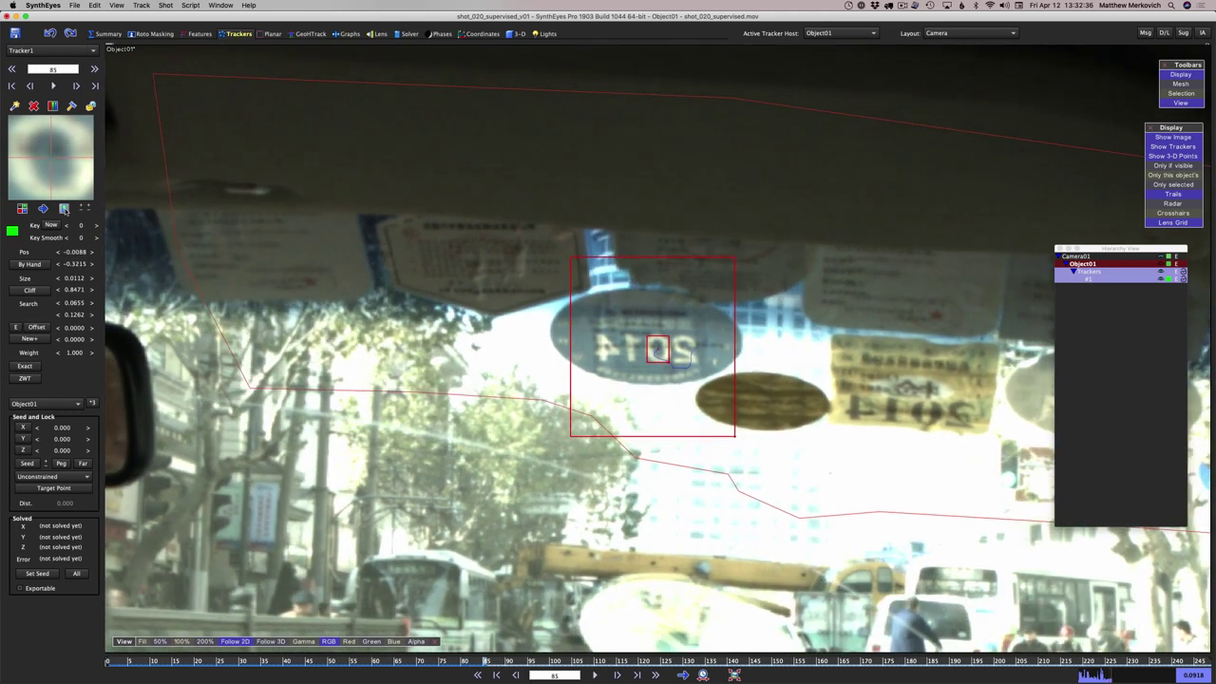
key("Right")
key("Right")
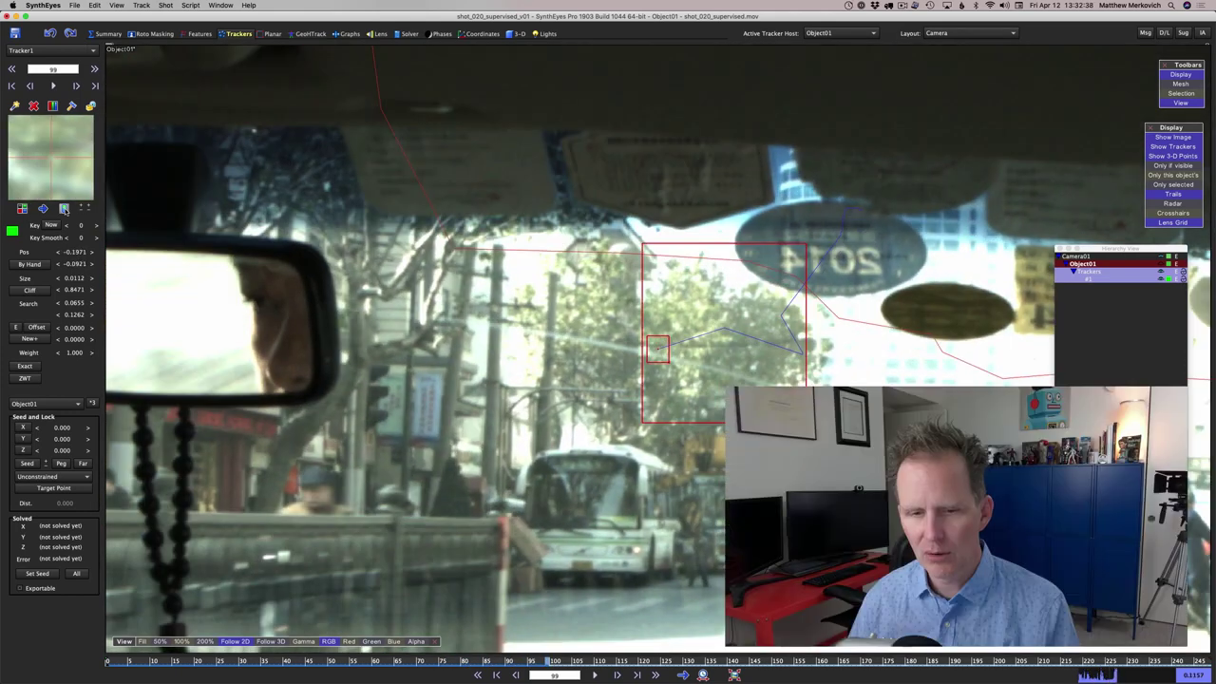
Step back from frame 99 and check frames 91 to 94 to locate where the tracker leaves the sticker's zero
key("Left")
key("Left")
key("Left")
key("Left")
key("Left")
key("Left")
key("Left")
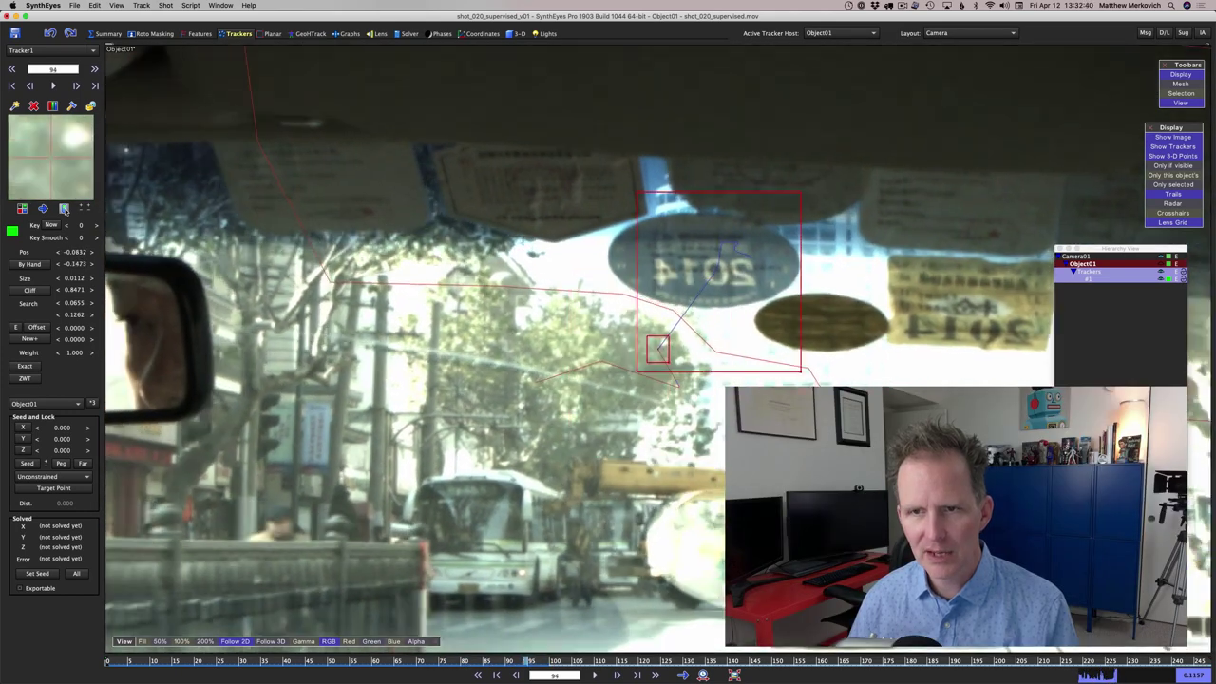
key("Left")
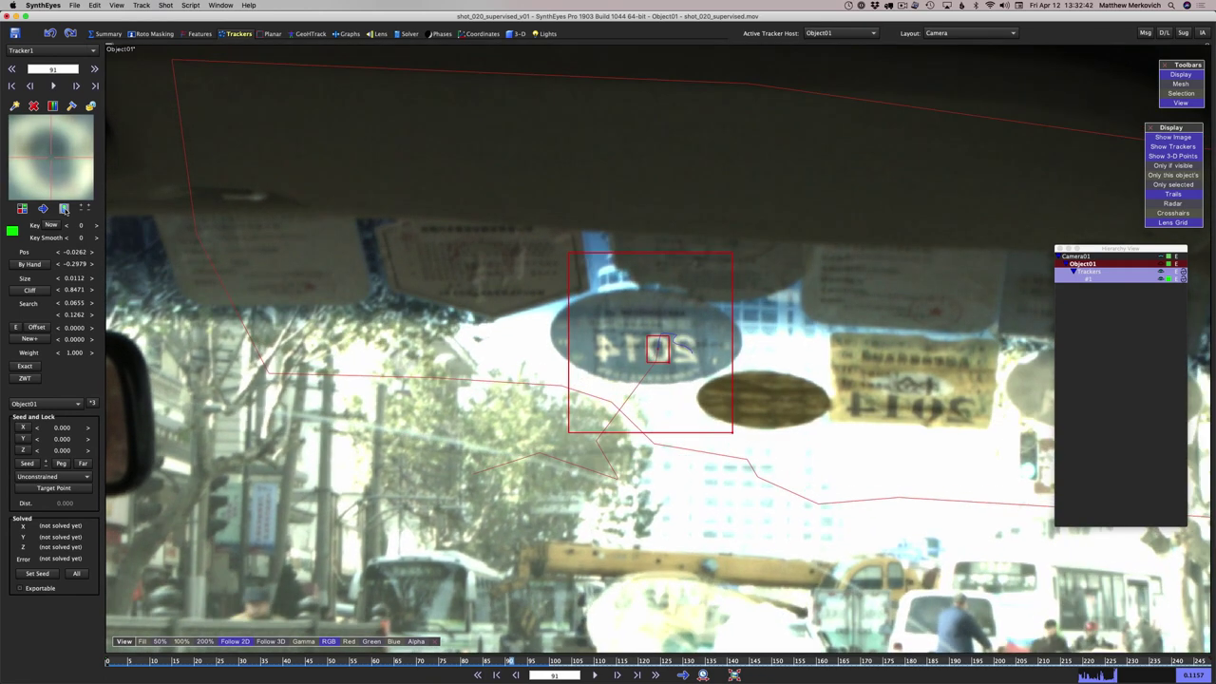
key("Left")
key("Right")
key("Right")
key("Right")
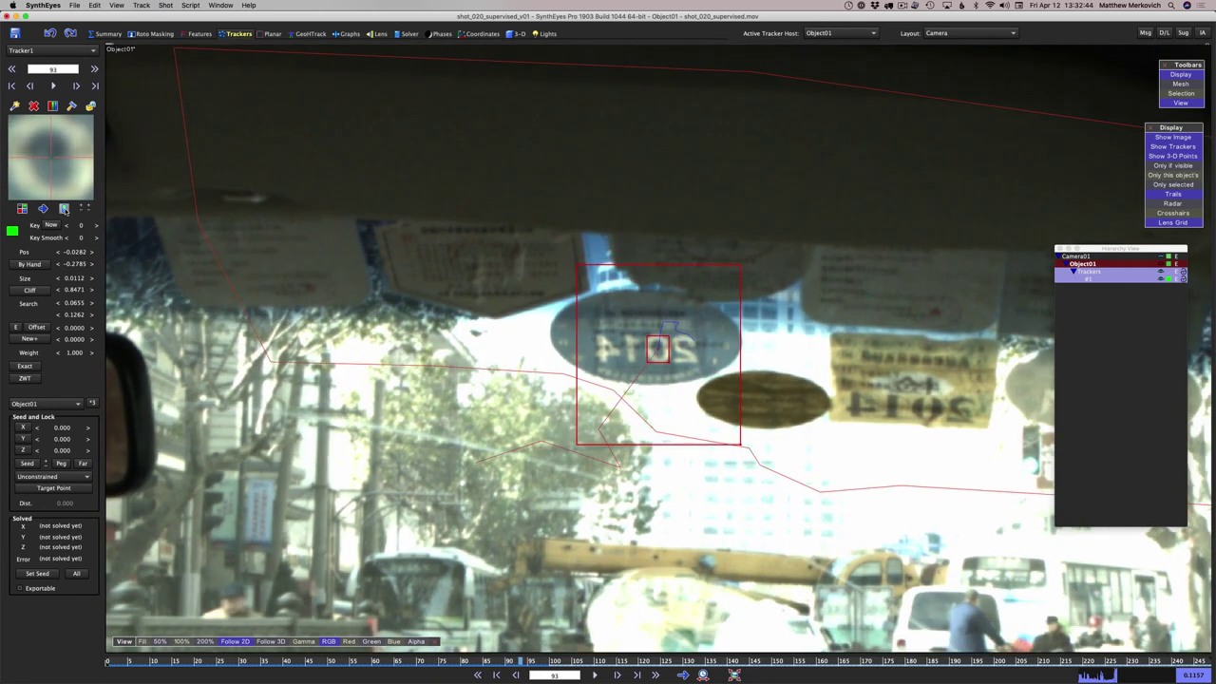
key("Left")
key("Left")
key("Right")
key("Left")
key("Left")
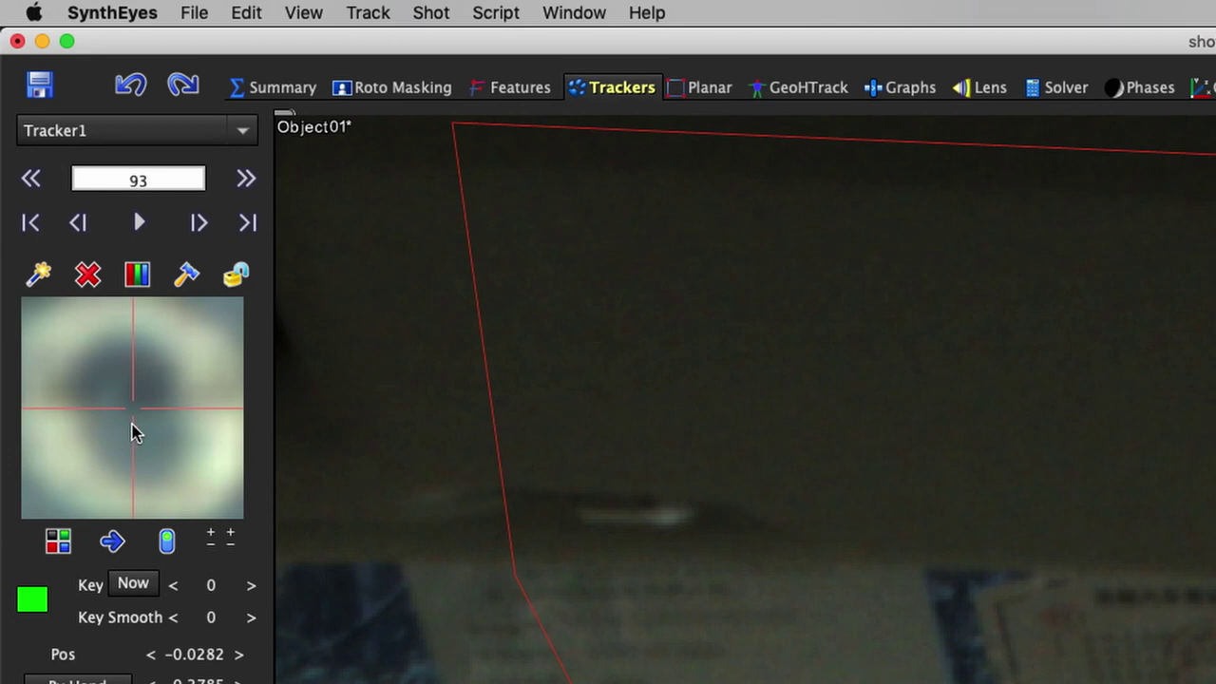
Key the tracker's pattern on the zero at frames 93 and 94, and track forward to frame 106
left_click(179, 409)
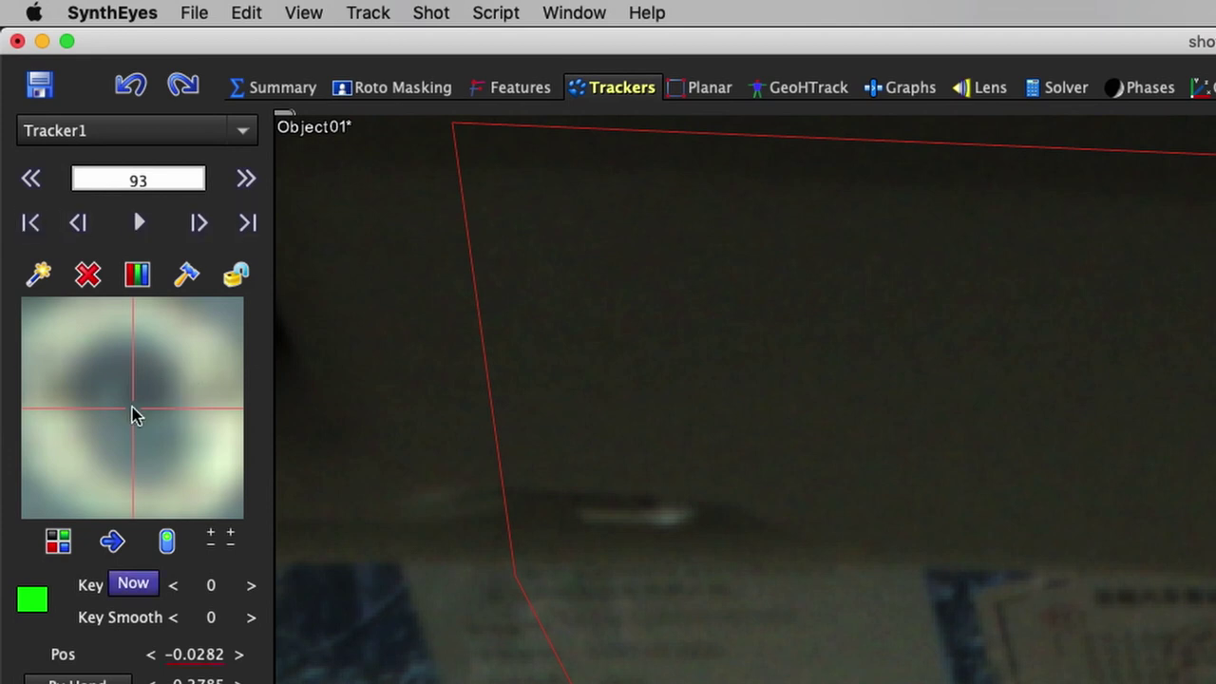
key("period")
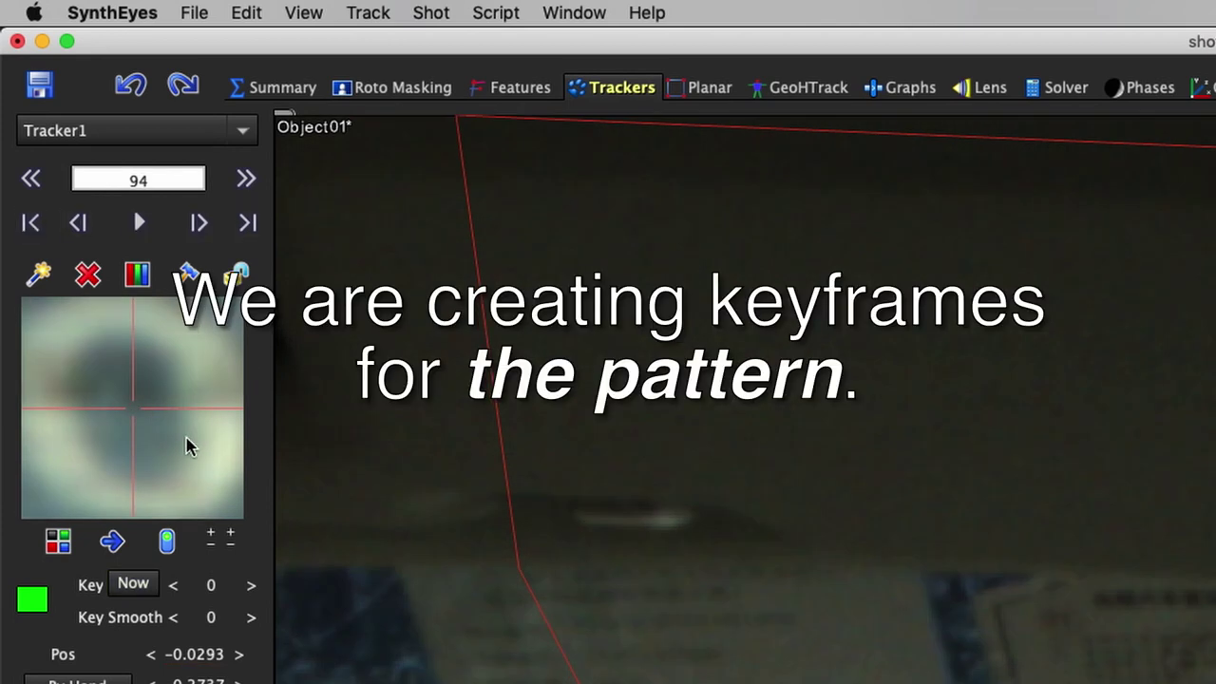
left_click(134, 414)
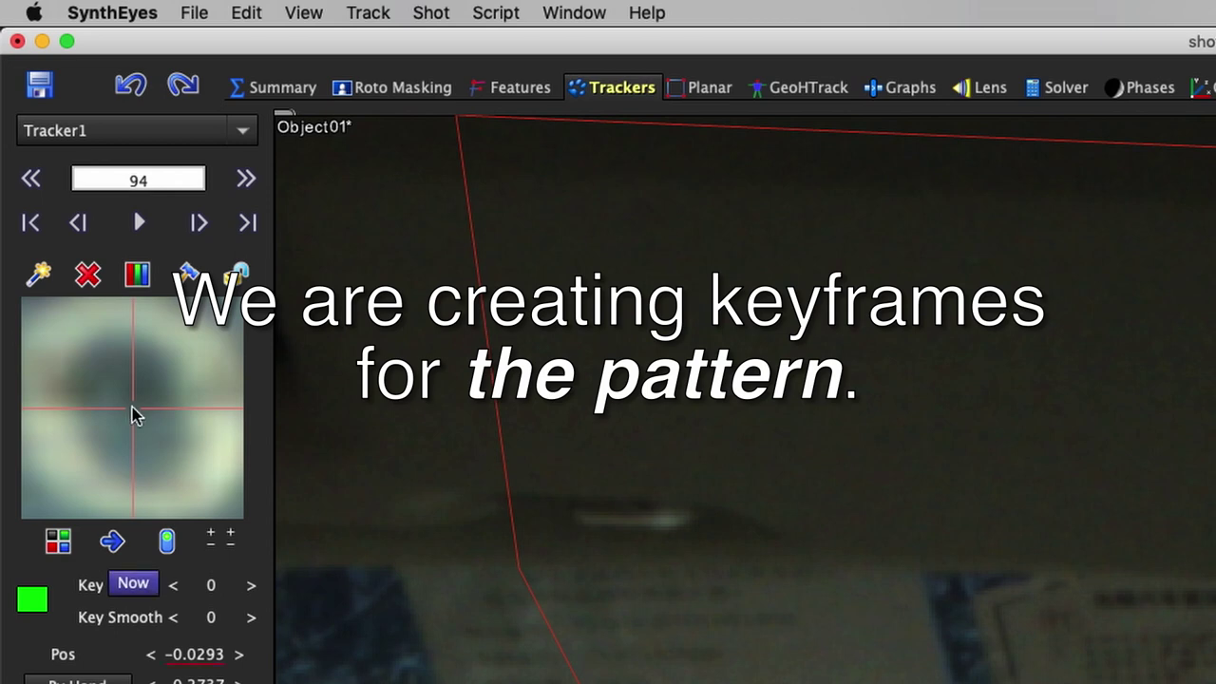
key("period")
key("period")
key("period")
key("period")
key("period")
key("period")
key("period")
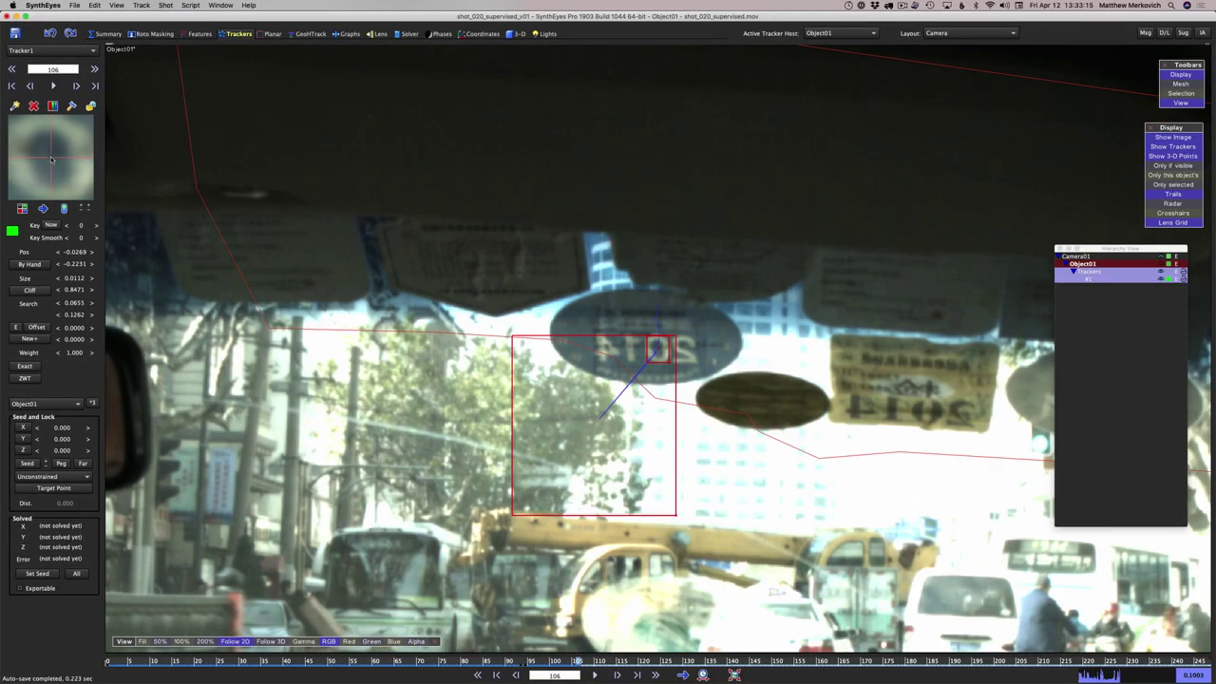
Key the tracker's pattern on the sticker's zero at frame 104 and track forward to frame 111
key("comma")
key("comma")
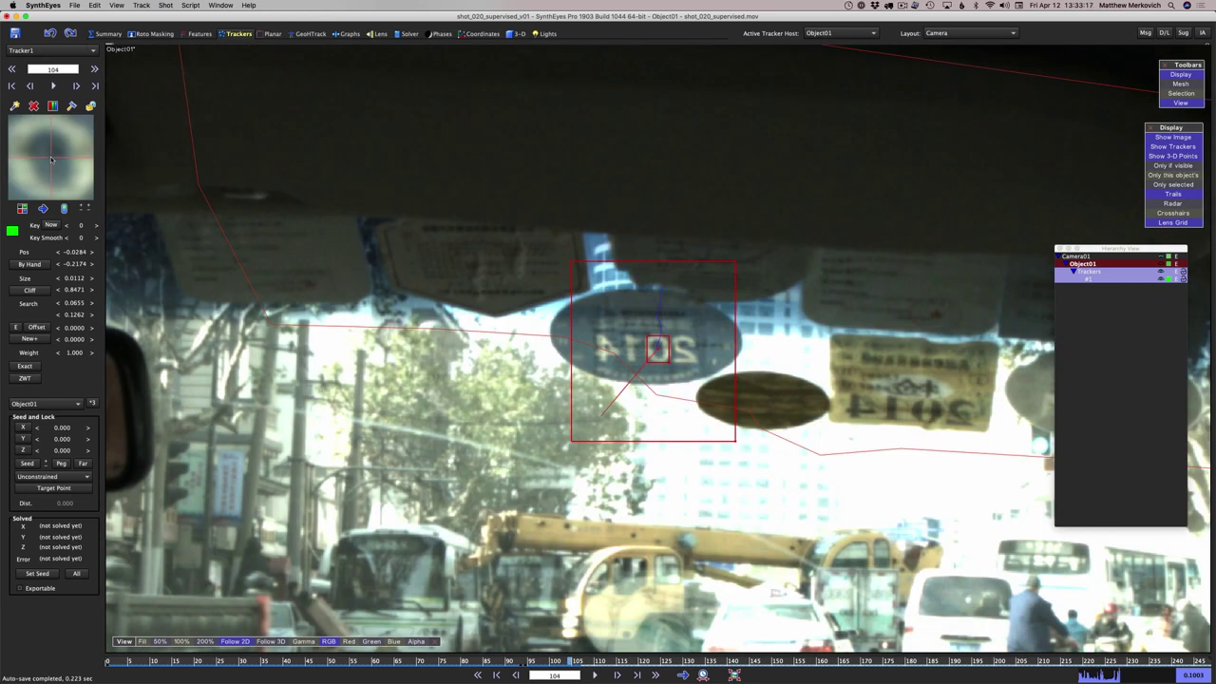
left_click(51, 160)
key("period")
key("period")
key("period")
key("period")
key("period")
key("period")
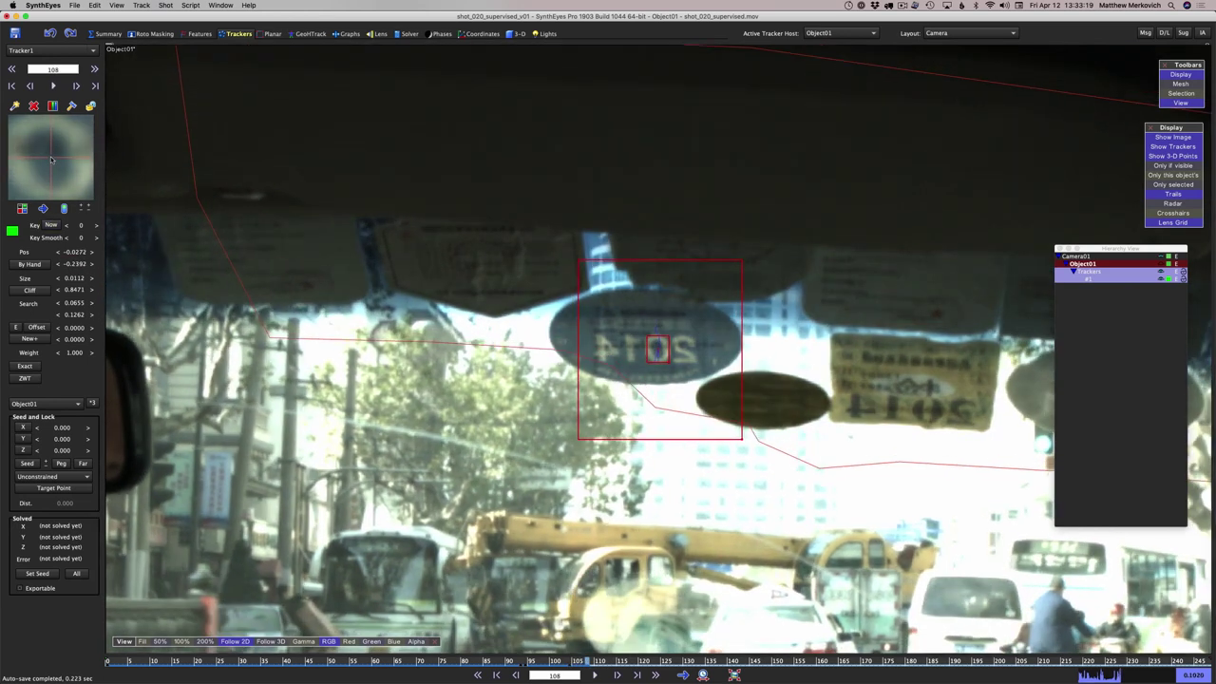
key("Right")
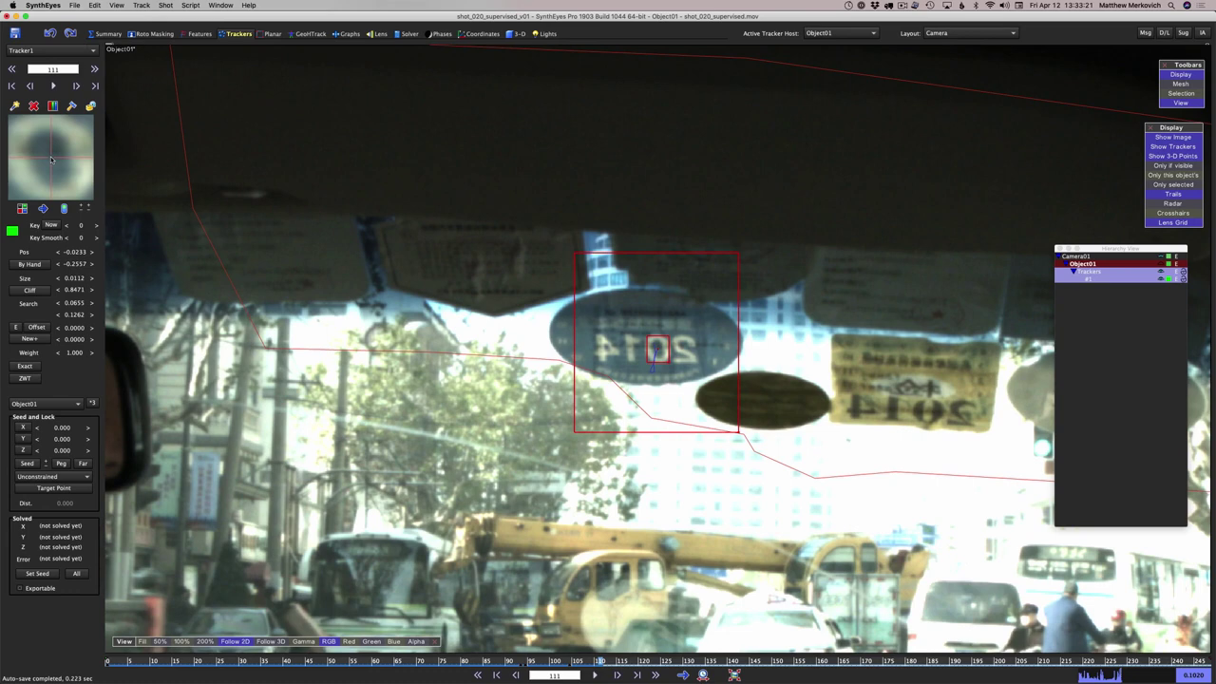
Track the sticker's zero forward frame by frame from frame 111 to frame 199
key("period")
key("period")
key("period")
key("period")
key("period")
key("period")
key("period")
key("period")
key("period")
key("period")
key("period")
key("period")
key("period")
key("period")
key("period")
key("period")
key("period")
key("period")
key("period")
key("period")
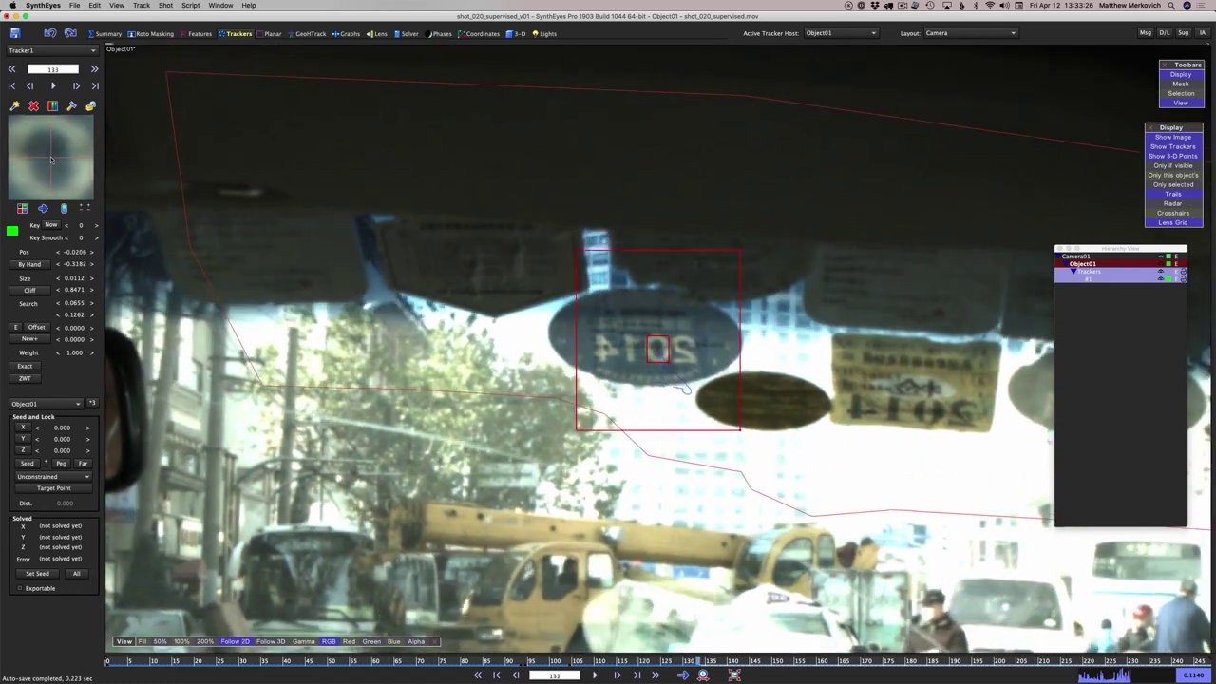
key("Right")
key("Right")
key("Right")
key("Right")
key("Right")
key("Right")
key("Right")
key("Right")
key("Right")
key("Right")
key("Right")
key("Right")
key("Right")
key("Right")
key("Right")
key("Right")
key("Right")
key("Right")
key("Right")
key("Right")
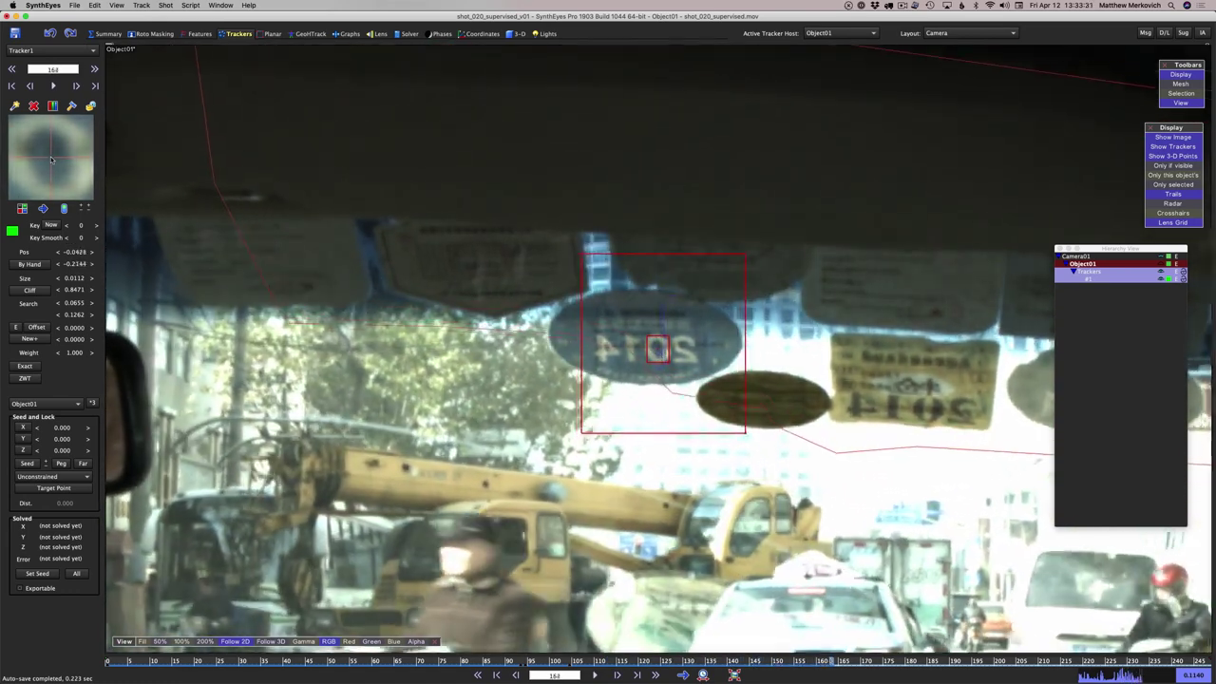
key("Right")
key("Right")
key("Right")
key("Right")
key("Right")
key("Right")
key("Right")
key("Right")
key("Right")
key("Right")
key("Right")
key("Right")
key("Right")
key("Right")
key("Right")
key("Right")
key("Right")
key("Right")
key("Right")
key("Right")
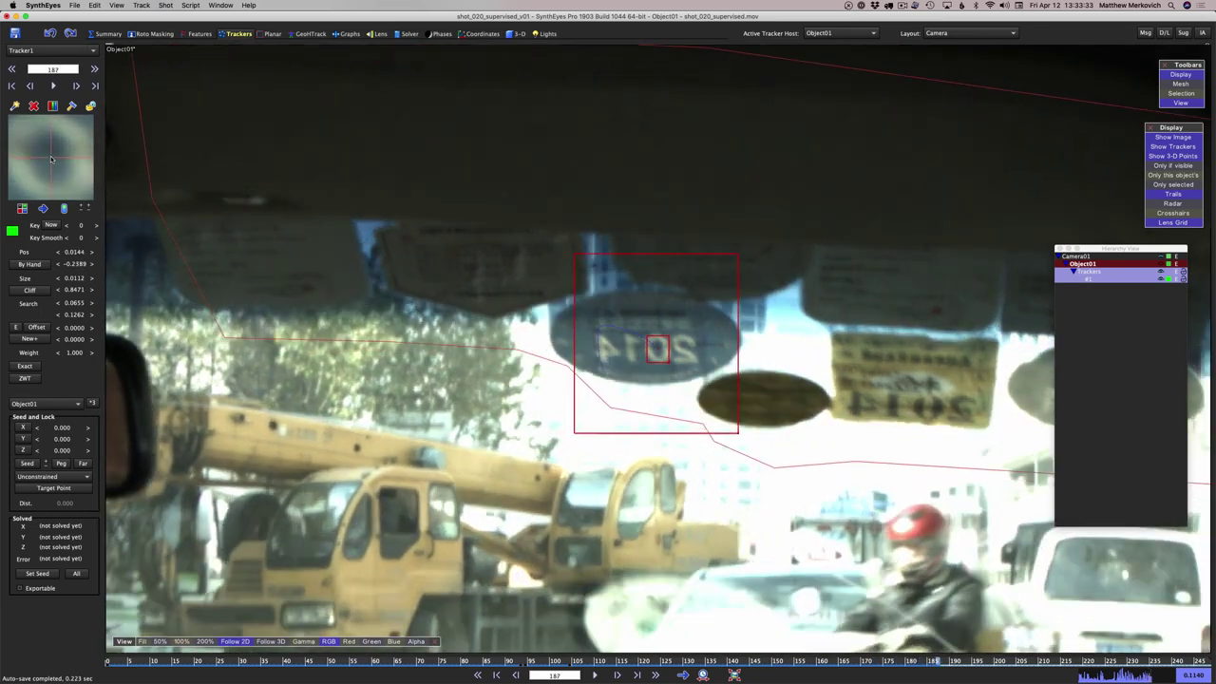
key("Right")
key("Right")
key("Right")
key("Right")
key("Right")
key("Right")
key("Right")
key("Right")
key("Right")
key("Right")
key("Right")
key("Right")
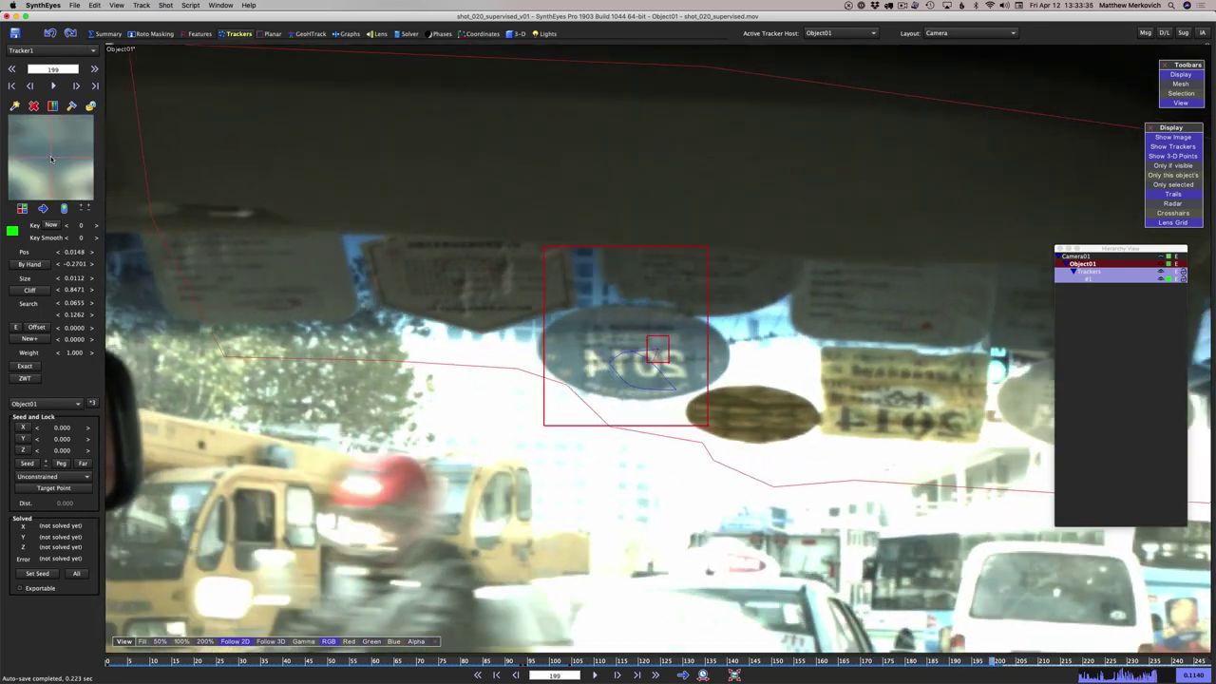
Go back to frame 195 and key the tracker's pattern on the sticker's zero
key("Left")
key("Left")
key("Left")
key("Left")
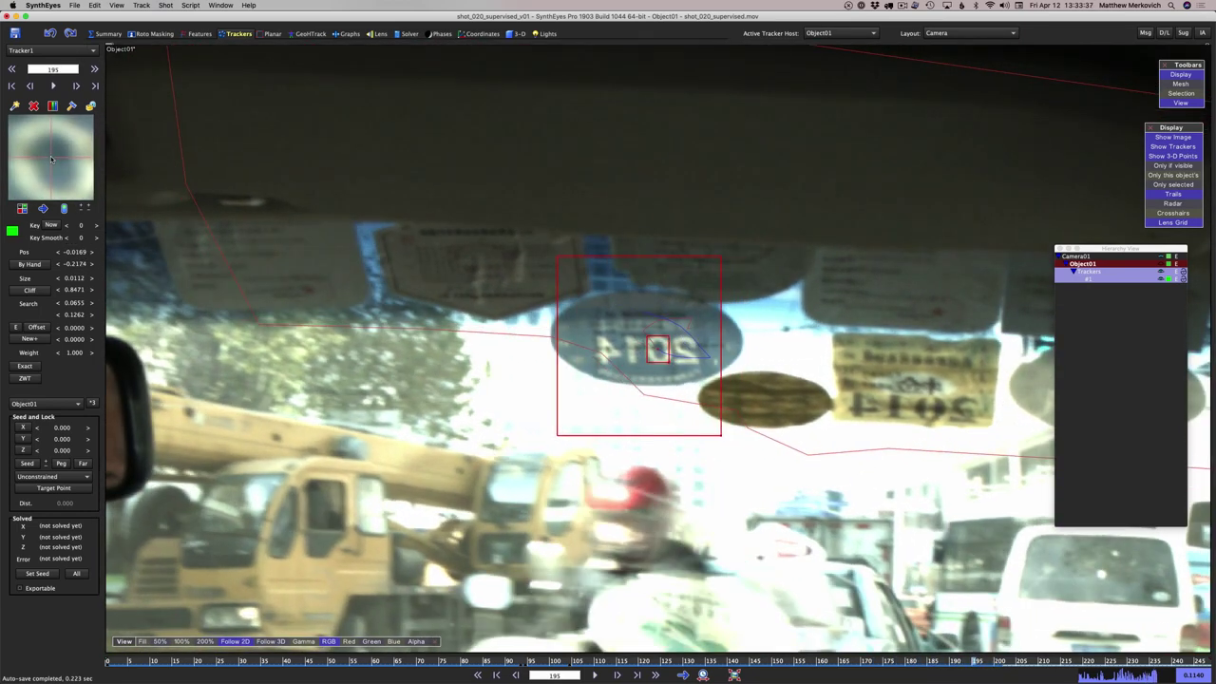
key("Left")
key("Right")
left_click(51, 158)
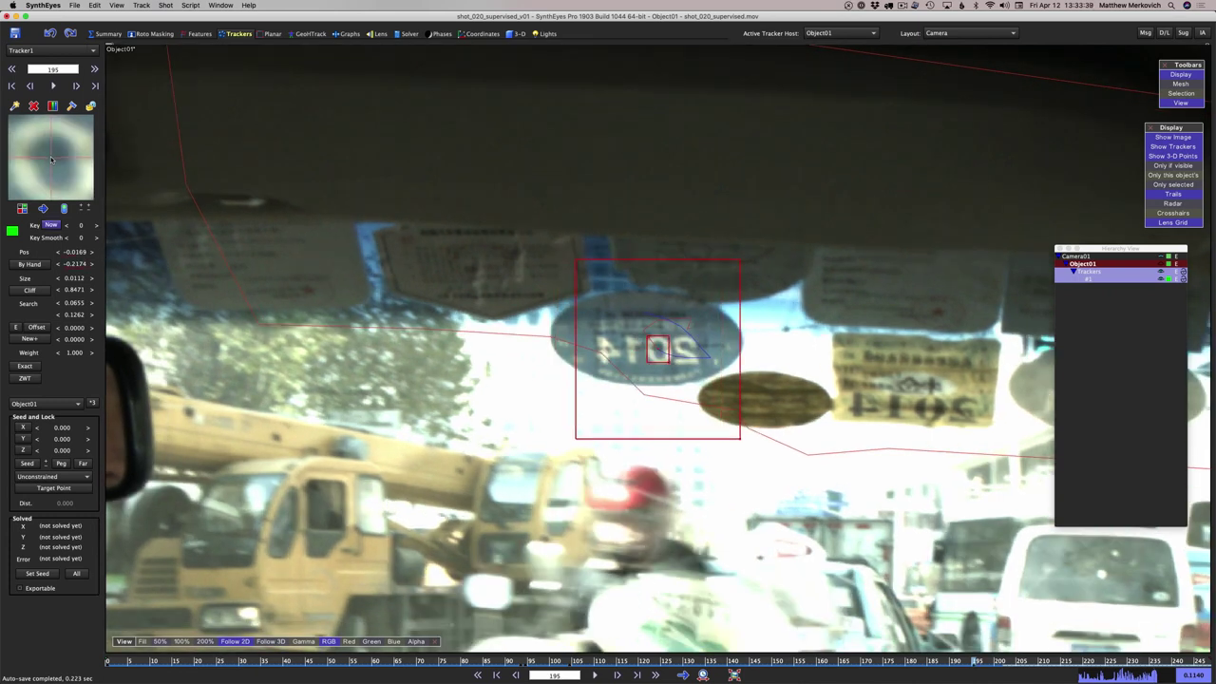
Track the sticker's zero forward from frame 195 past frame 226 toward the end of the shot
key("Right")
key("Right")
key("Right")
key("Right")
key("Right")
key("Right")
key("Right")
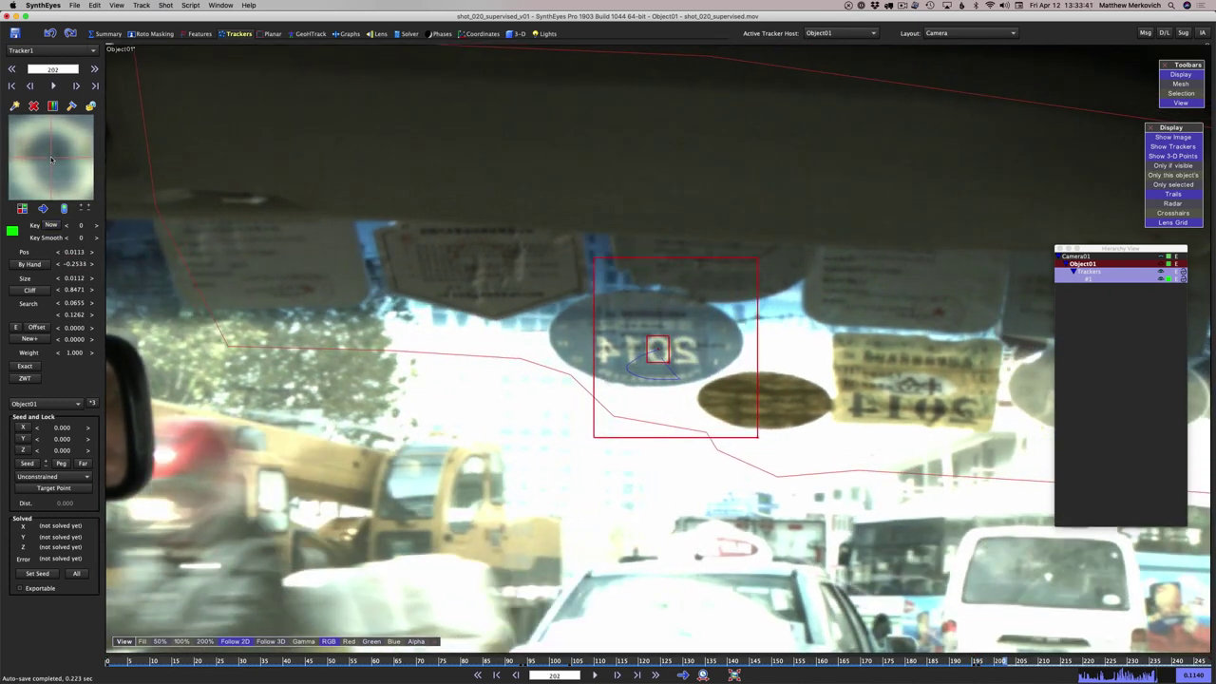
key("Right")
key("Right")
key("Right")
key("Right")
key("Right")
key("Right")
key("Right")
key("Right")
key("Right")
key("Right")
key("Right")
key("Right")
key("Right")
key("Right")
key("Right")
key("Right")
key("Right")
key("Right")
key("Right")
key("Right")
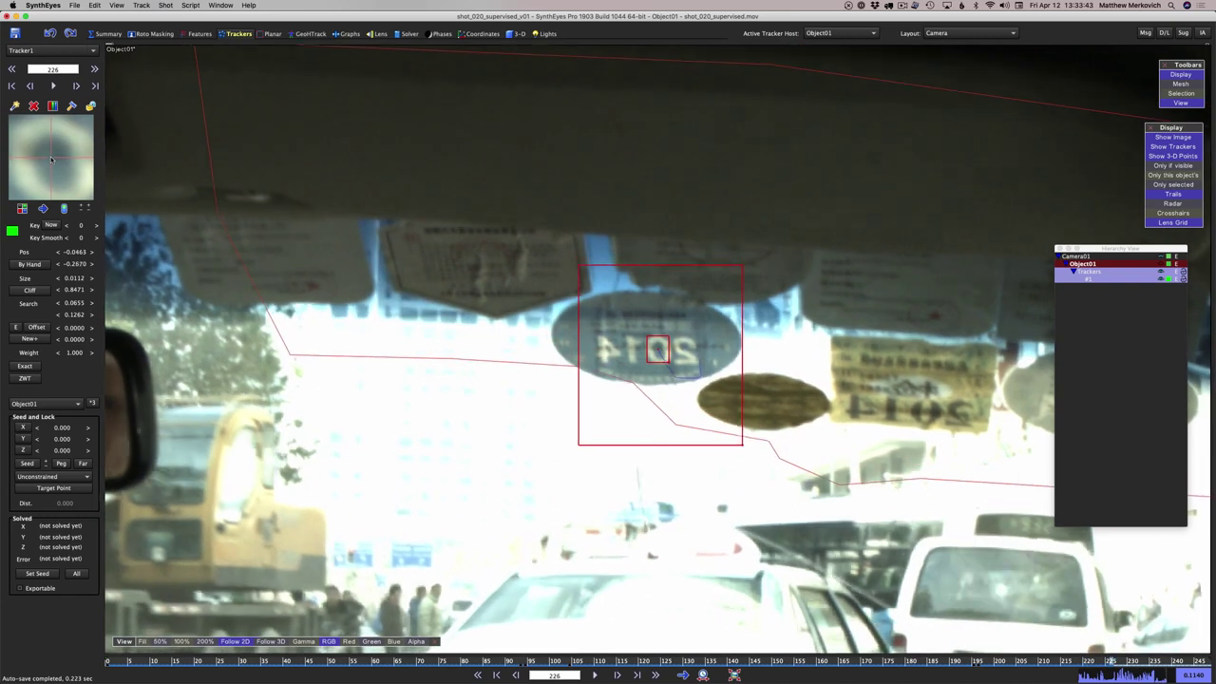
key("Right")
key("Right")
key("Right")
key("Right")
key("Right")
key("Right")
key("Right")
key("Right")
key("Right")
key("Right")
key("Right")
key("Right")
key("Right")
key("Right")
key("Right")
key("Right")
key("Right")
key("Right")
key("Right")
key("Right")
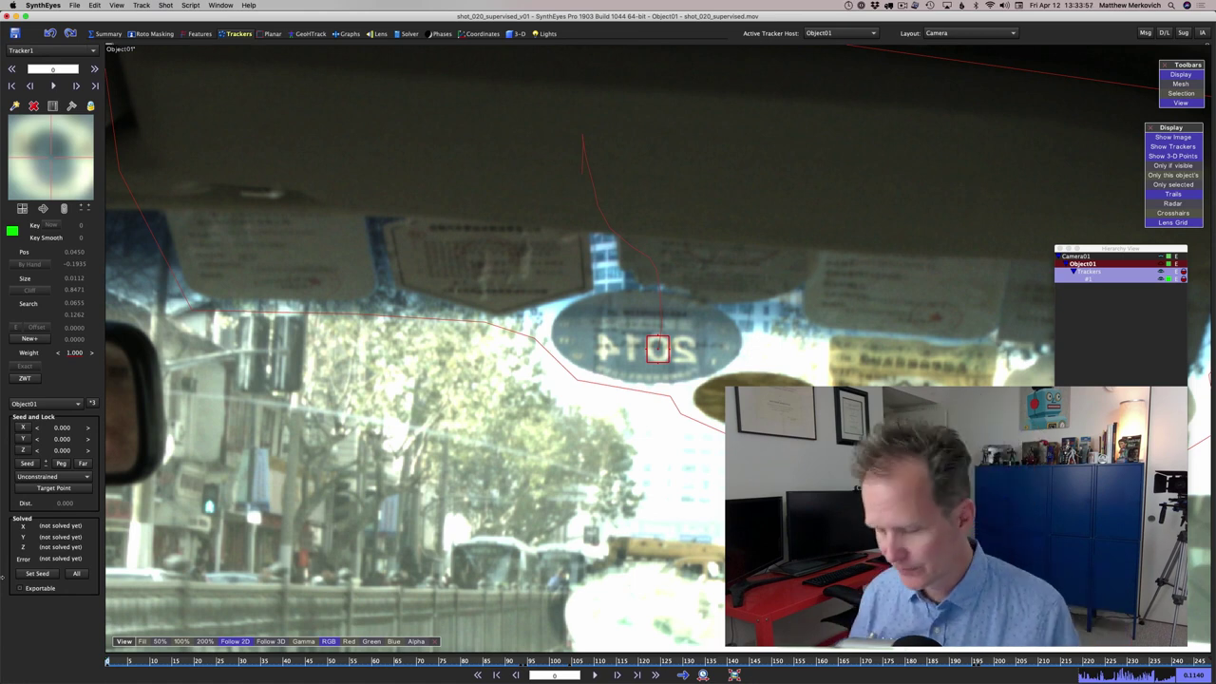
Replace the zero's tracker with a new one at frame 0 framing the sticker's whole 2014, size about 0.025 and aspect about 3.2
key("Delete")
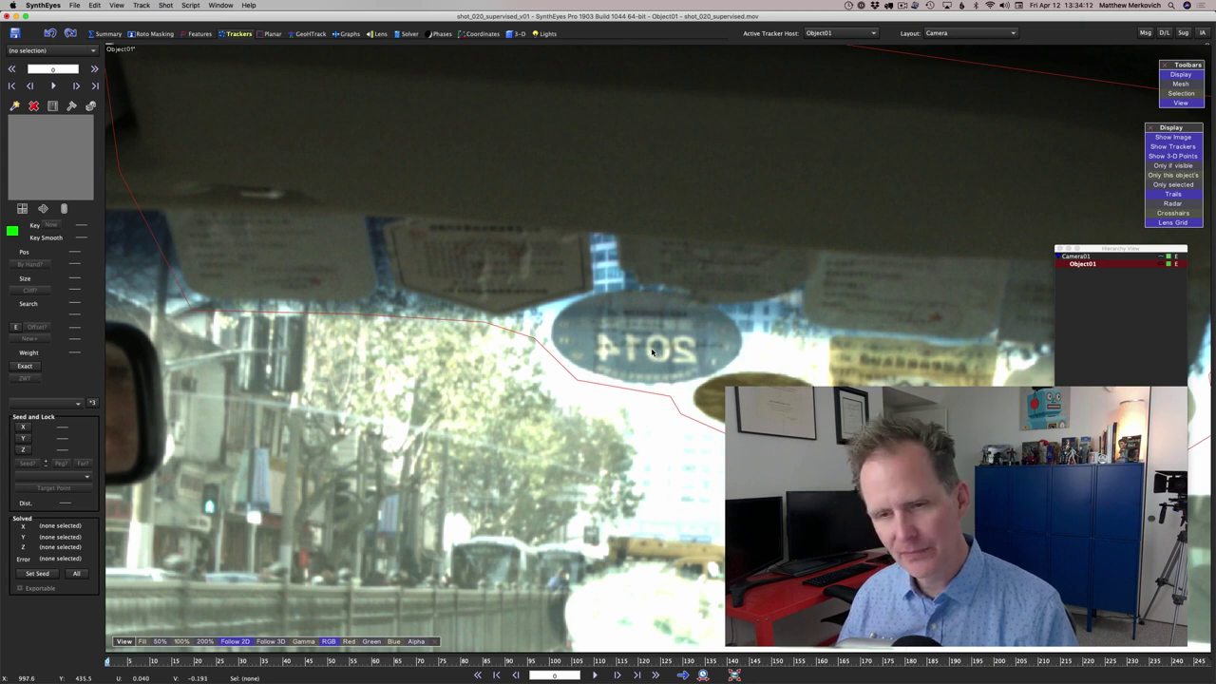
left_click(645, 352)
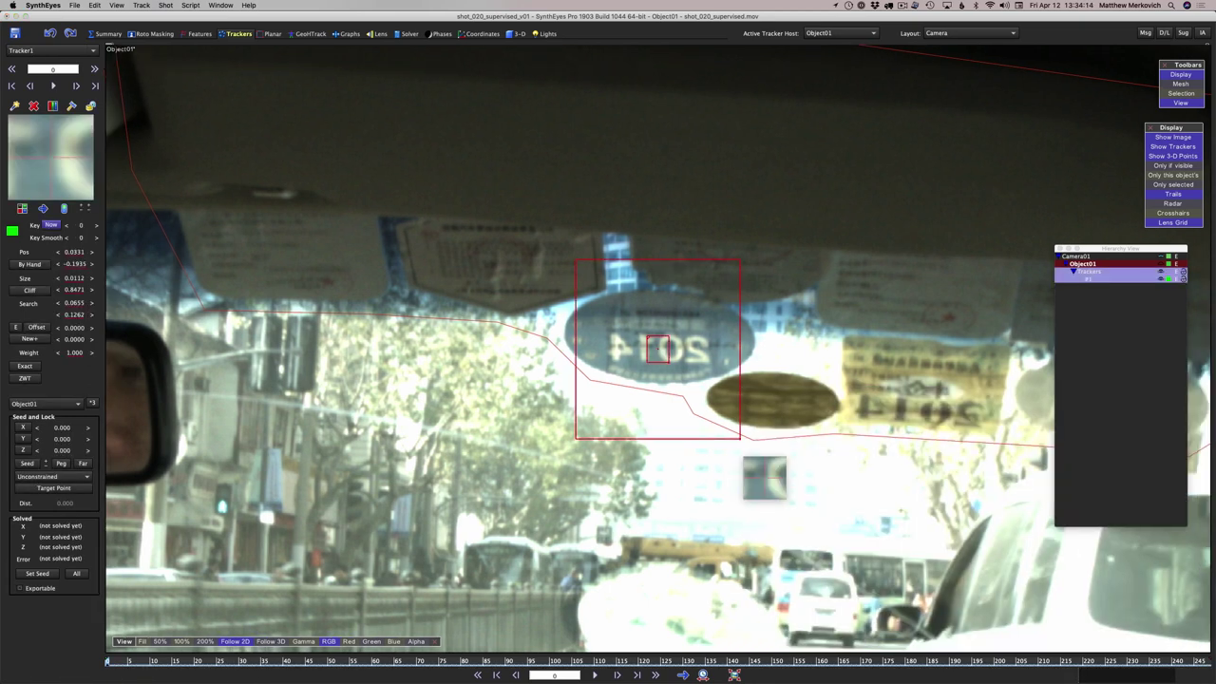
left_click_drag(657, 350, 705, 365)
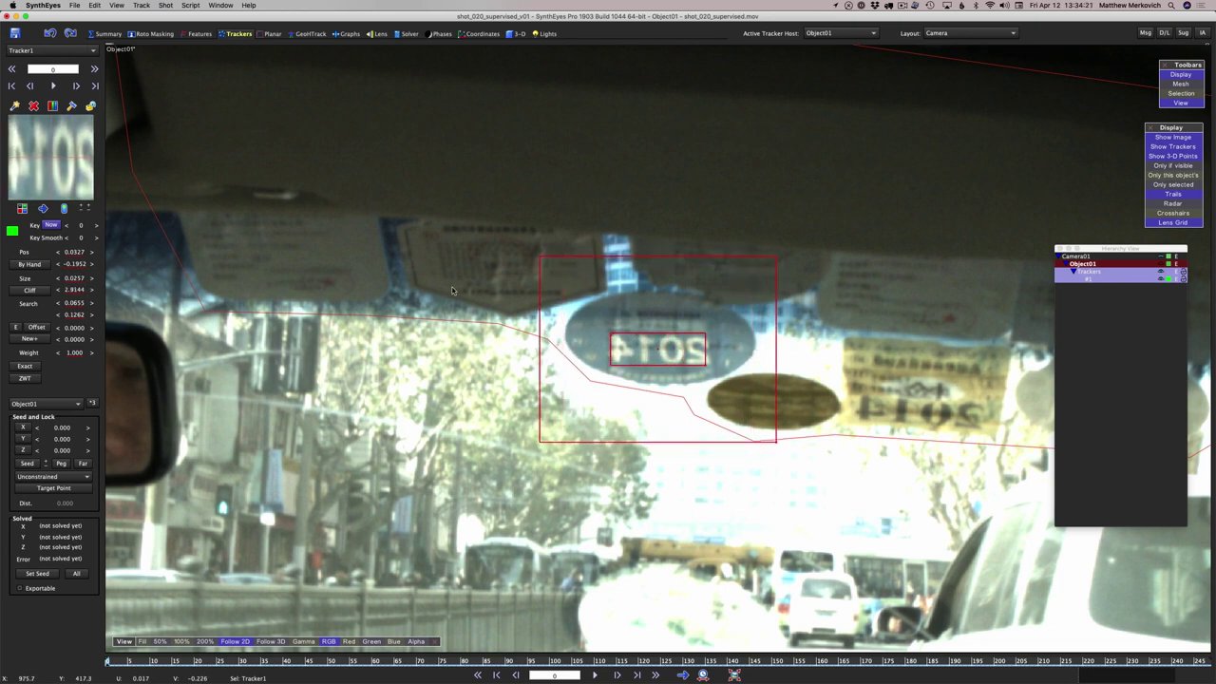
left_click_drag(76, 173, 74, 171)
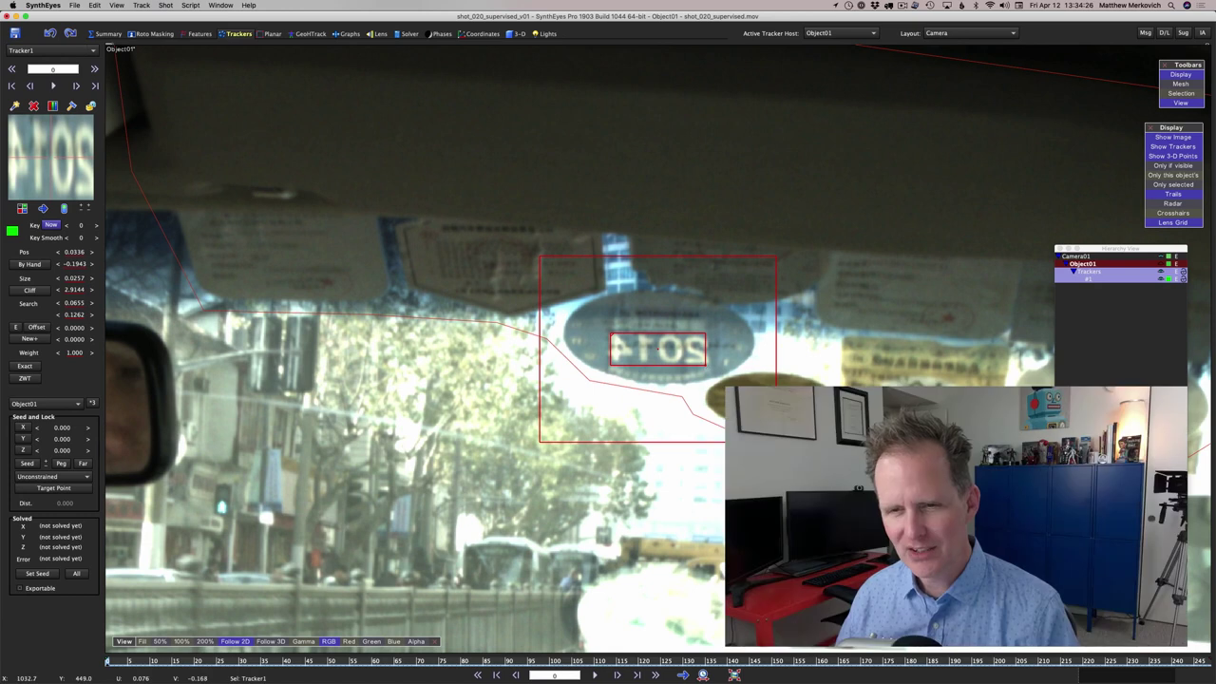
left_click_drag(705, 366, 705, 363)
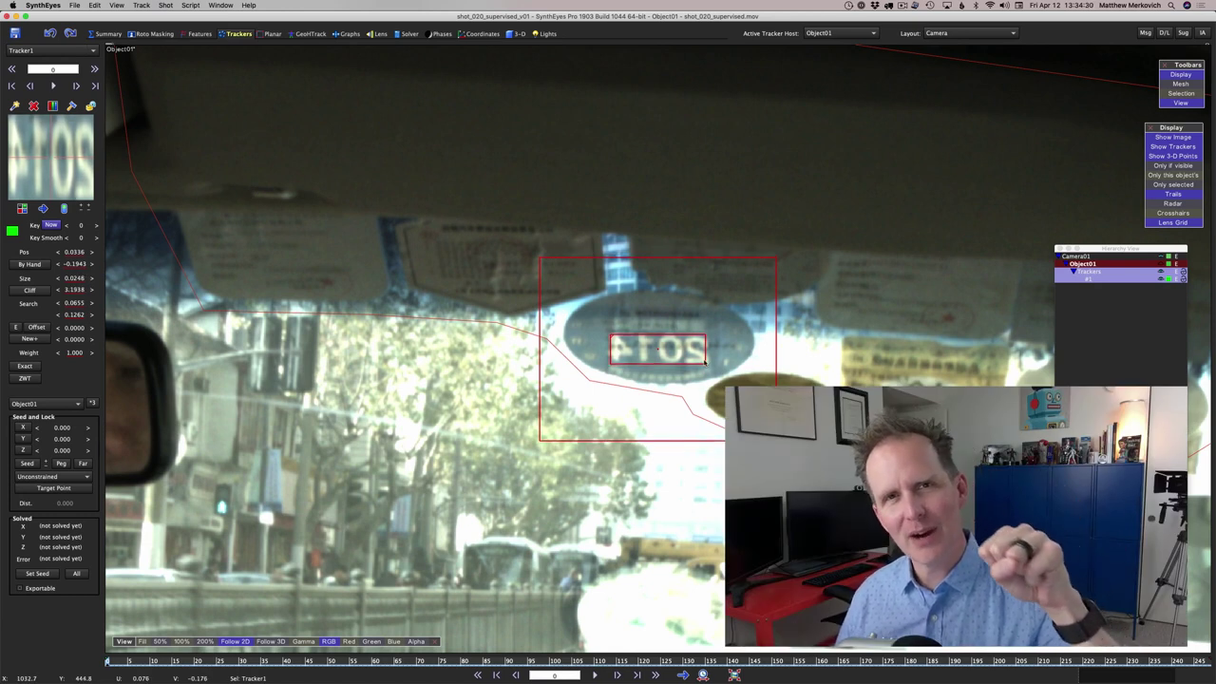
Track the sticker's 2014 forward by playback to about frame 104, and step back to frame 99
key("/")
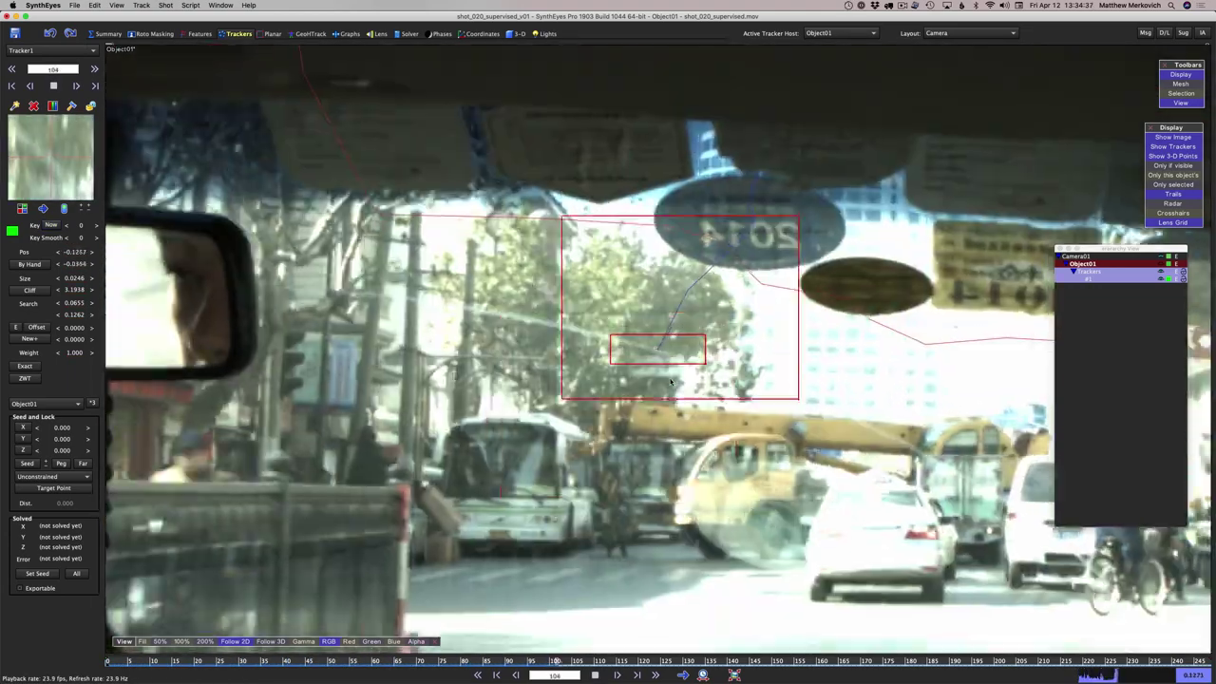
key("s")
key("s")
key("s")
key("s")
key("s")
key("s")
key("s")
key("s")
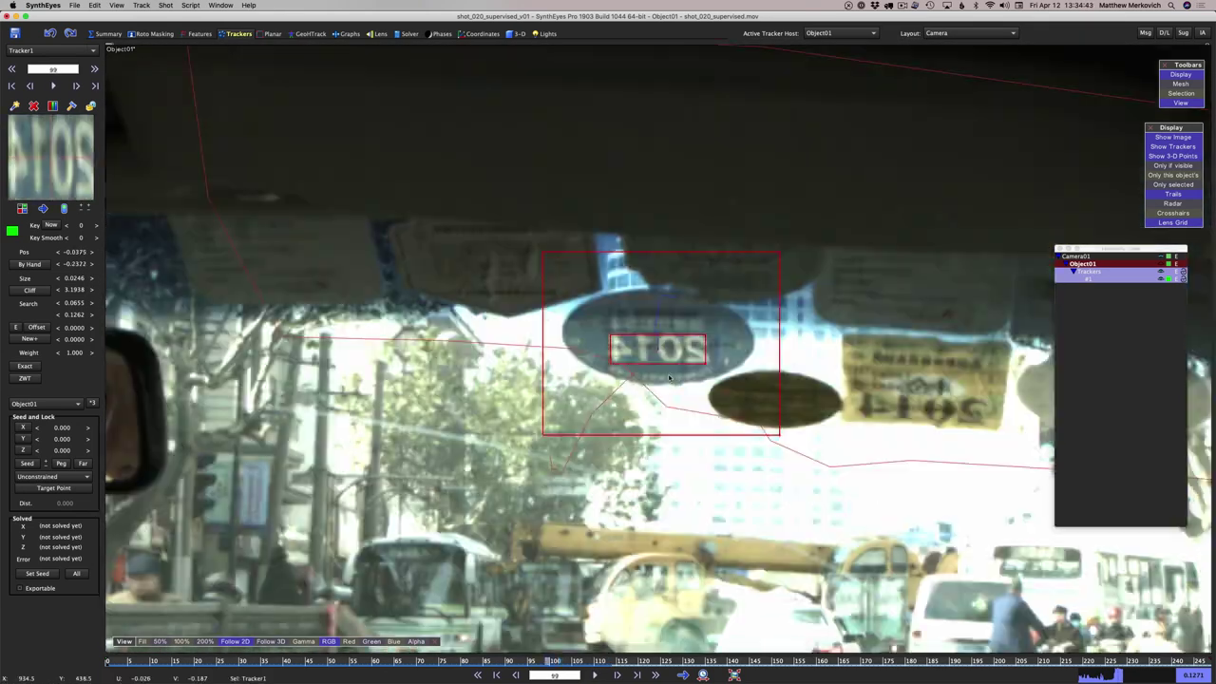
Step the sticker's 2014 tracker between frames 99 and 100 to check its drift, and key its pattern at frame 99
key("d")
key("d")
key("d")
key("d")
key("d")
key("d")
key("d")
key("d")
key("d")
key("d")
key("d")
key("d")
key("d")
key("d")
key("d")
key("d")
key("d")
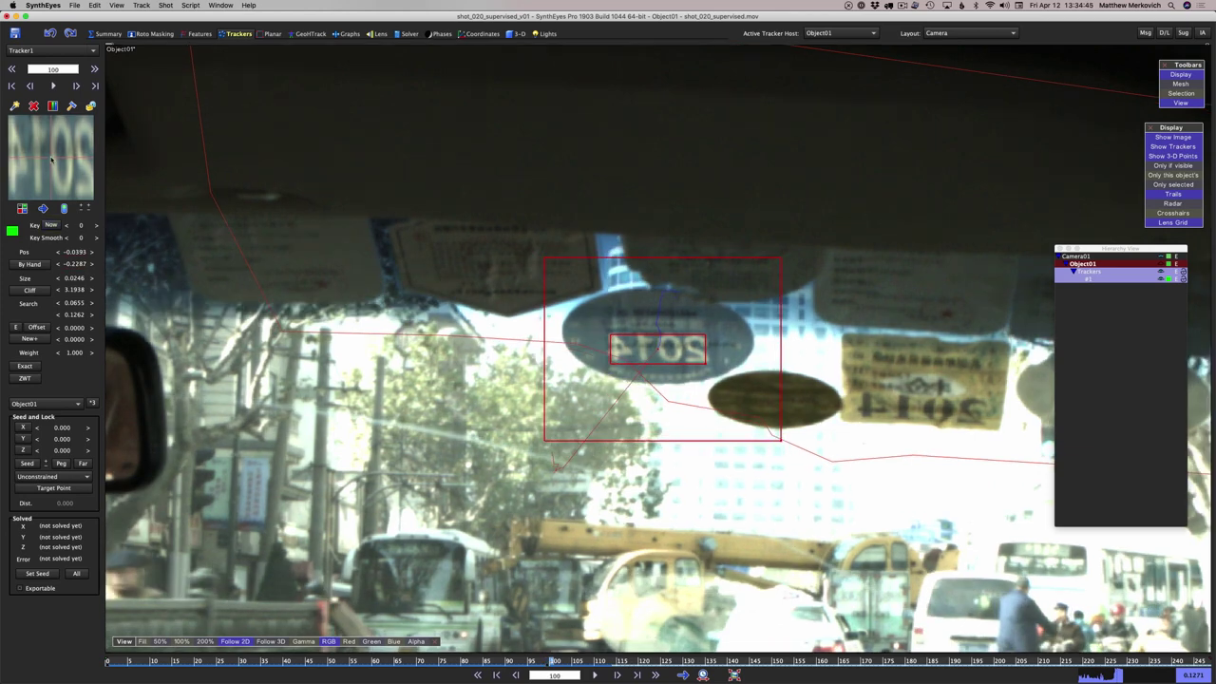
key("backslash")
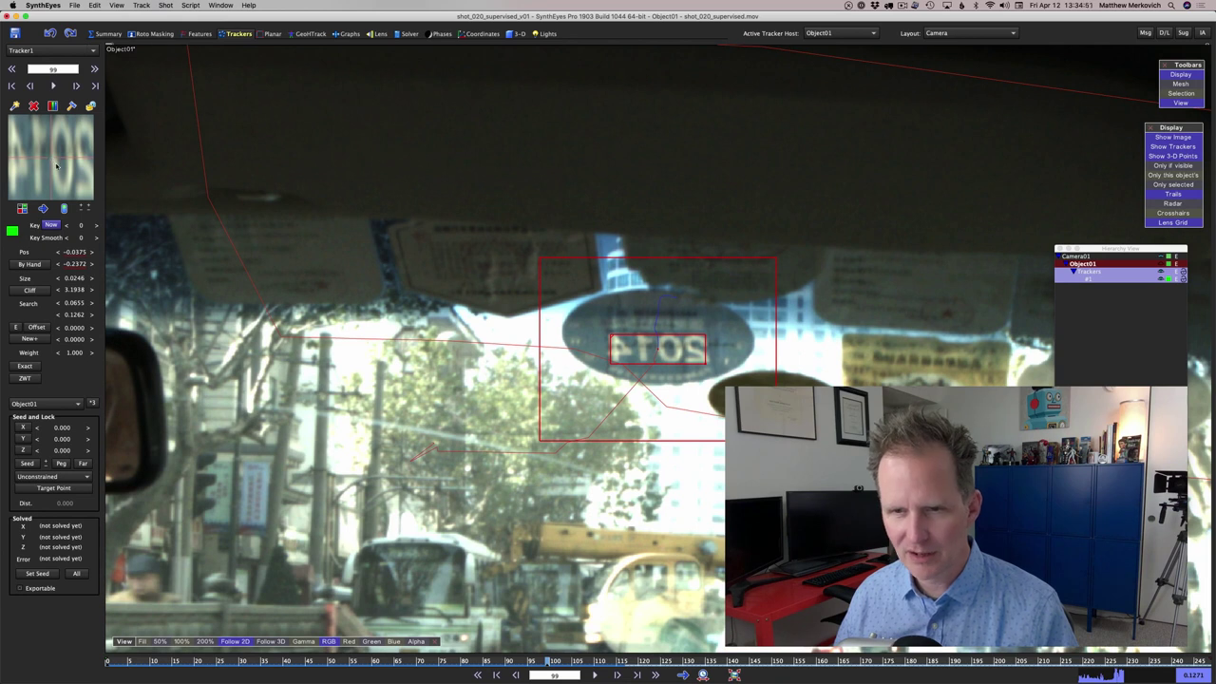
Track the sticker's 2014 forward from frame 99 to the end of the shot at frame 248
key("d")
key("d")
key("d")
key("d")
key("d")
key("d")
key("d")
key("d")
key("d")
key("d")
key("d")
key("d")
key("d")
key("d")
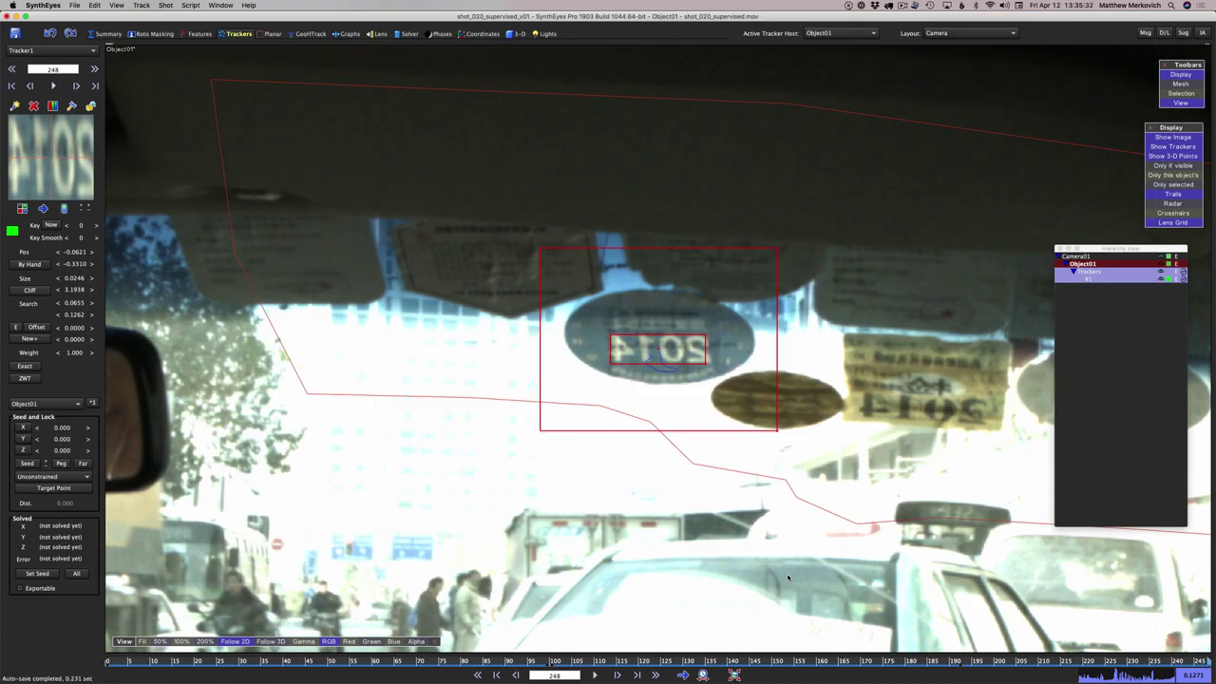
Delete the 2014 tracker and open the image preparation setup at frame 0, clear of the stickers
key("Delete")
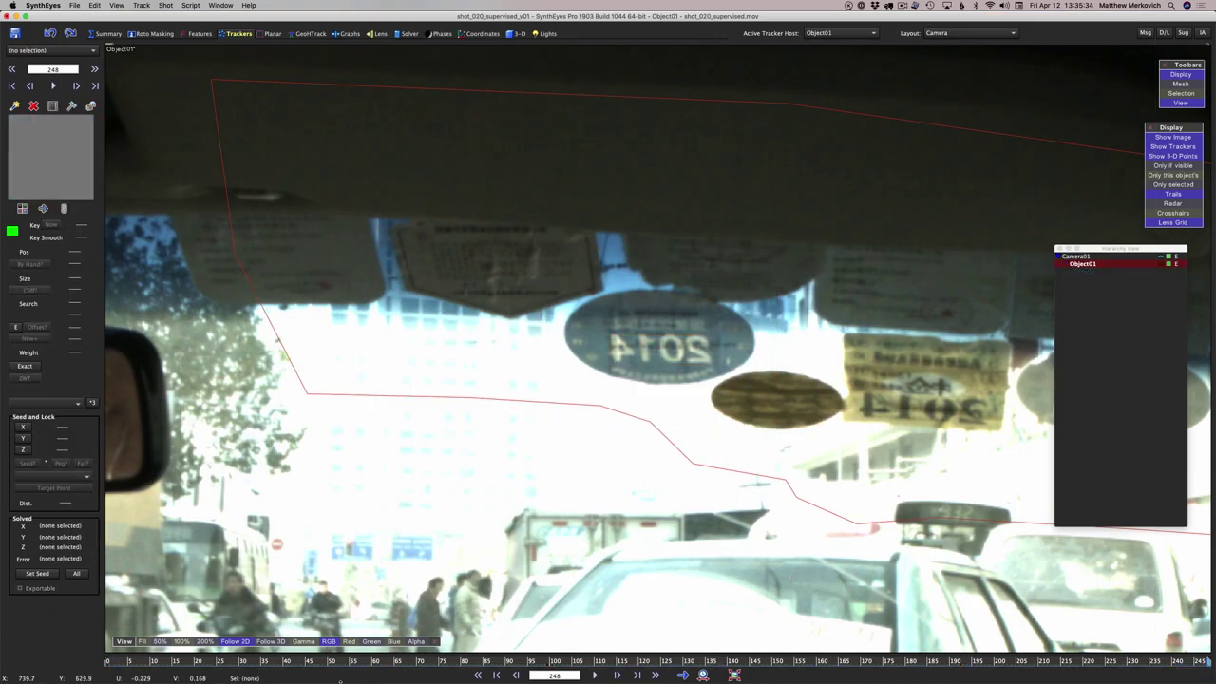
key("p")
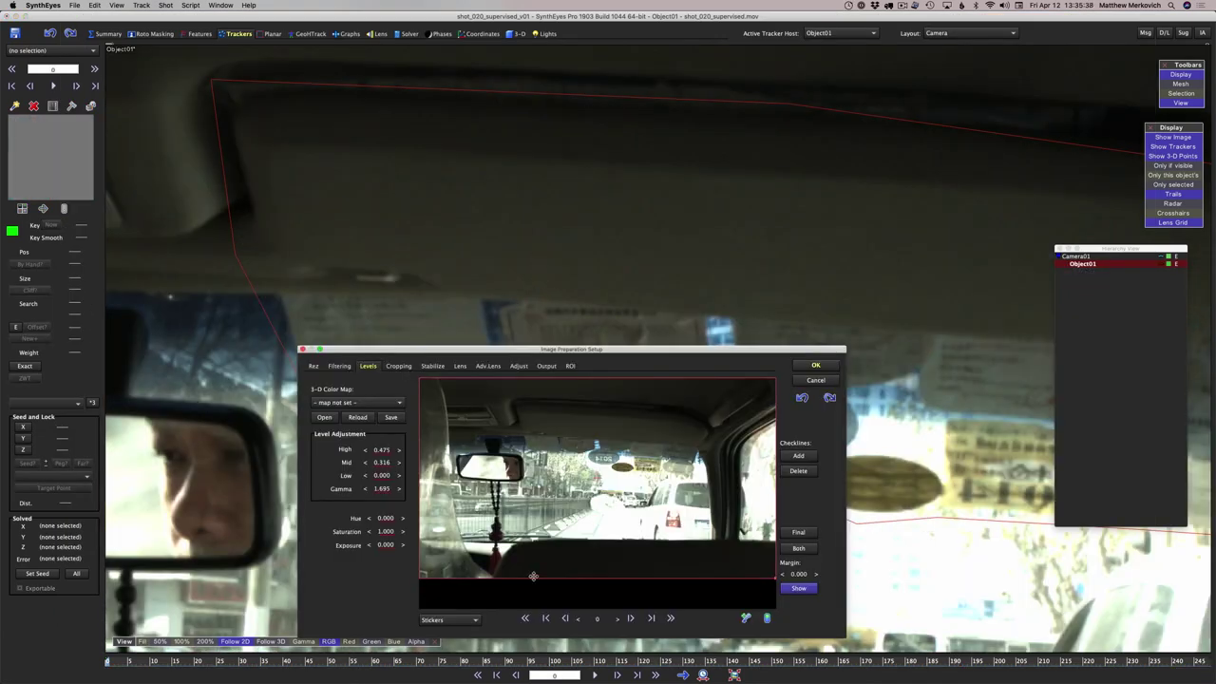
left_click(449, 620)
left_click_drag(747, 347, 803, 34)
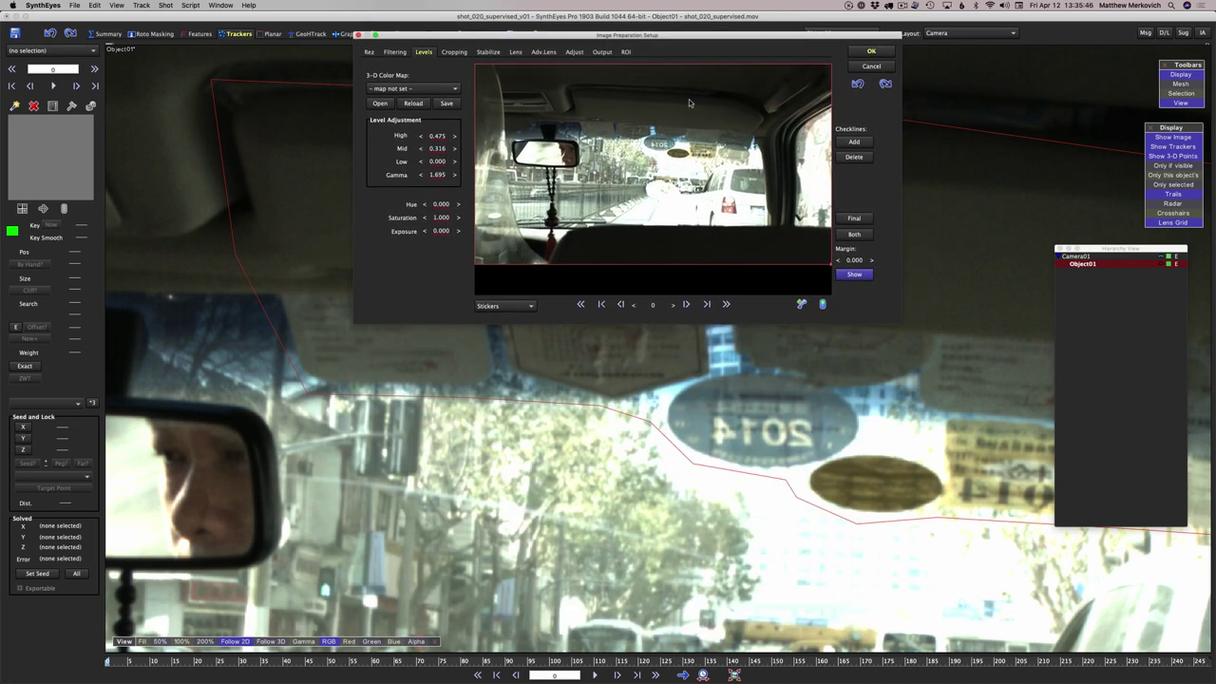
Create a new image preset named Stickers that affects only the color-related and blur-related elements
left_click(499, 308)
left_click(506, 278)
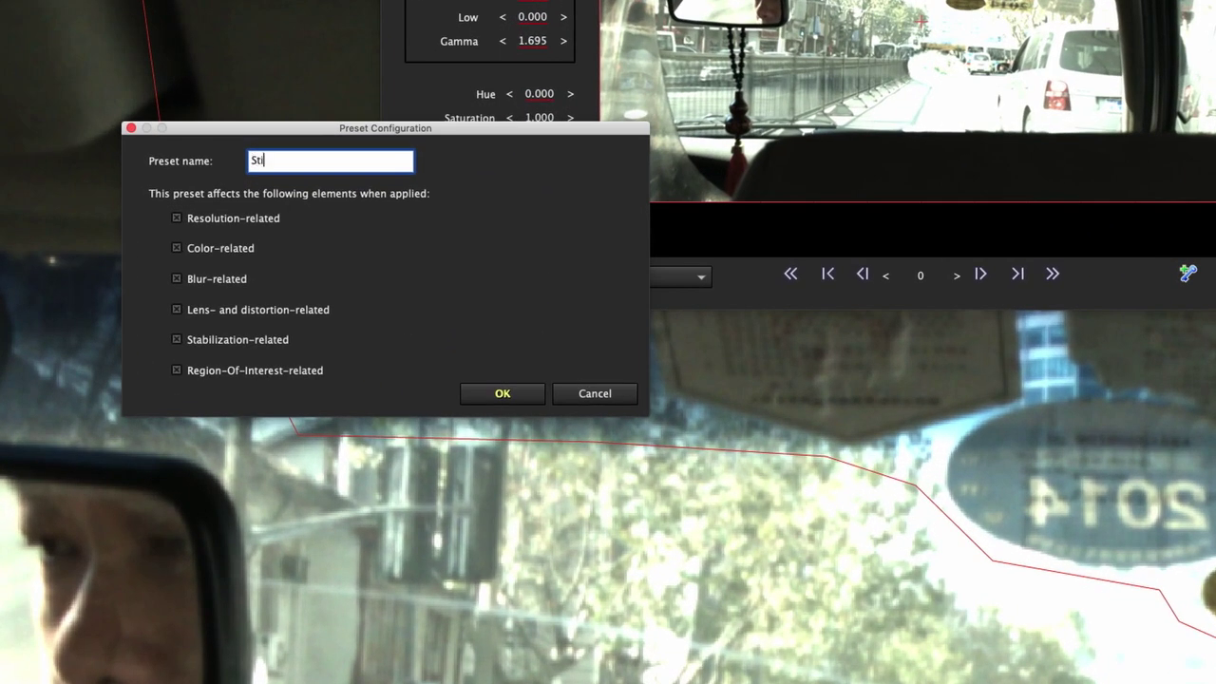
type("Stickers")
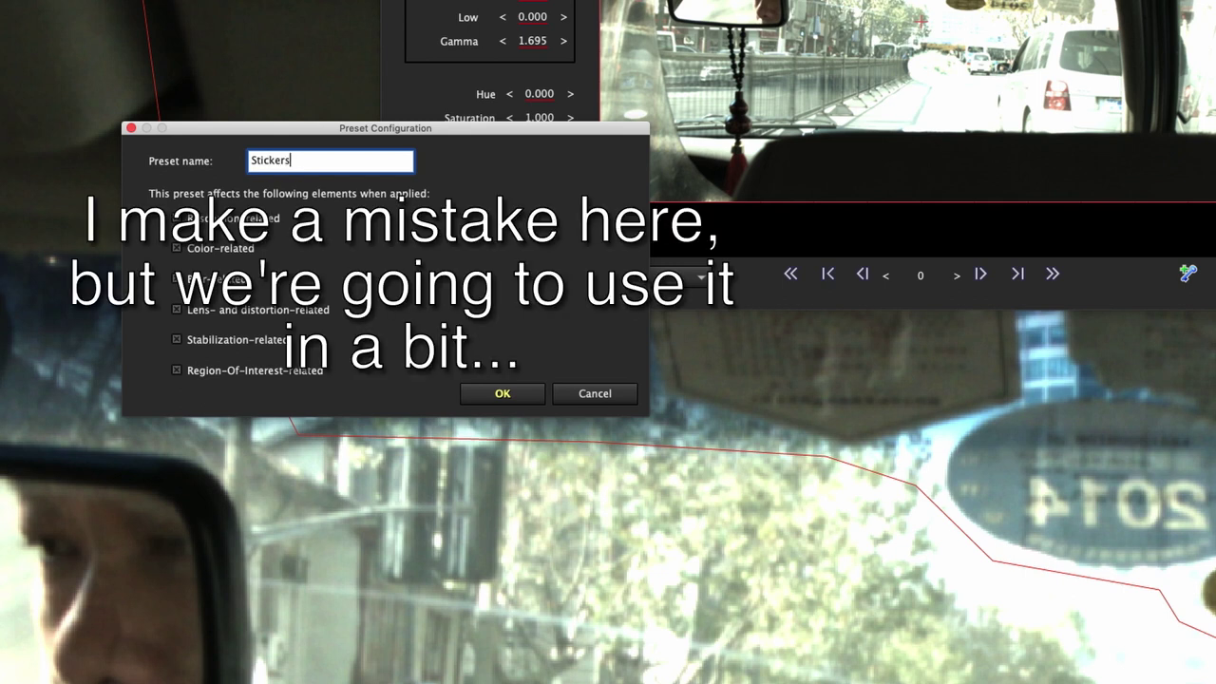
left_click(227, 217)
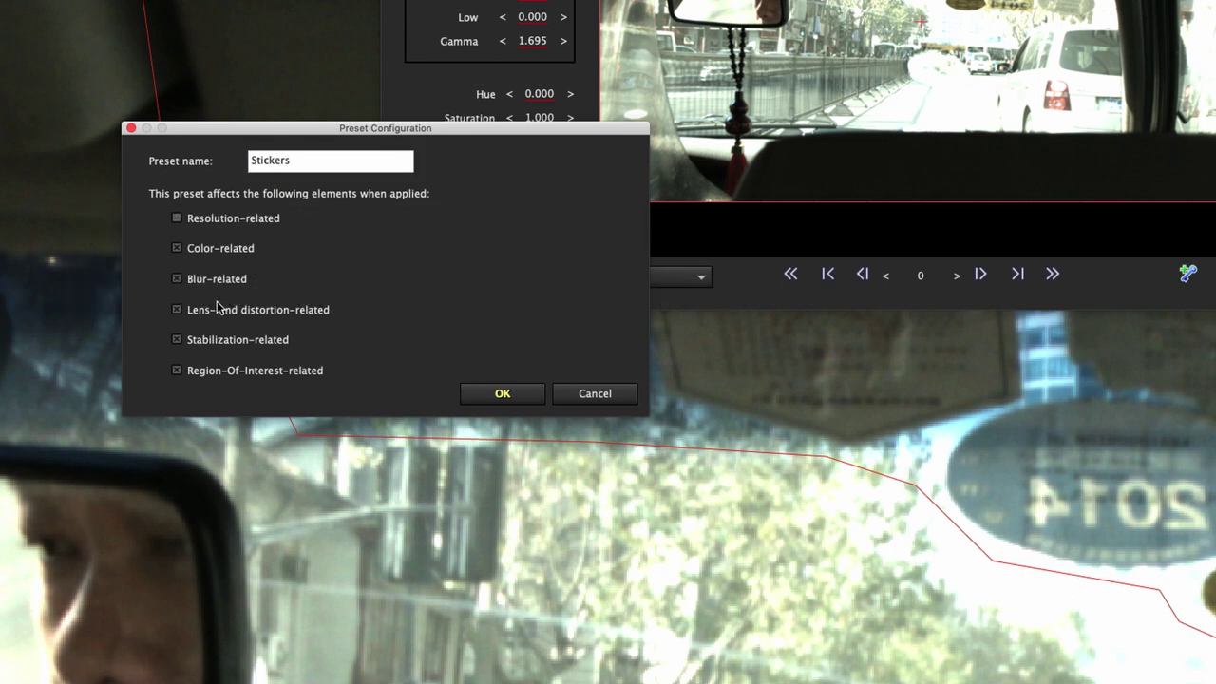
left_click(218, 305)
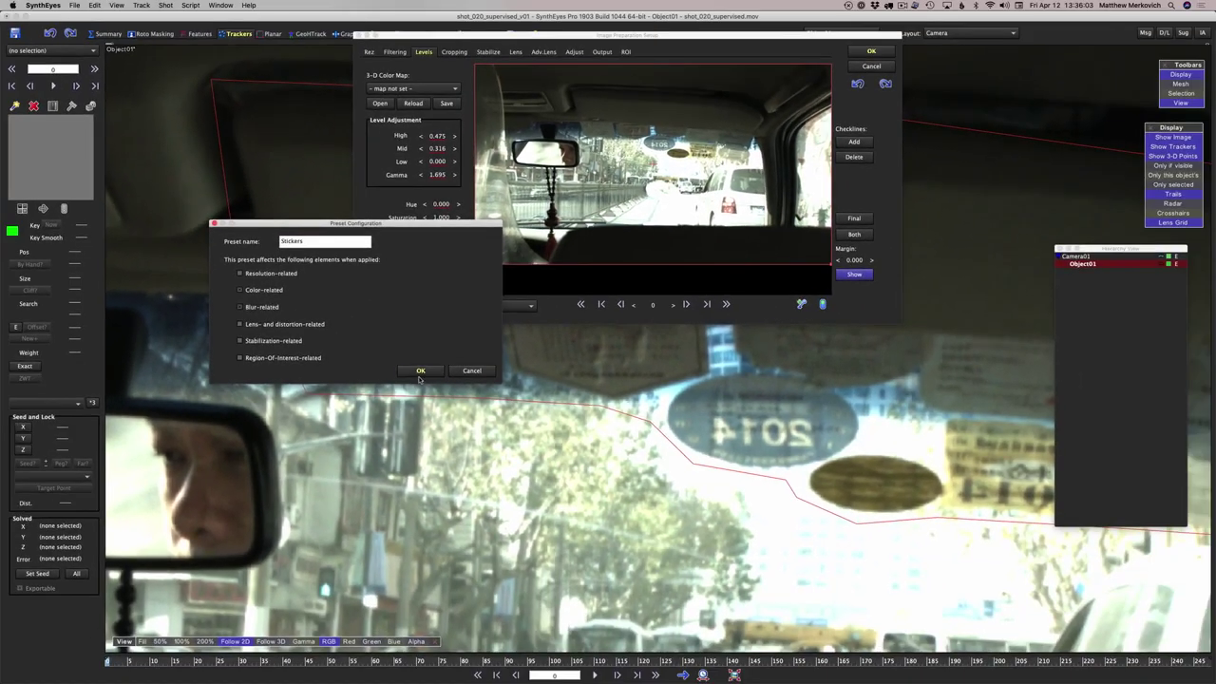
left_click(503, 393)
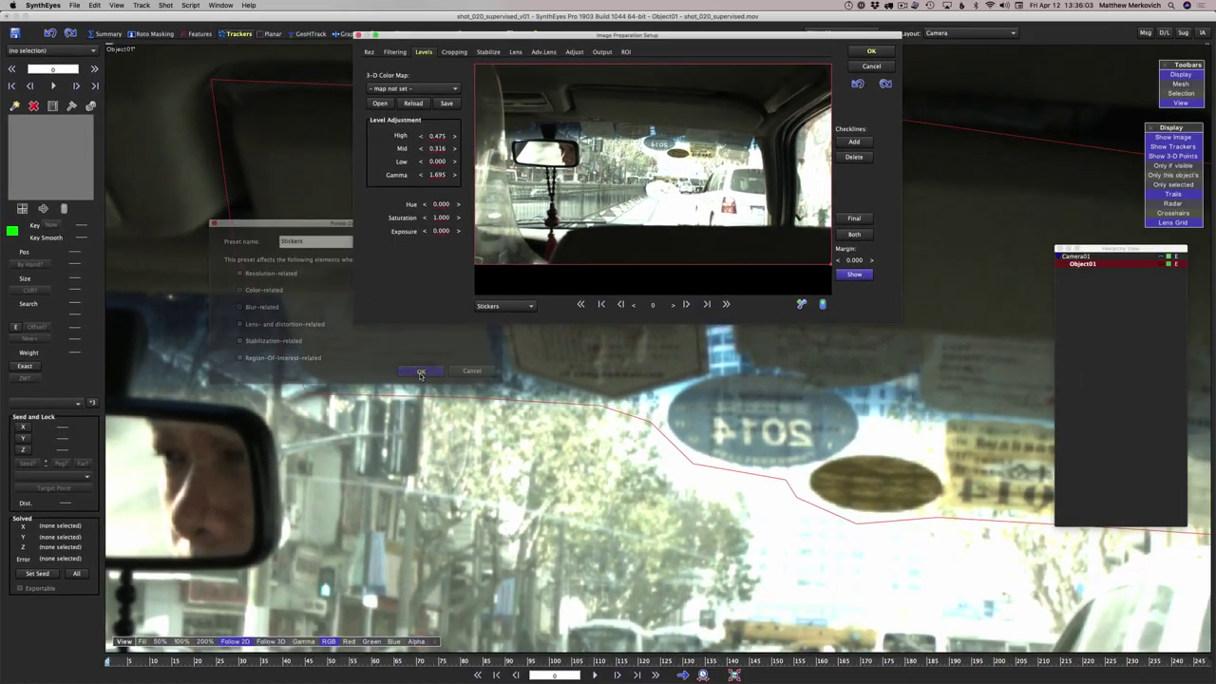
Set the image preparation's Hi-Pass filter to about 9.4 for the Stickers preset
left_click(500, 306)
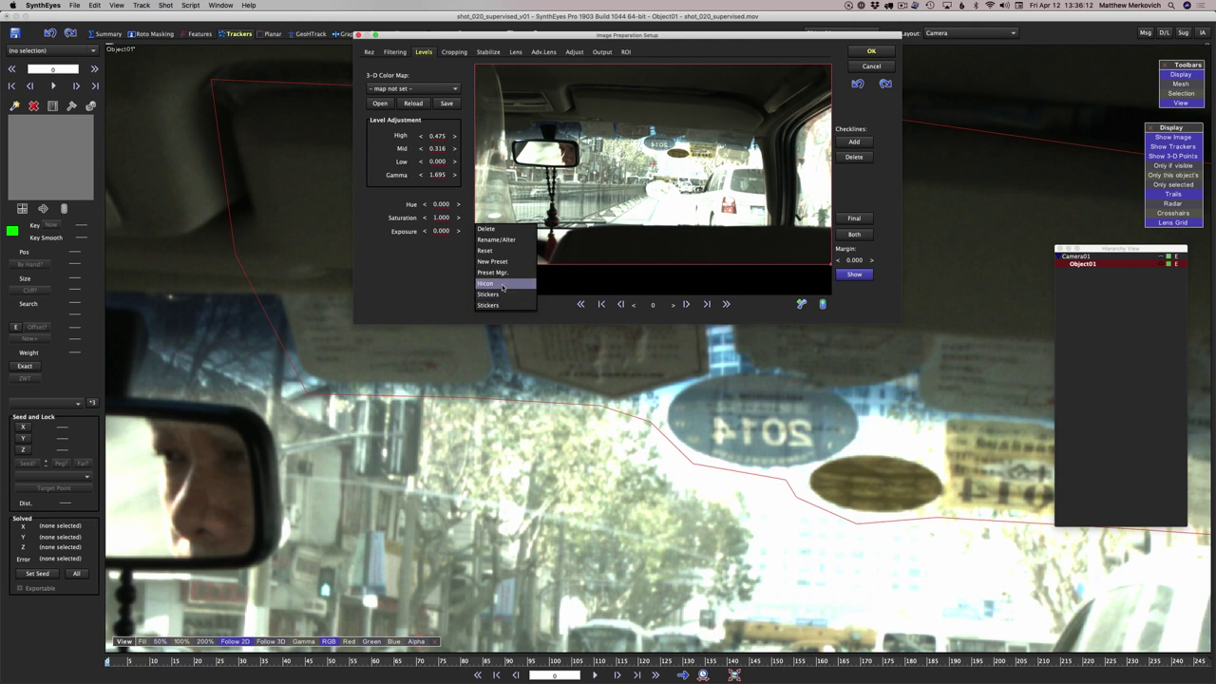
left_click(394, 52)
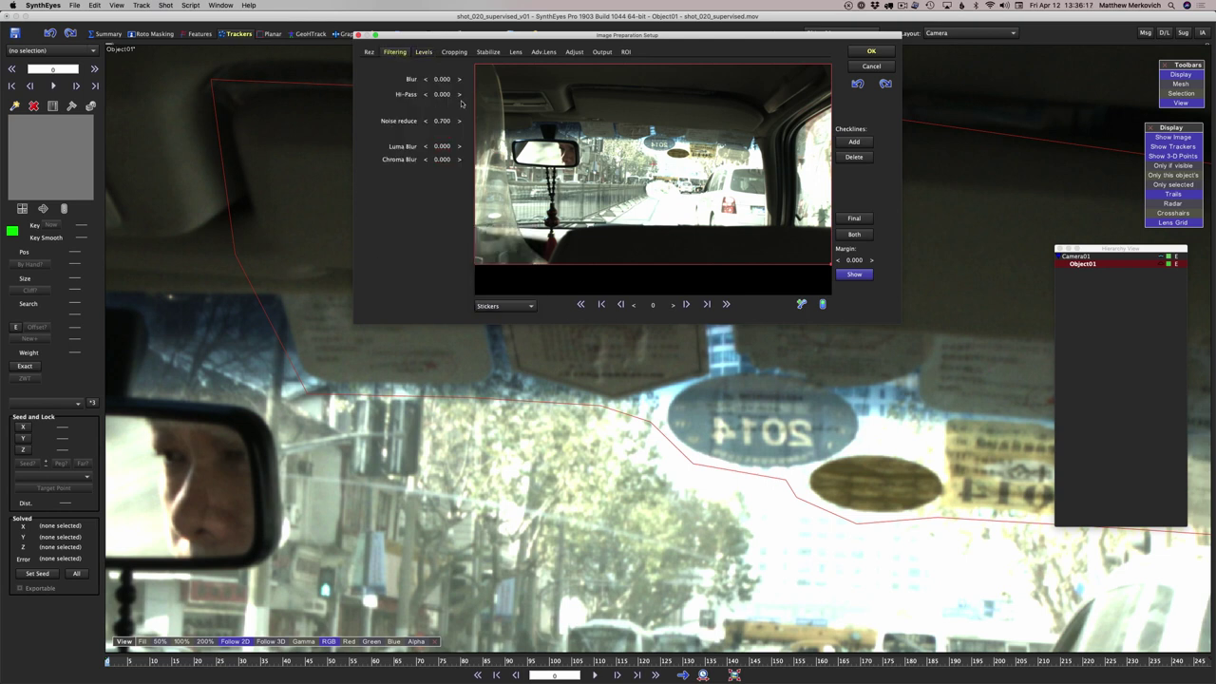
left_click_drag(442, 94, 448, 94)
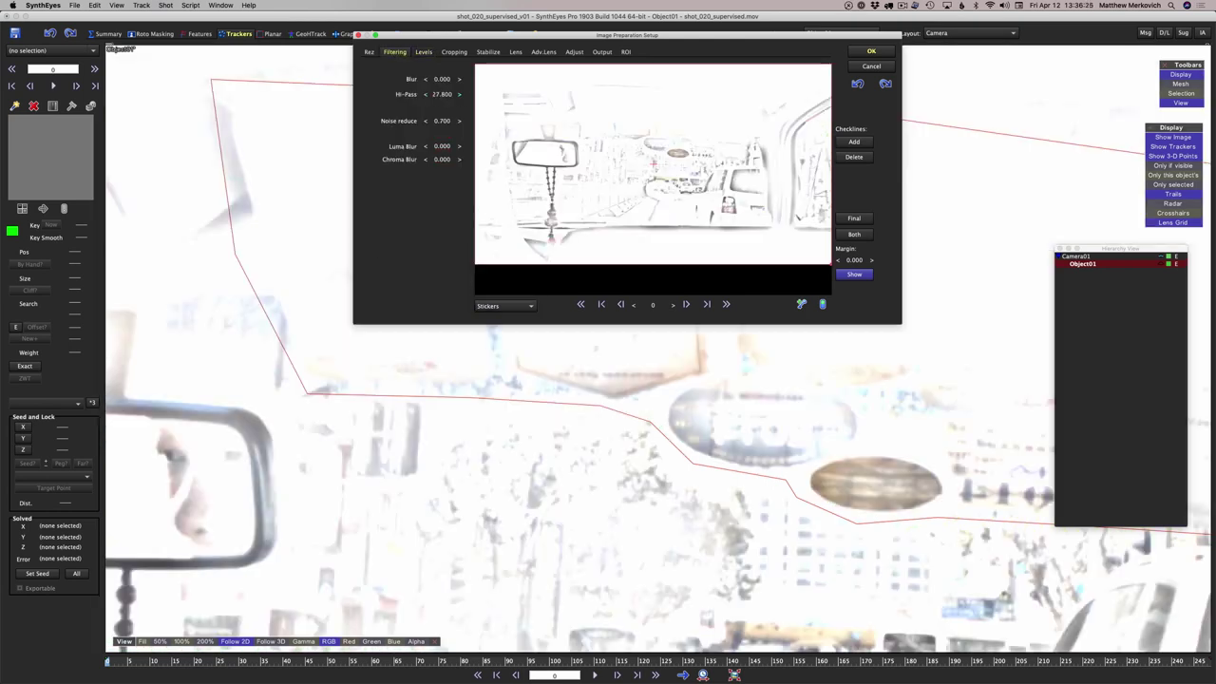
left_click_drag(449, 94, 443, 95)
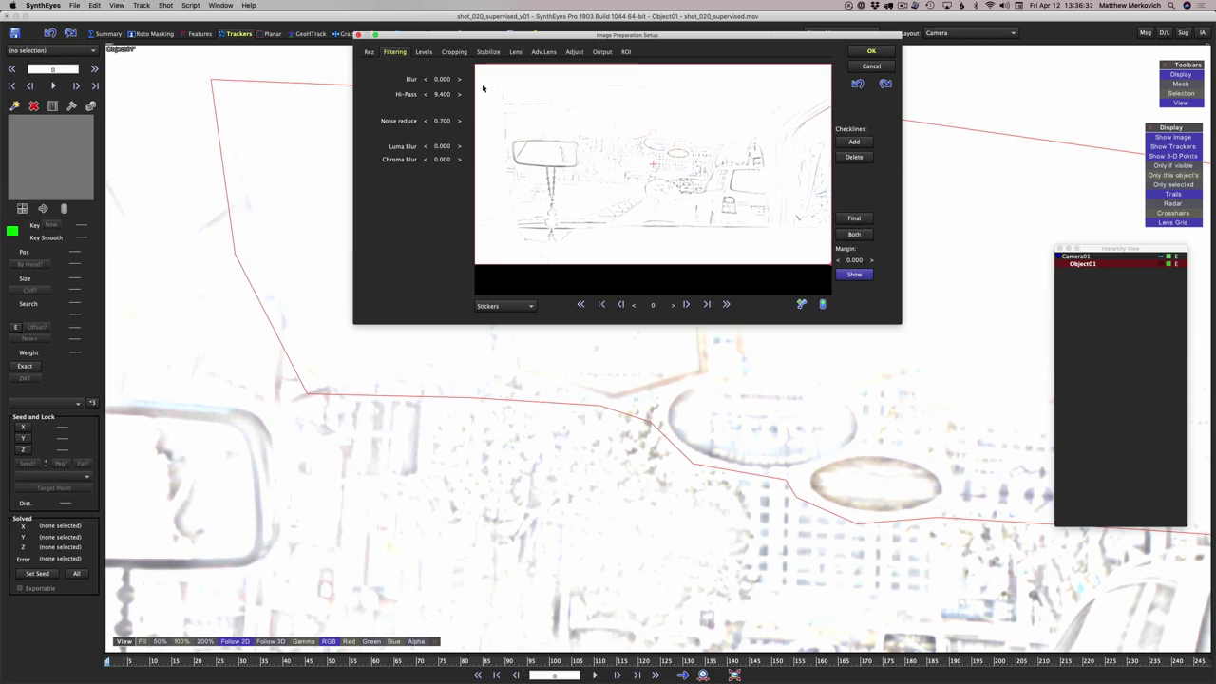
Set the level adjustment's High to 0.540 and Gamma to 3.125, and apply the image preparation, flushing the cached frames
left_click(424, 53)
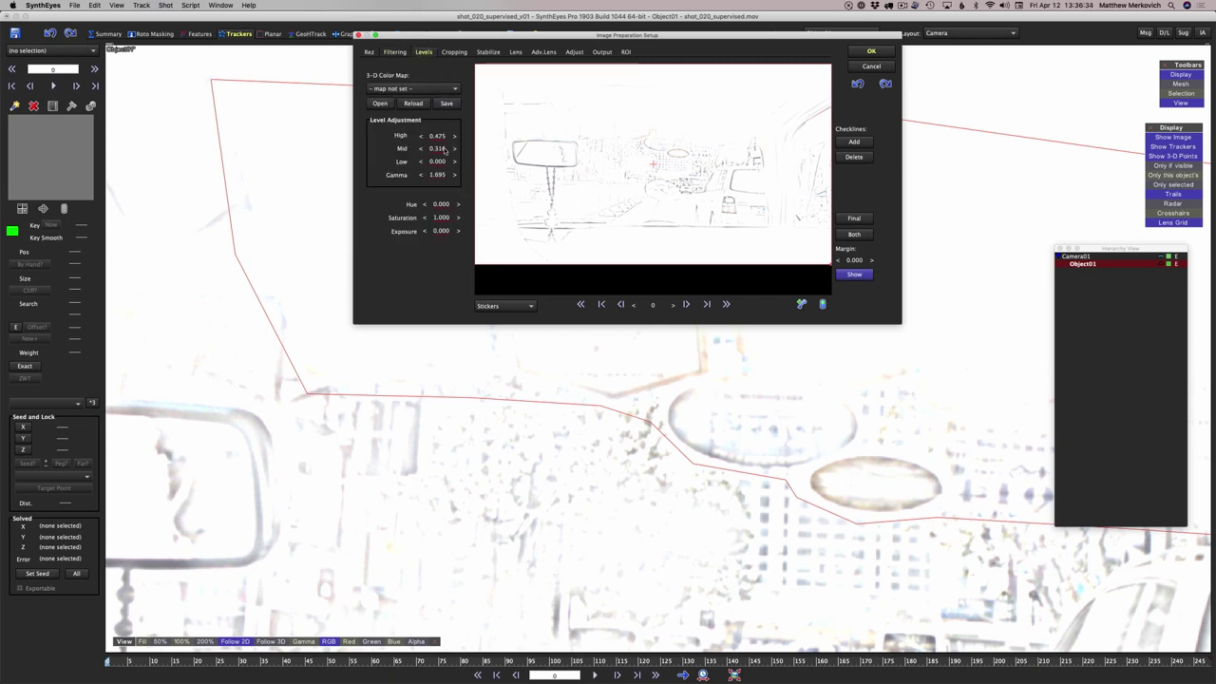
left_click_drag(437, 136, 444, 136)
left_click_drag(653, 163, 653, 163)
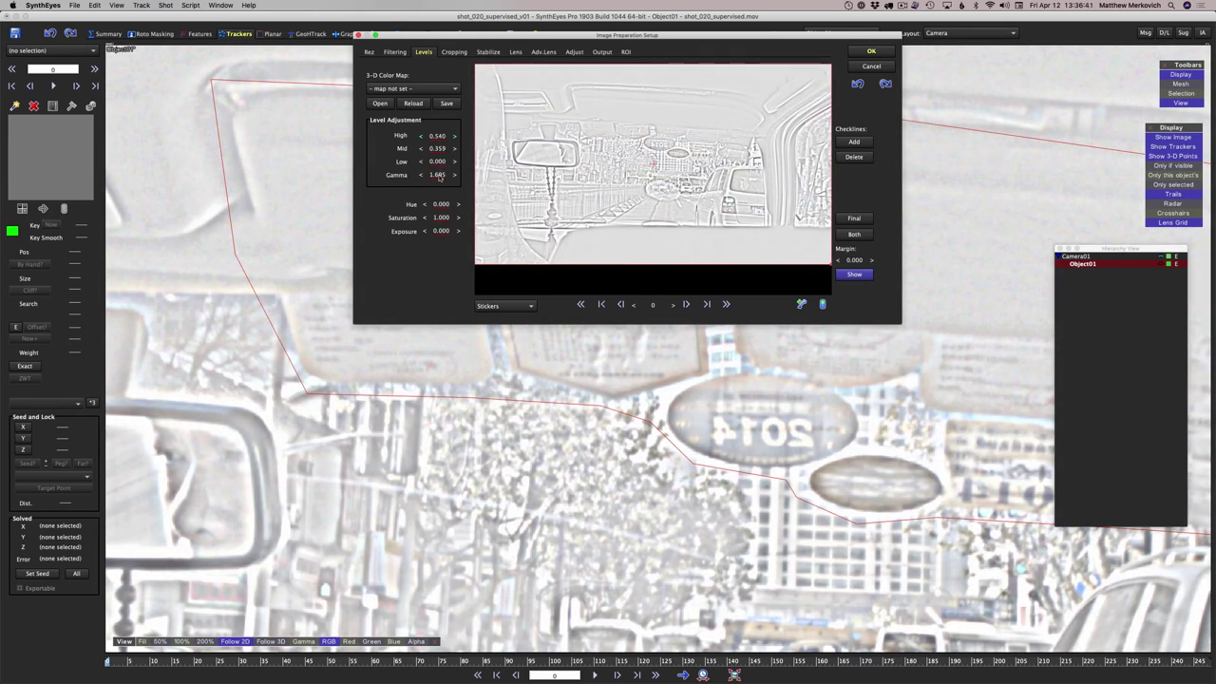
left_click_drag(437, 175, 475, 175)
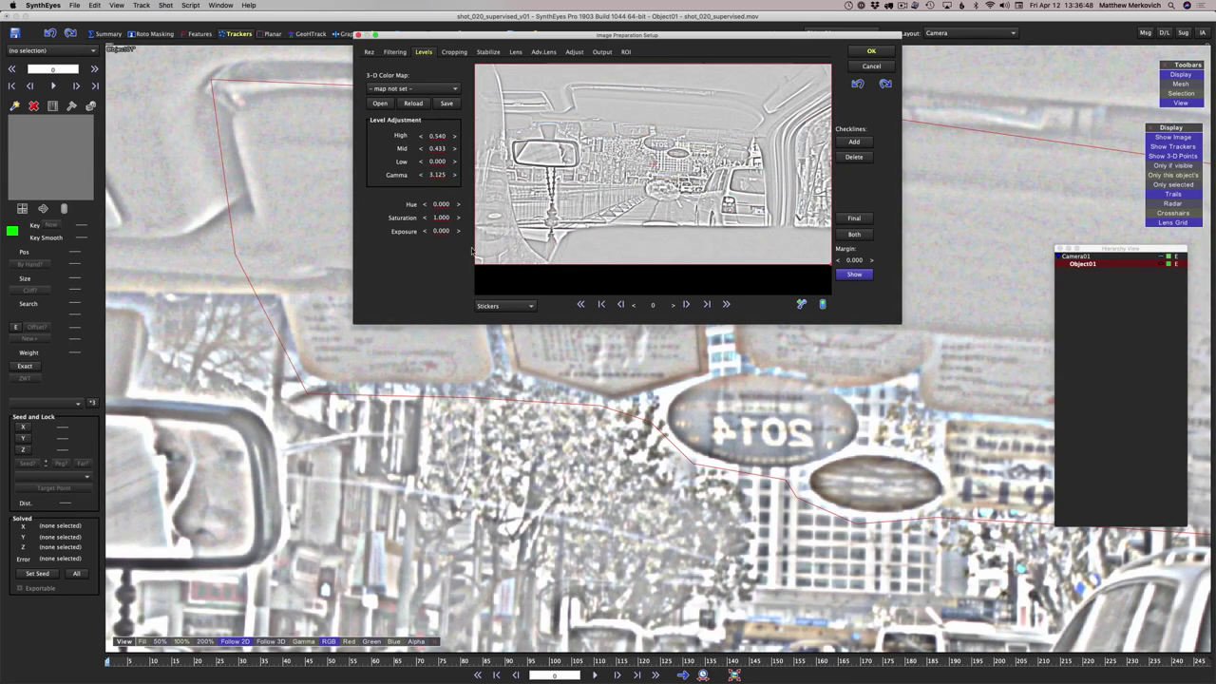
key("Return")
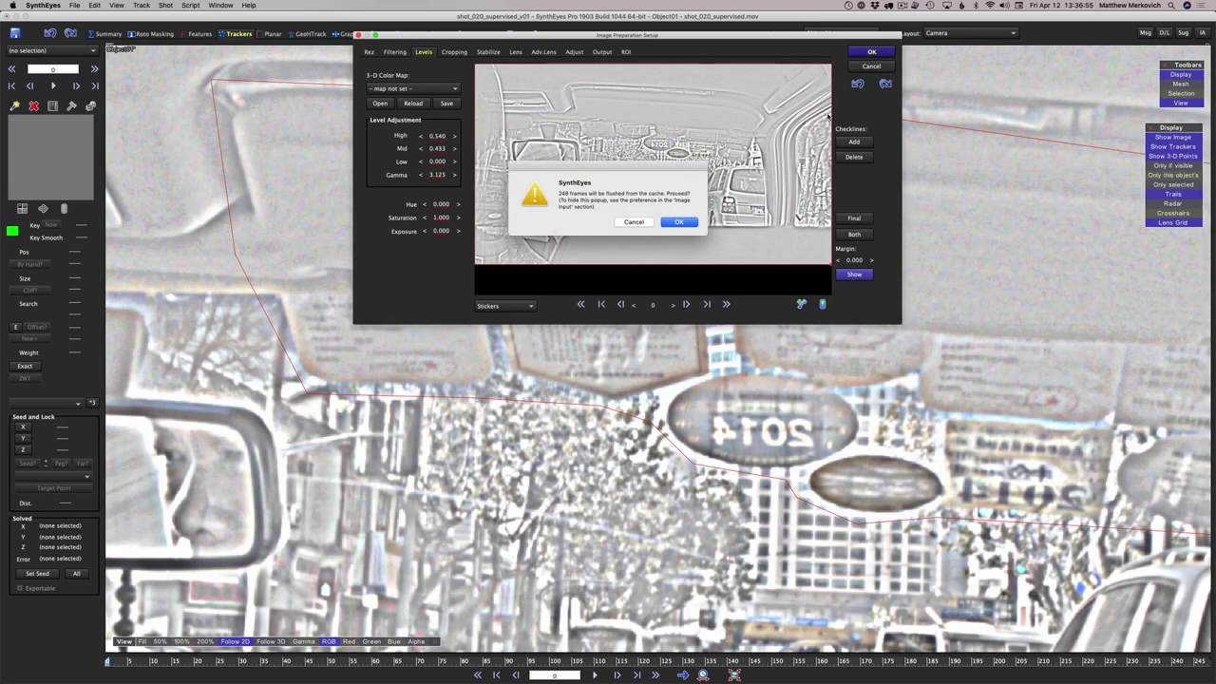
left_click(679, 221)
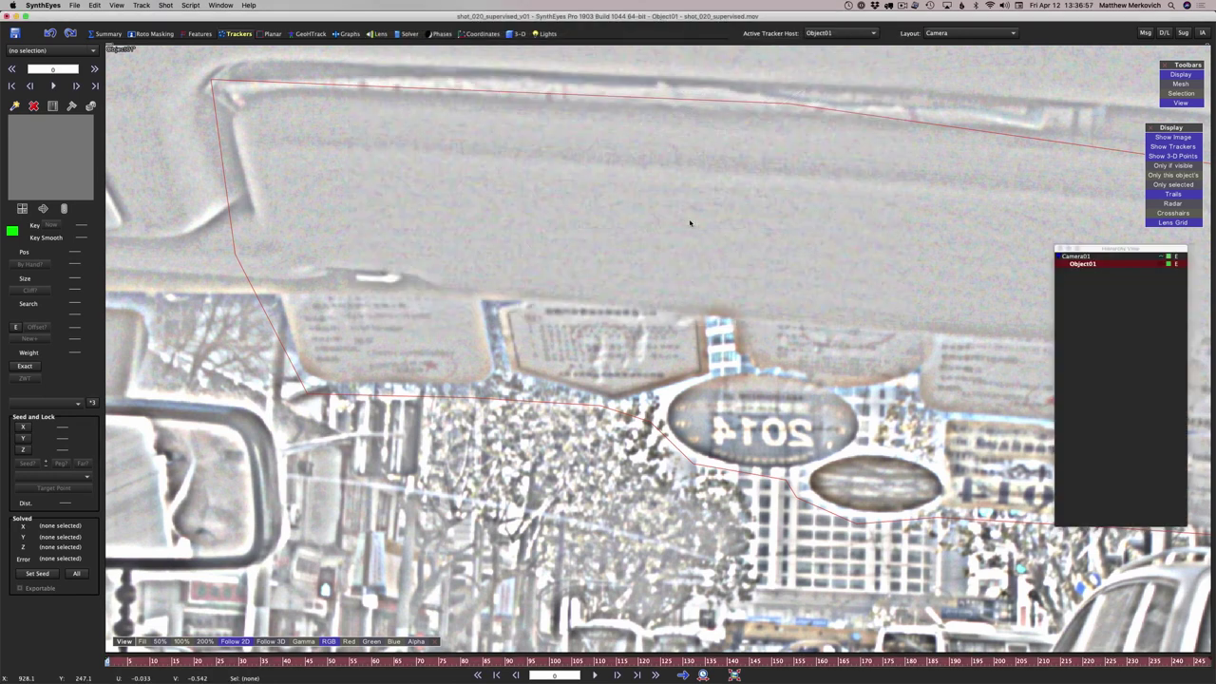
Place a tracker on the oval sticker's 2014 at frame 0 and track it forward by playback to frame 248
scroll(670, 325, "down", 5)
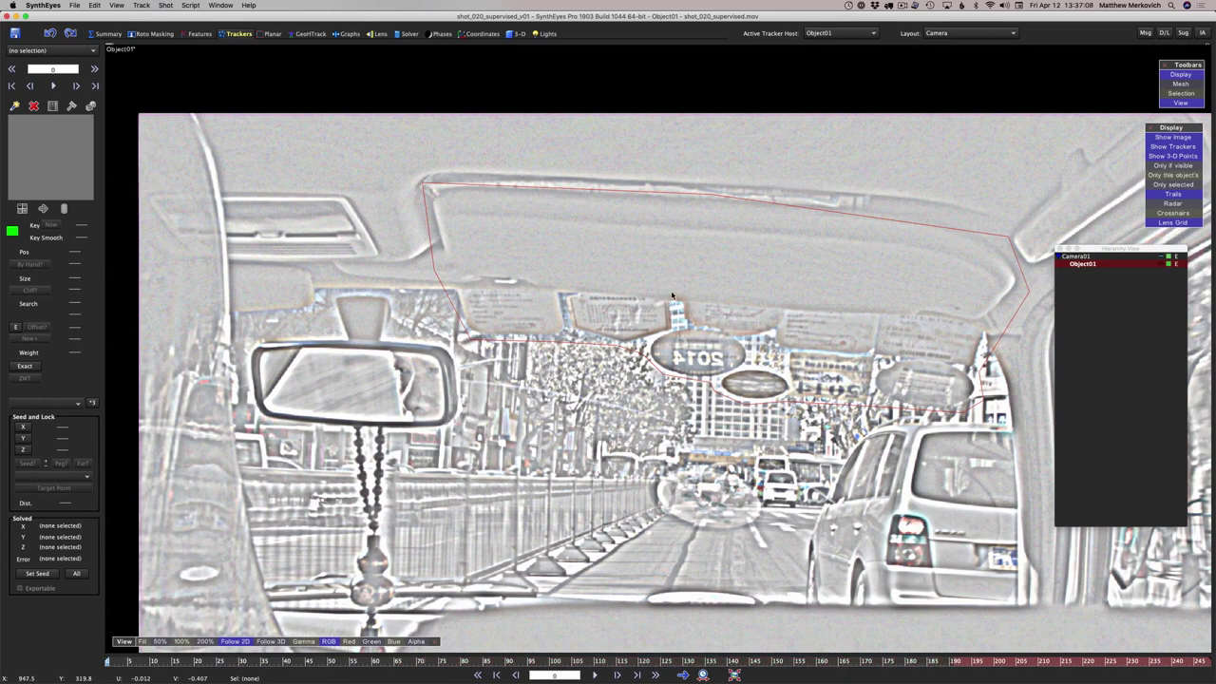
left_click(700, 362)
left_click_drag(699, 361, 707, 366)
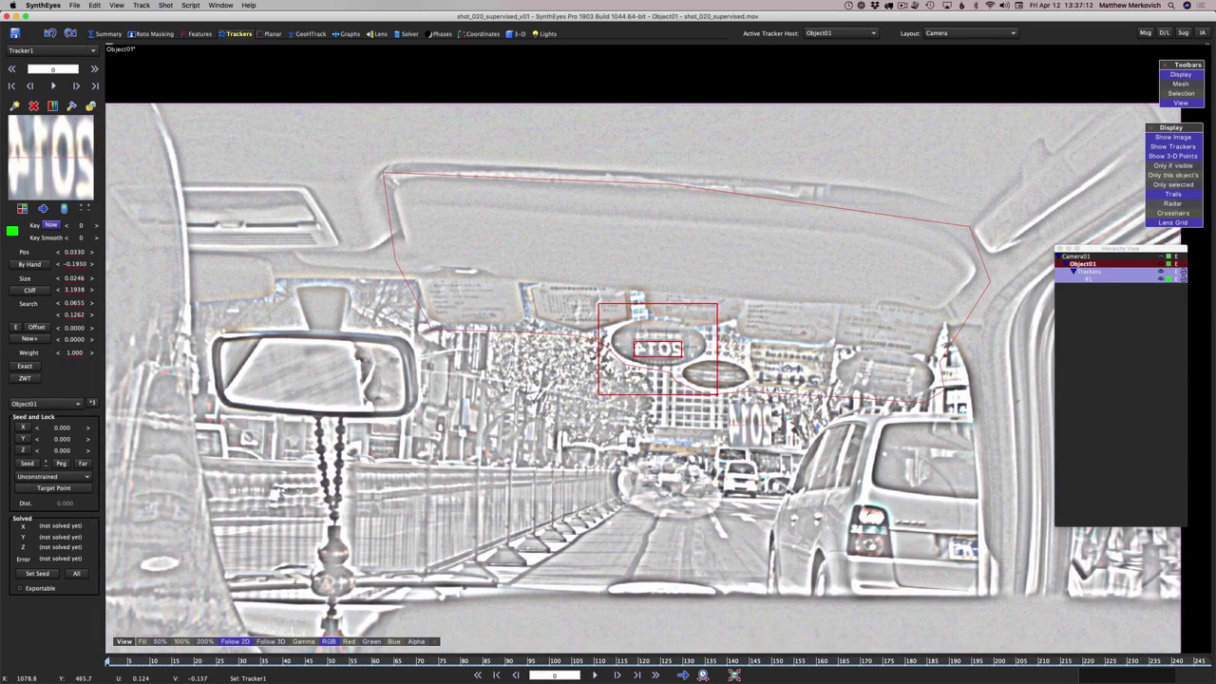
key("space")
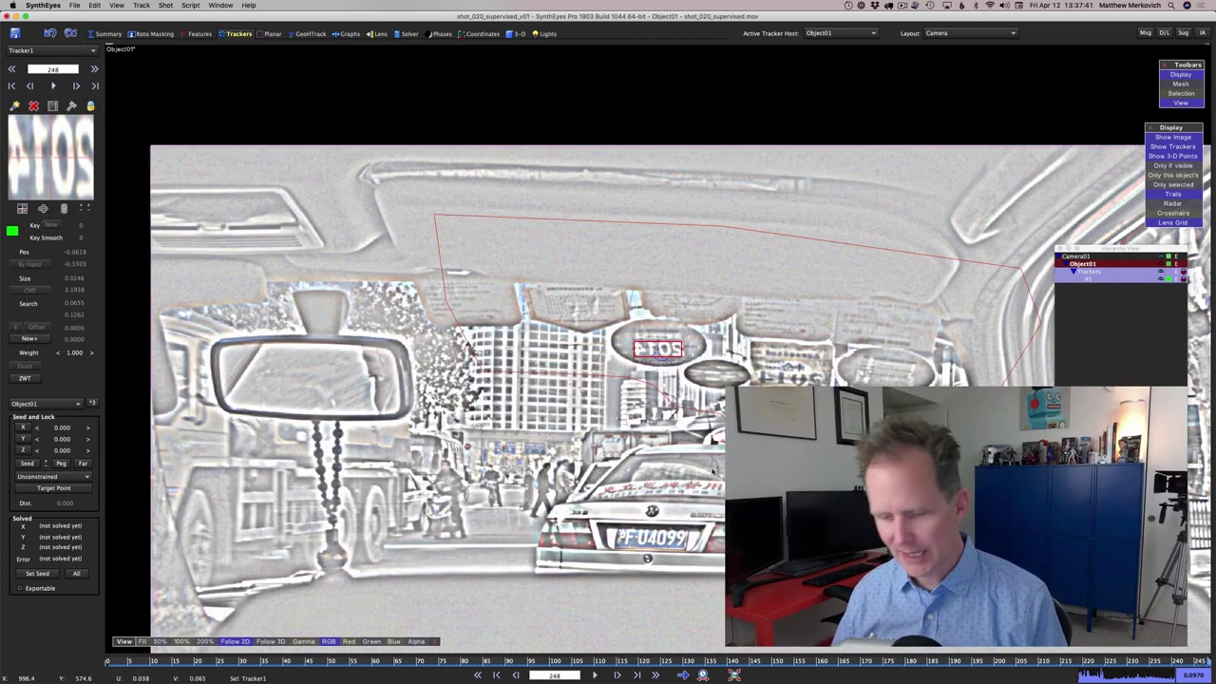
Rename the high-pass image preset as Stickers Hi-Pass
key("p")
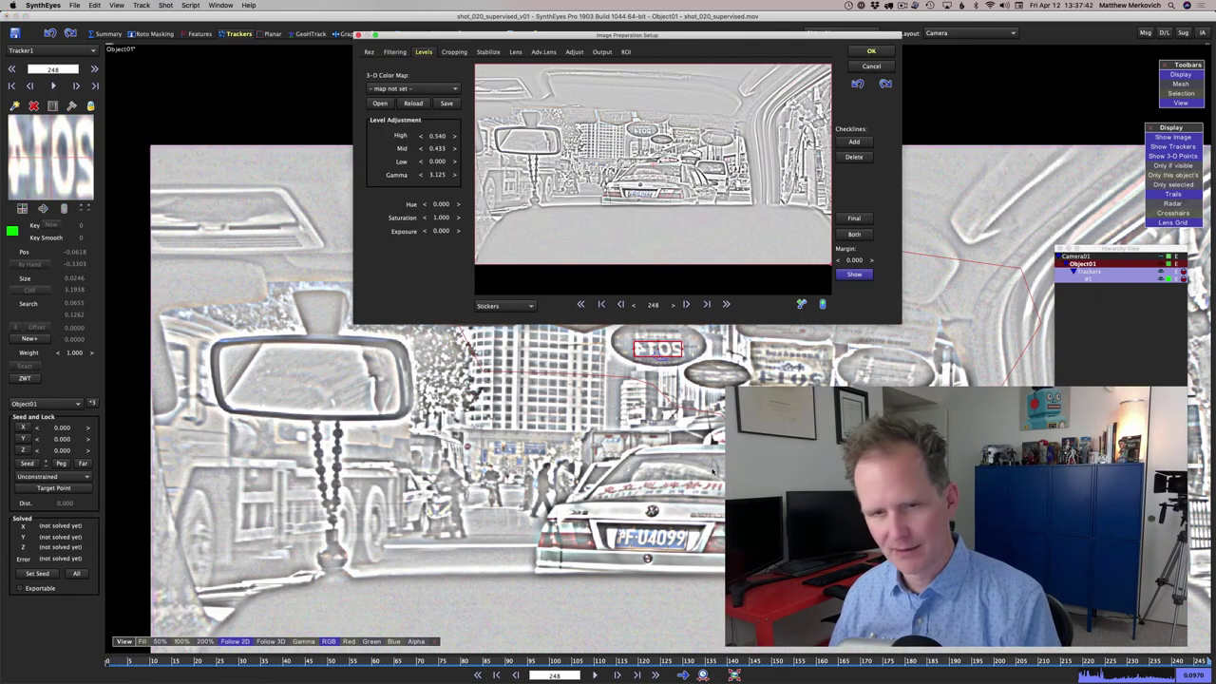
left_click(510, 306)
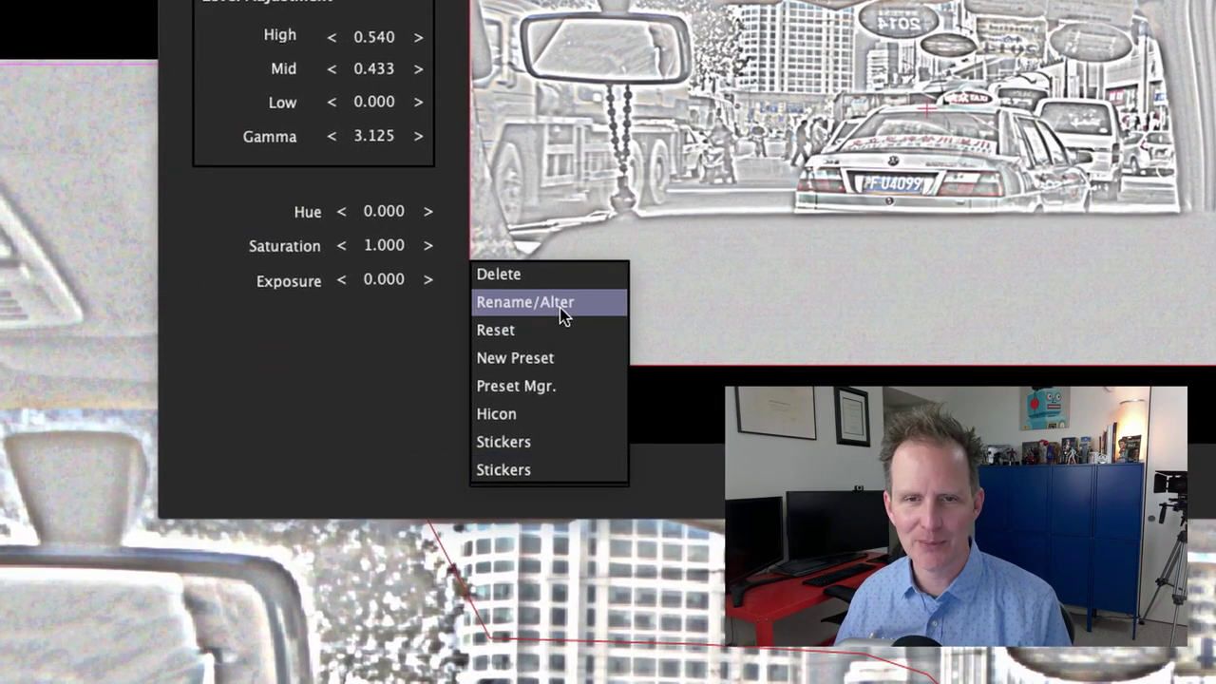
left_click(554, 299)
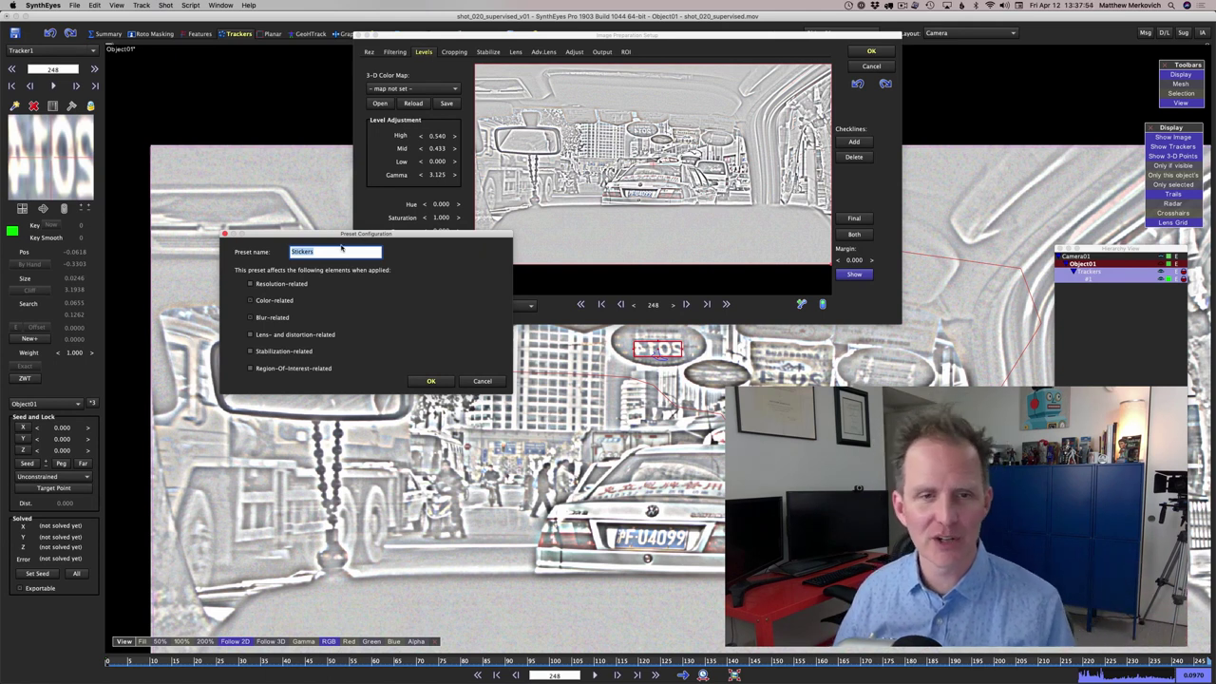
key("Right")
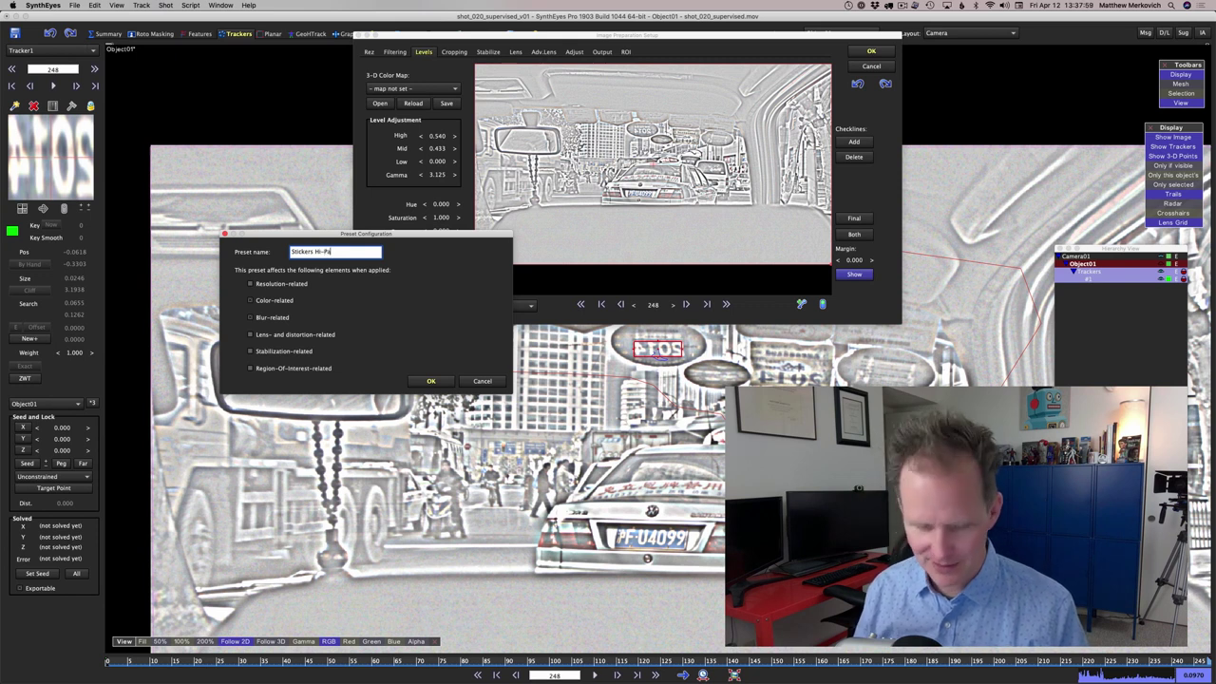
key("Return")
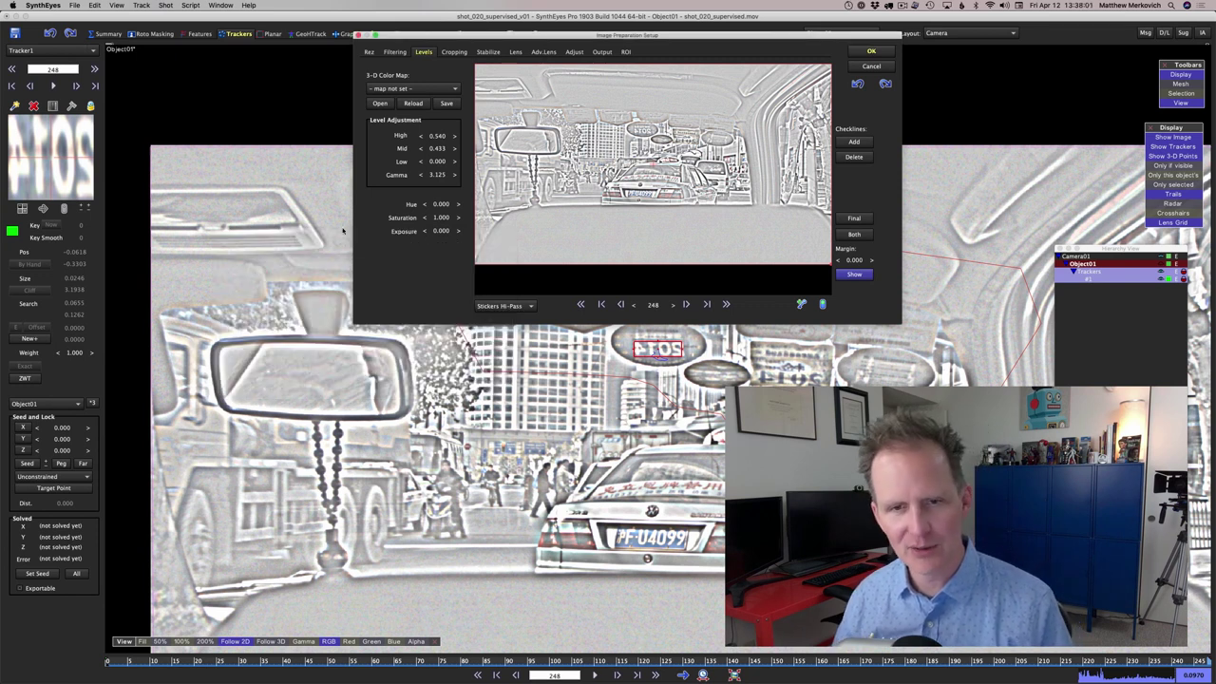
Switch the image preparation from the Stickers Hi-Pass preset to the original Stickers preset
left_click(530, 307)
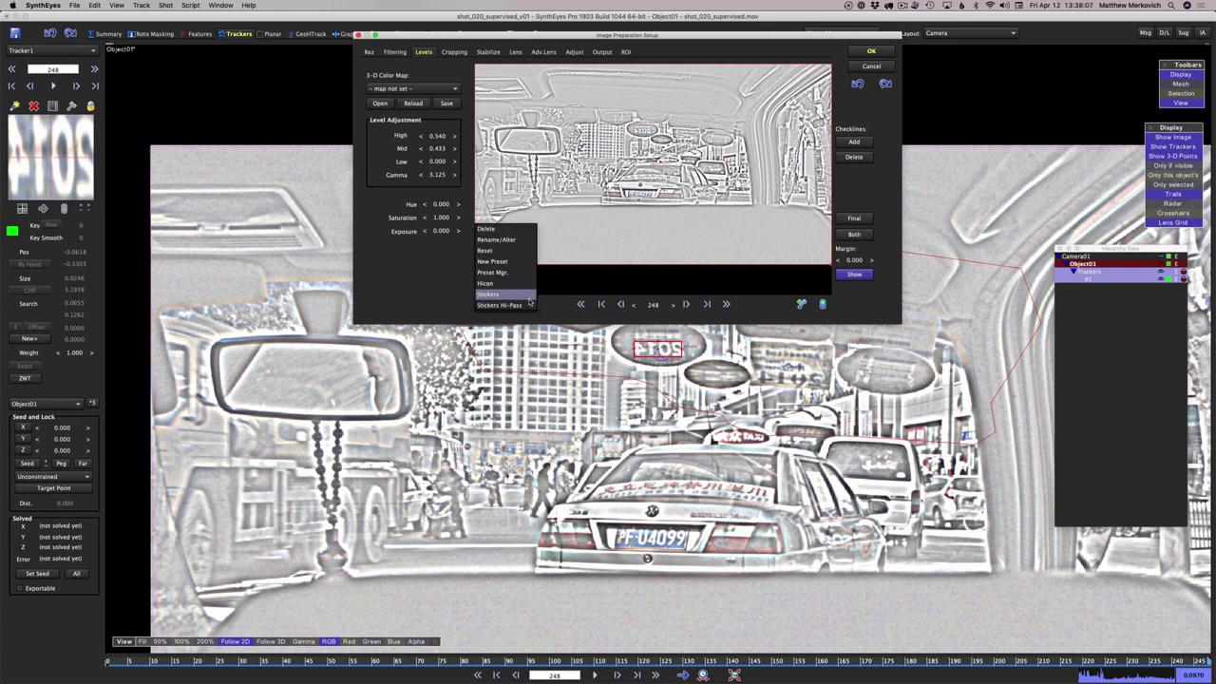
left_click(522, 294)
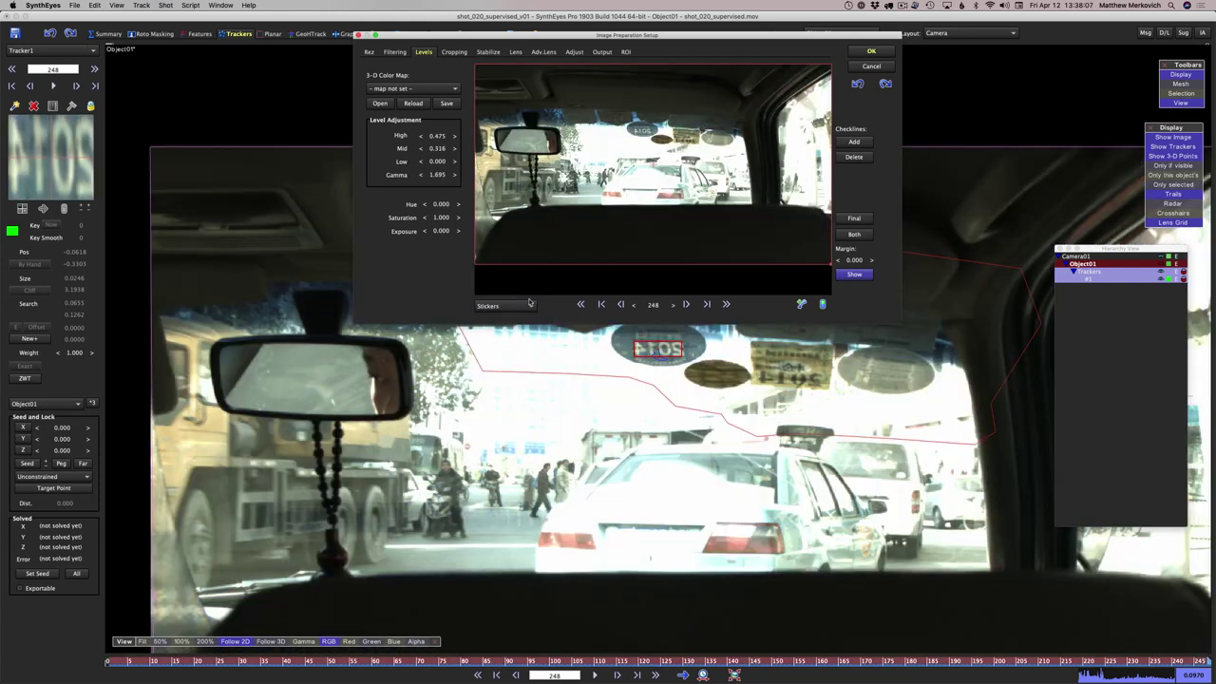
left_click(523, 307)
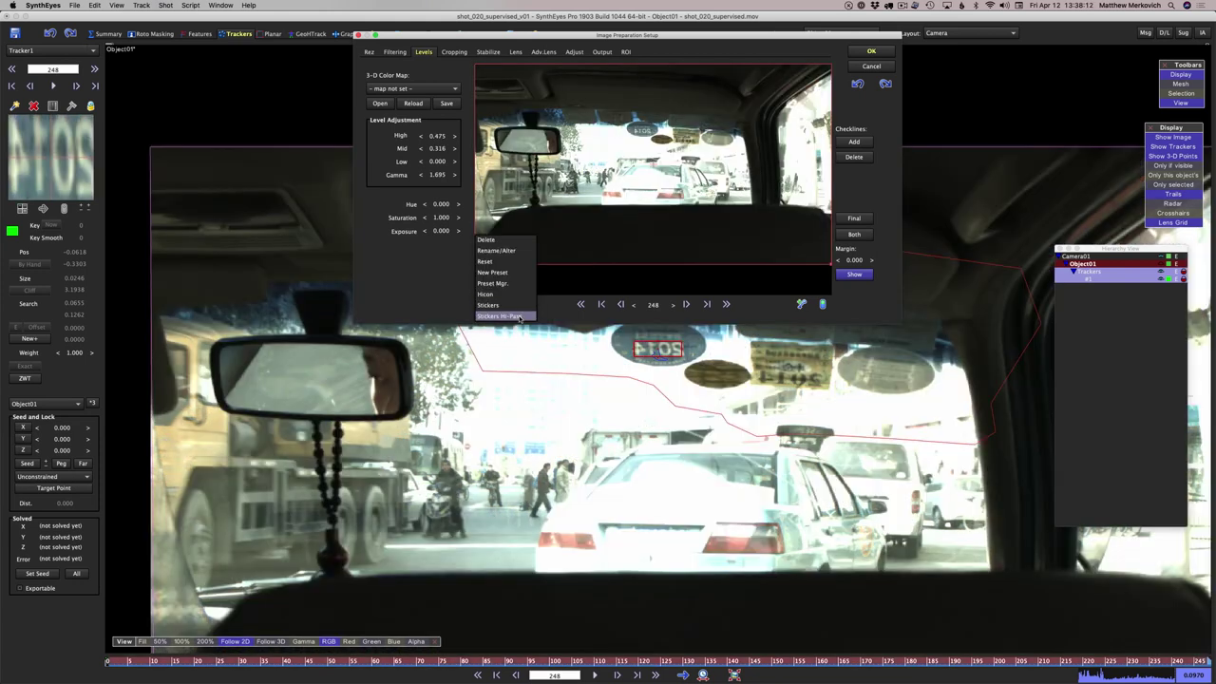
left_click(522, 307)
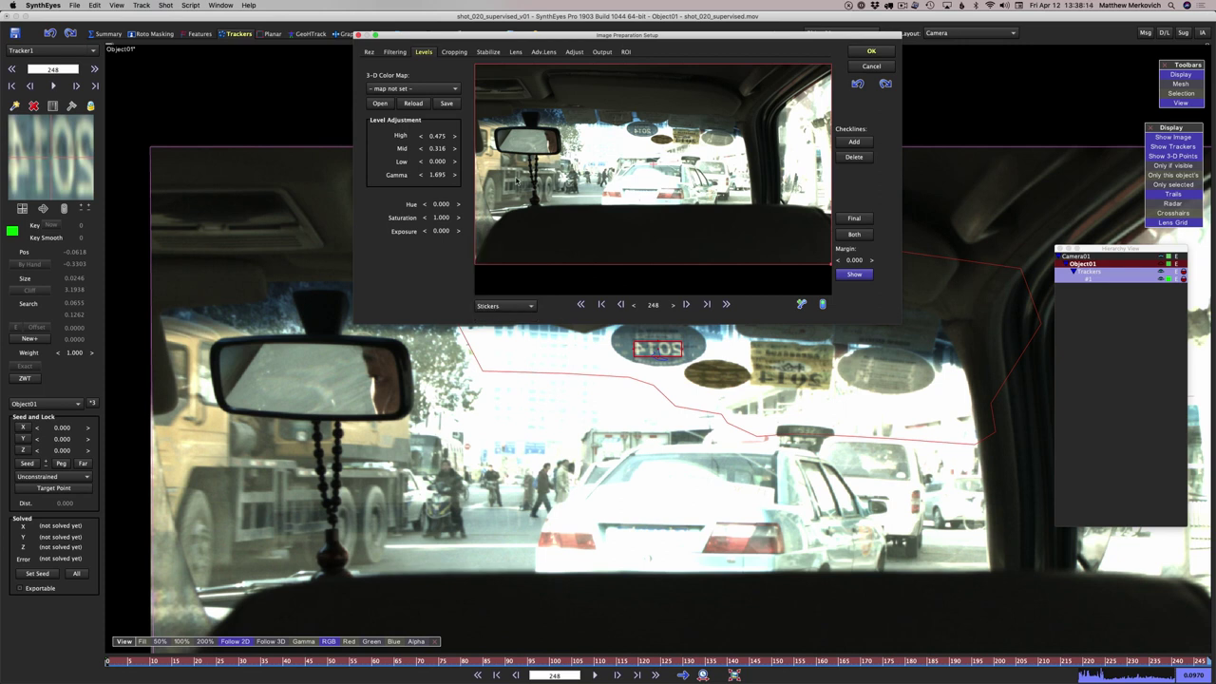
Set the Stickers preset's High level to 0.725, Gamma to 1.825 and noise reduction to 0.500
left_click_drag(443, 140, 465, 140)
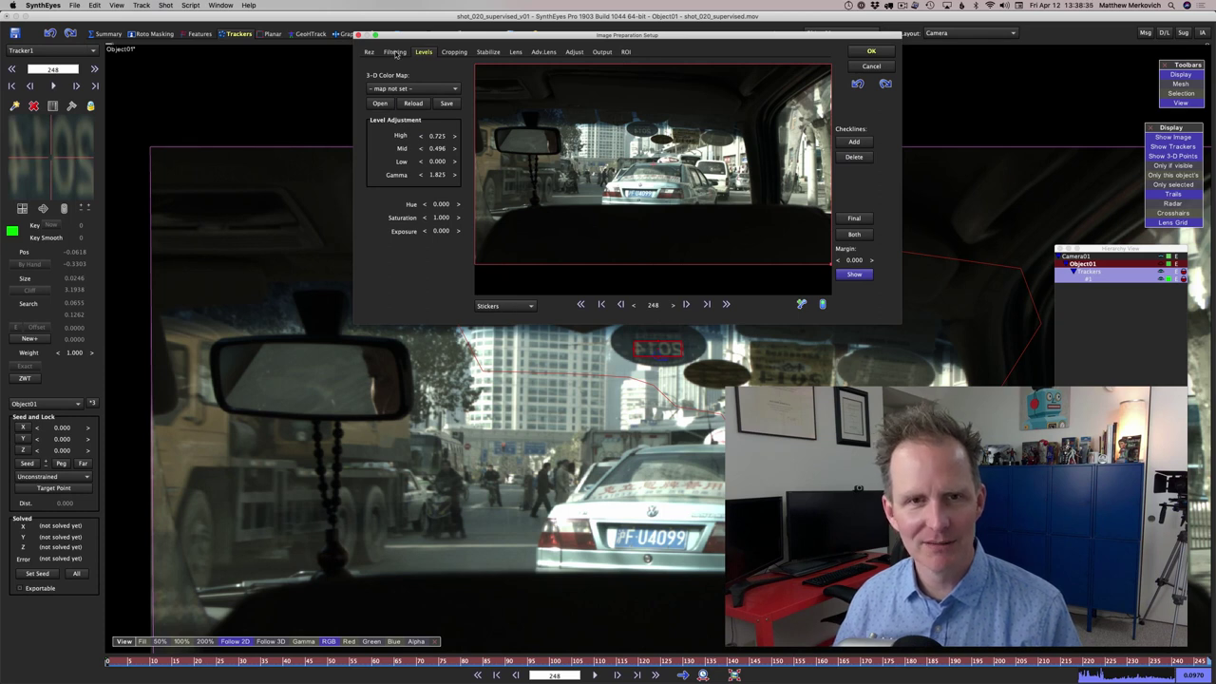
left_click(396, 52)
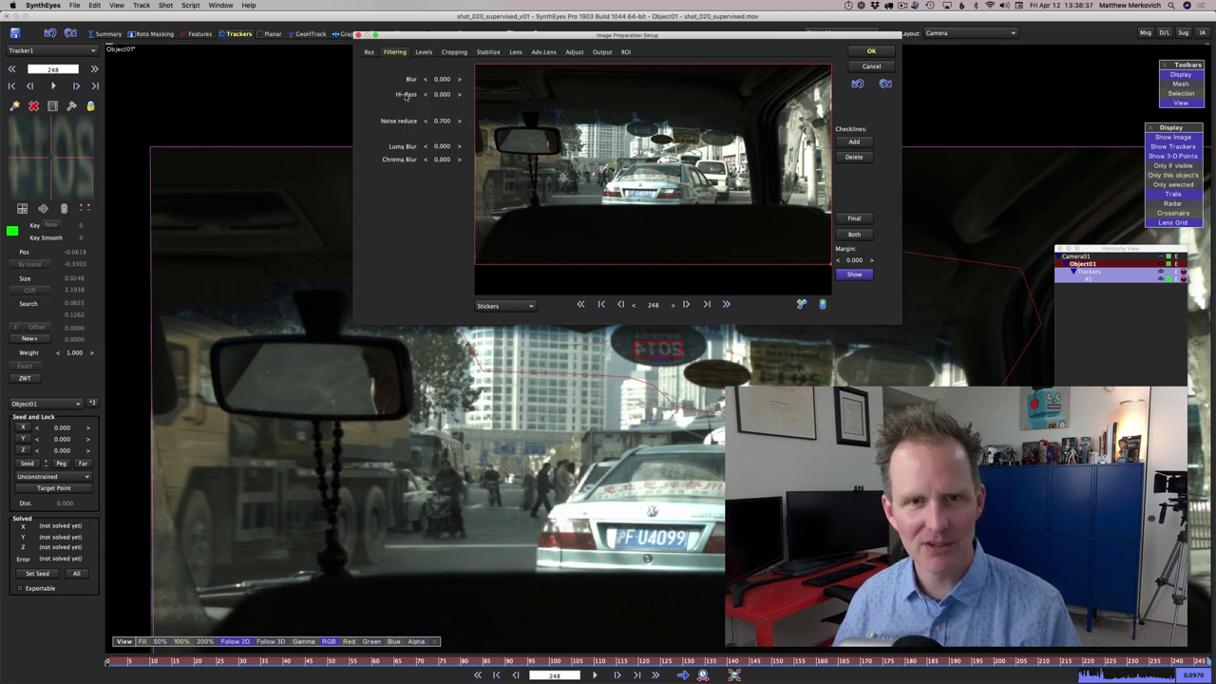
mouse_move(442, 125)
left_mouse_down()
mouse_move(415, 125)
mouse_move(466, 120)
left_mouse_up()
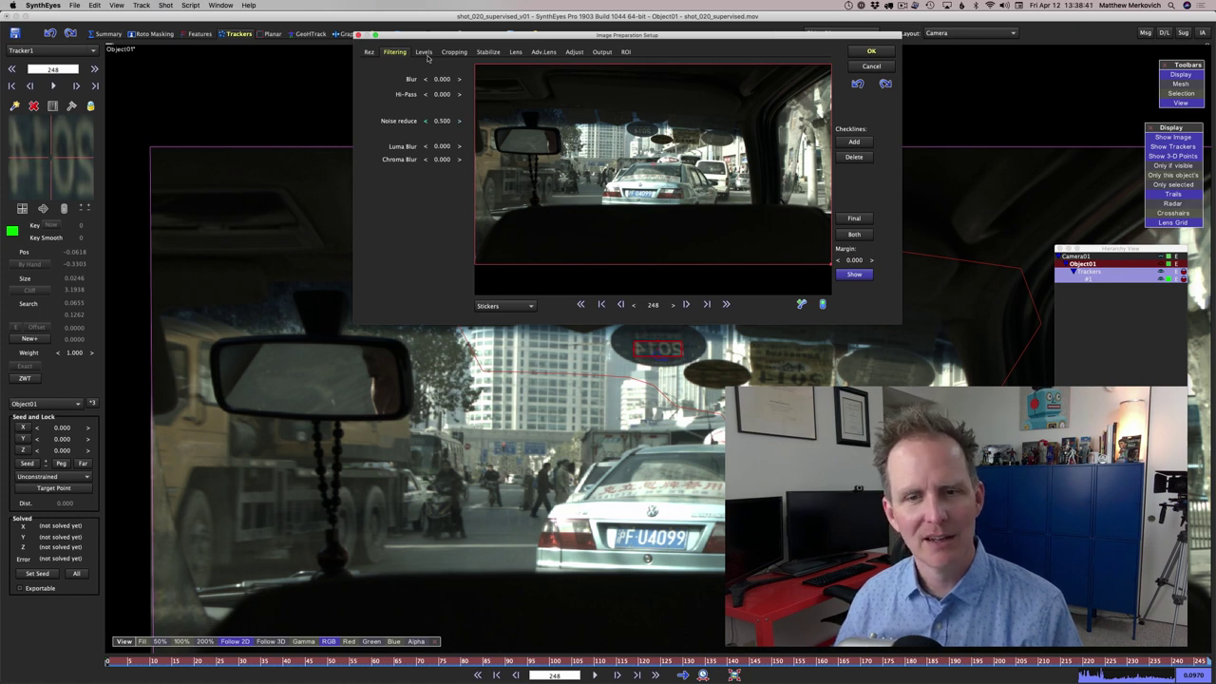
Compare the Stickers Hi-Pass image preset with the Stickers preset, and accept the image preparation with Stickers active
left_click(501, 305)
left_click(499, 315)
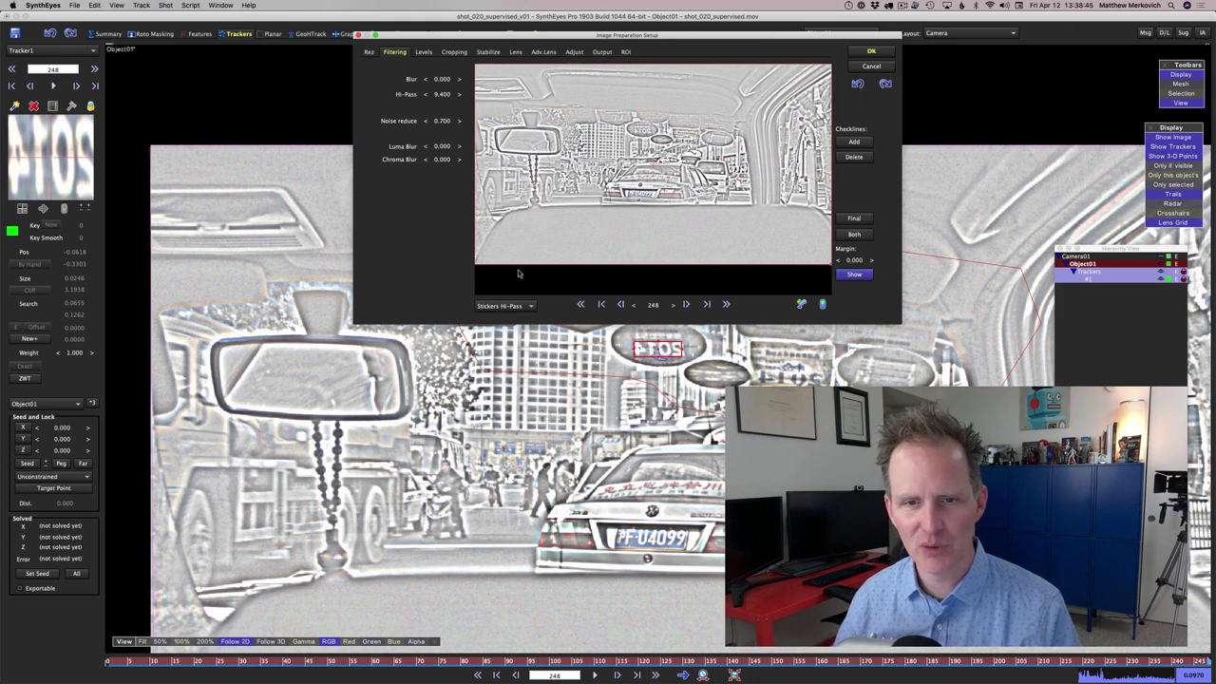
left_click(532, 306)
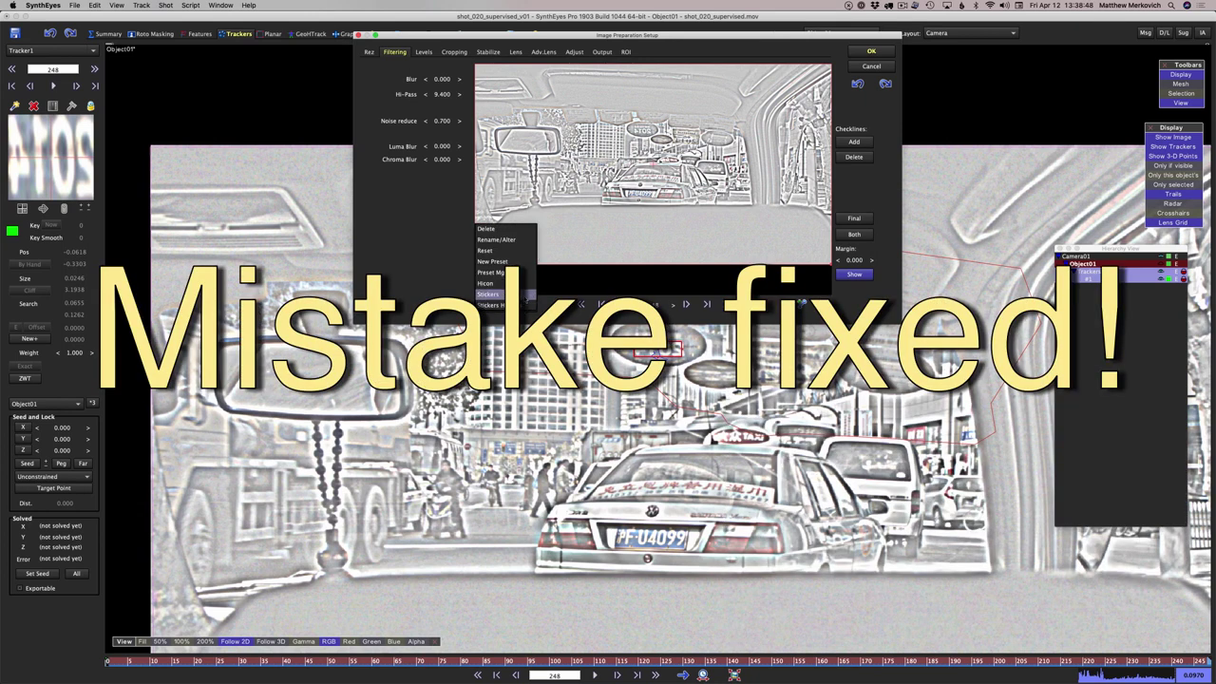
left_click(528, 295)
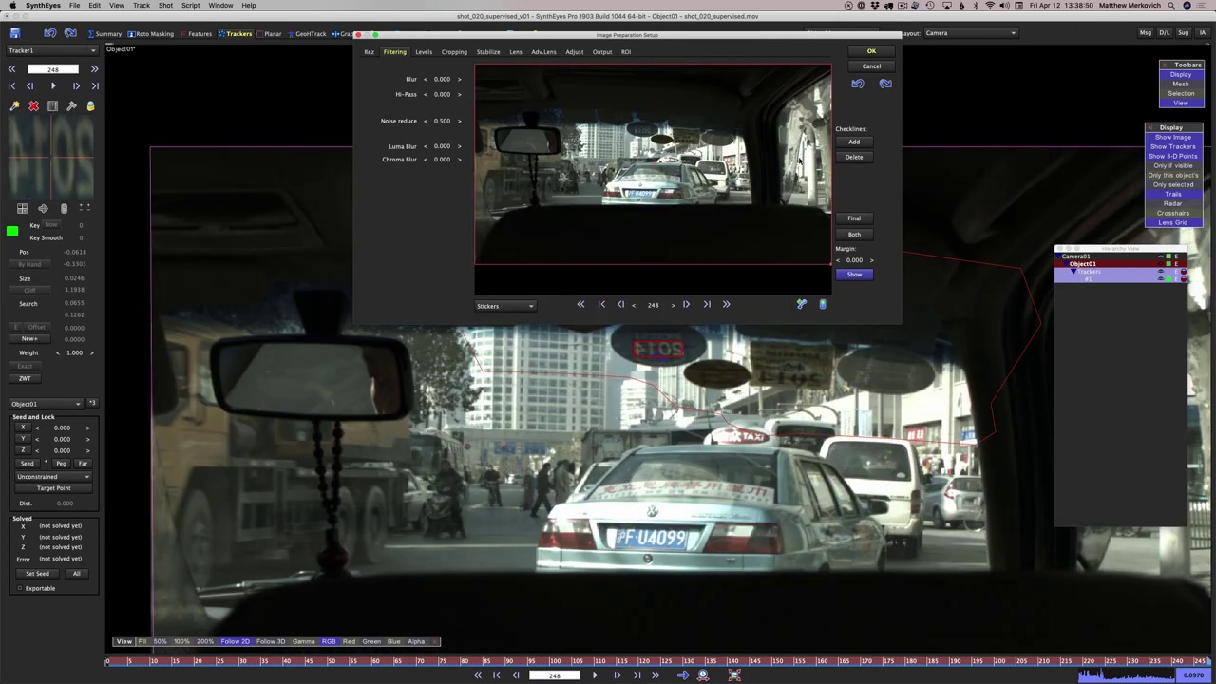
left_click(871, 52)
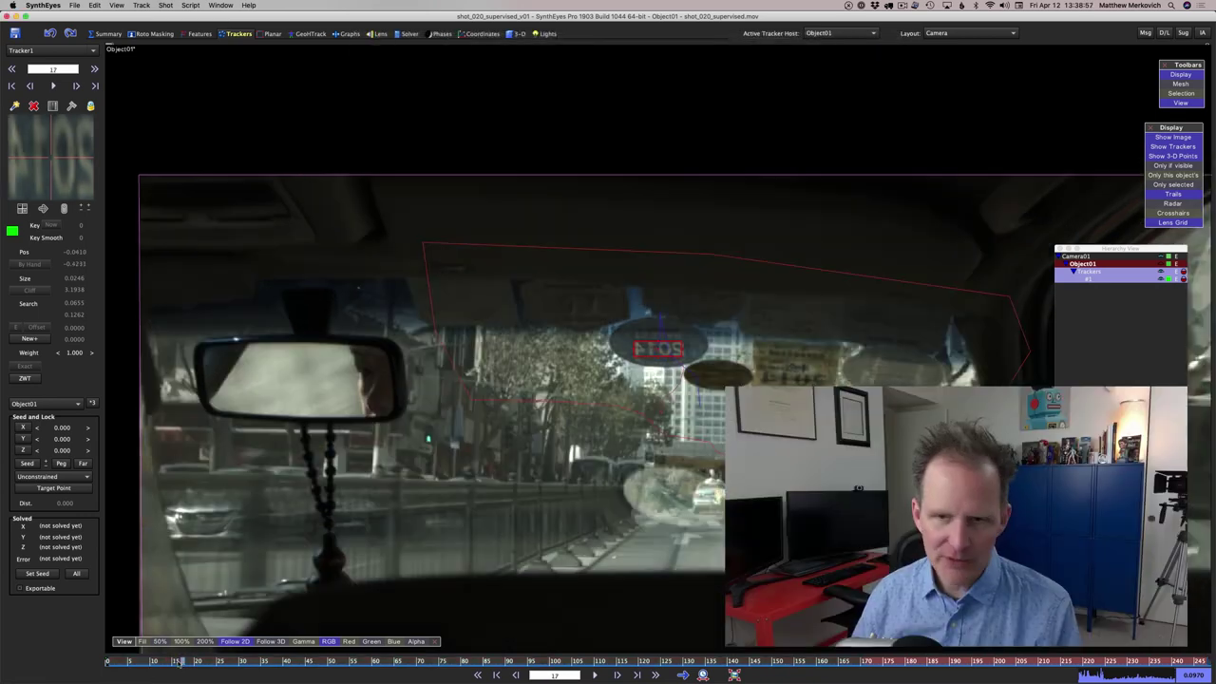
Place a second tracker on the rectangular sticker's symbol at frame 0, shrink its box and fine-tune its position
left_click_drag(181, 662, 646, 677)
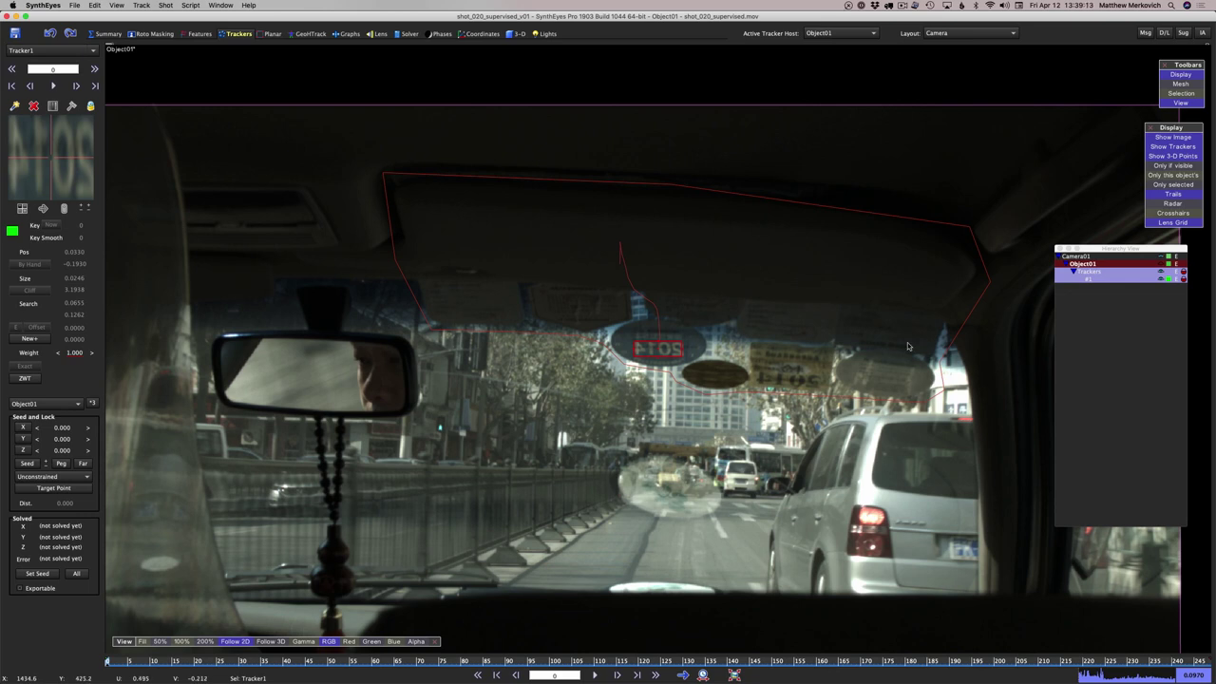
left_click(794, 378)
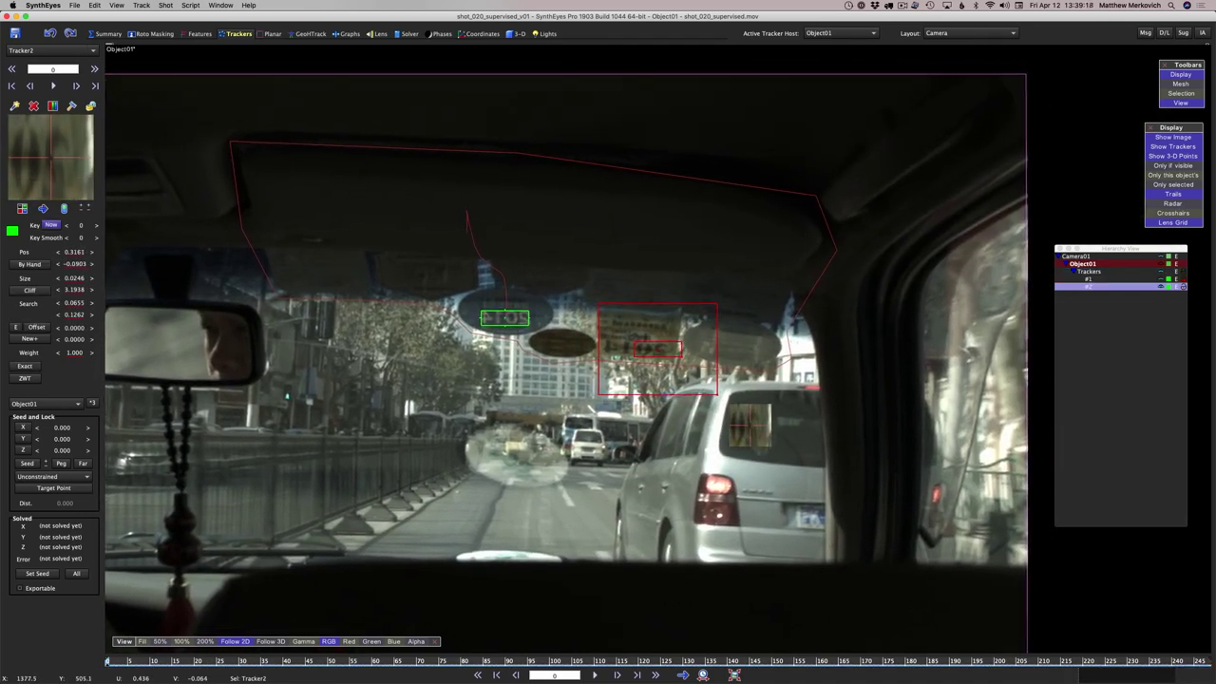
left_click_drag(635, 358, 651, 361)
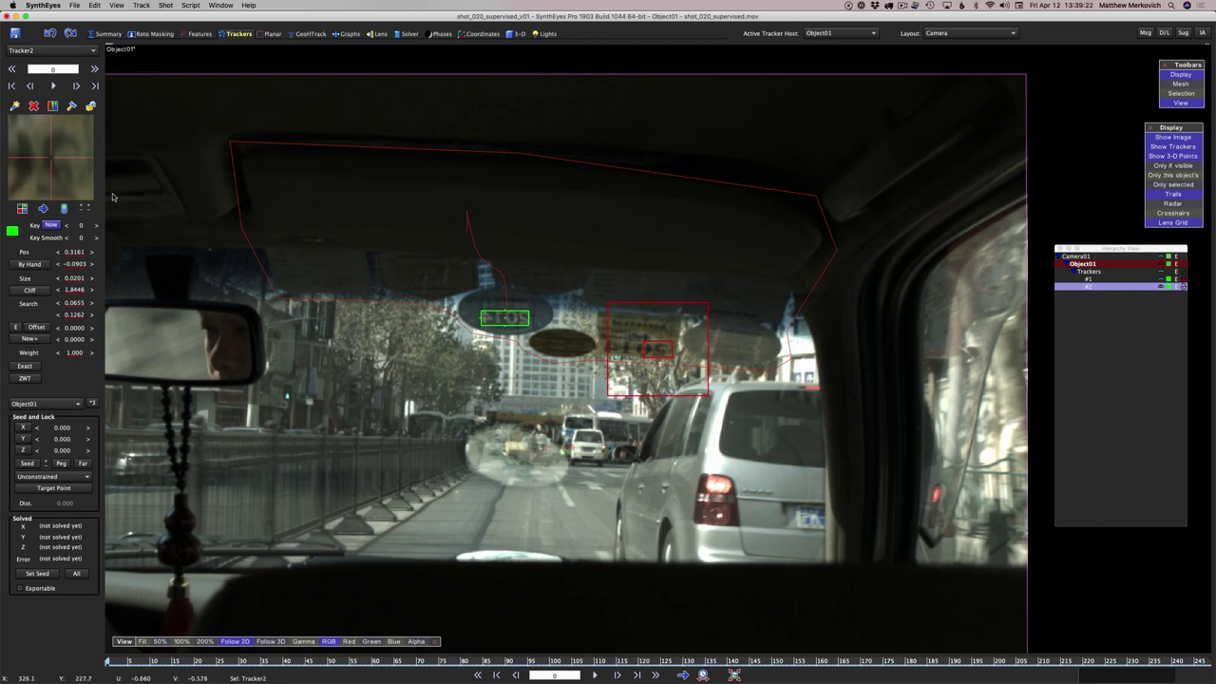
left_click_drag(52, 158, 56, 152)
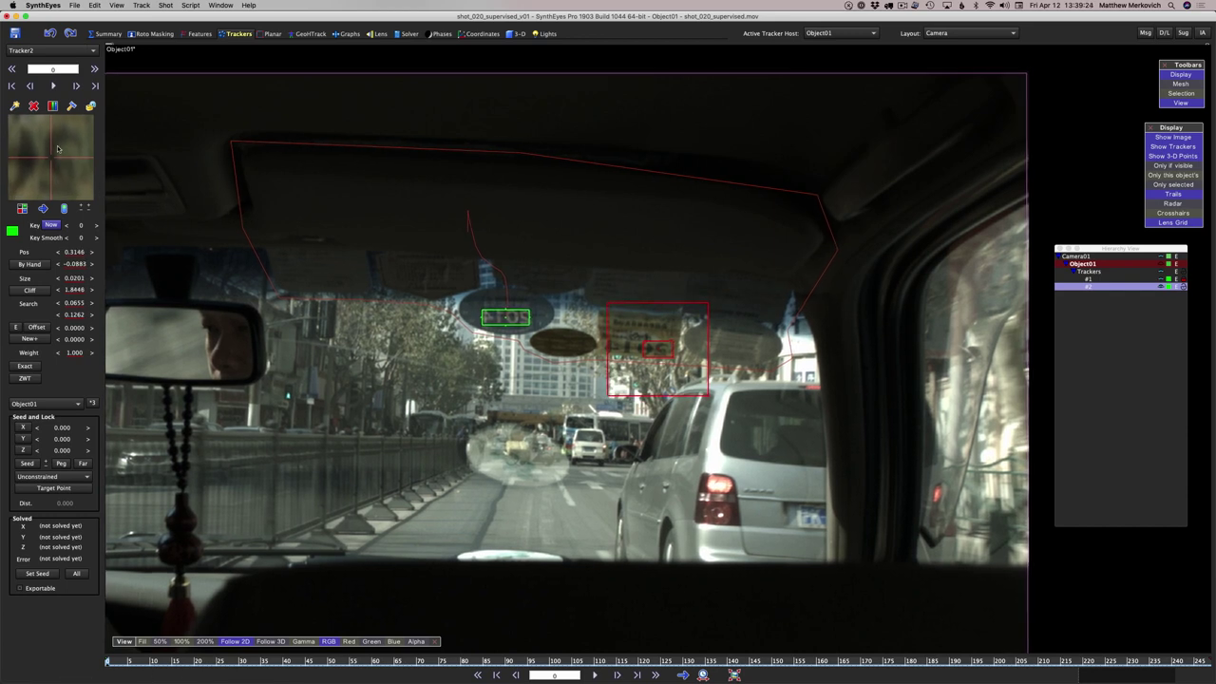
Try to track the rectangular sticker's tracker forward by playback, and return to frame 0
key("space")
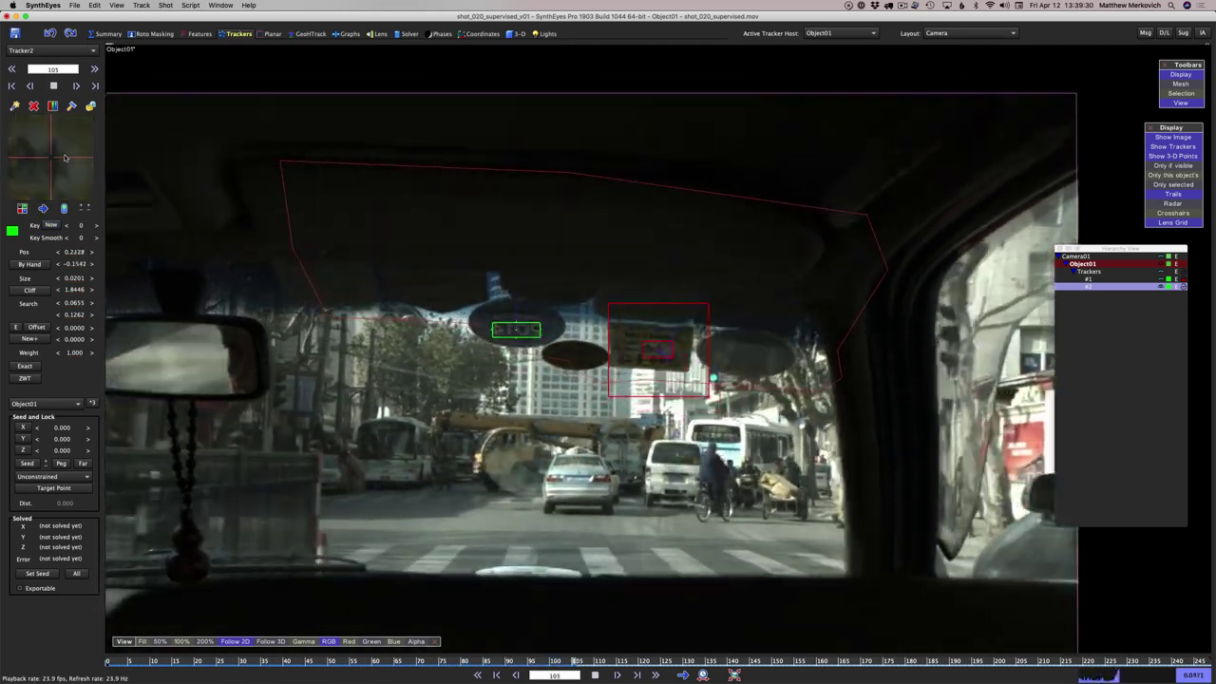
key("space")
left_click_drag(617, 662, 107, 661)
Apply the Stickers Hi-Pass preset in the shot's image preparation
key("p")
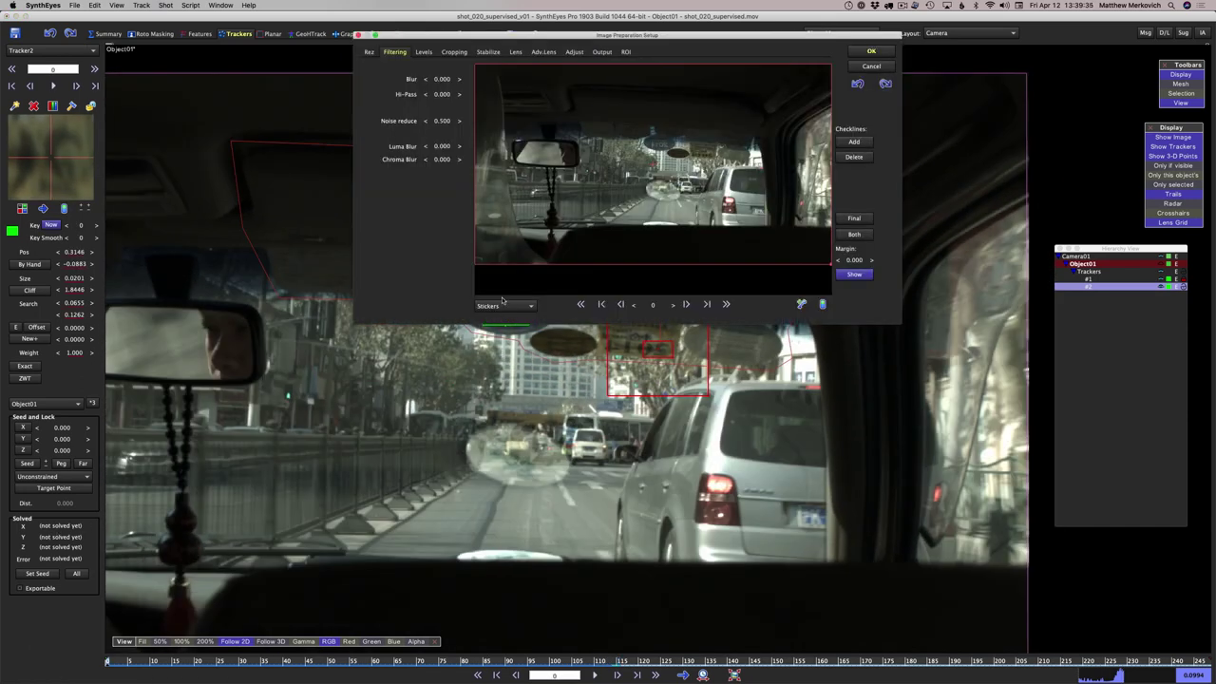
left_click(500, 308)
left_click(508, 317)
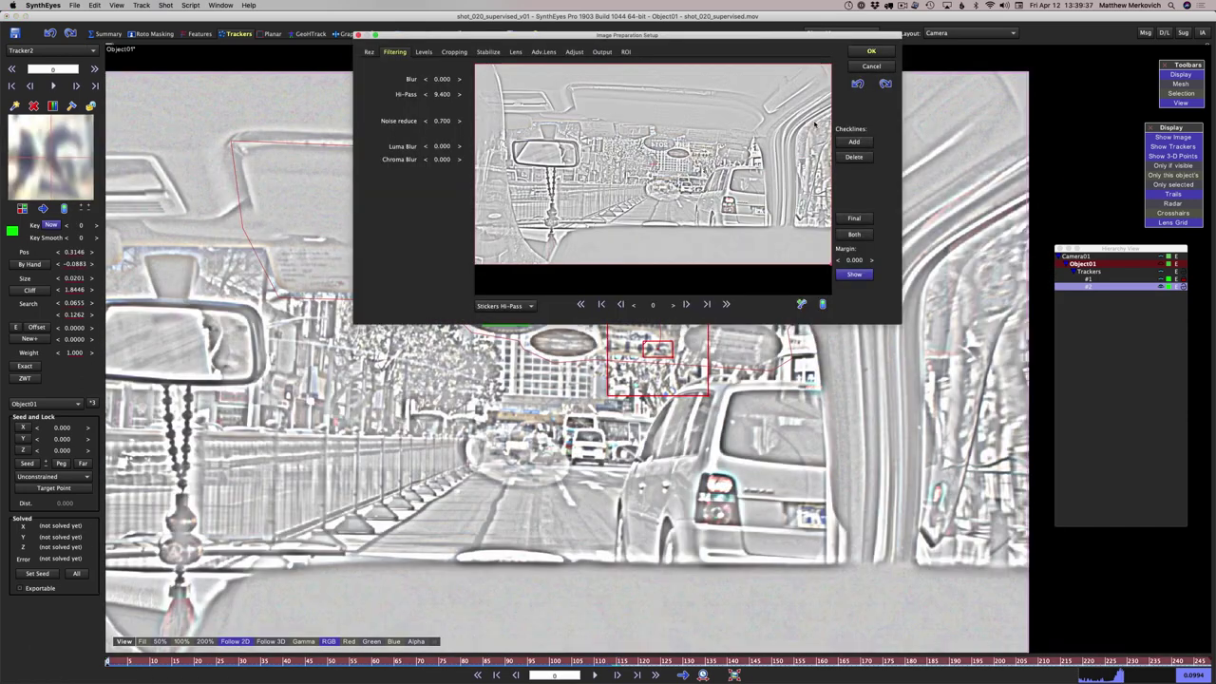
left_click(868, 55)
Enlarge the tracker box around the rectangular sticker's symbol at frame 0, track it forward to frame 248 and return to frame 0
key("space")
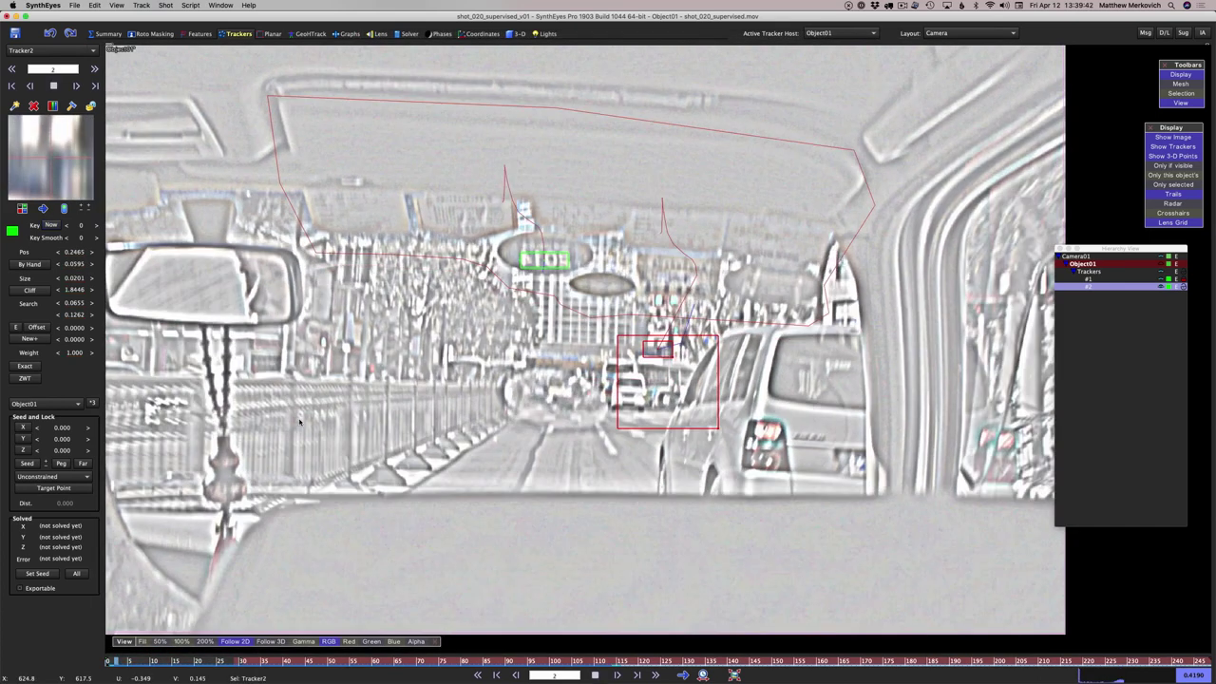
scroll(314, 435, "up", 3)
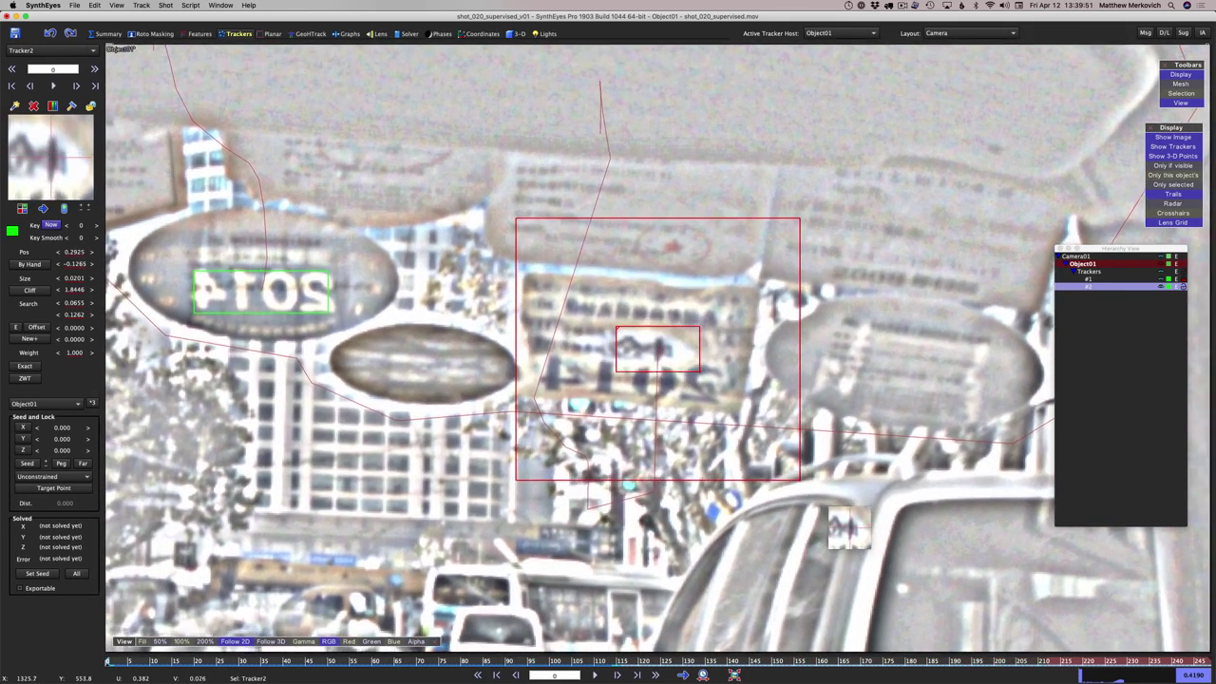
left_click_drag(671, 360, 724, 380)
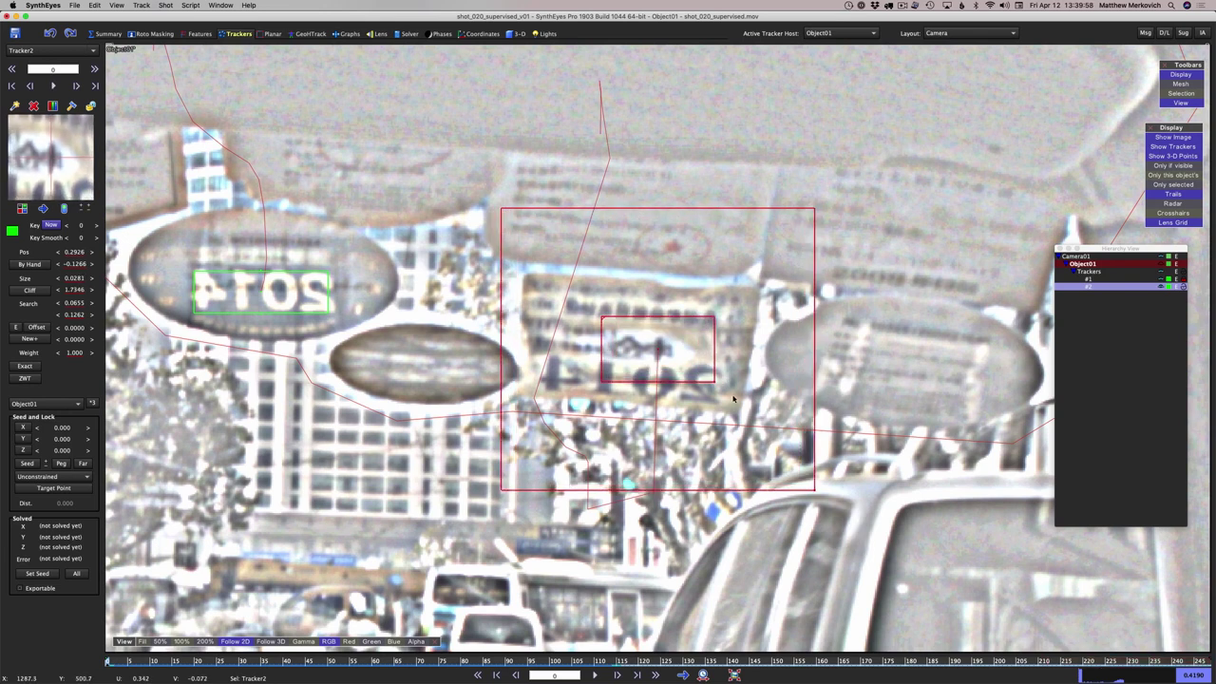
key("space")
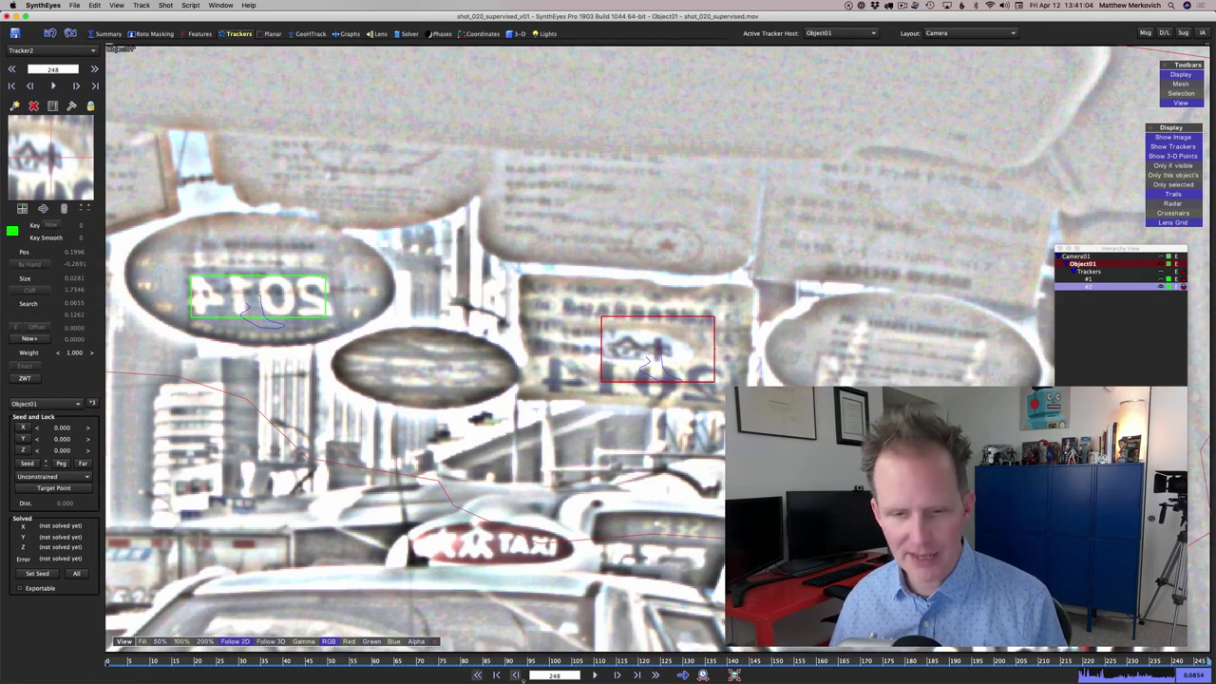
left_click_drag(523, 662, 108, 663)
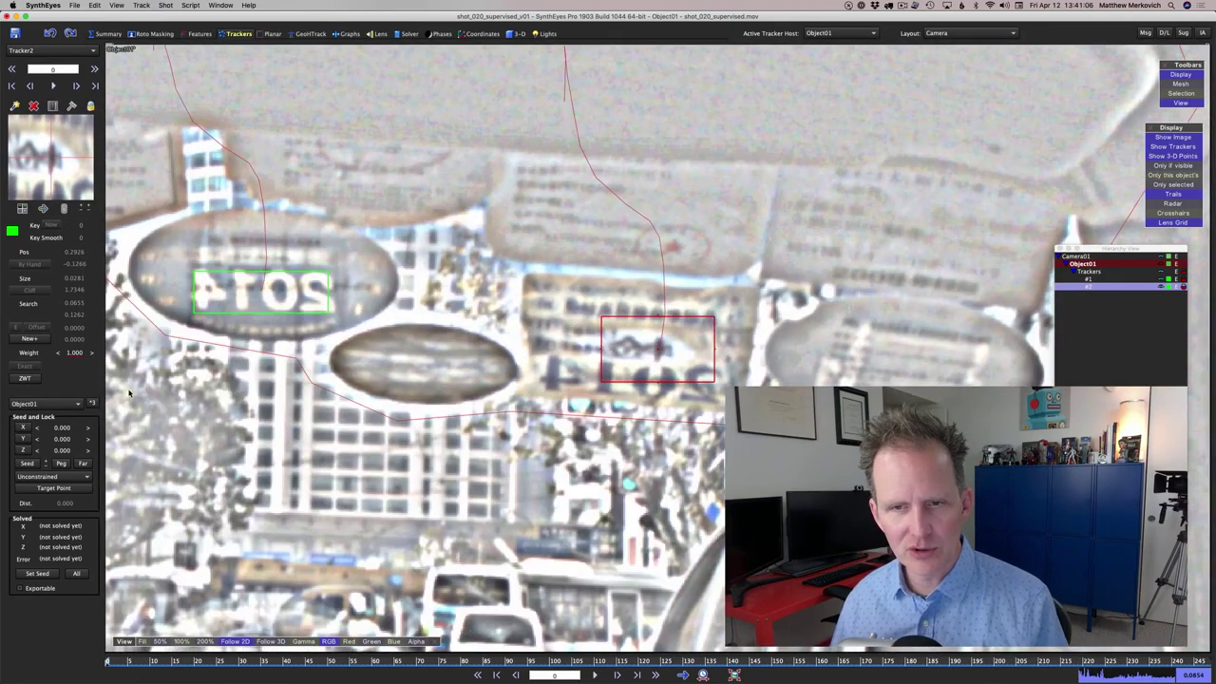
scroll(352, 250, "up", 3)
scroll(382, 295, "down", 8)
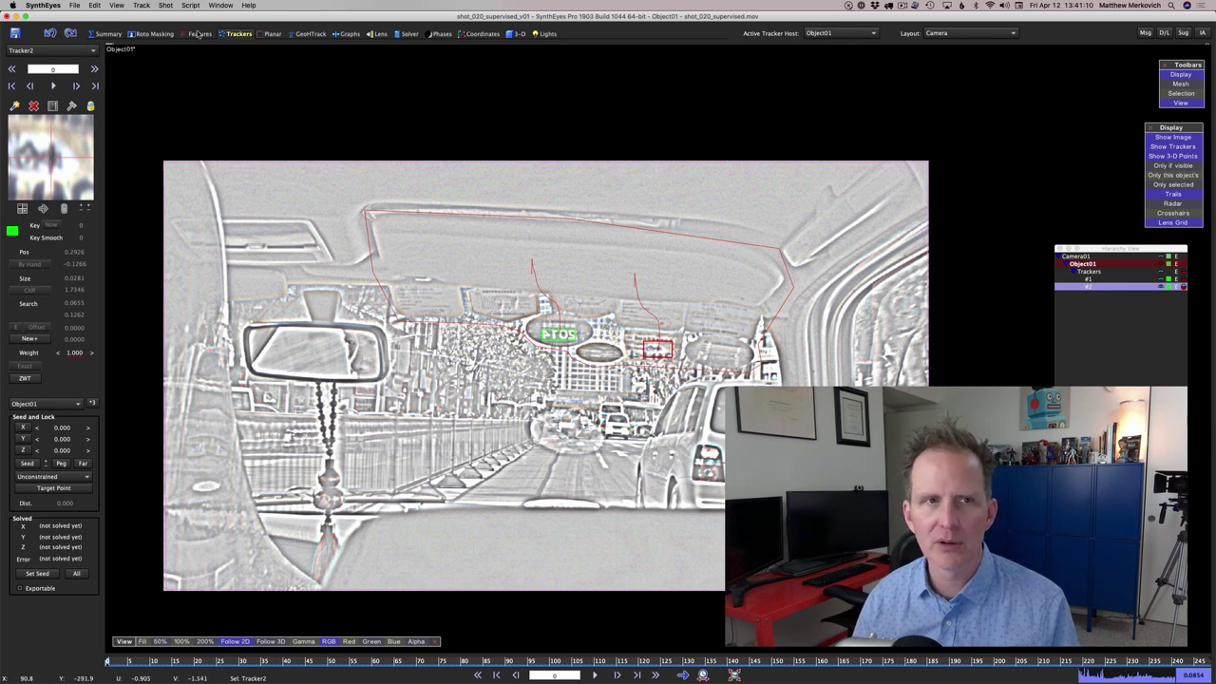
Apply the Hicon preset in the shot's image preparation
key("p")
left_click(503, 304)
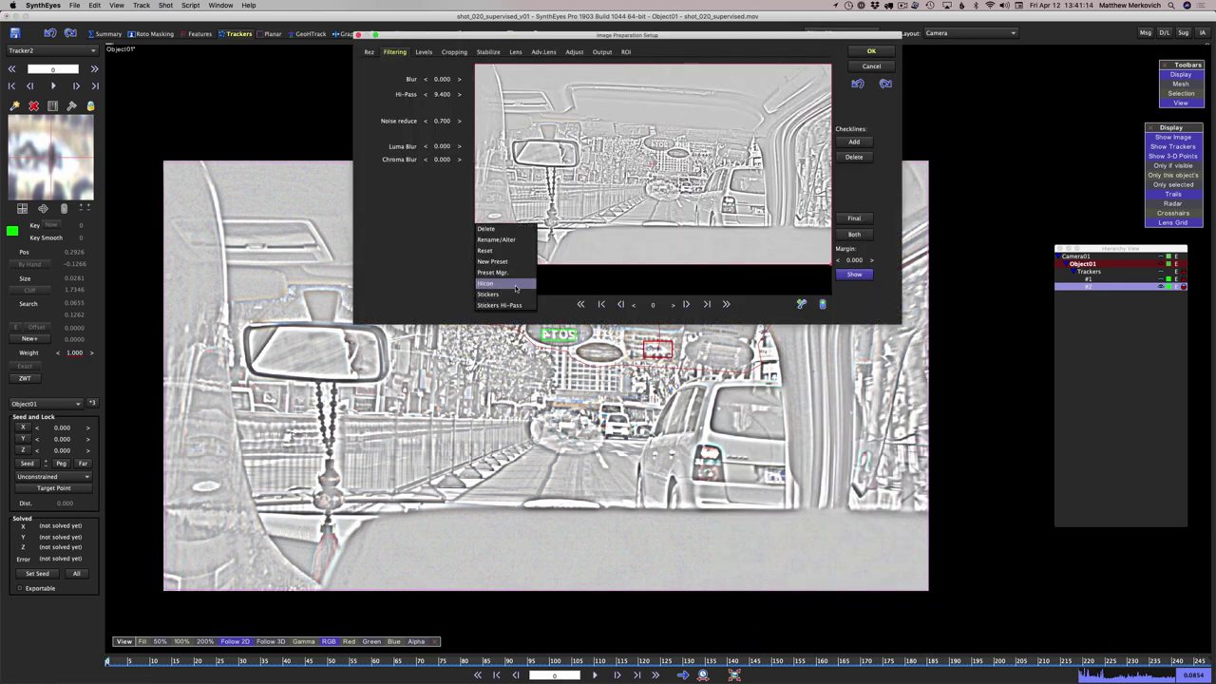
left_click(516, 286)
left_click(872, 51)
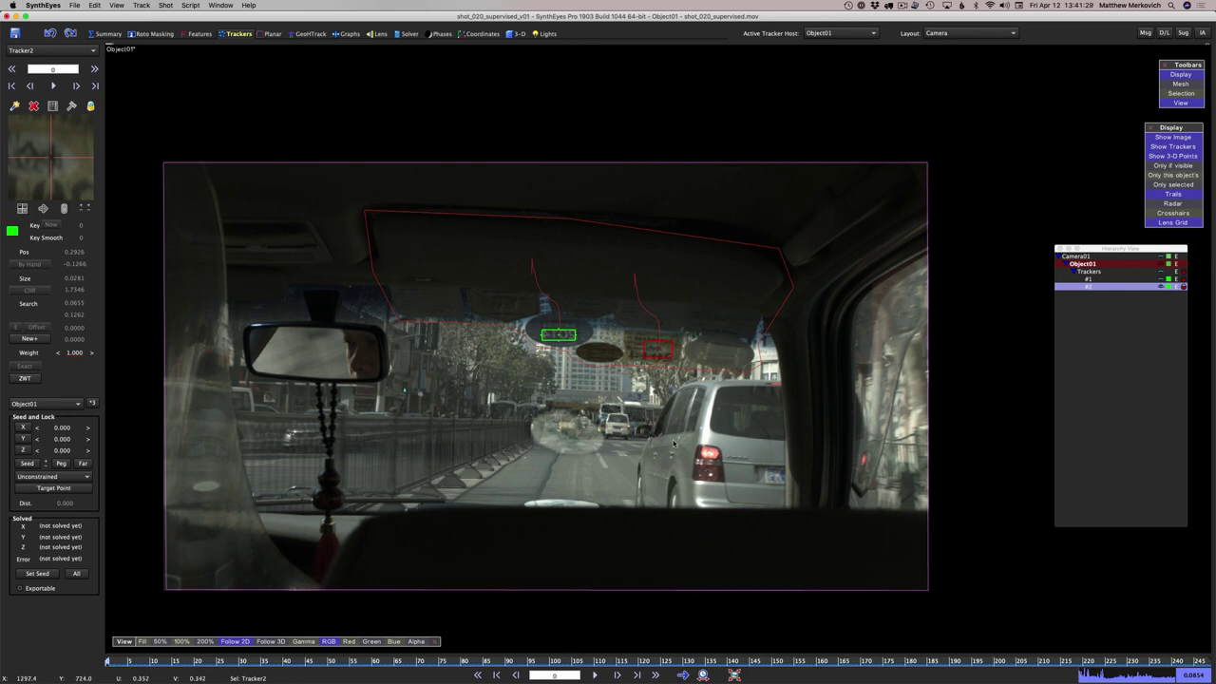
Import the relative motion of Tracker1 on the oval 2014 sticker into the Garbage roto spline's center control point
left_click(658, 350)
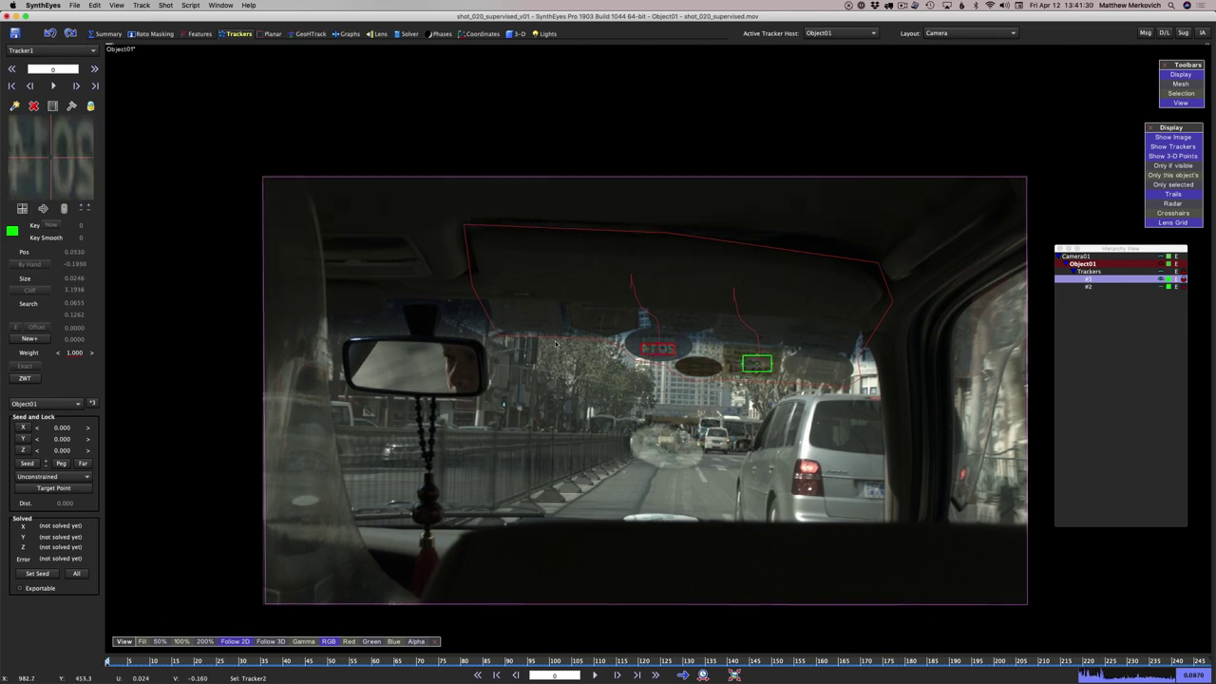
left_click(156, 34)
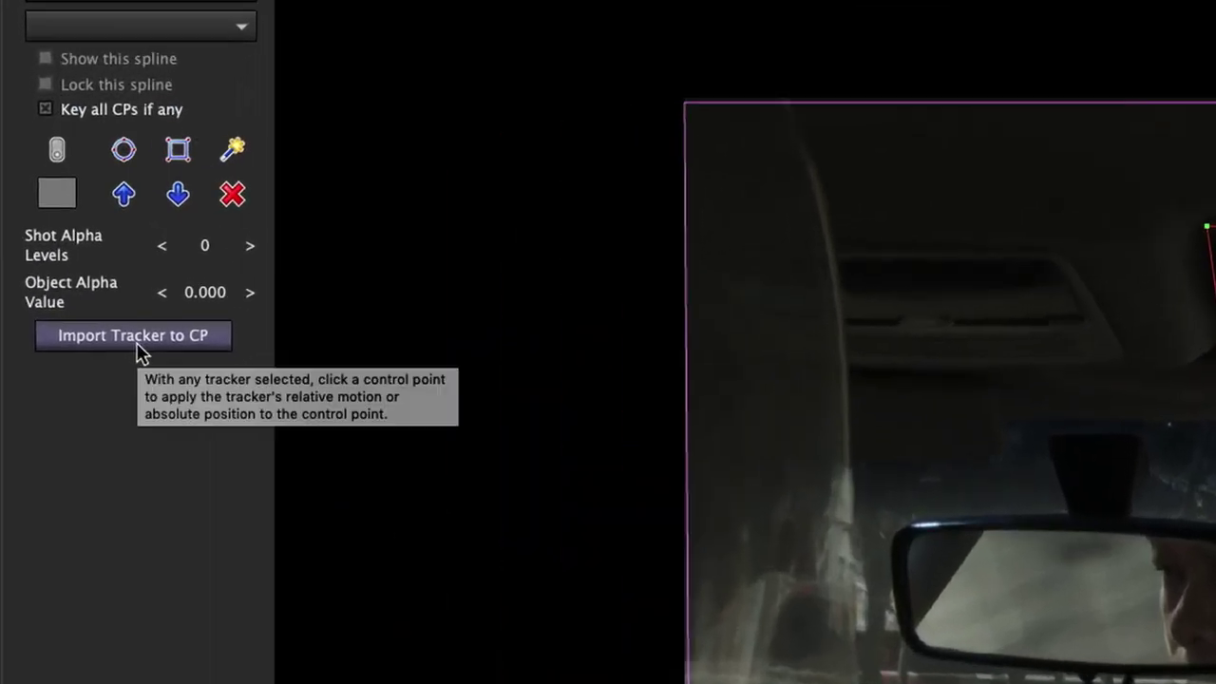
left_click(133, 338)
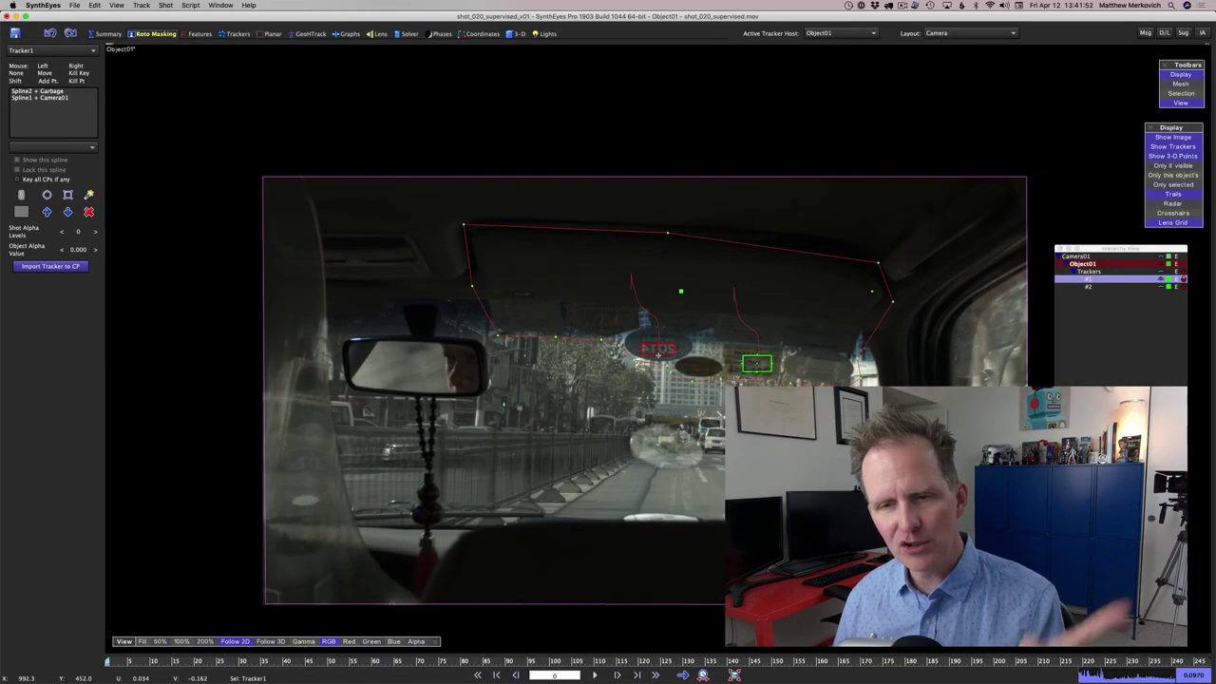
left_click(681, 293)
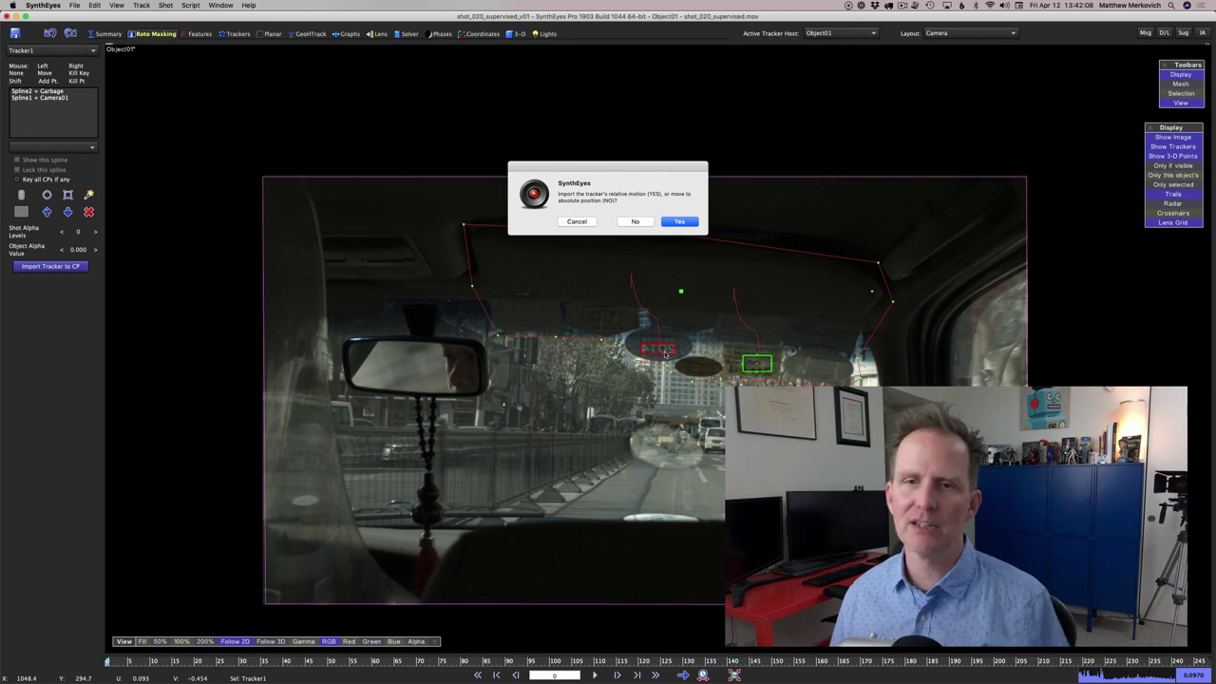
left_click(680, 222)
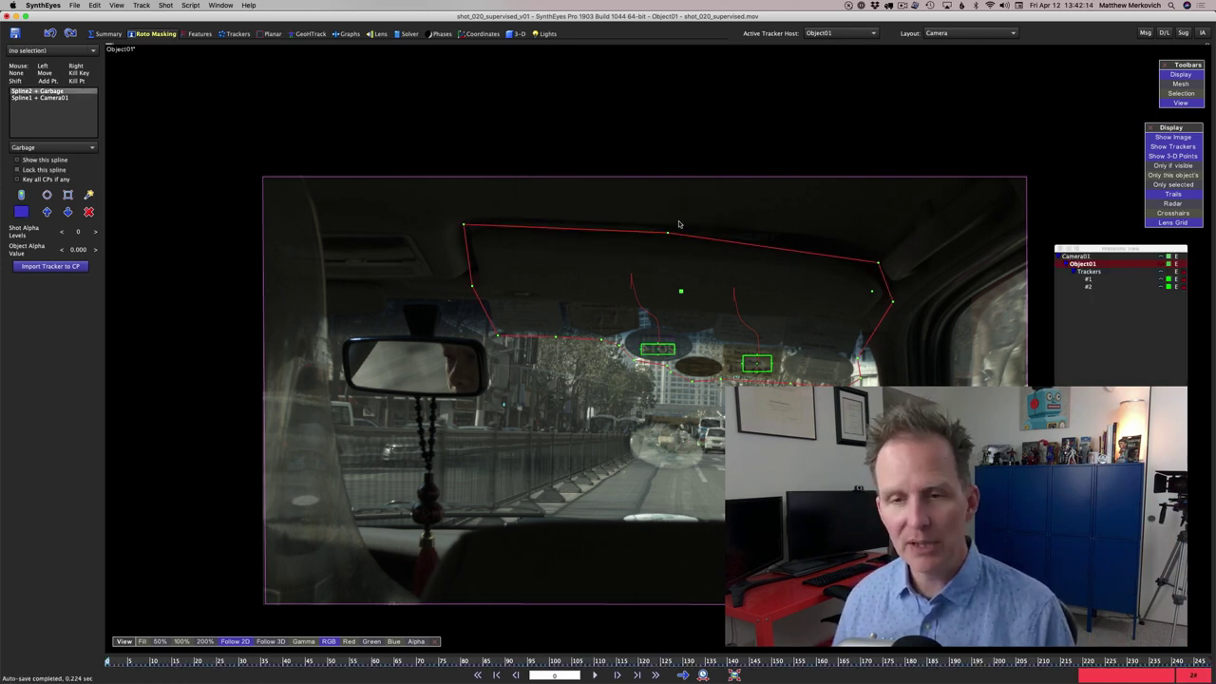
key("space")
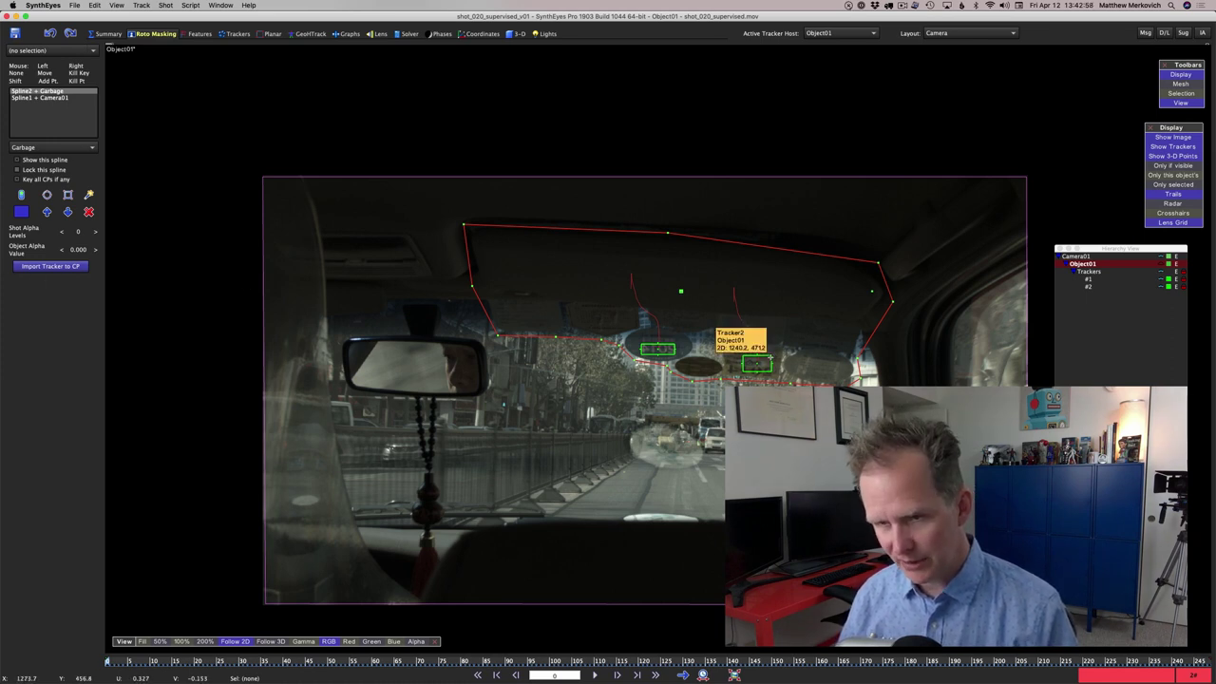
Import the relative motion of Tracker2 into the Garbage spline's Scale/Rotate handle, and play back the mask's movement
left_click(770, 358)
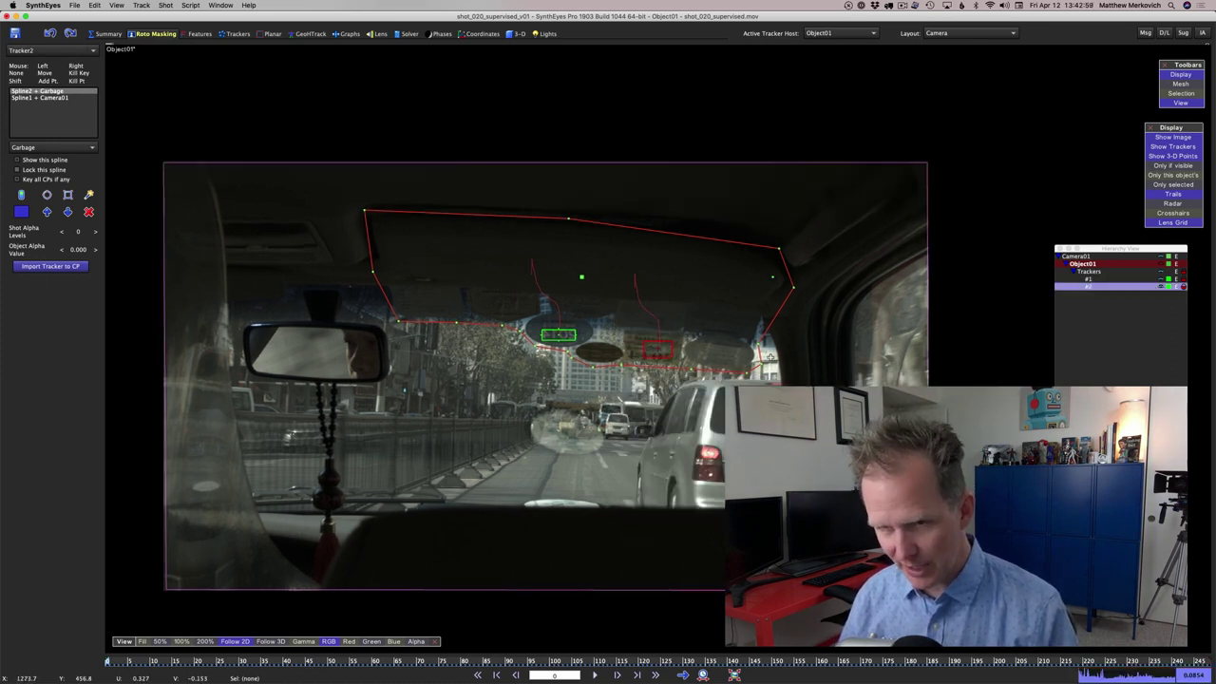
left_click(774, 277)
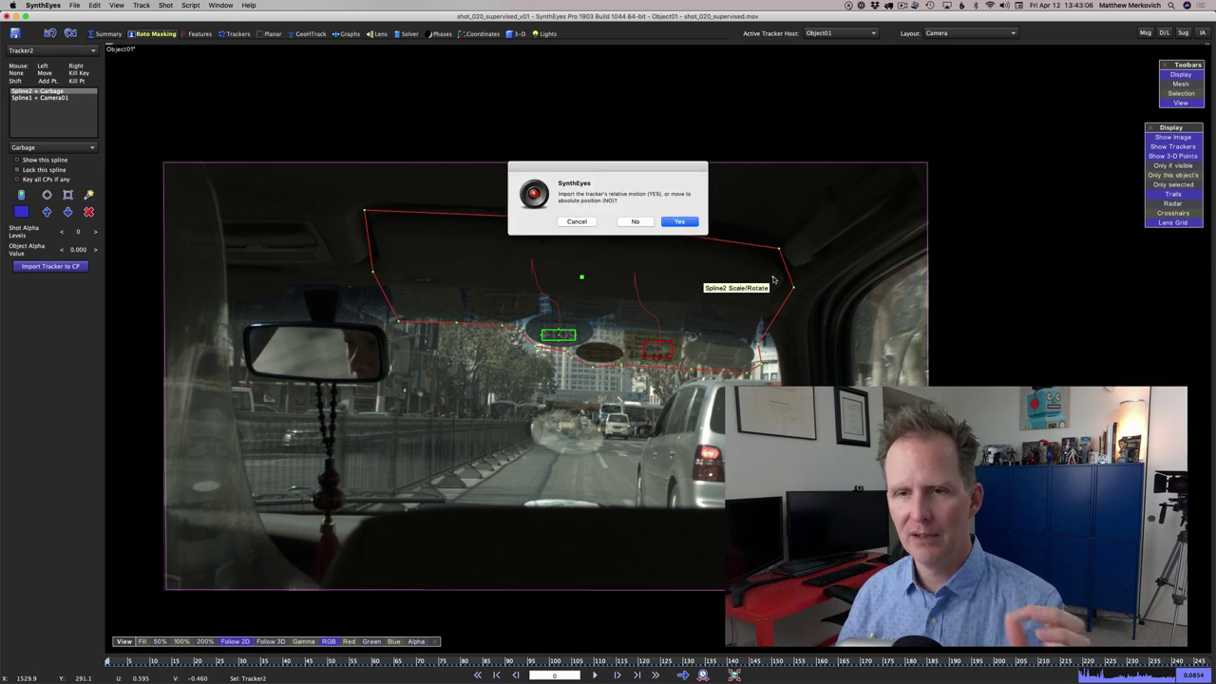
left_click(680, 222)
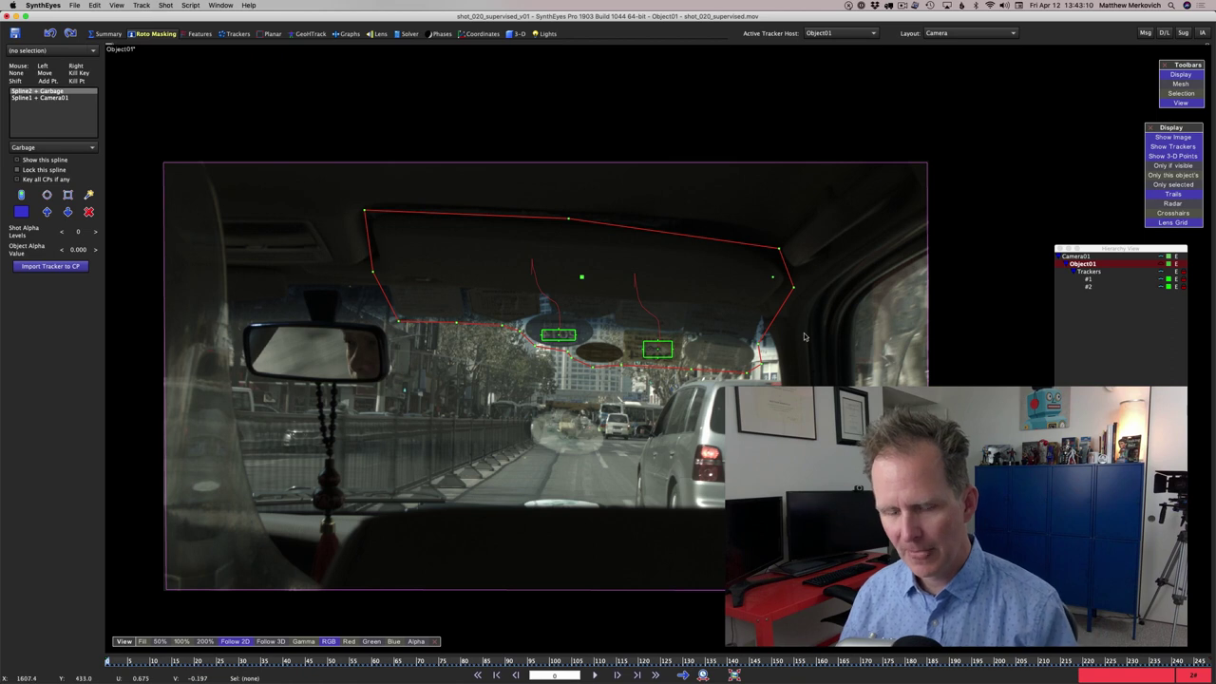
key("space")
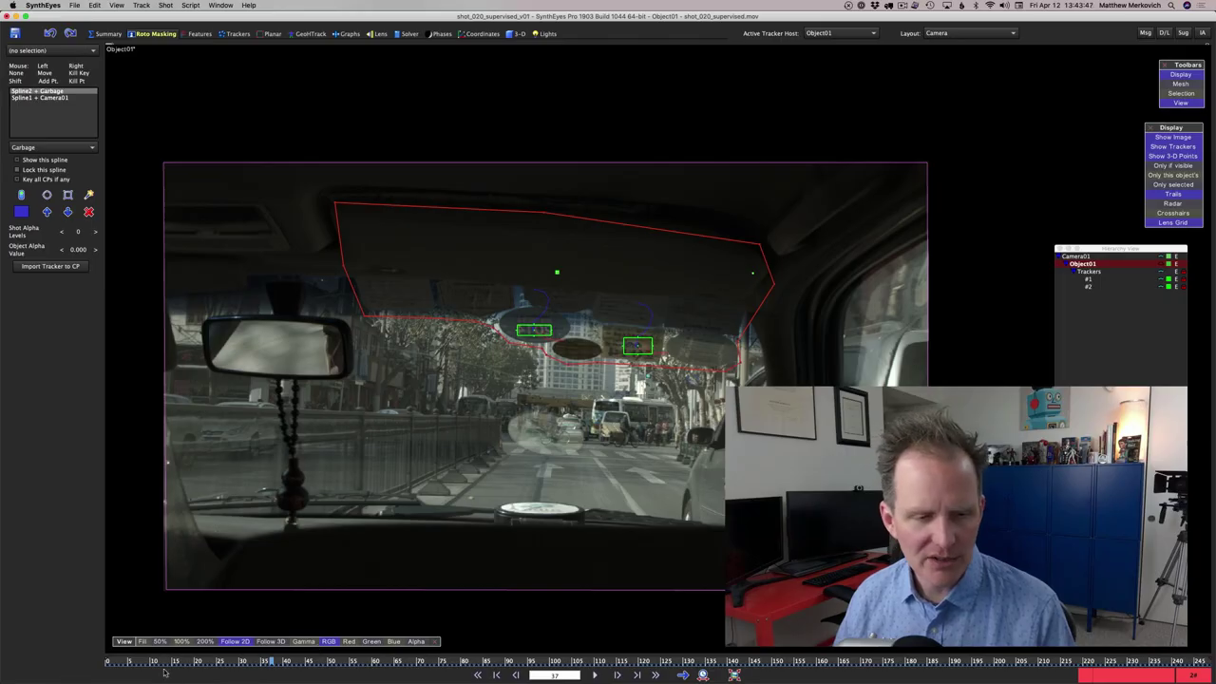
left_click(140, 664)
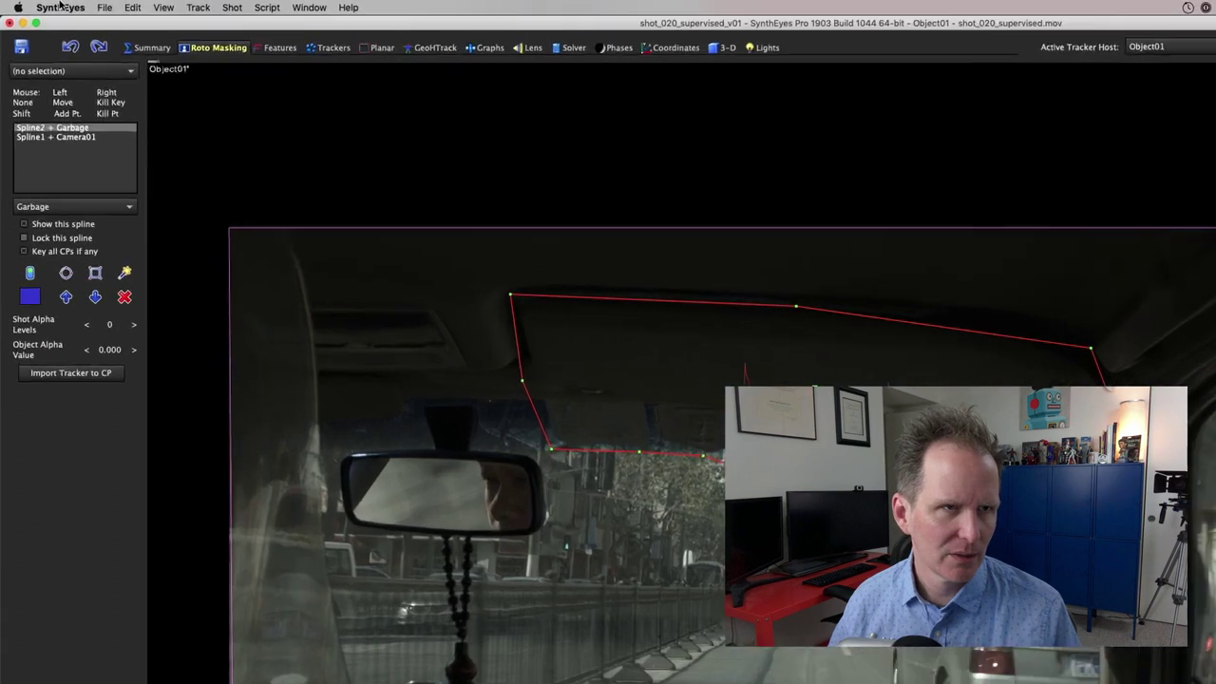
Inspect the UI color preference for selected Flex Curve points, and close the preferences
left_click(60, 7)
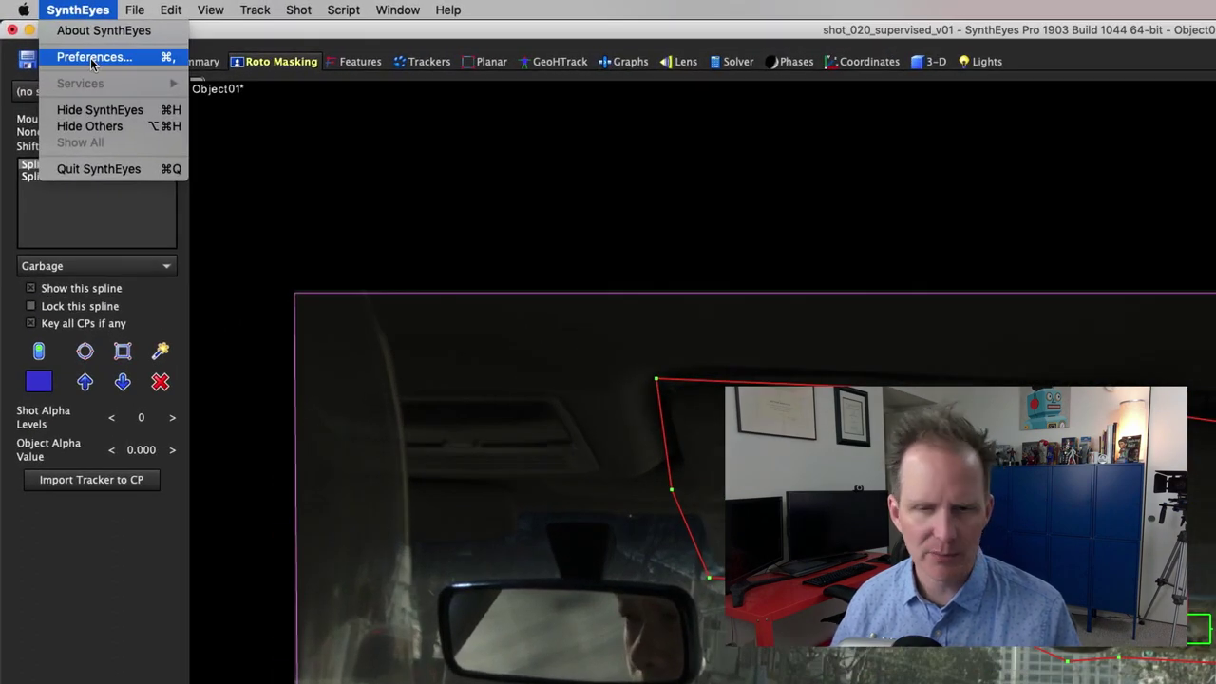
left_click(92, 57)
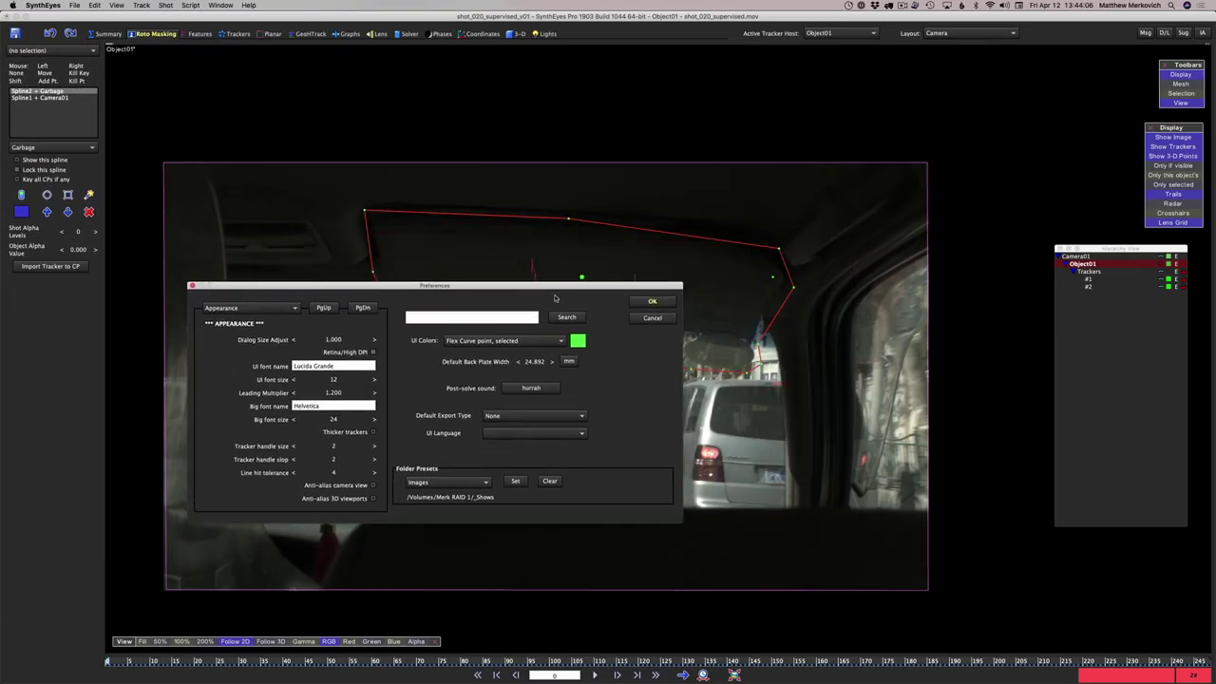
left_click_drag(558, 286, 628, 388)
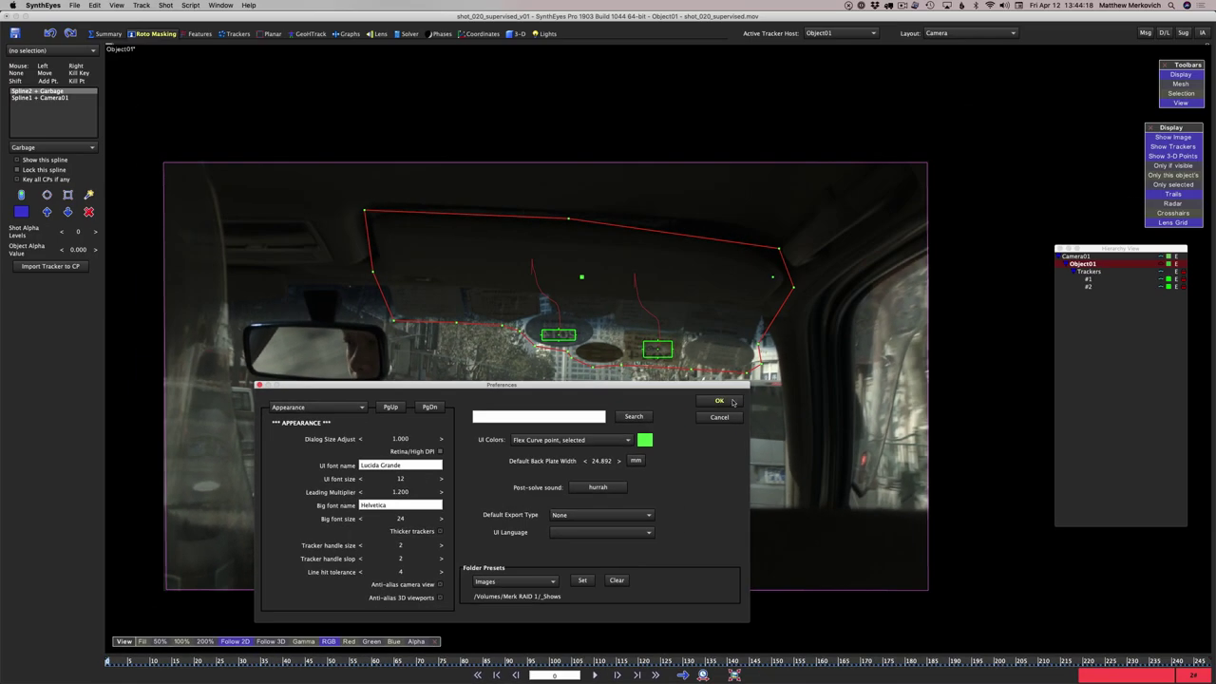
left_click(813, 316)
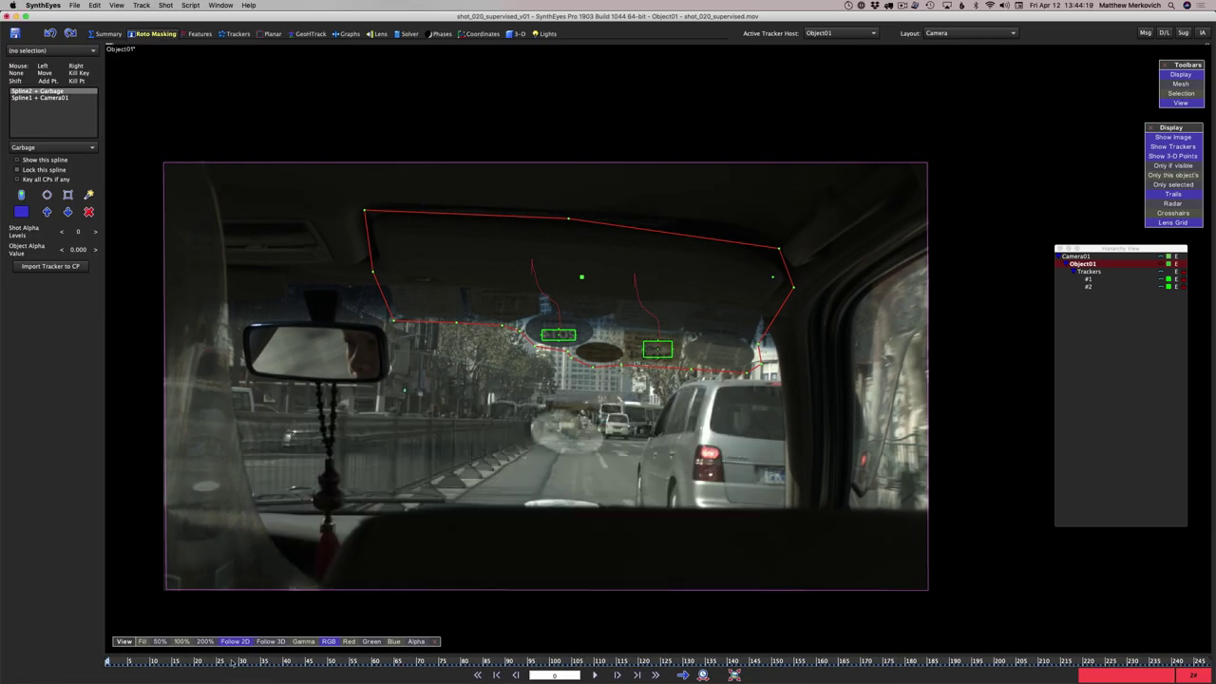
Scrub the shot to about frame 33 and back to frame 0 to check the Garbage mask's movement
left_click_drag(246, 662, 254, 662)
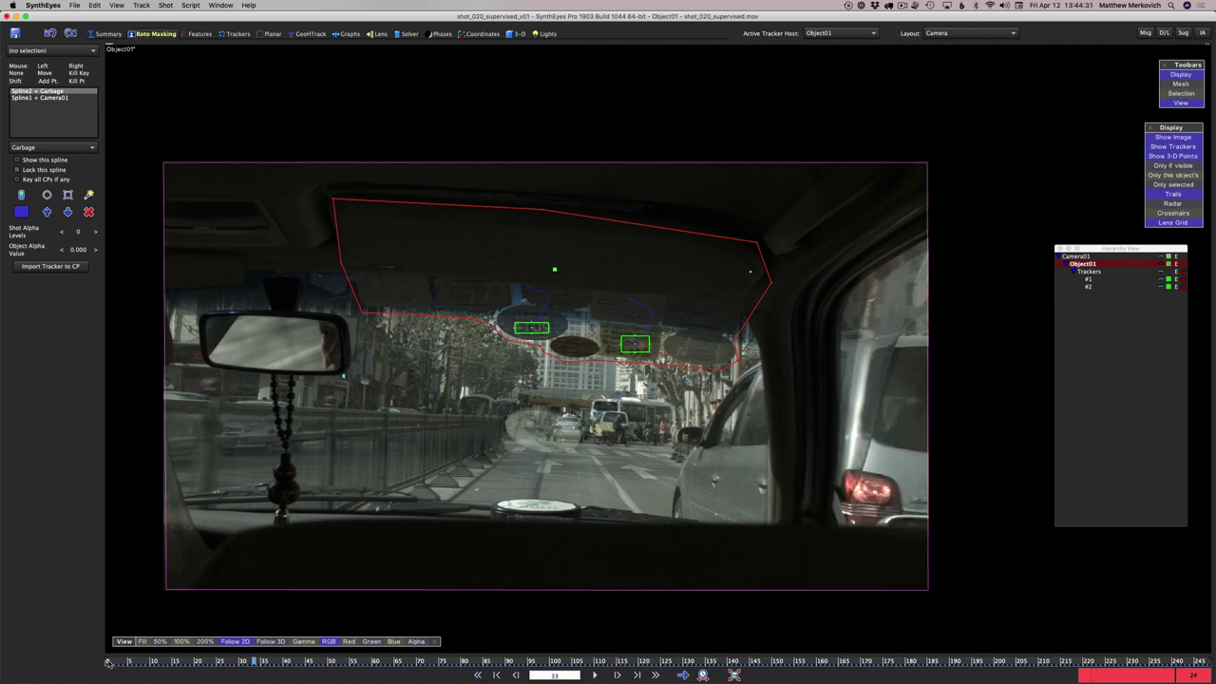
left_click(107, 663)
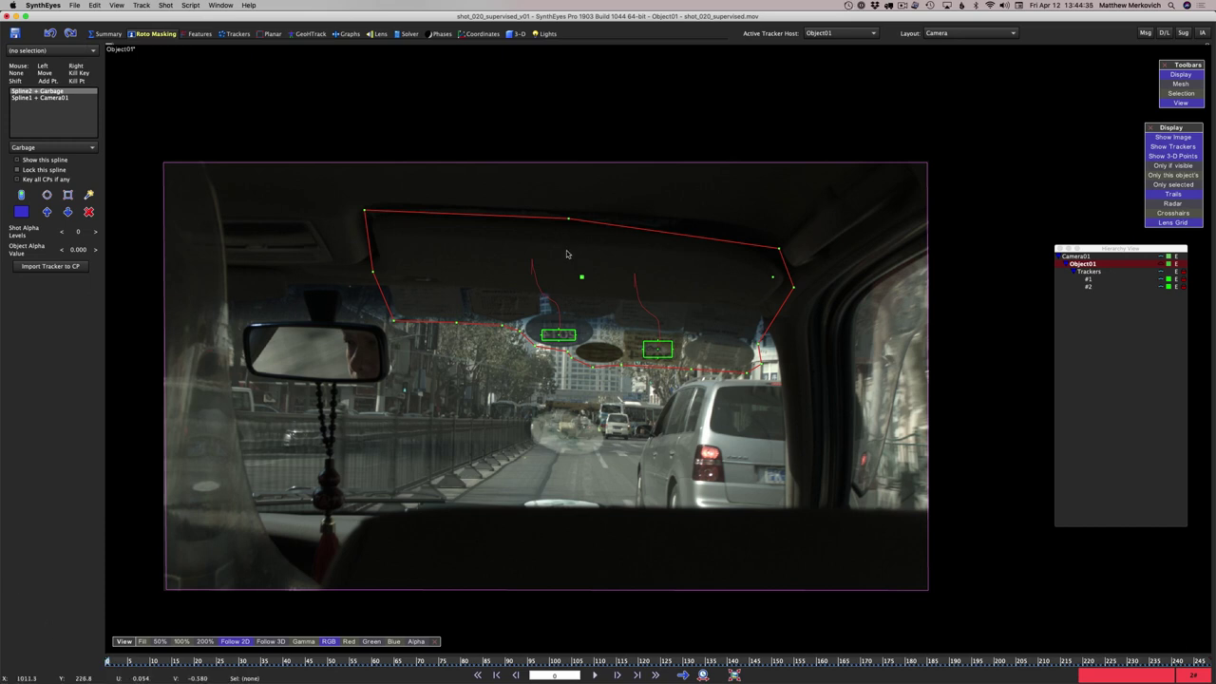
Browse the full list of customizable UI colors in the Appearance preferences
left_click(43, 5)
left_click(53, 31)
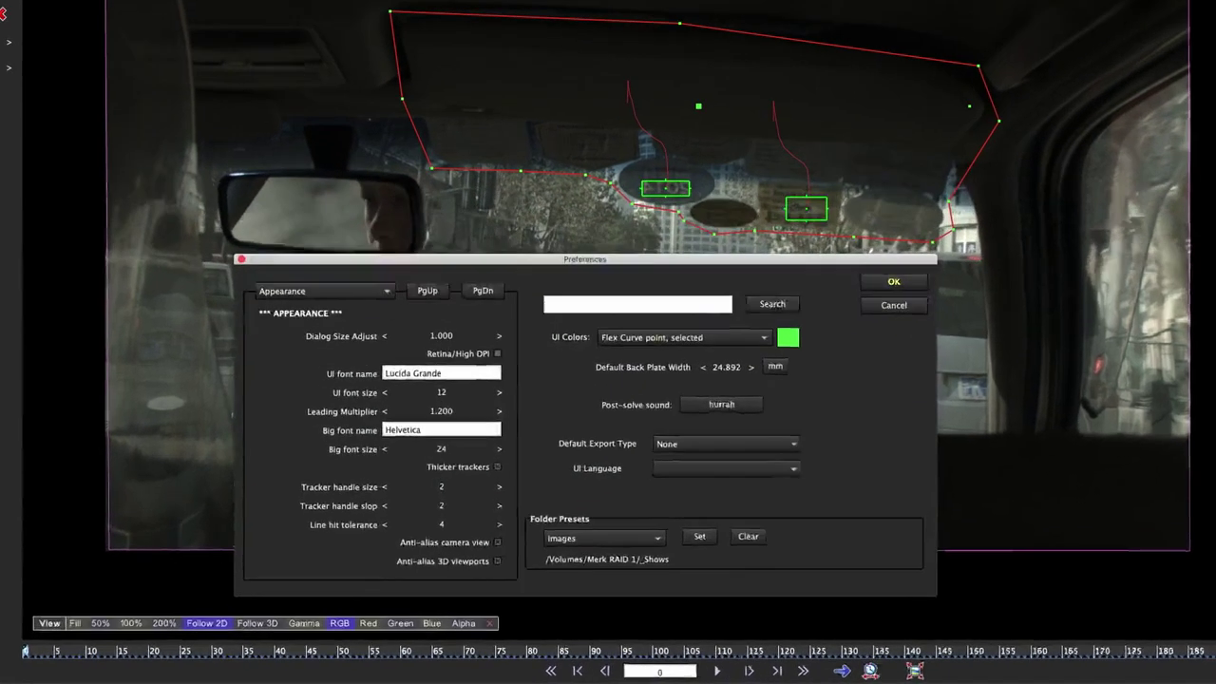
left_click(851, 278)
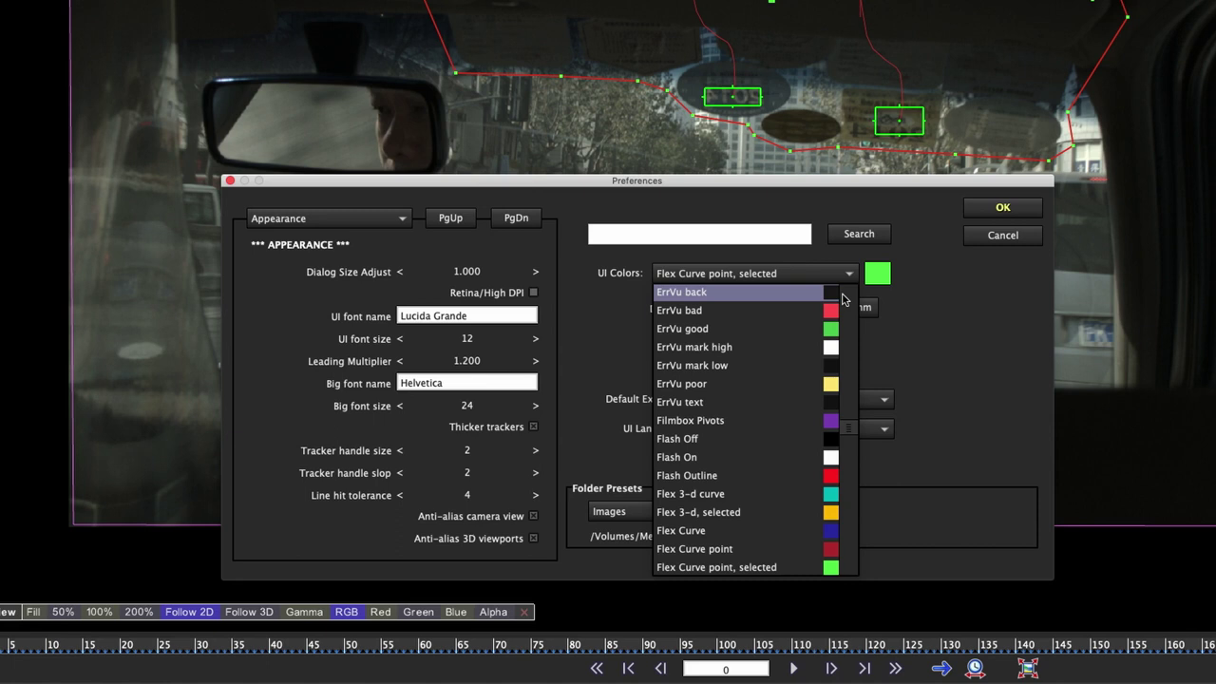
scroll(716, 418, "down", 15)
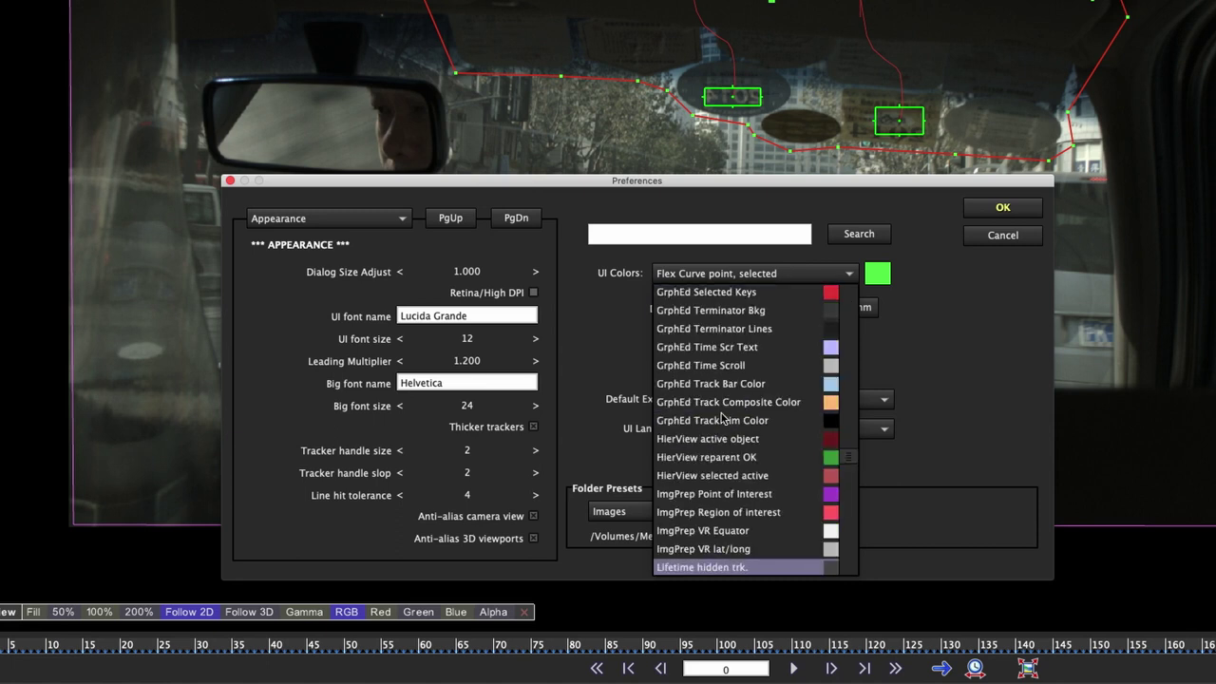
scroll(717, 393, "down", 20)
scroll(718, 392, "down", 12)
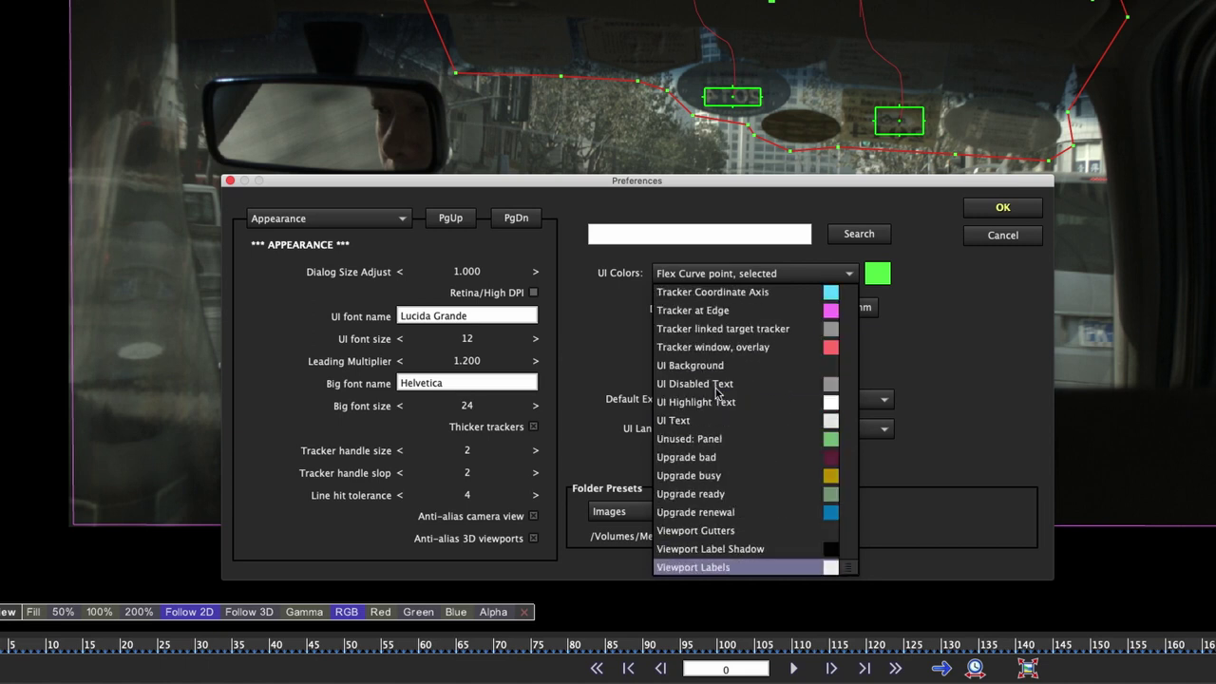
scroll(684, 380, "up", 10)
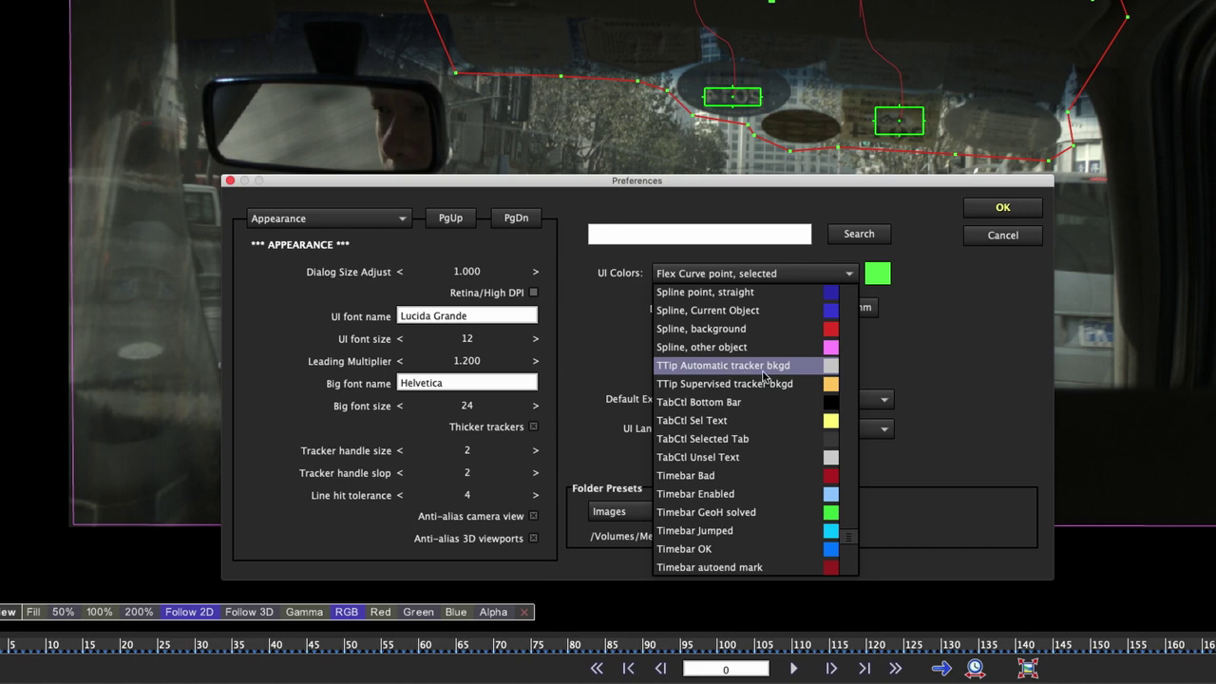
scroll(785, 377, "up", 20)
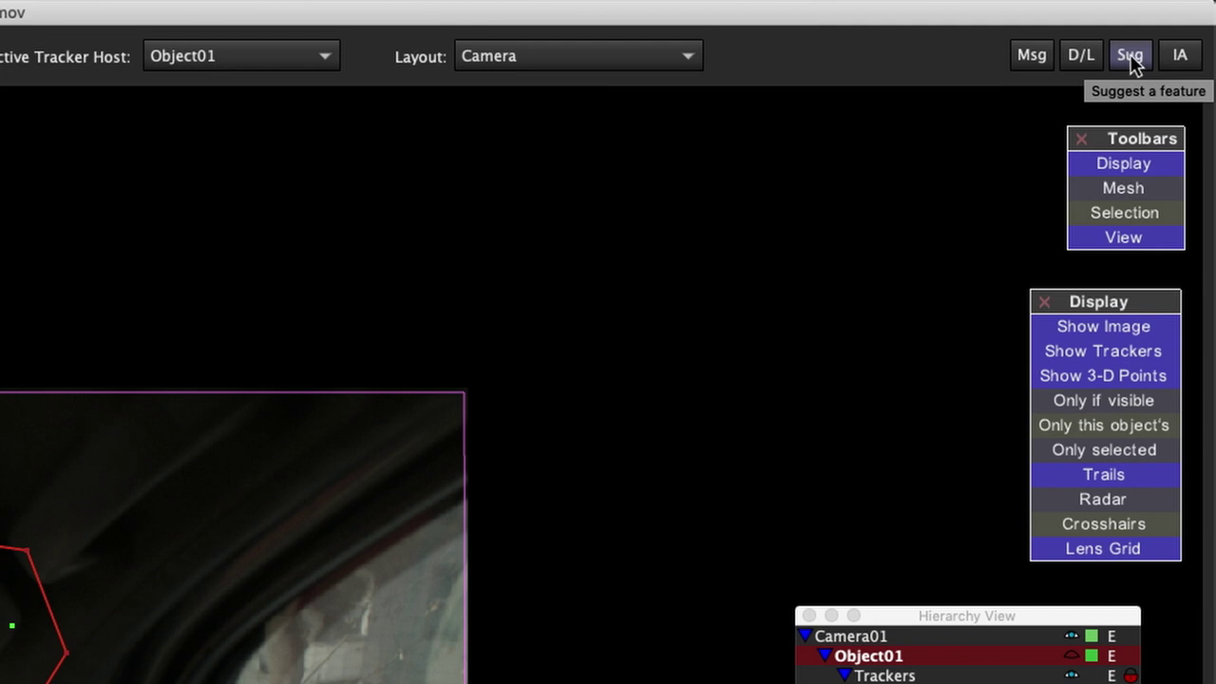
Open the SynthEyes Feature Requests page in the web browser, read through the listed requests, and hide the browser
left_click(1131, 57)
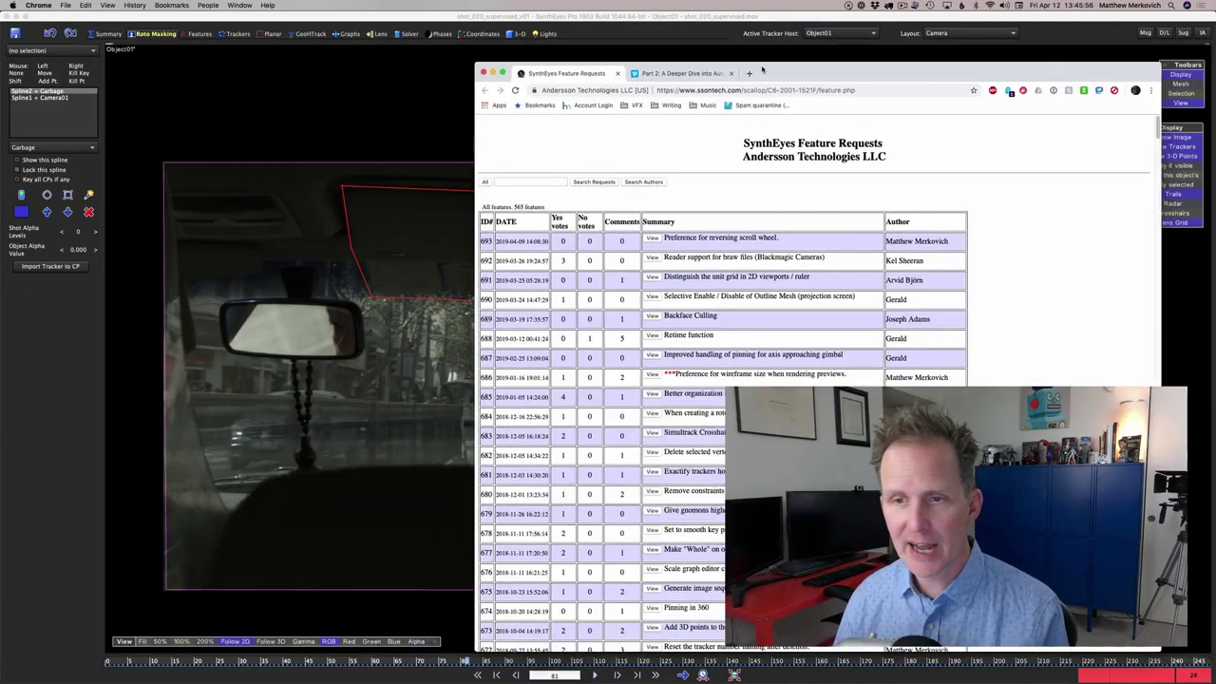
left_click_drag(763, 70, 515, 30)
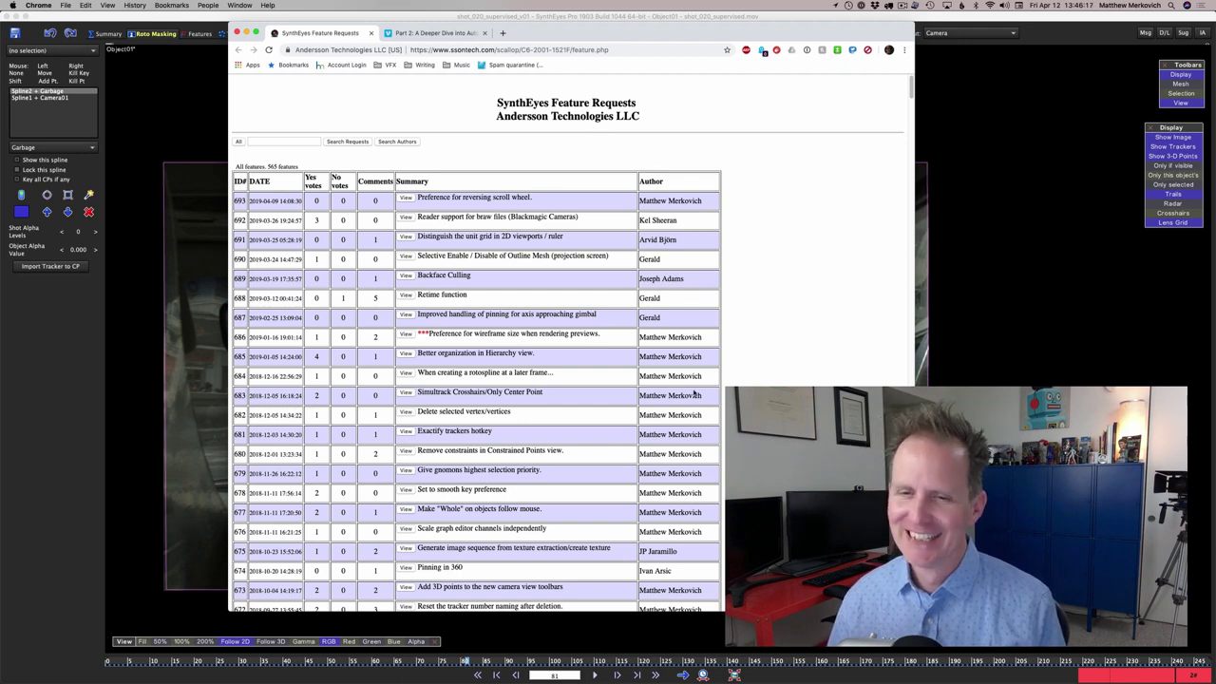
scroll(694, 392, "down", 6)
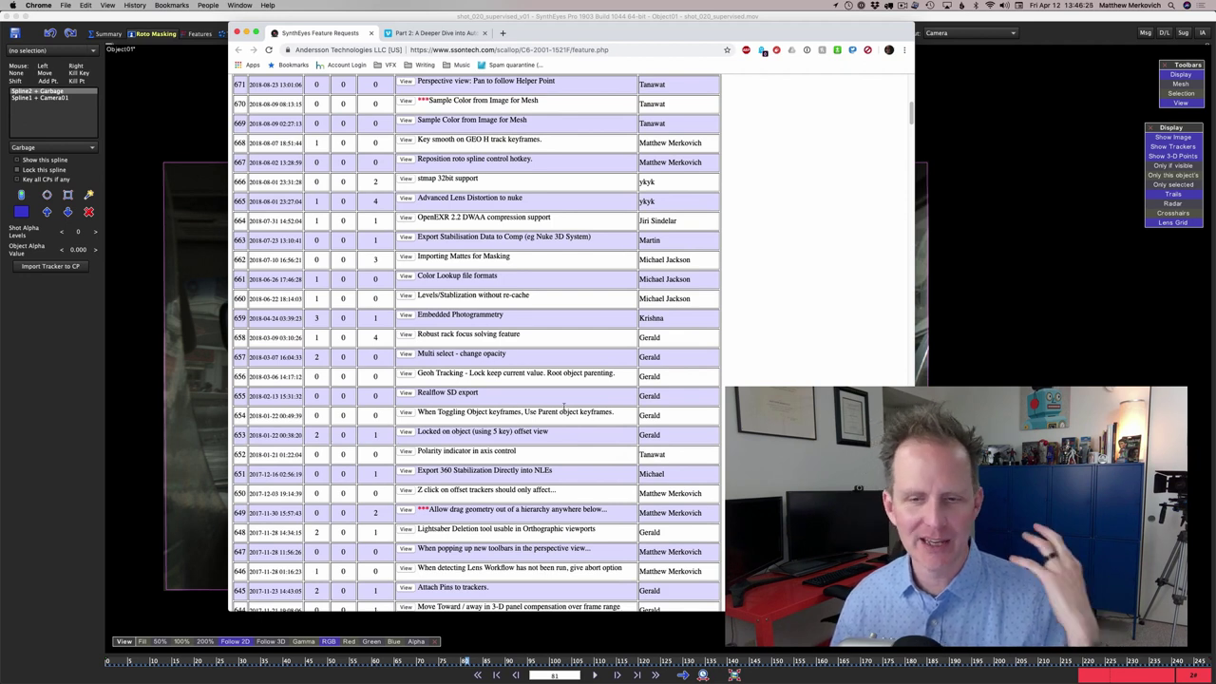
scroll(565, 407, "down", 1)
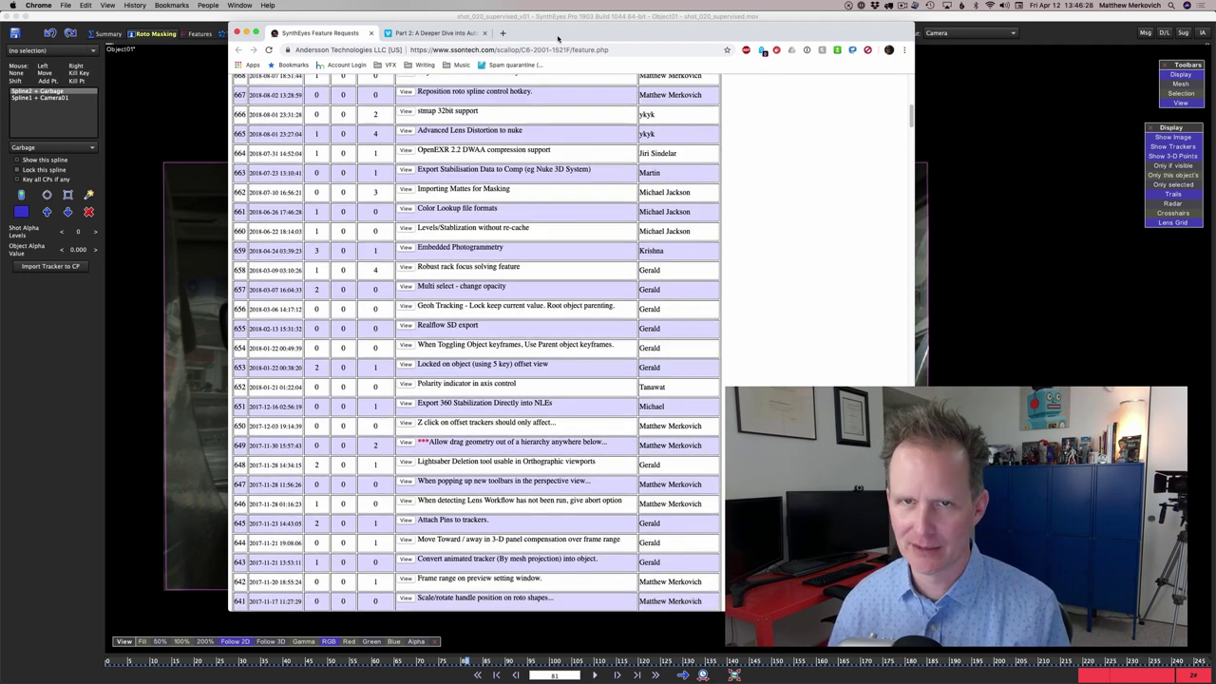
key("super+h")
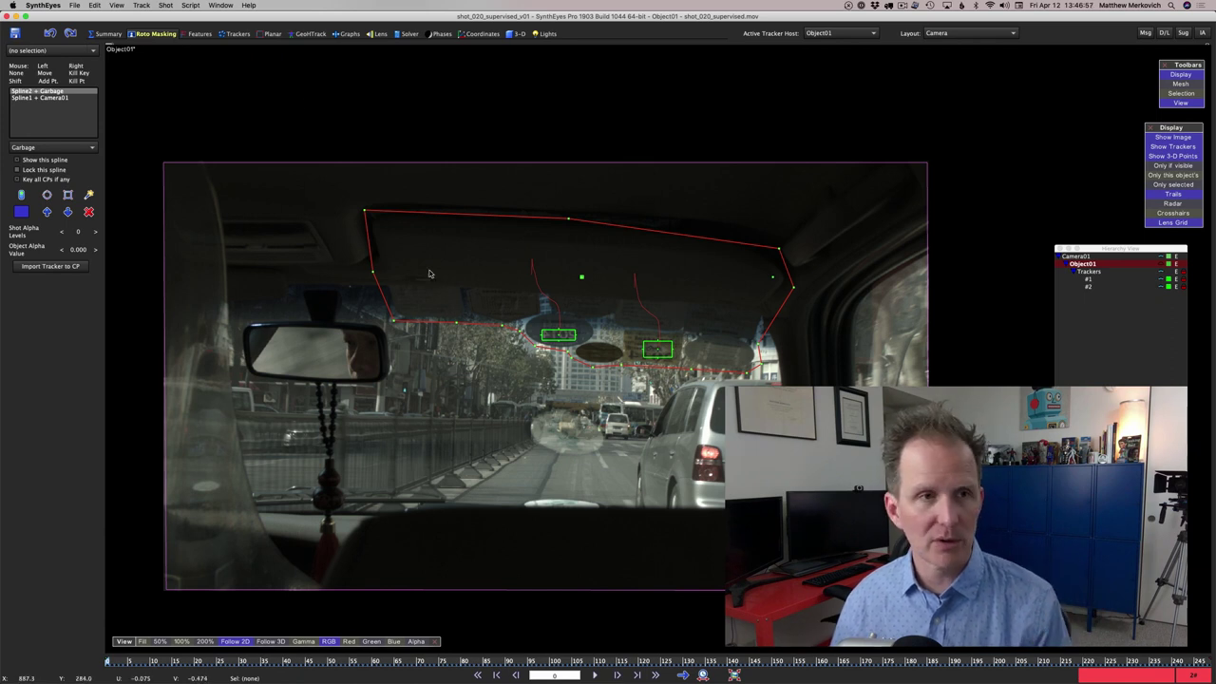
Clear the roto spline selection and reselect the Garbage spline Spline2
left_click(78, 135)
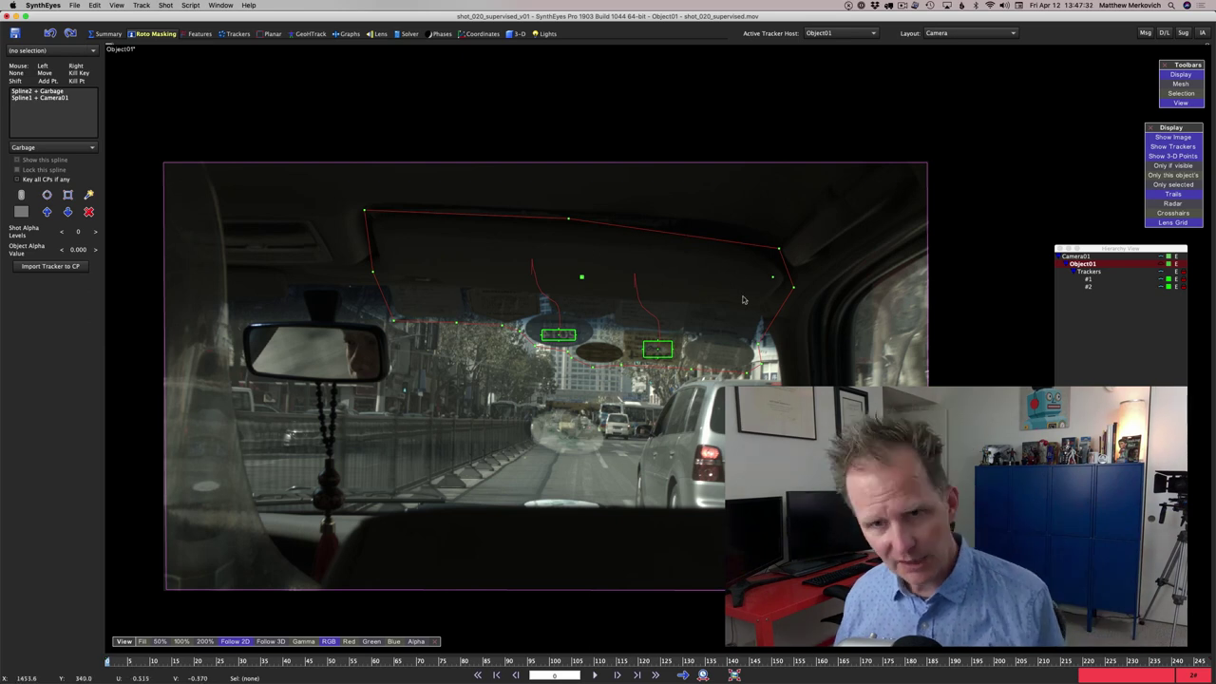
left_click(54, 91)
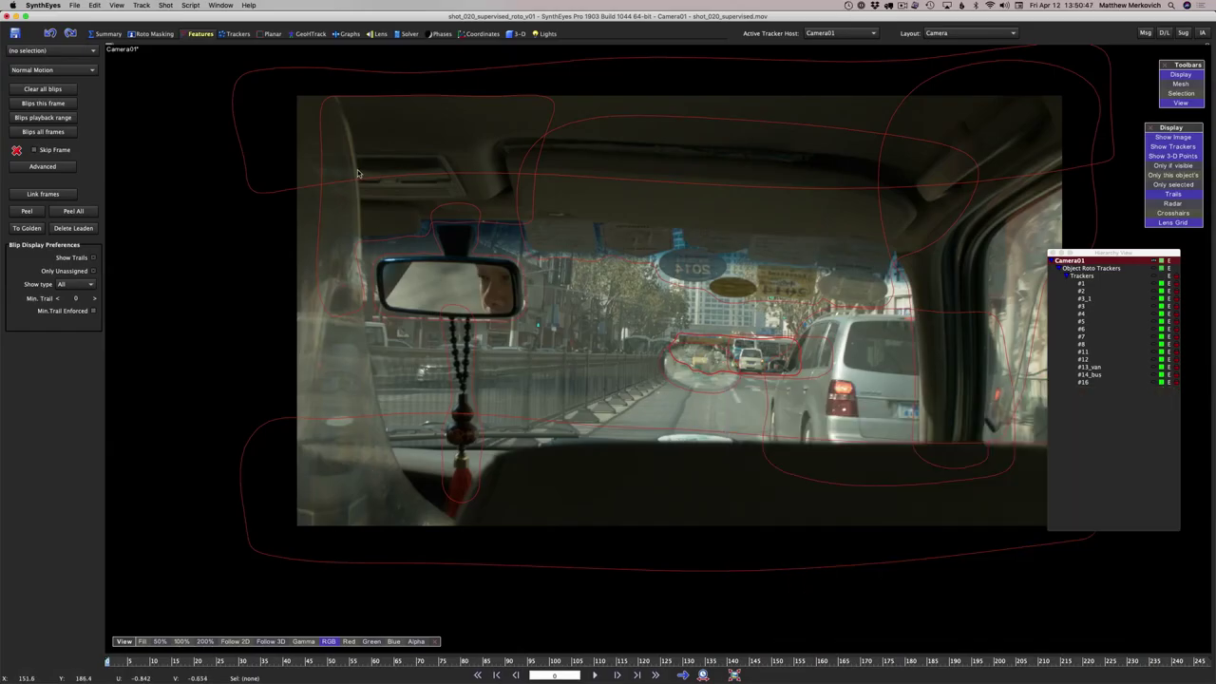
Apply the Hicon preset in the roto shot's image preparation, review its level adjustments, and confirm
left_click(107, 34)
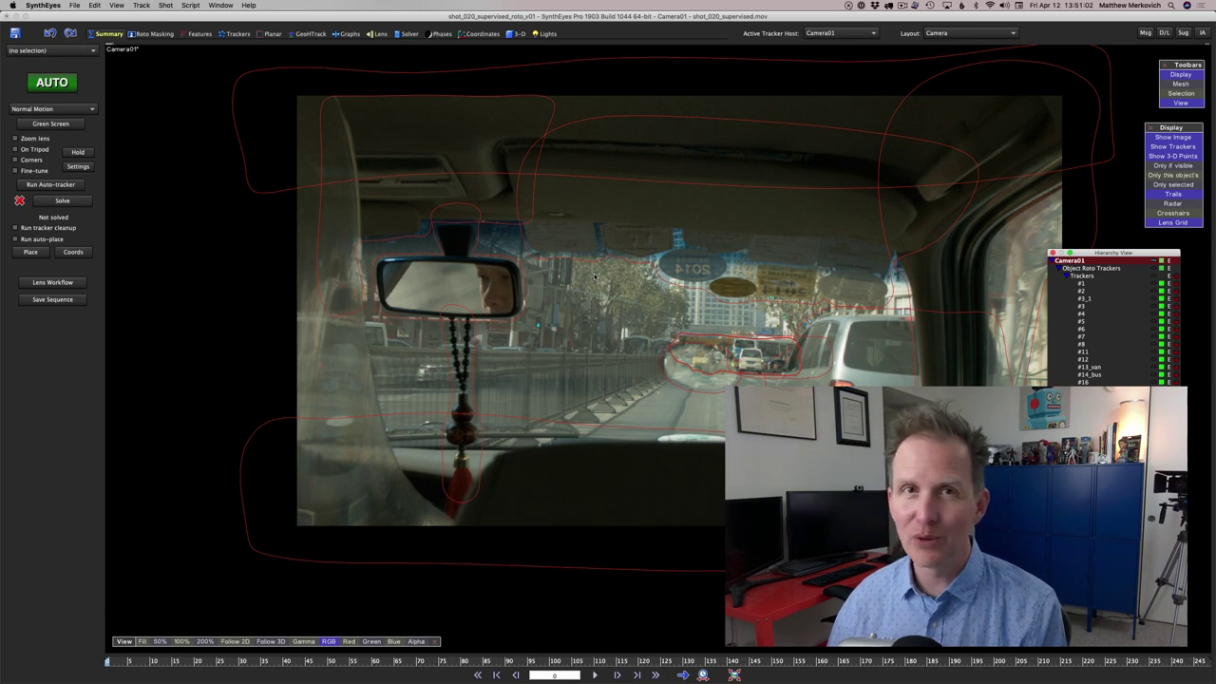
key("p")
left_click(376, 428)
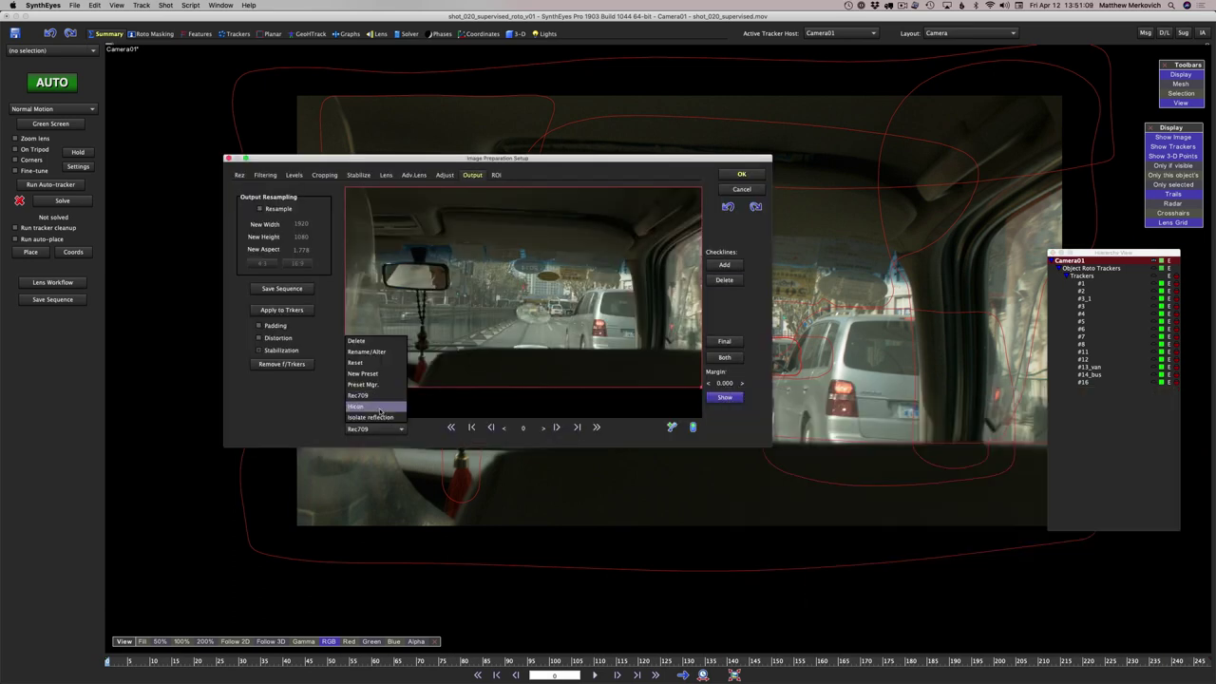
left_click(379, 407)
left_click(295, 175)
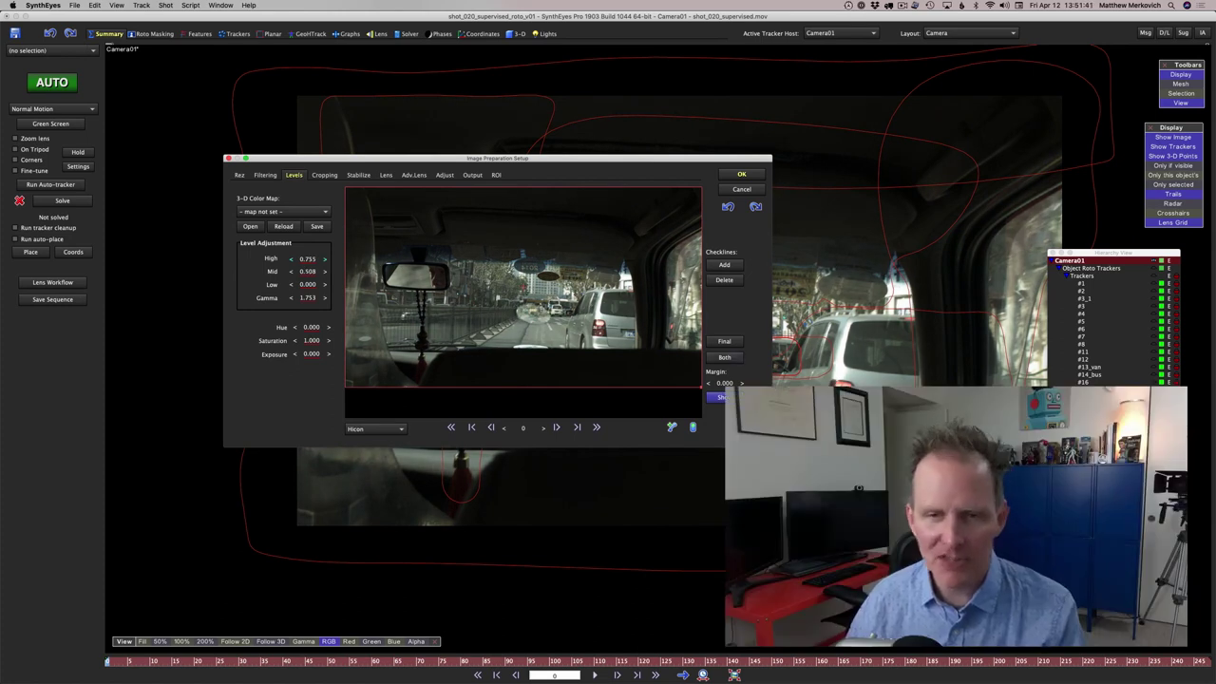
left_click(742, 174)
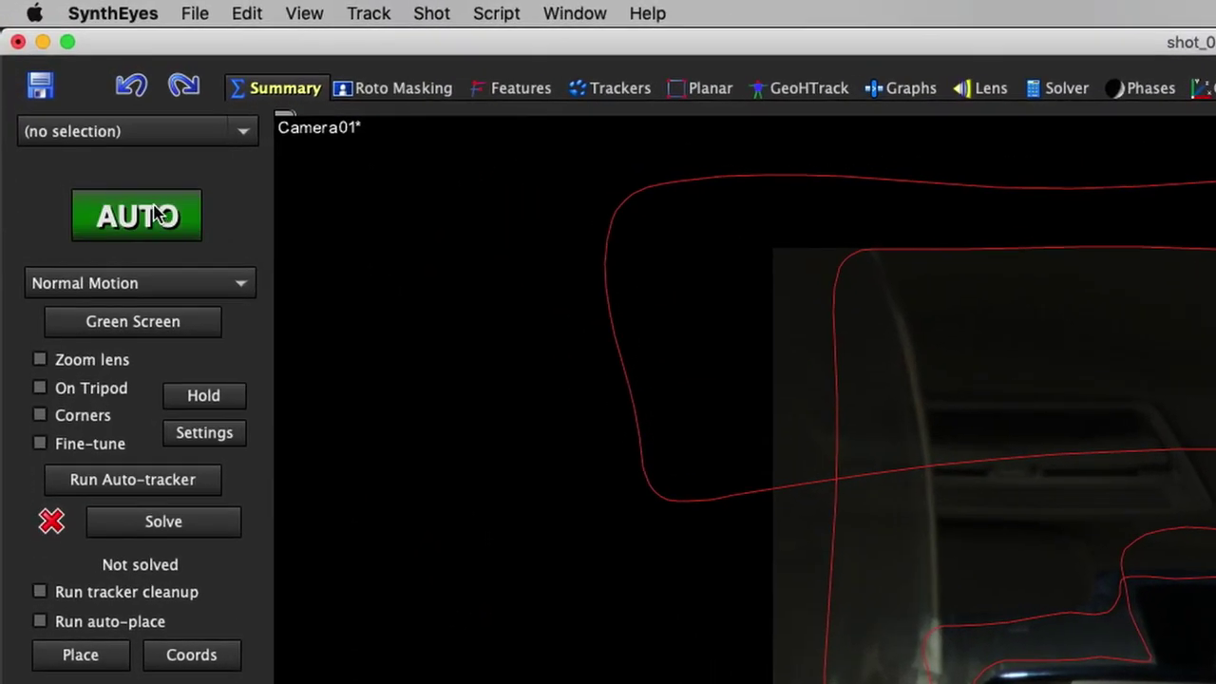
Run the full automatic track and solve on the masked roto_v01 shot and accept the solve
left_click(156, 214)
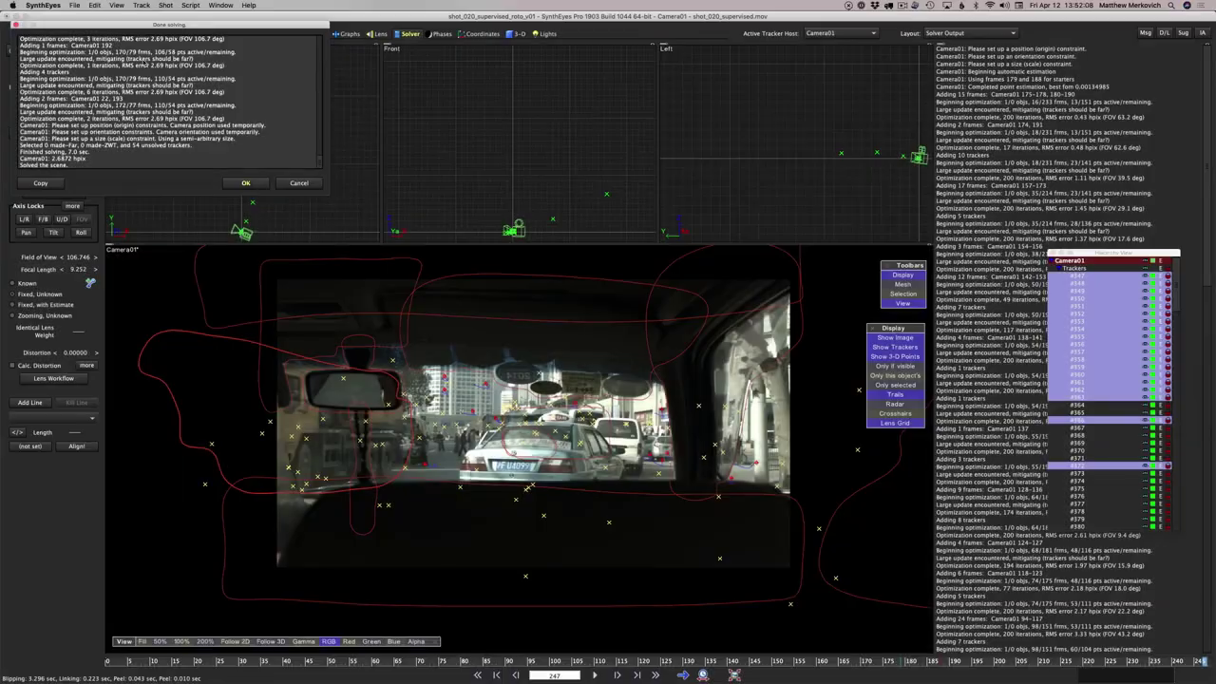
left_click(245, 183)
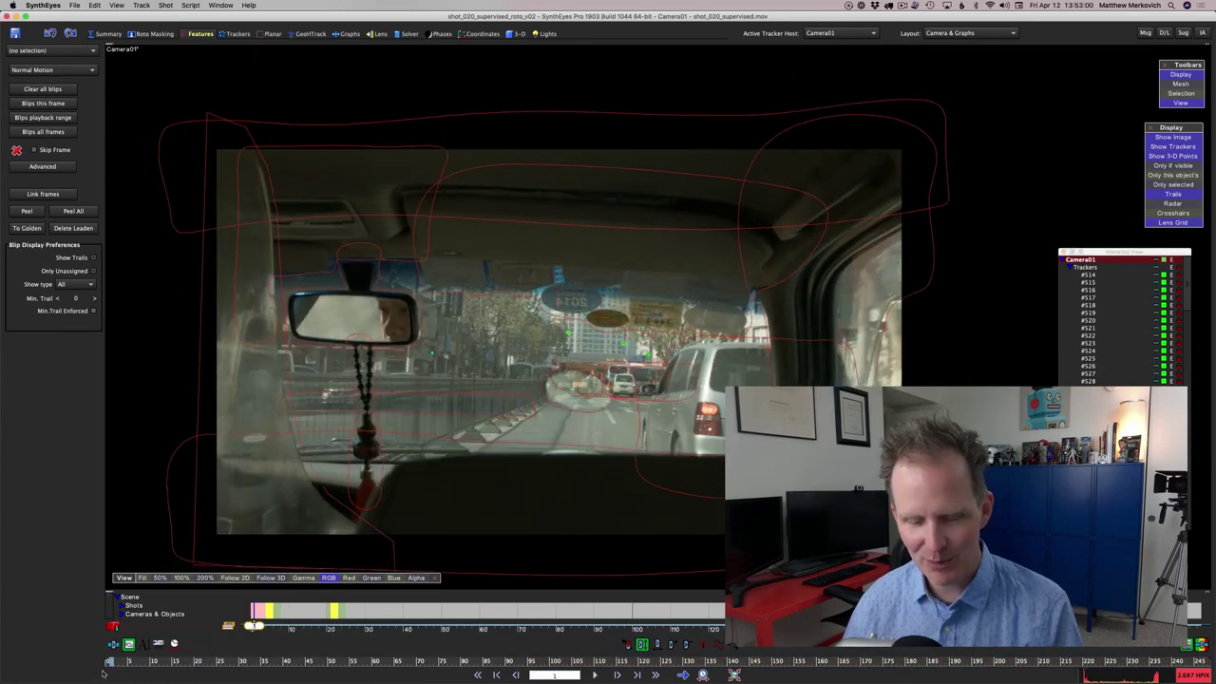
Run the full automatic track and solve on the roto_v02 shot and accept the solve
left_click(103, 35)
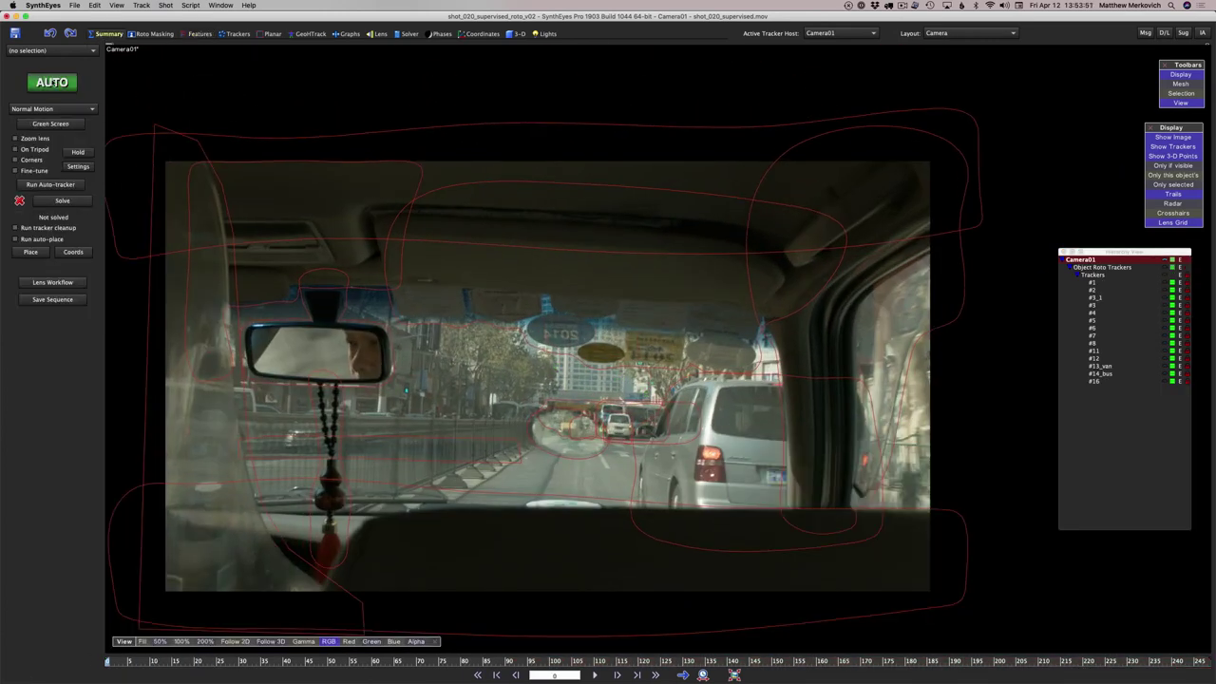
left_click(52, 83)
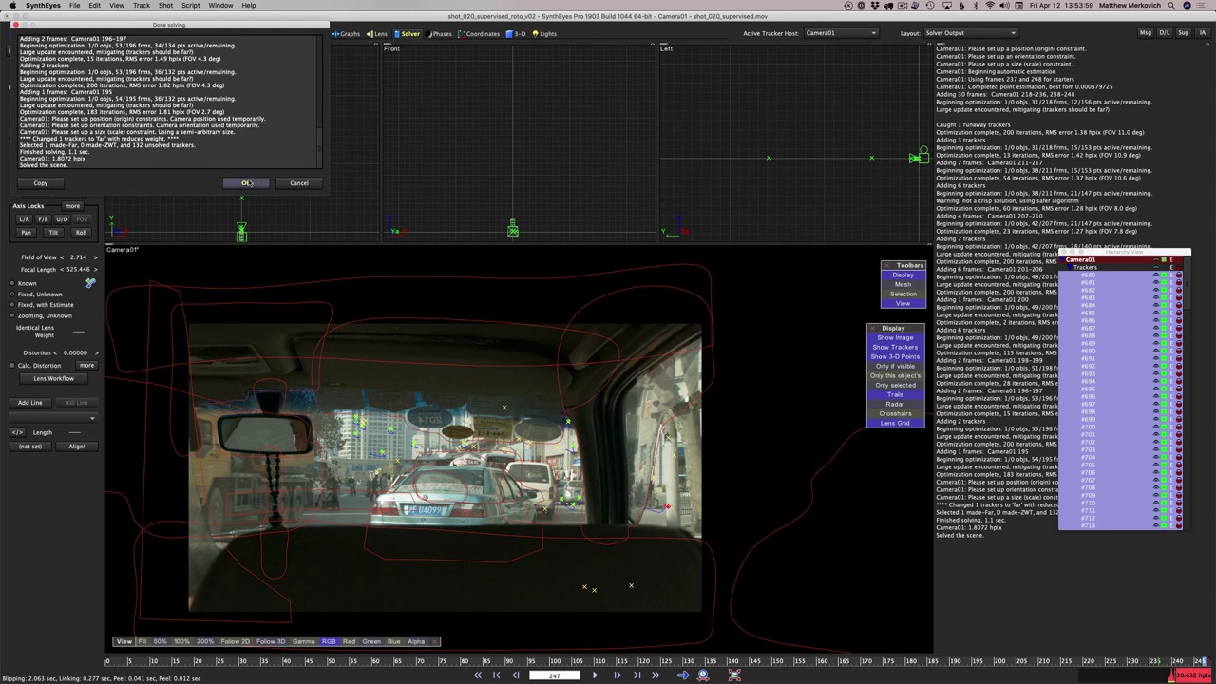
left_click(245, 183)
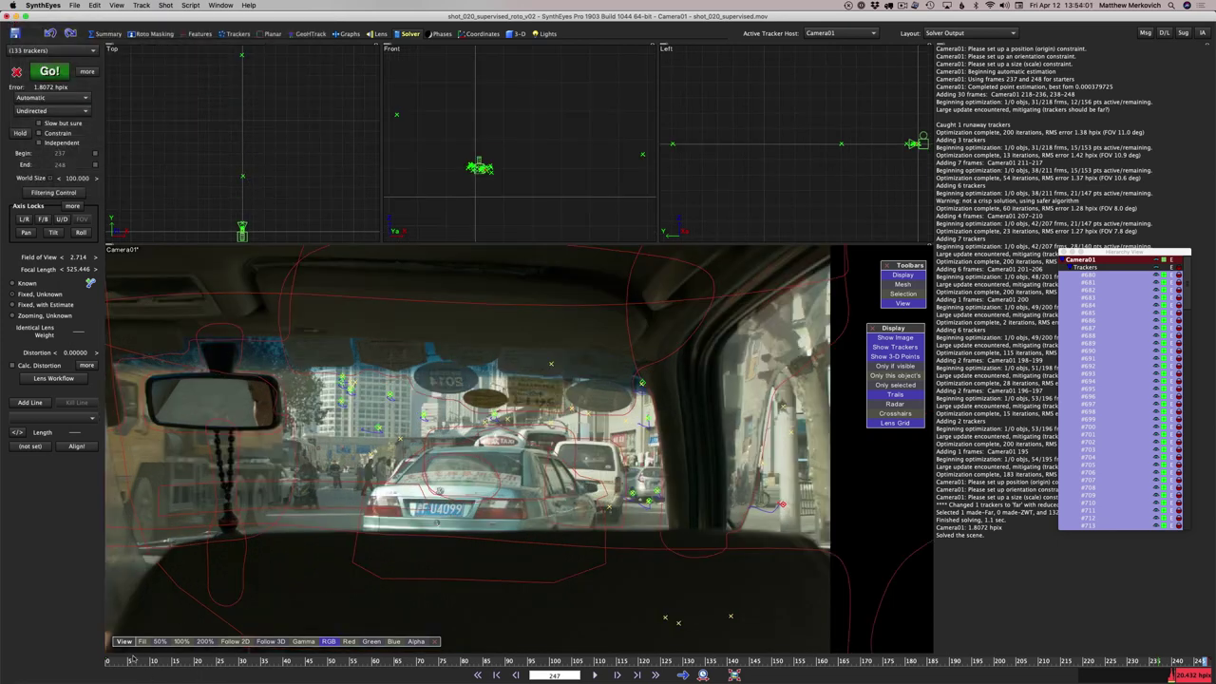
Deselect all trackers and scrub through the solved shot to examine where the automatic trackers landed
left_click_drag(129, 667, 107, 664)
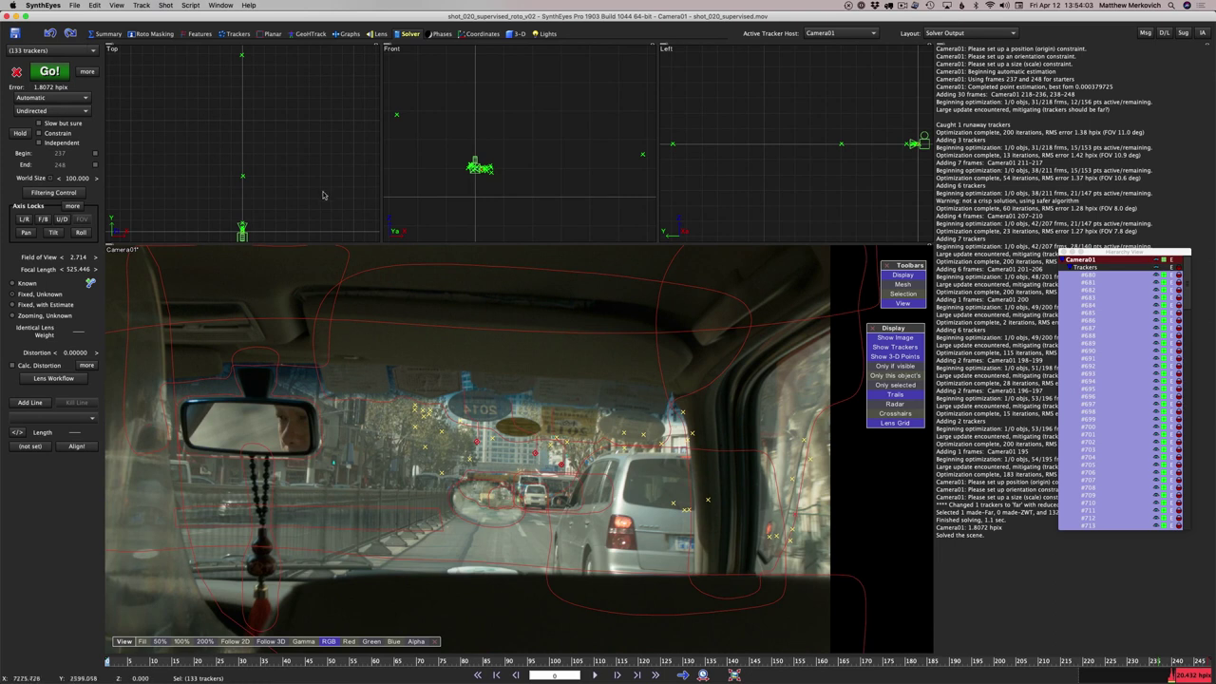
left_click(270, 576)
left_click_drag(126, 664, 593, 677)
left_click(671, 624)
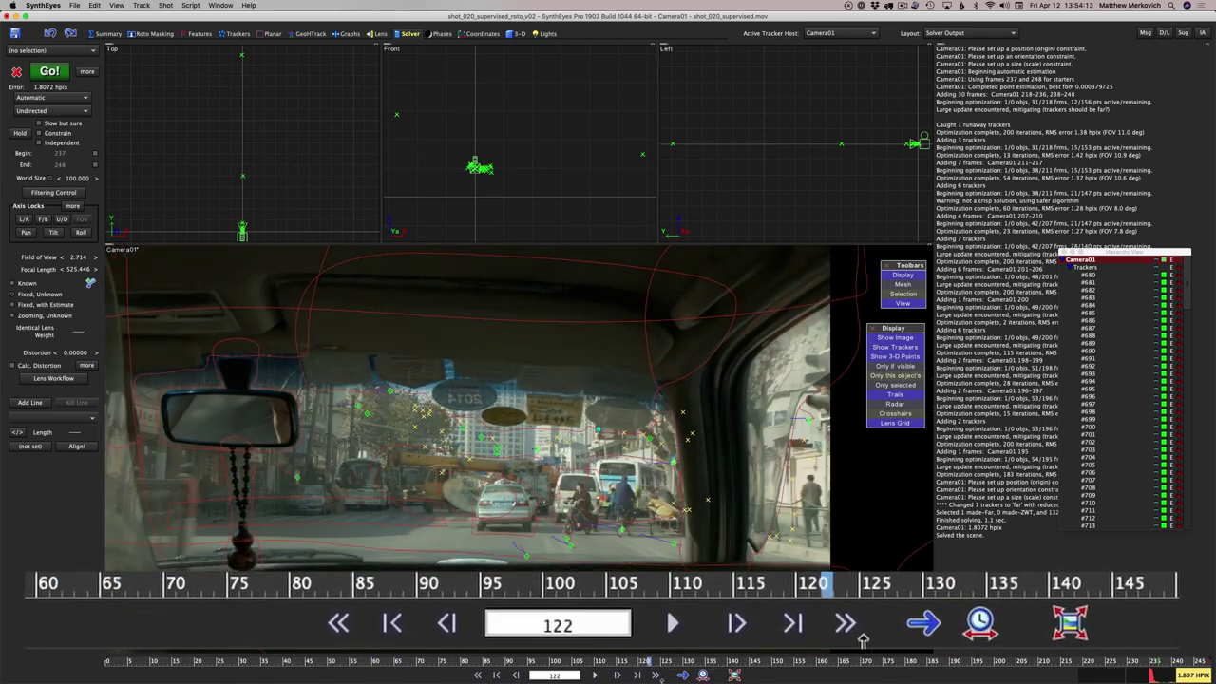
left_click(823, 677)
left_click_drag(823, 676, 988, 678)
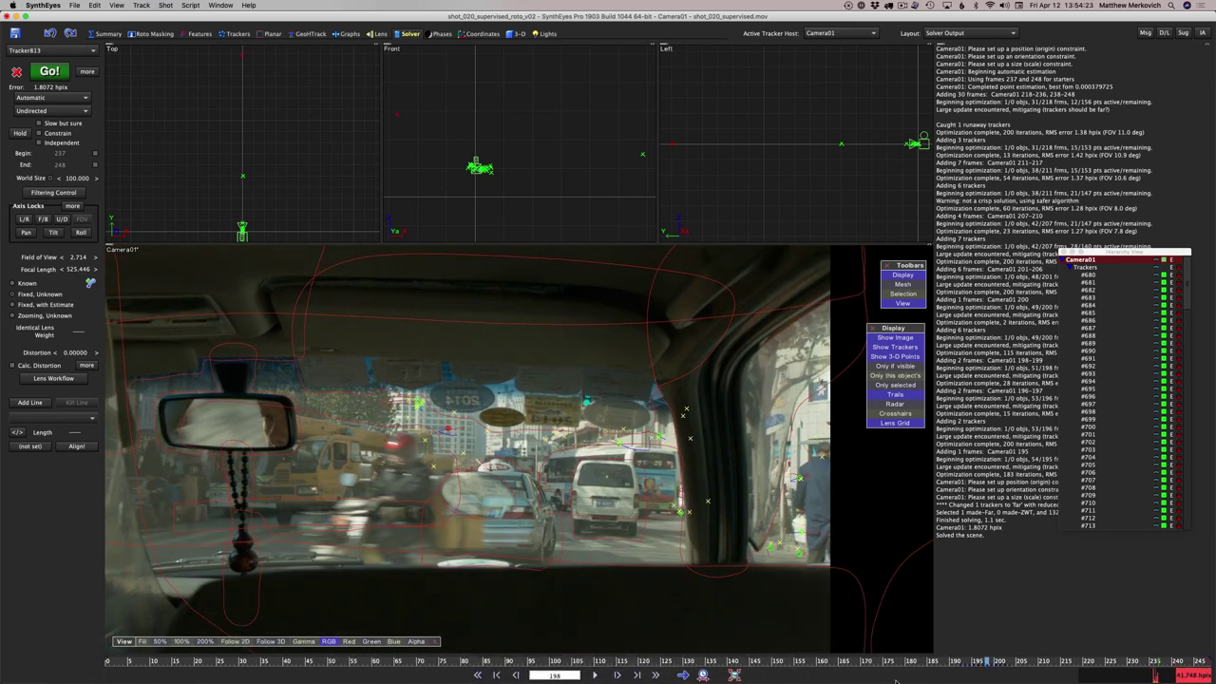
left_click_drag(994, 664, 1098, 673)
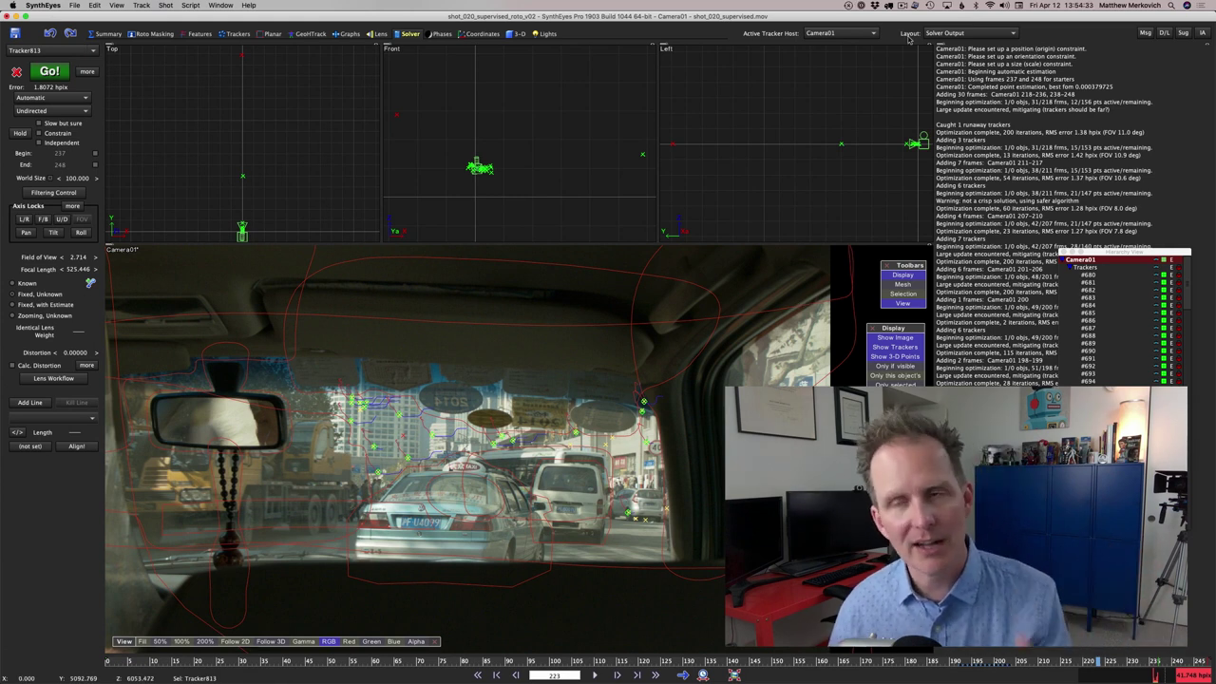
Switch to the Camera & Graphs layout and open a floating Graph Editor
left_click(932, 34)
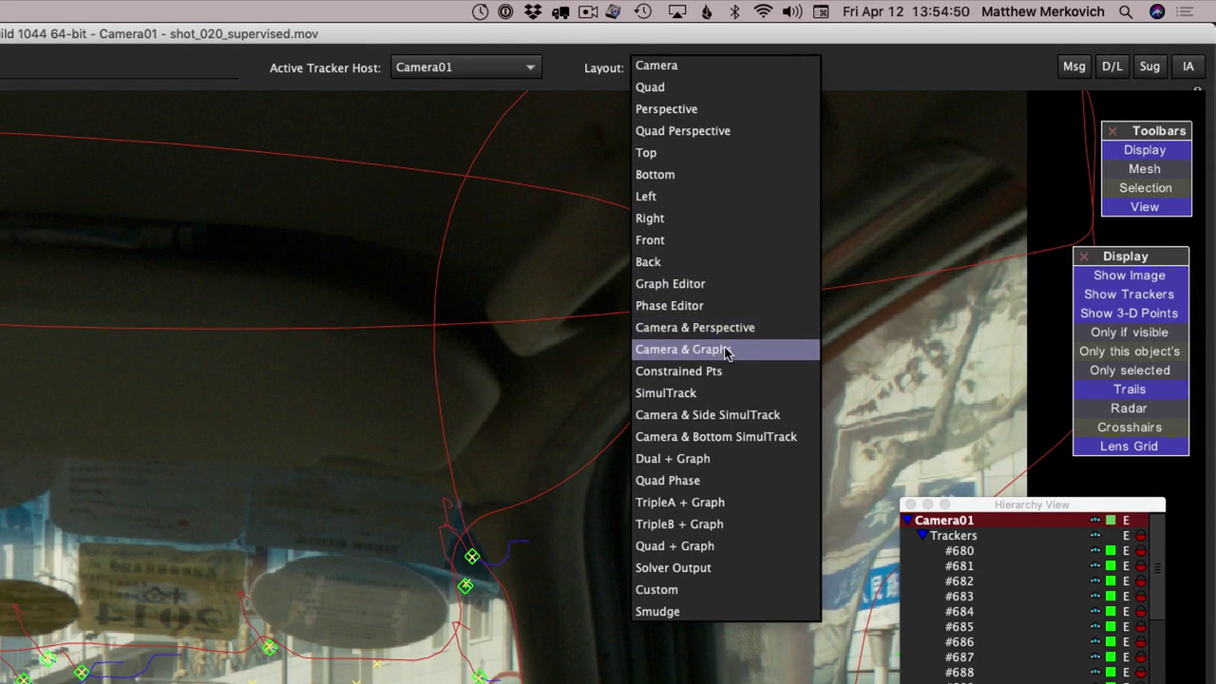
left_click(725, 350)
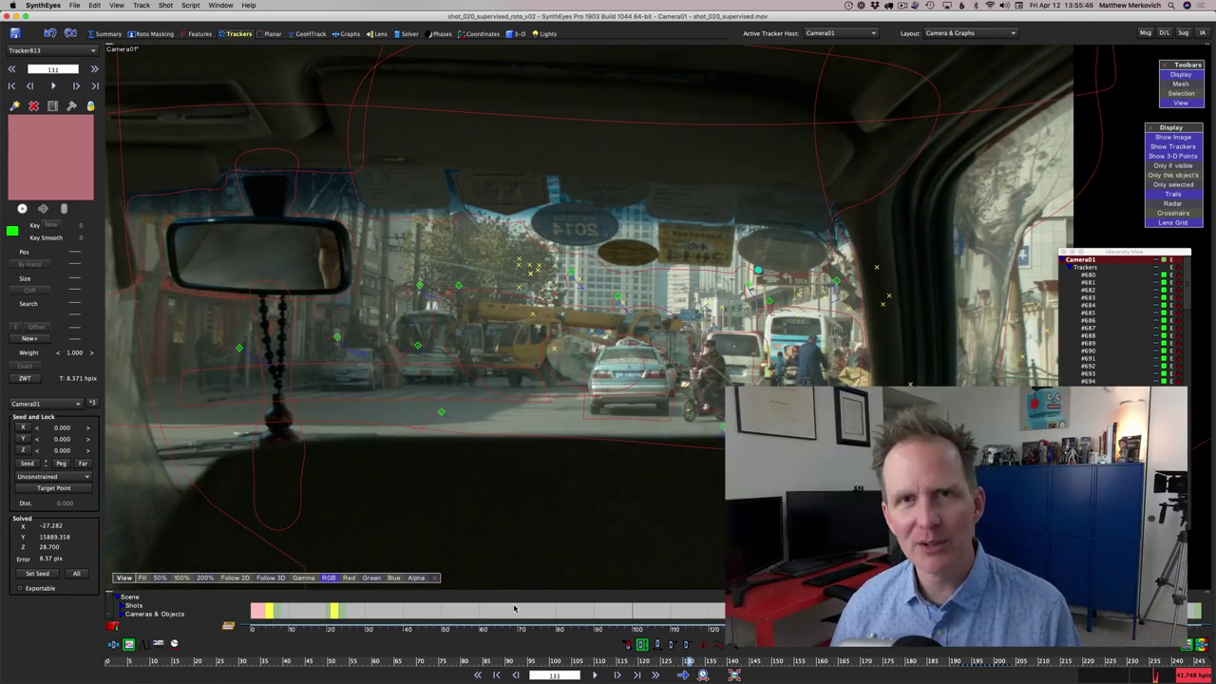
left_click(221, 5)
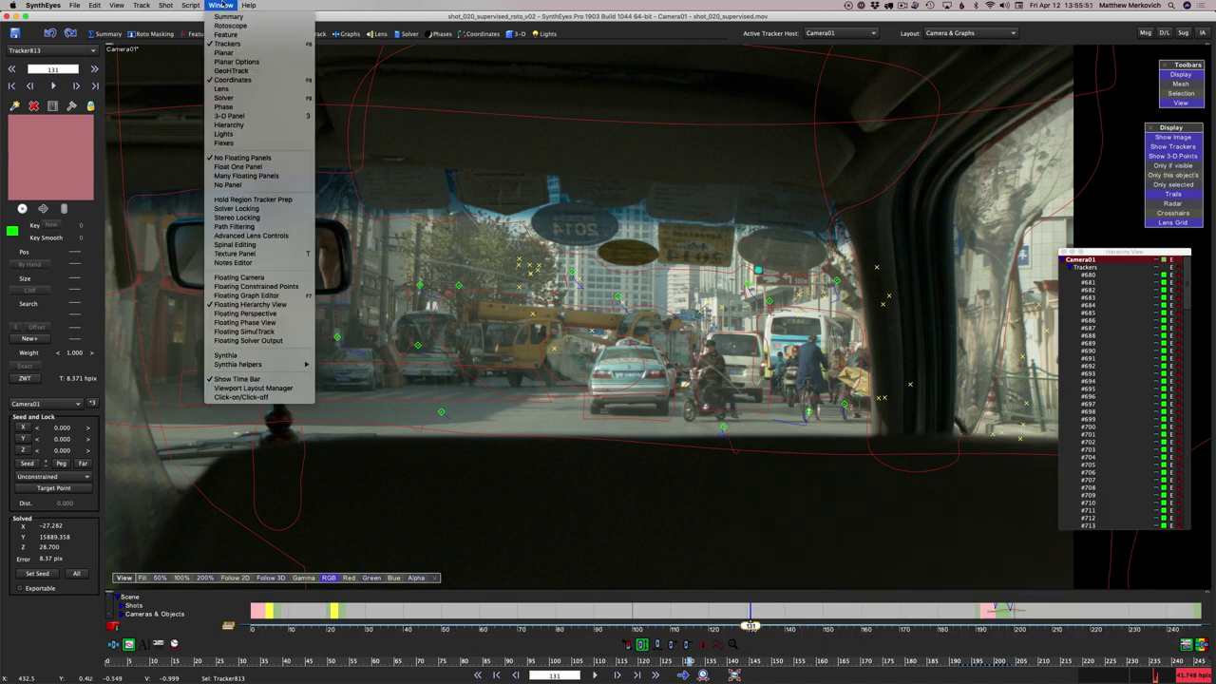
left_click(246, 296)
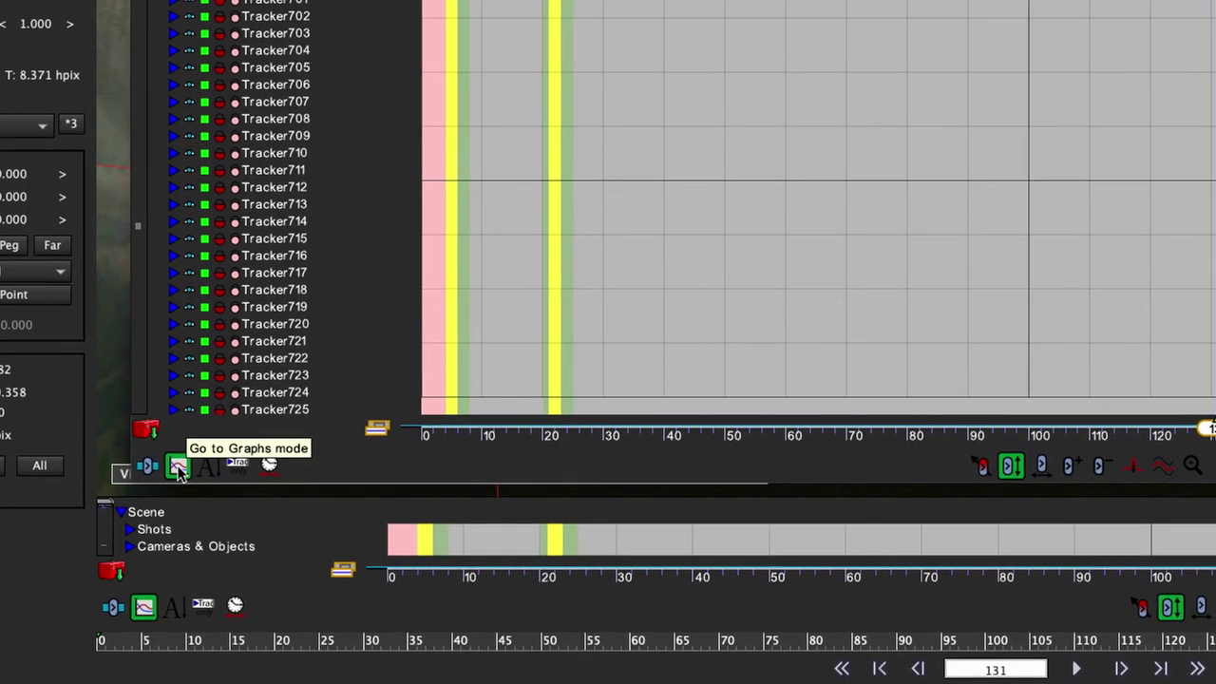
Put the floating Graph Editor in Tracks mode and examine the lifetimes of the automatic trackers
left_click(149, 466)
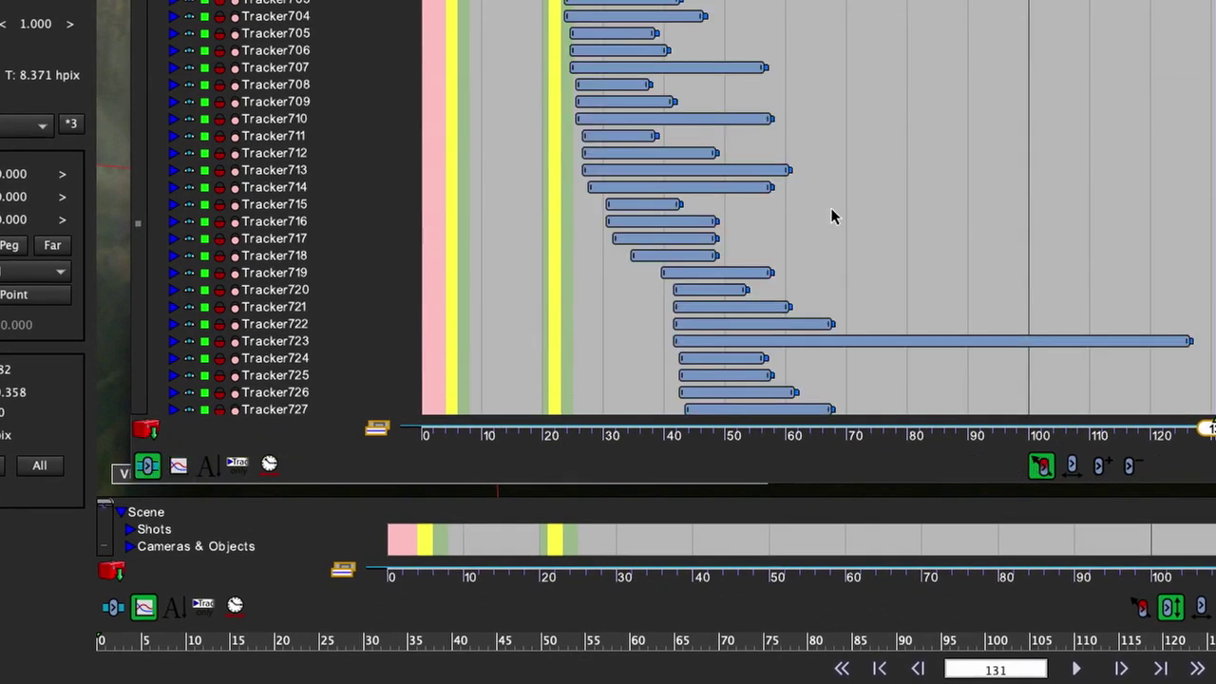
middle_click_drag(868, 152, 869, 40)
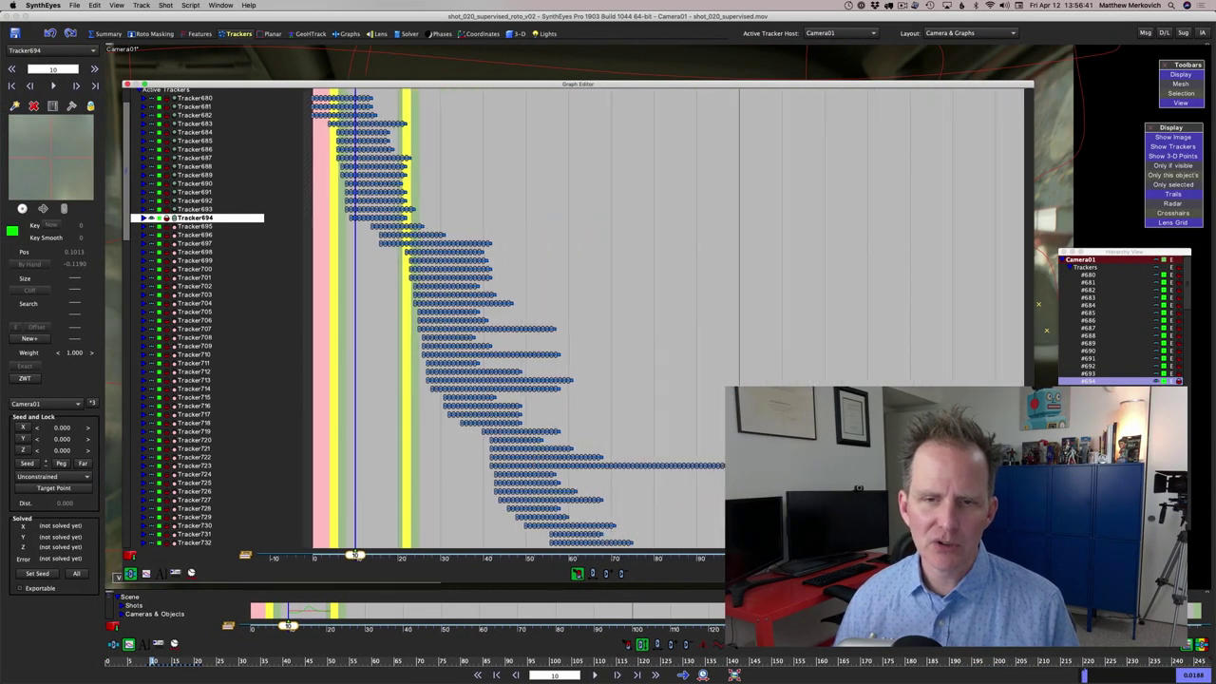
middle_click_drag(564, 407, 585, 406)
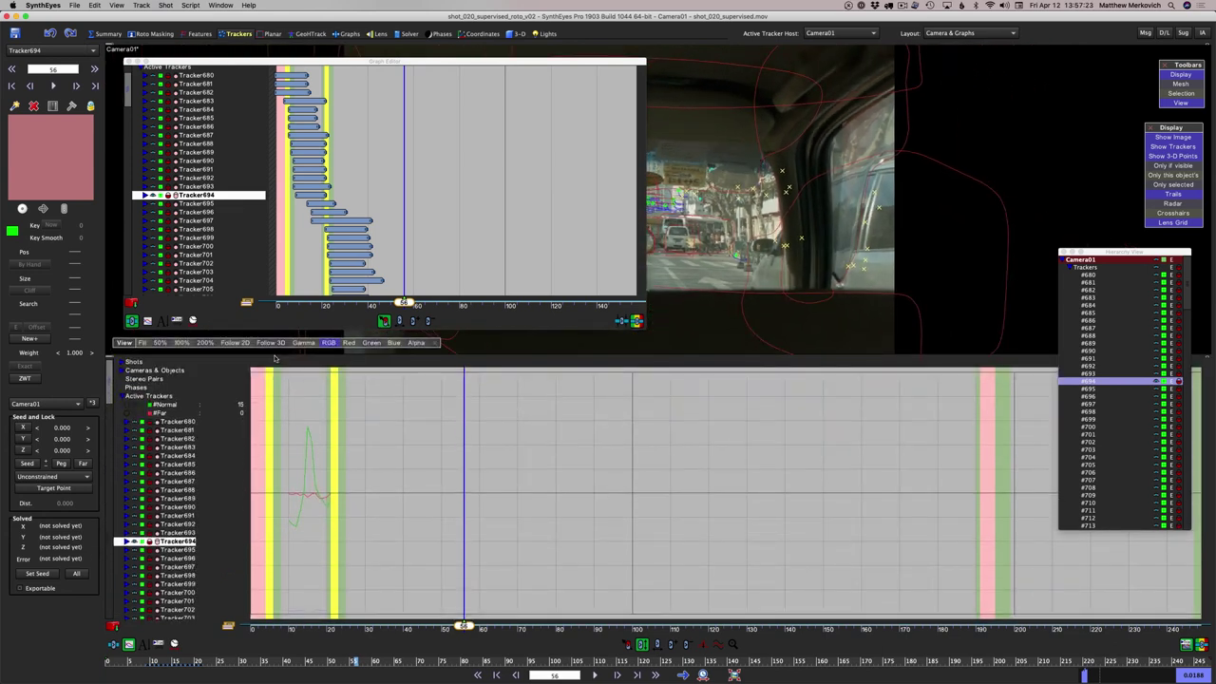
Shrink the docked graph pane to a thin strip below an enlarged camera view and reposition the floating Graph Editor
left_click_drag(275, 358, 281, 600)
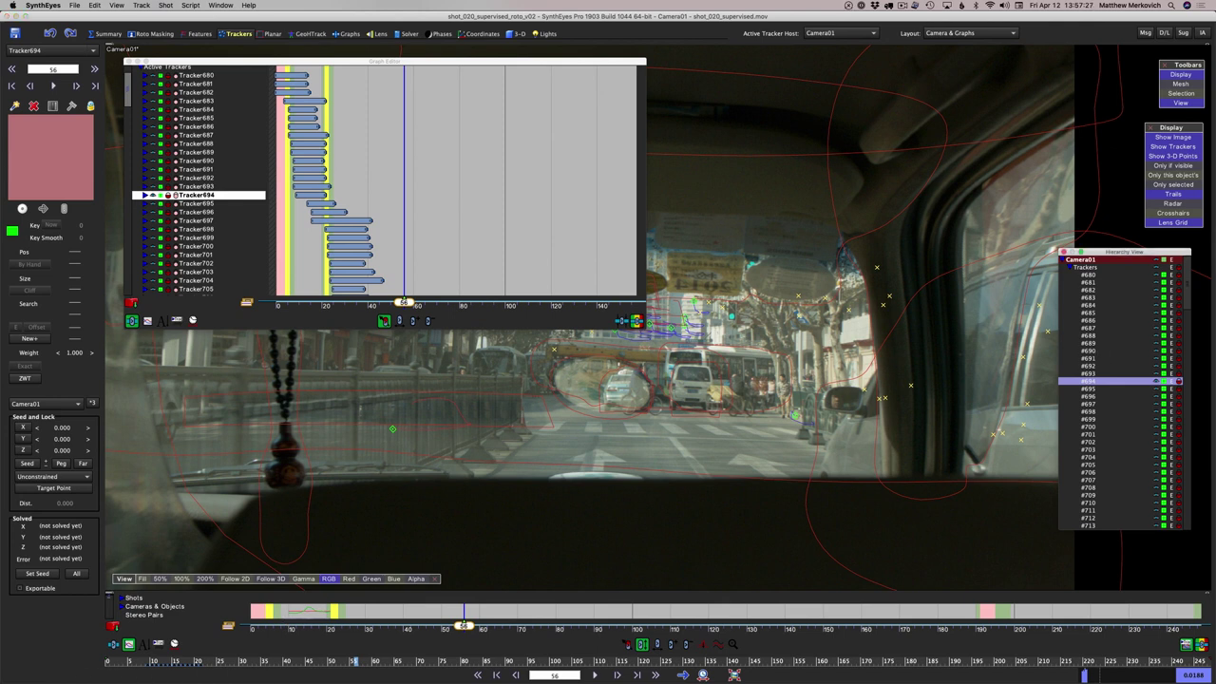
left_click_drag(181, 60, 381, 83)
Bring the Active Trackers' #Normal and #Far rows into the docked graph strip and move the floating Graph Editor off the camera view
scroll(169, 613, "down", 2)
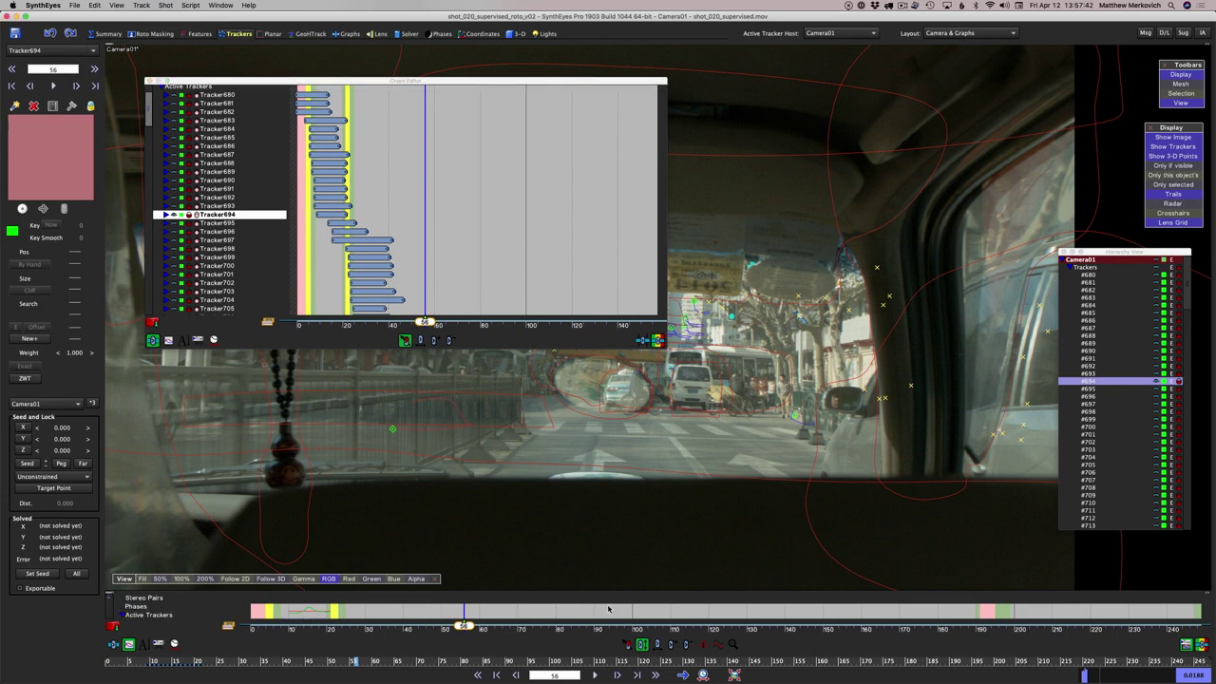
scroll(157, 610, "up", 3)
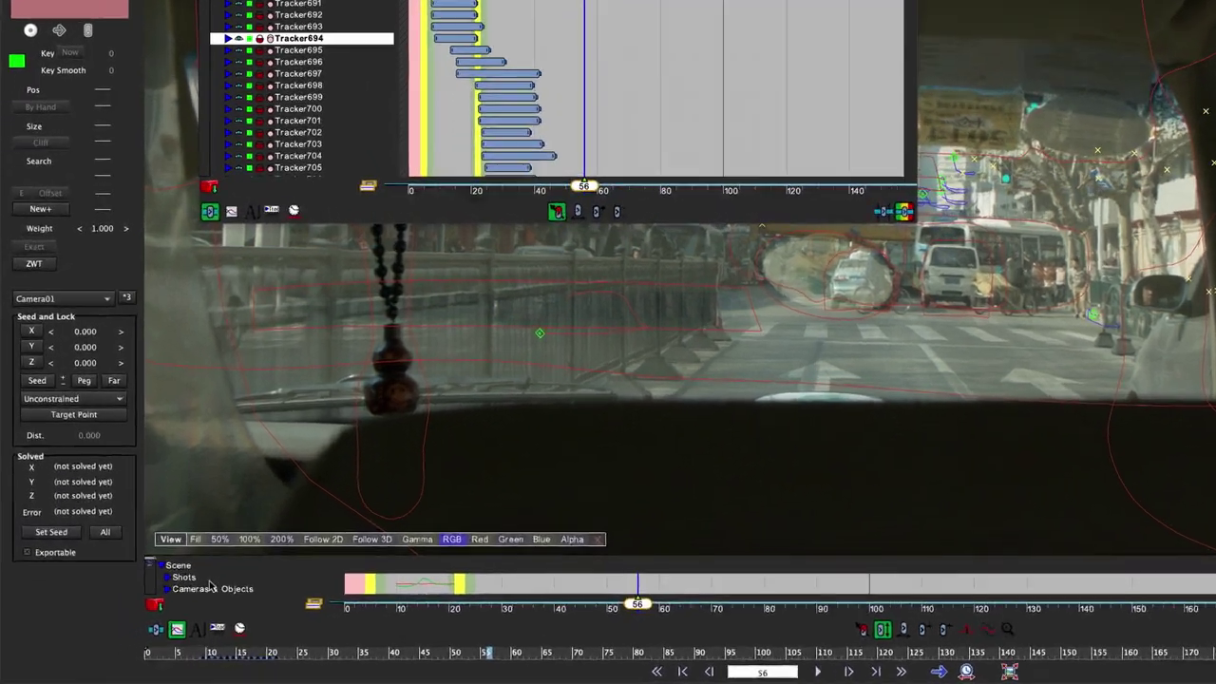
scroll(172, 609, "down", 1)
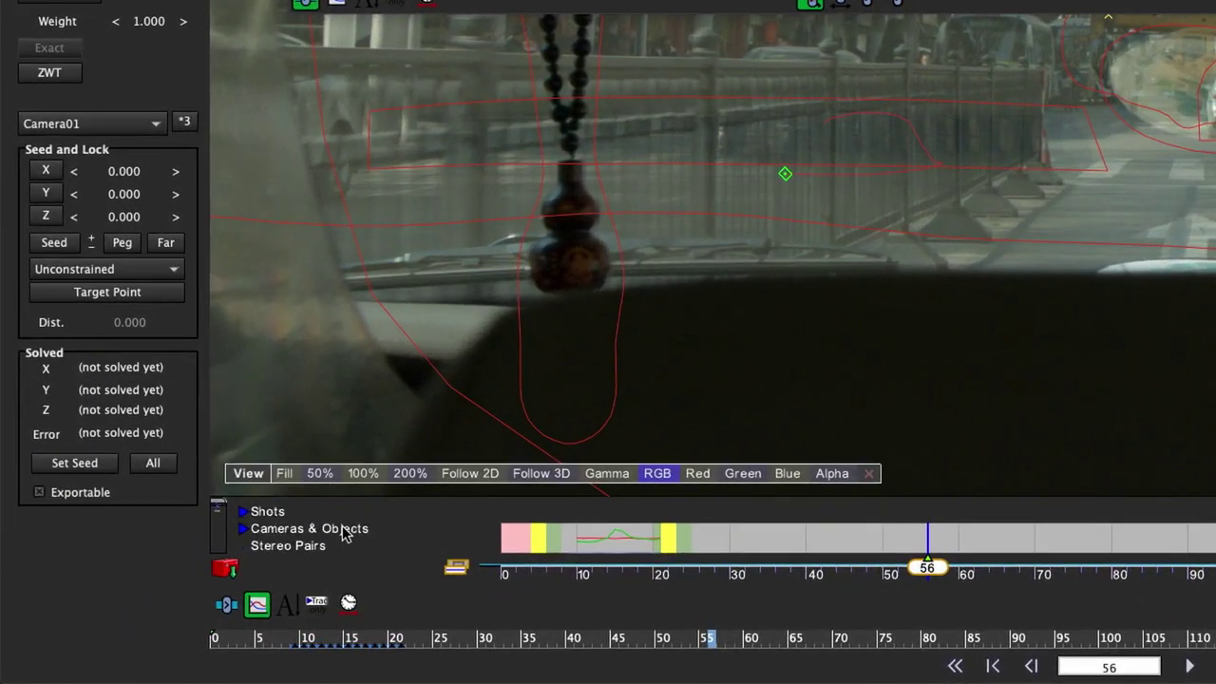
scroll(344, 535, "down", 4)
scroll(344, 535, "up", 2)
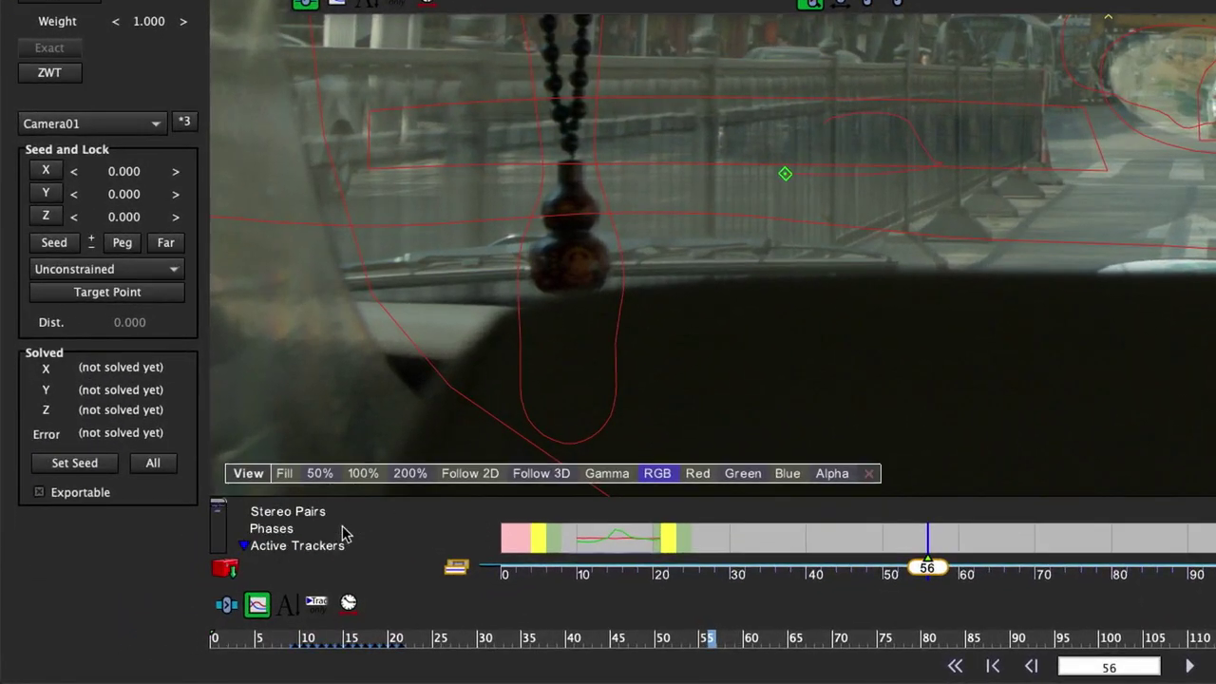
scroll(344, 535, "down", 1)
scroll(349, 534, "down", 1)
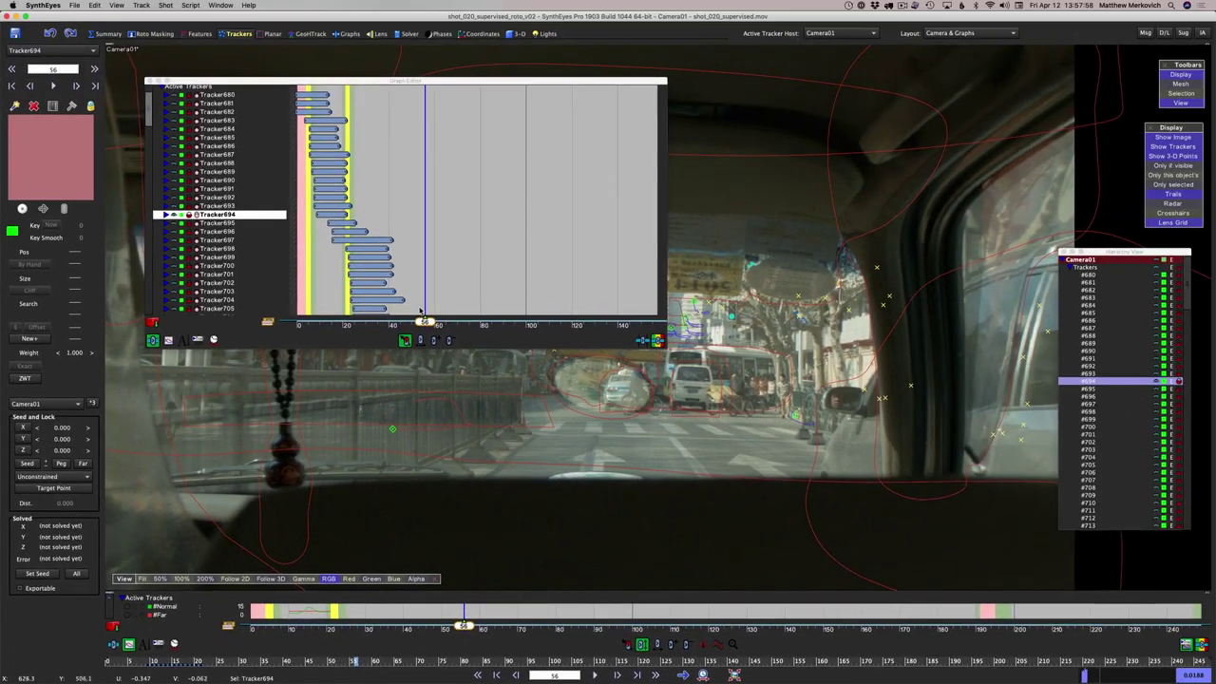
left_click_drag(503, 80, 1215, 162)
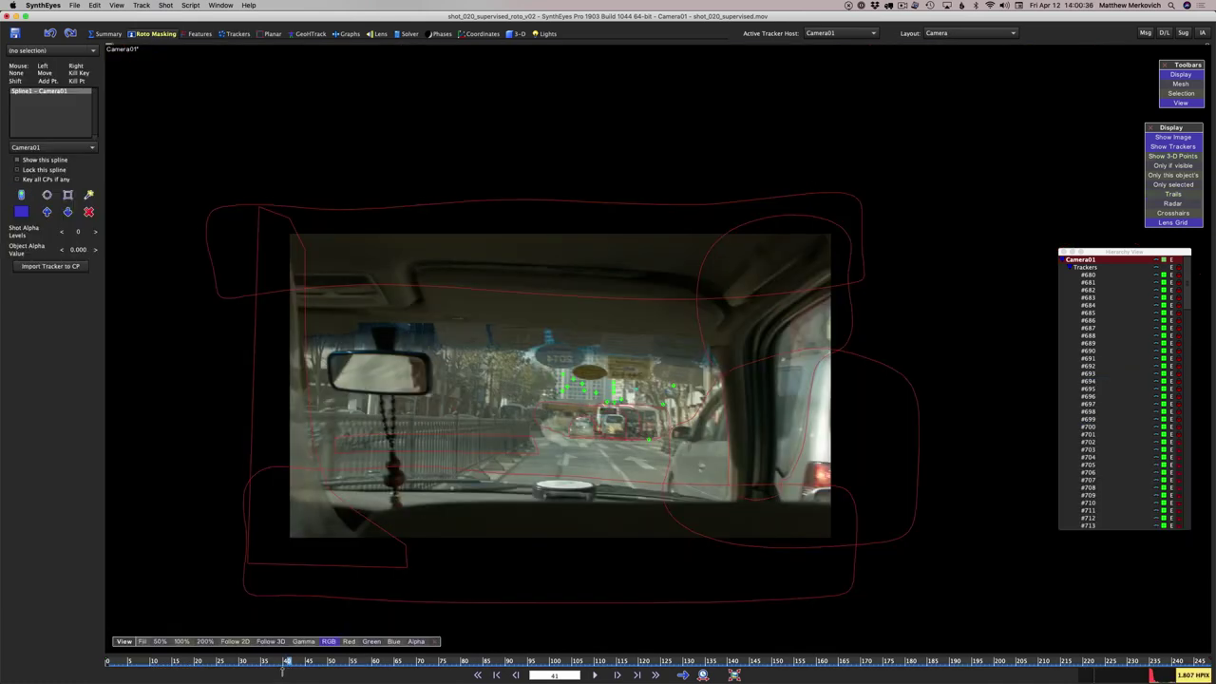
Scrub the shot back to frame 0 and forward to frame 11 to examine the trackers against the roto masks
left_click_drag(285, 667, 240, 666)
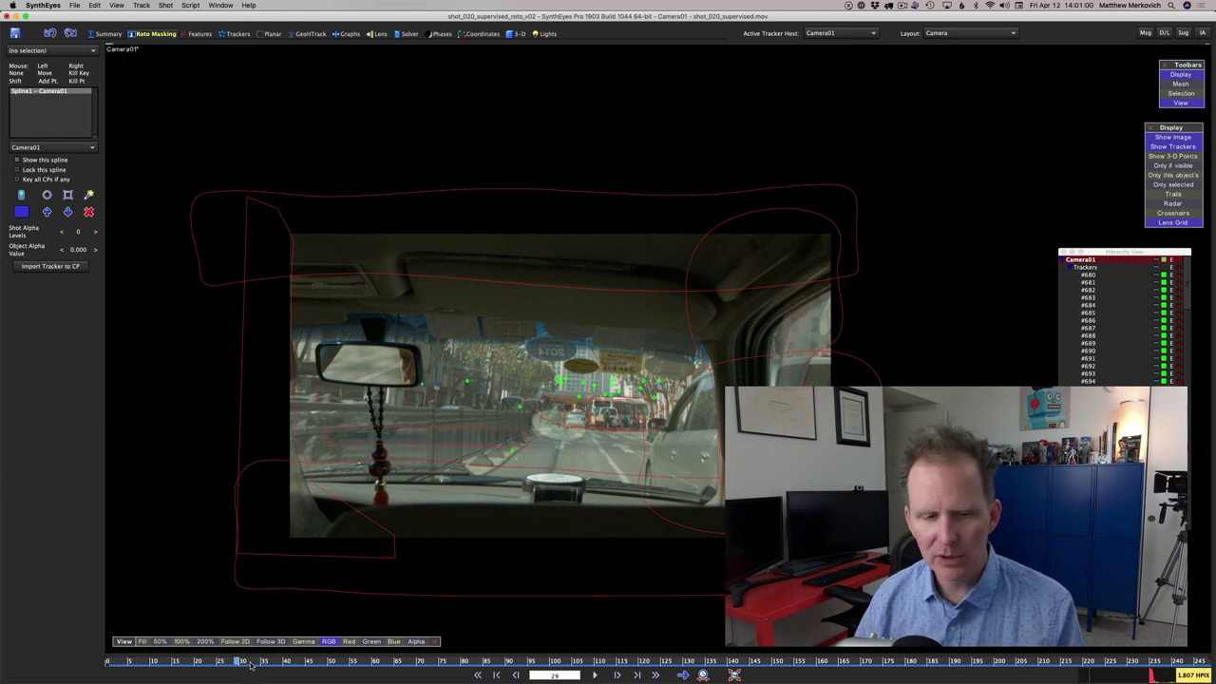
left_click_drag(251, 666, 1, 629)
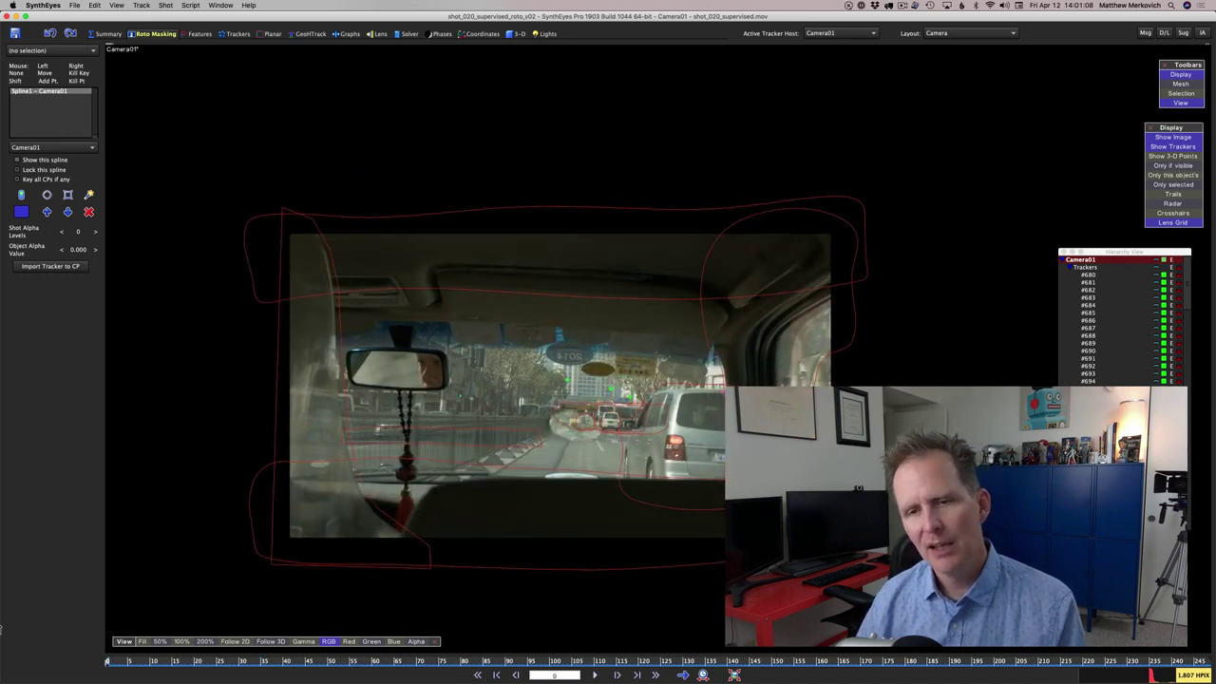
left_click_drag(105, 623, 156, 629)
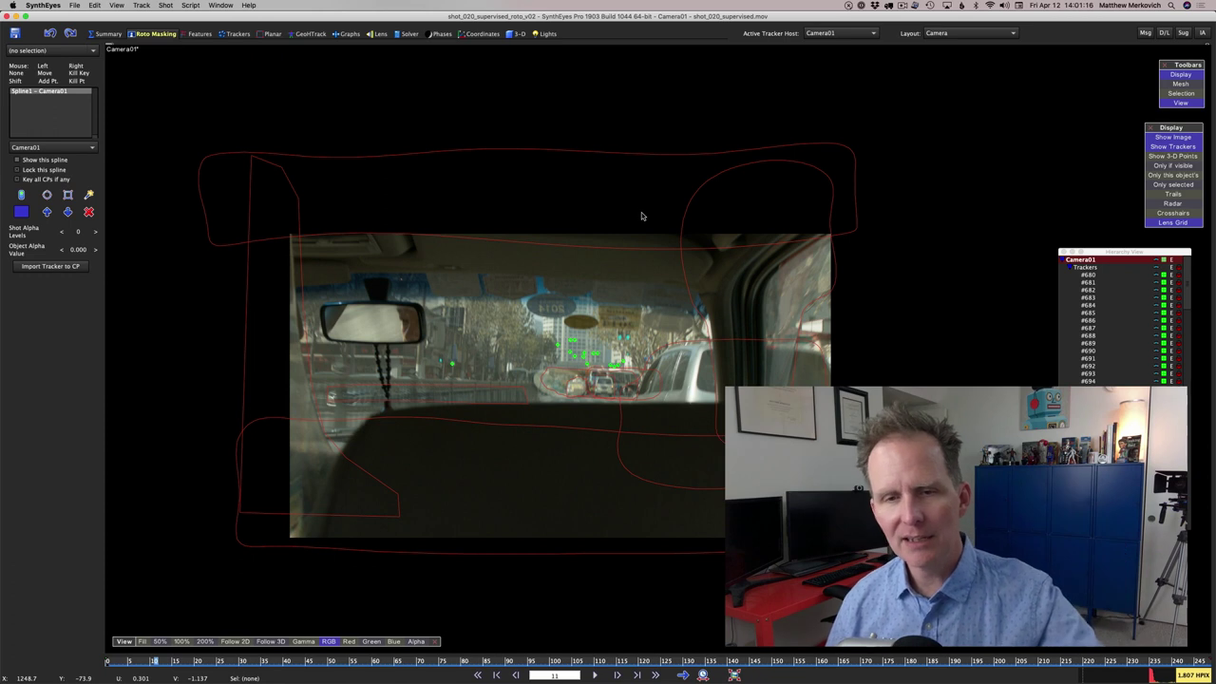
Run Clean Up Trackers on the shot's trackers and apply the fix
left_click(140, 5)
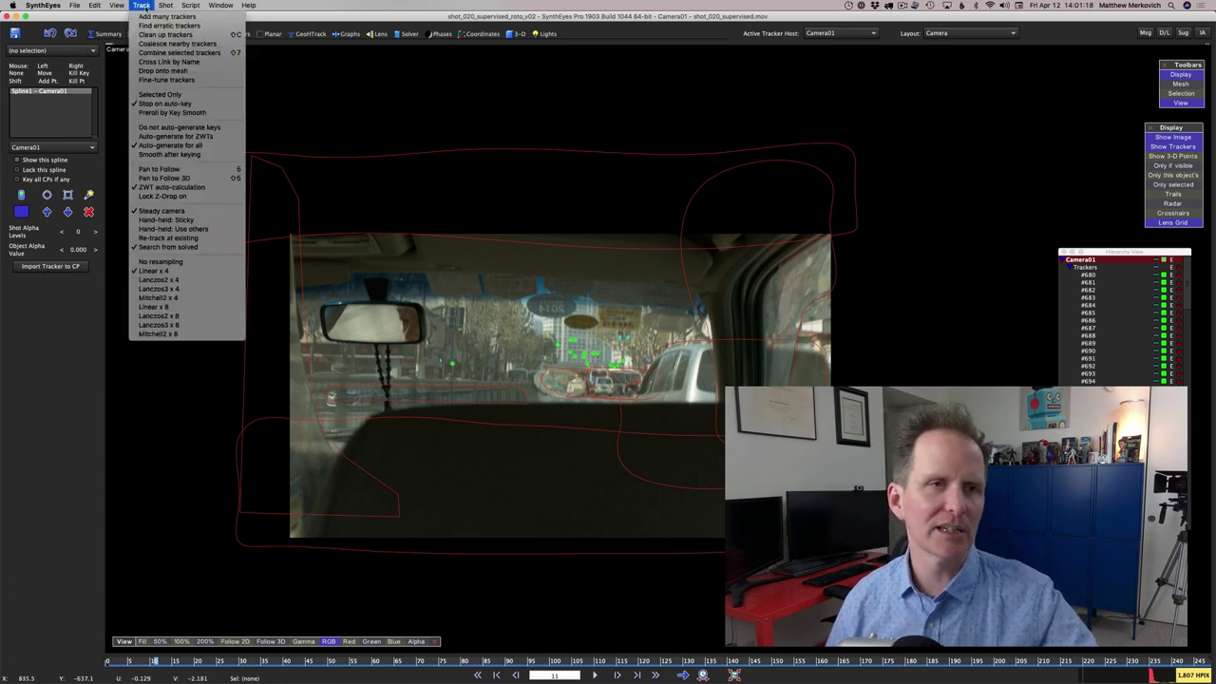
left_click(152, 35)
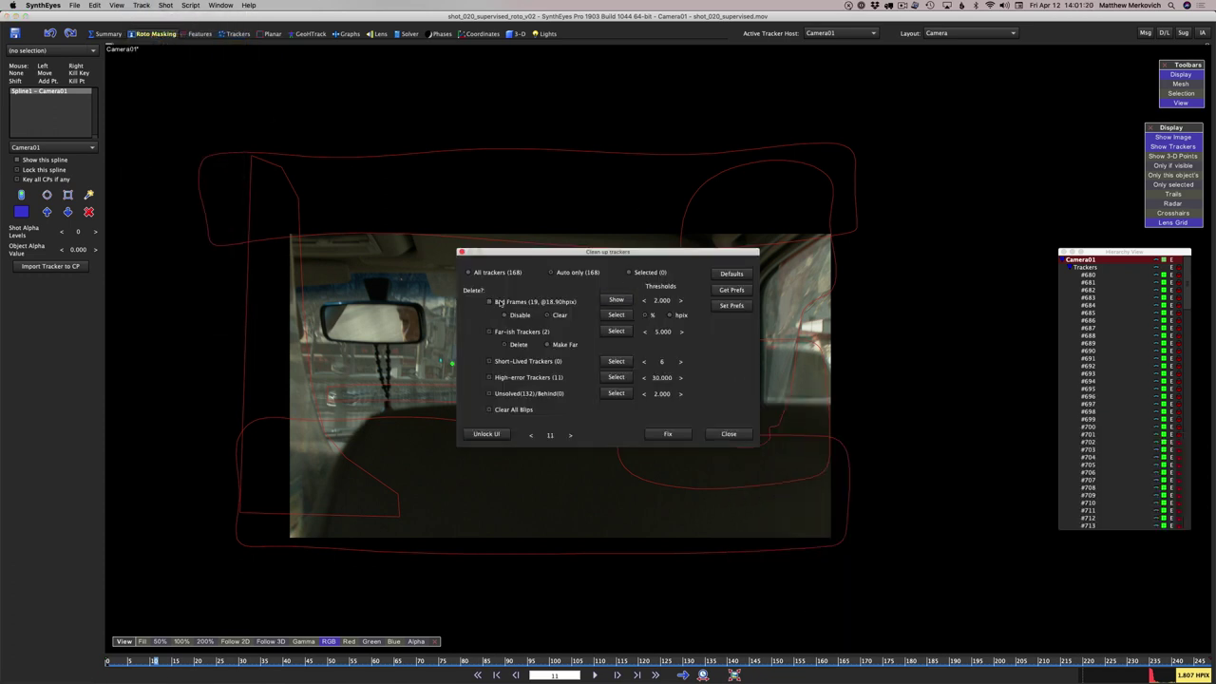
left_click(667, 433)
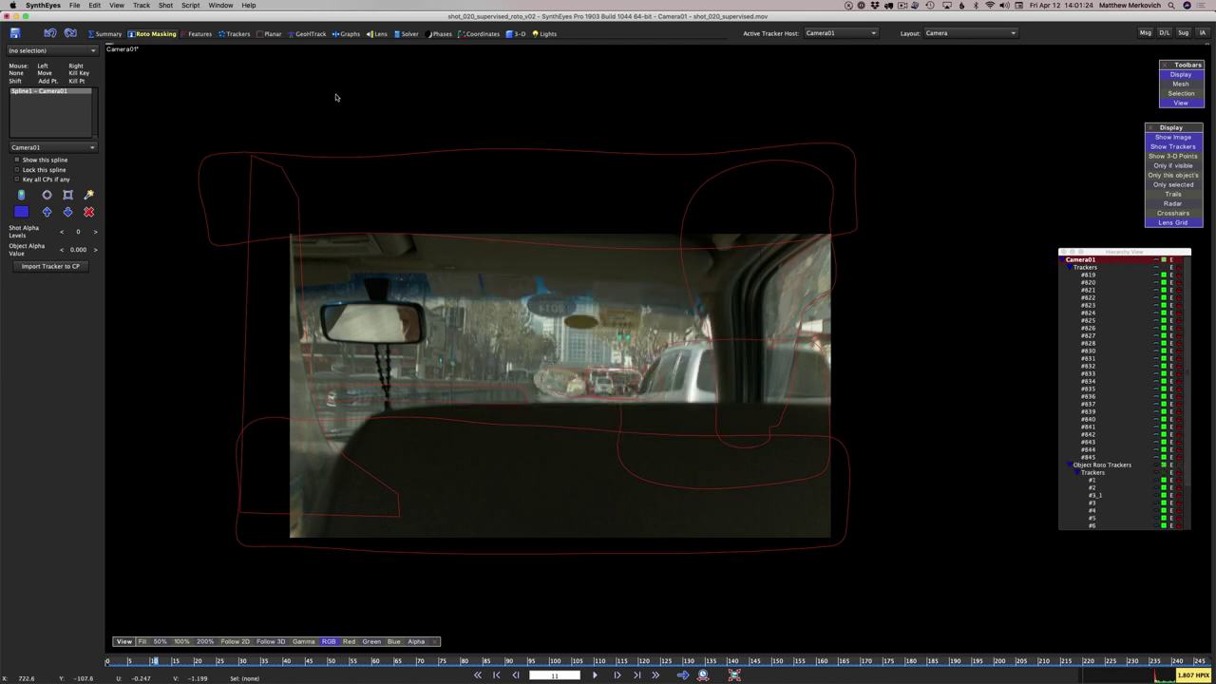
Switch to the Trackers room and scrub back to frame 0 to examine the remaining tracker coverage
left_click(236, 33)
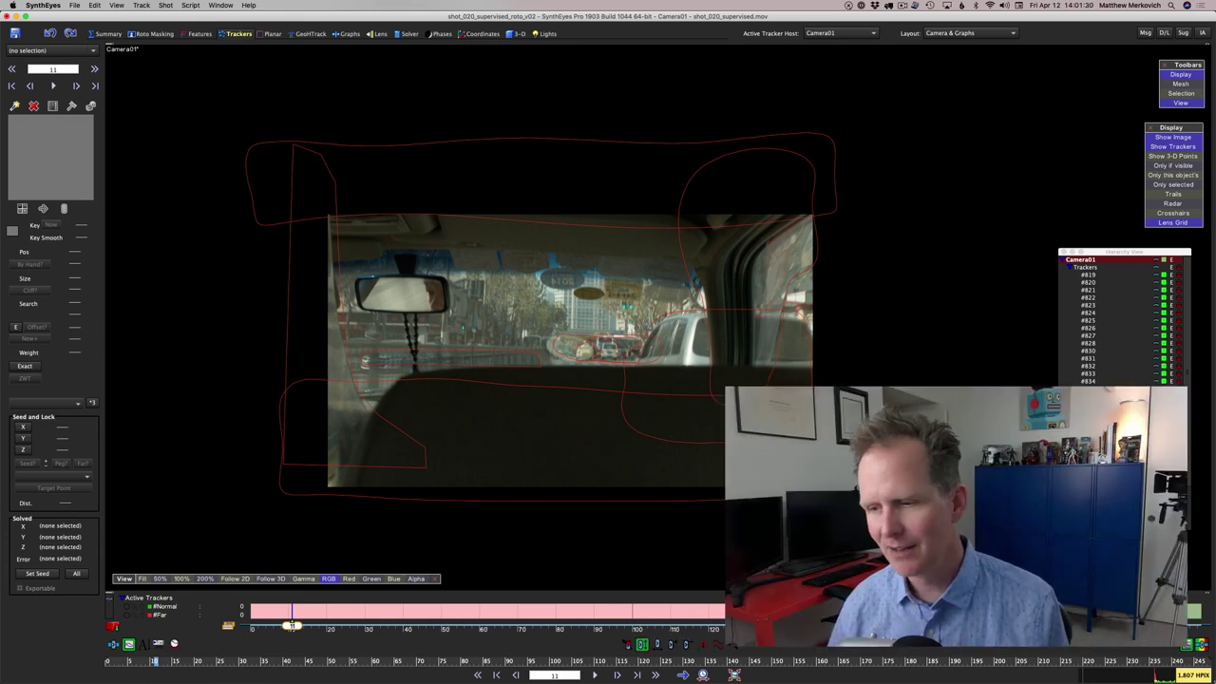
left_click_drag(291, 624, 1, 650)
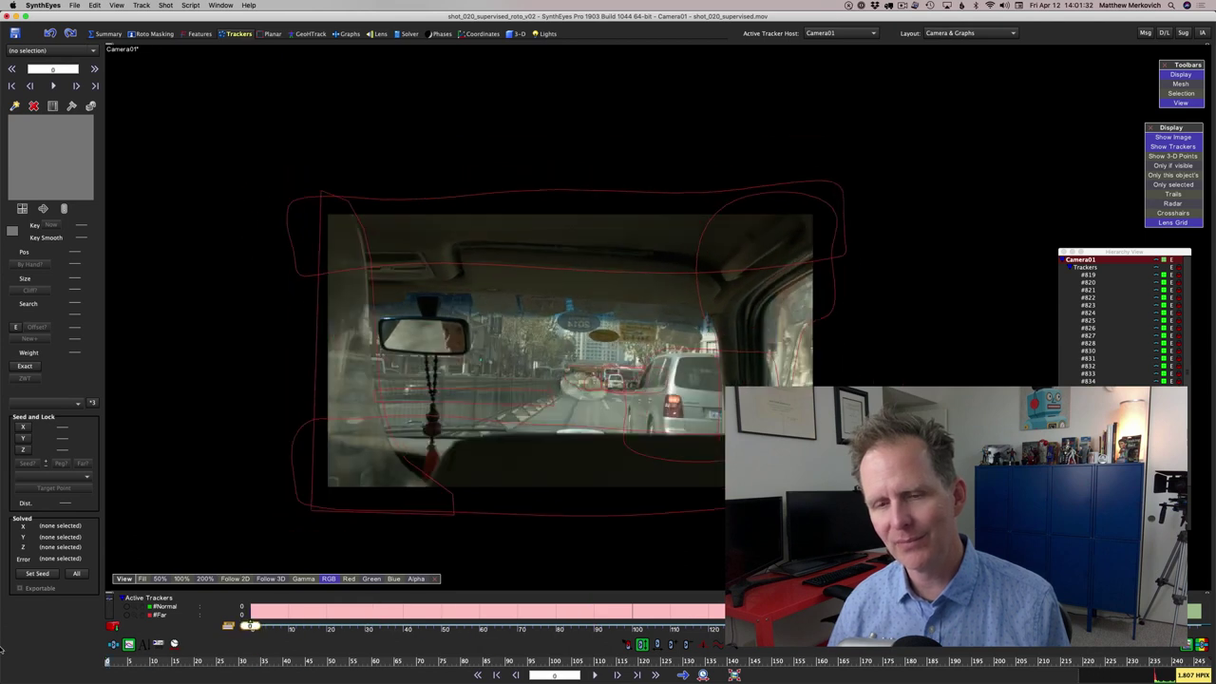